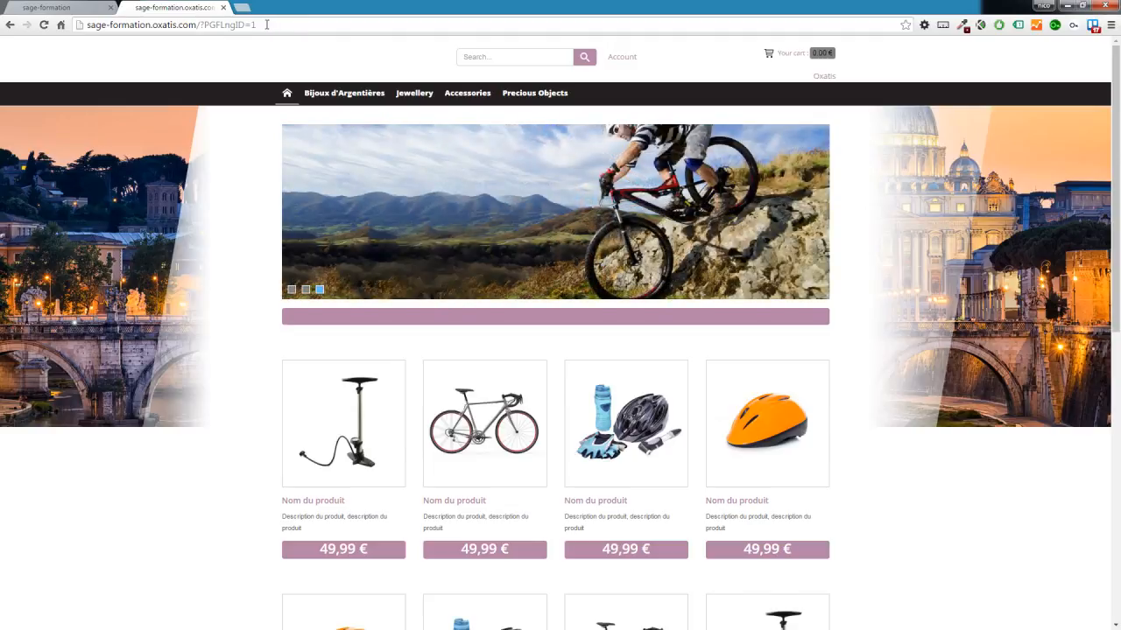
Step: Load the storefront in Spanish with PGFLngID=2 in its address and compare it with the site's language management settings
click(266, 24)
click(266, 23)
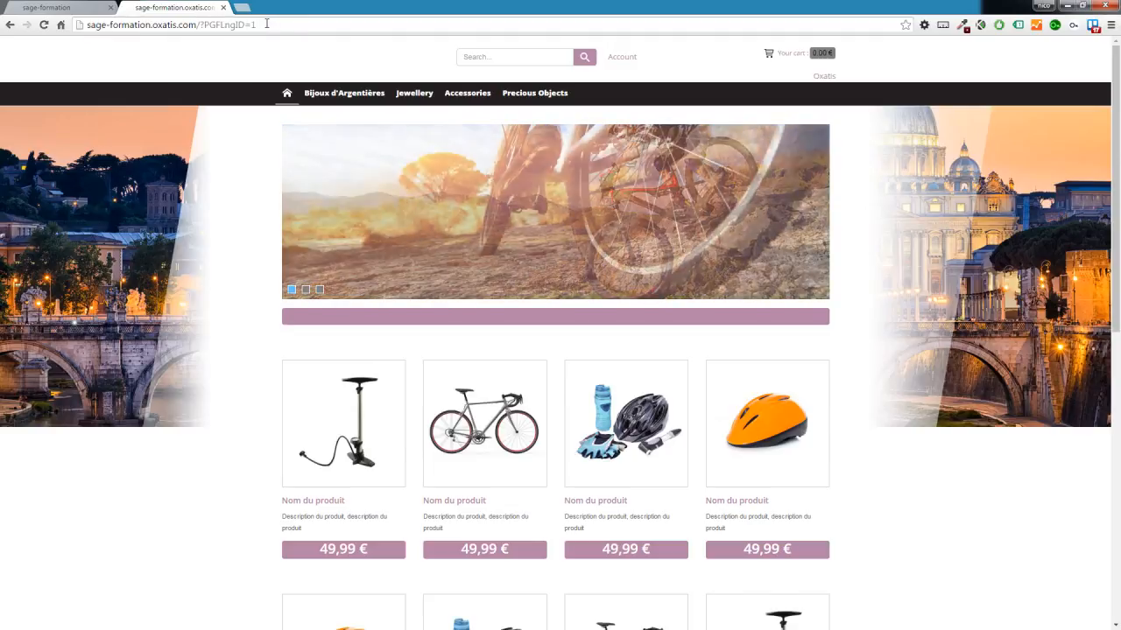
key(BackSpace)
text(2)
key(Return)
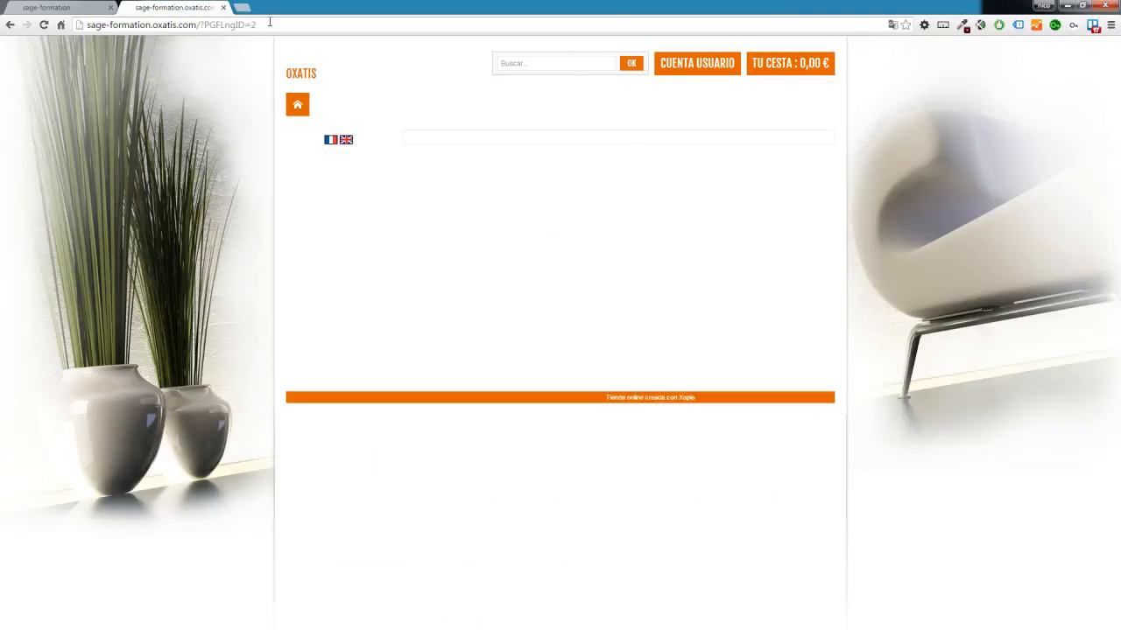
click(270, 21)
key(Home)
click(14, 6)
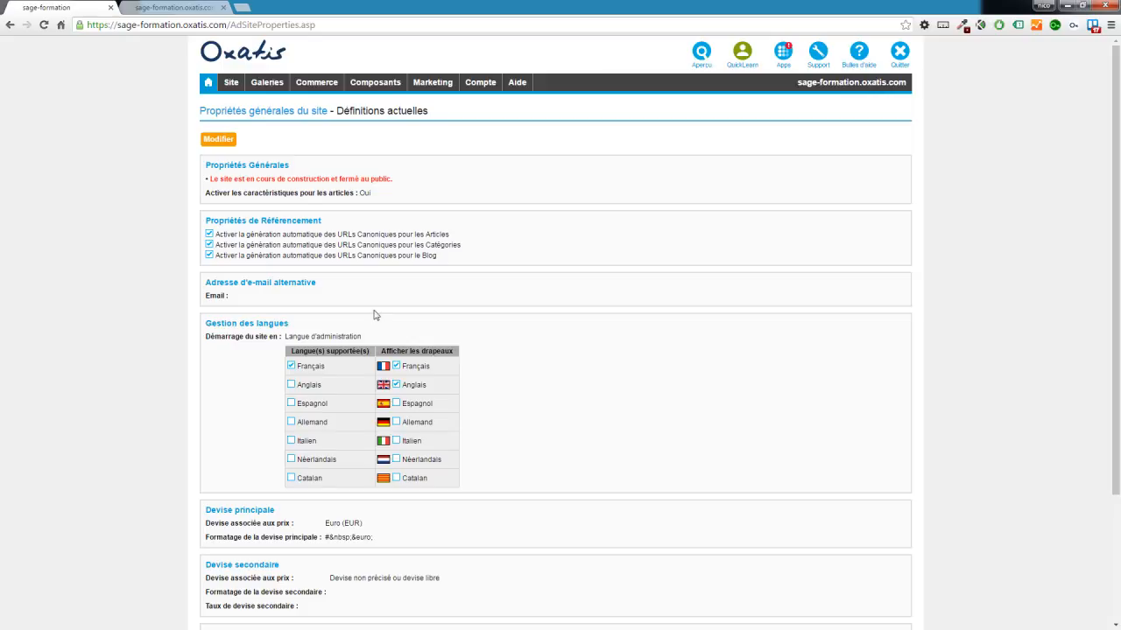
click(197, 8)
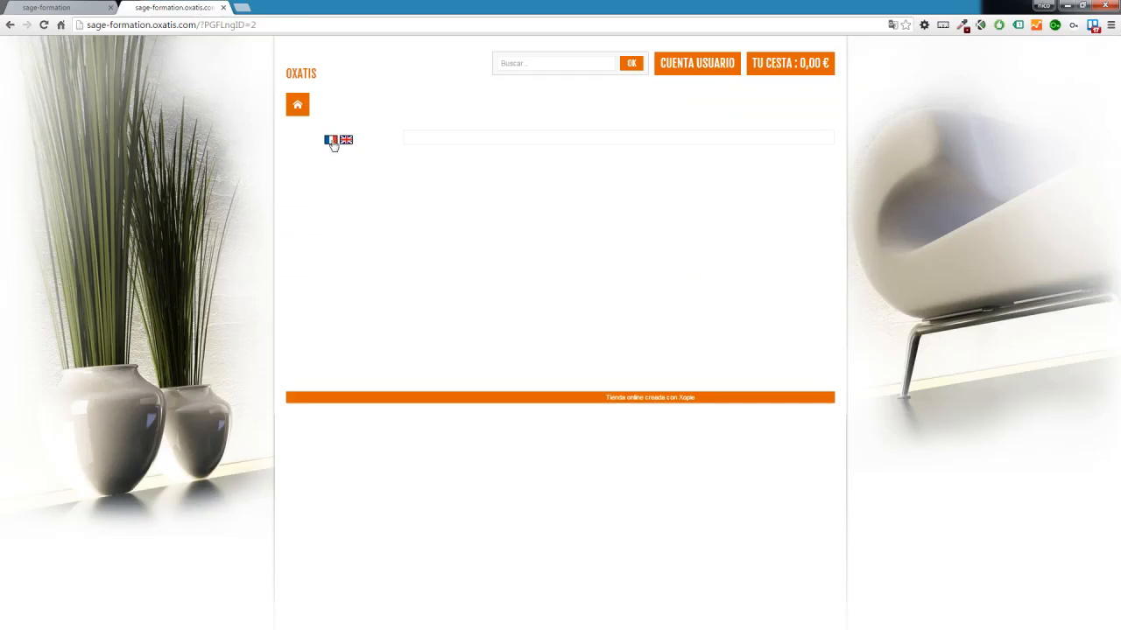
Step: Load the English storefront with PGFLngID=1 in its address and look over the home page
click(286, 24)
key(BackSpace)
text(1)
key(Return)
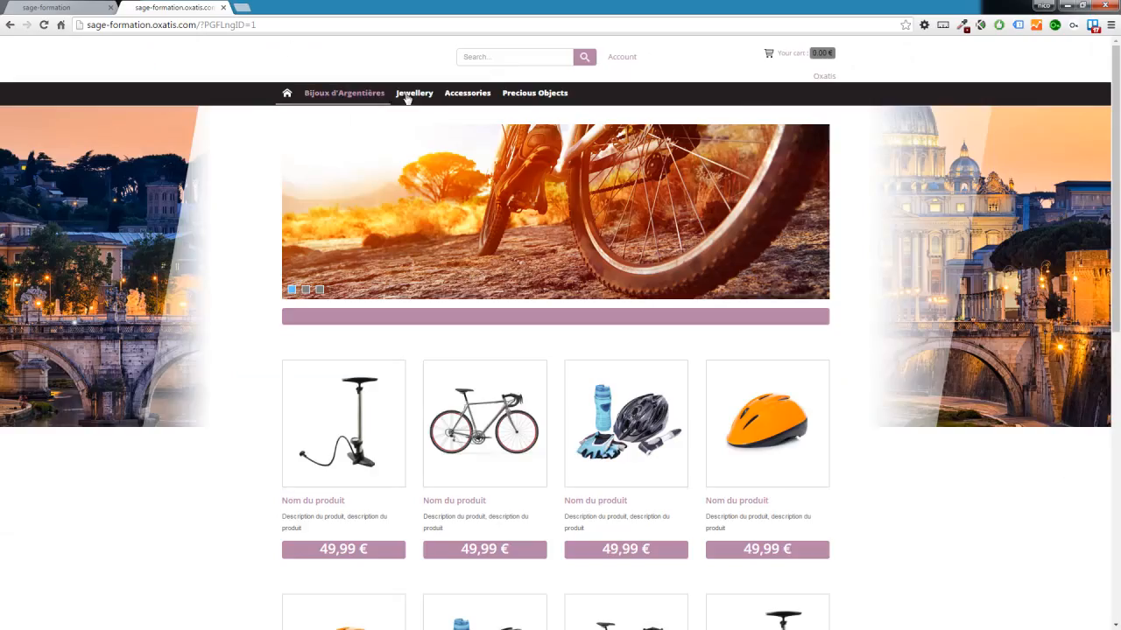
scroll(921, 450, down, 3)
scroll(918, 456, up, 3)
click(89, 26)
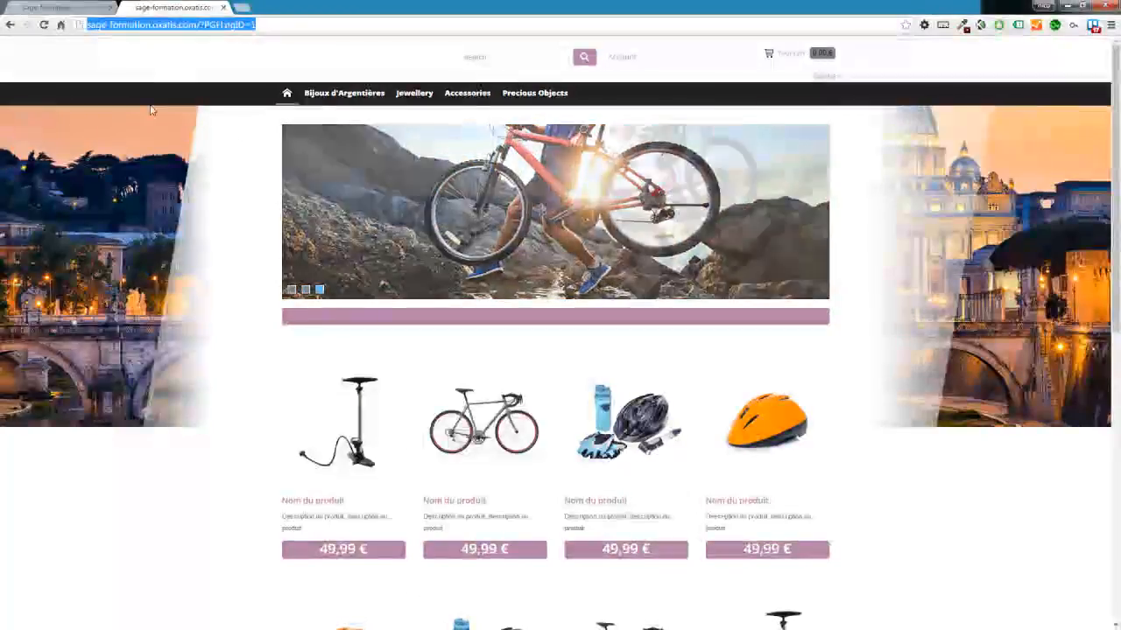
Step: Display the presentation assigned to the English (Anglais) version of the site in the Oxatis administration
click(39, 7)
mouse_move(226, 88)
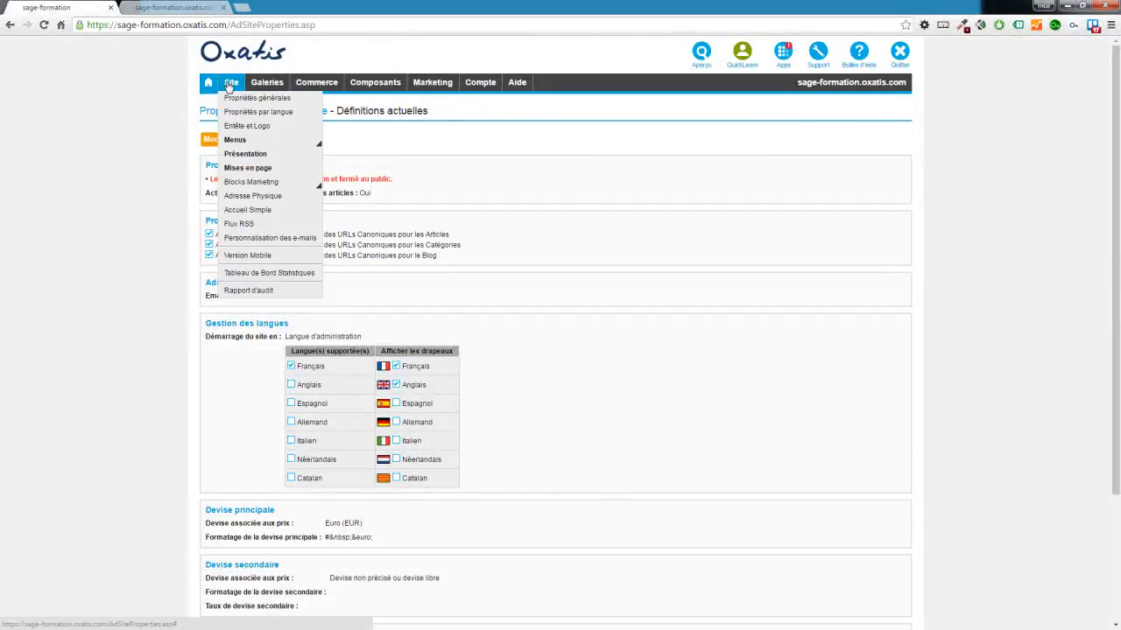
click(244, 155)
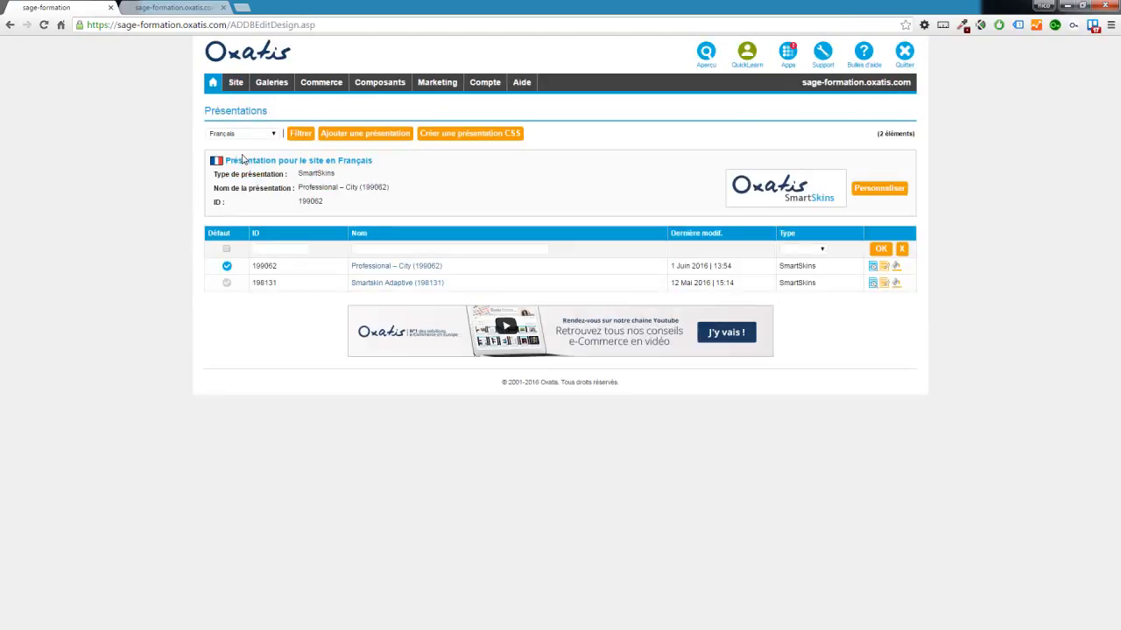
click(245, 136)
click(240, 155)
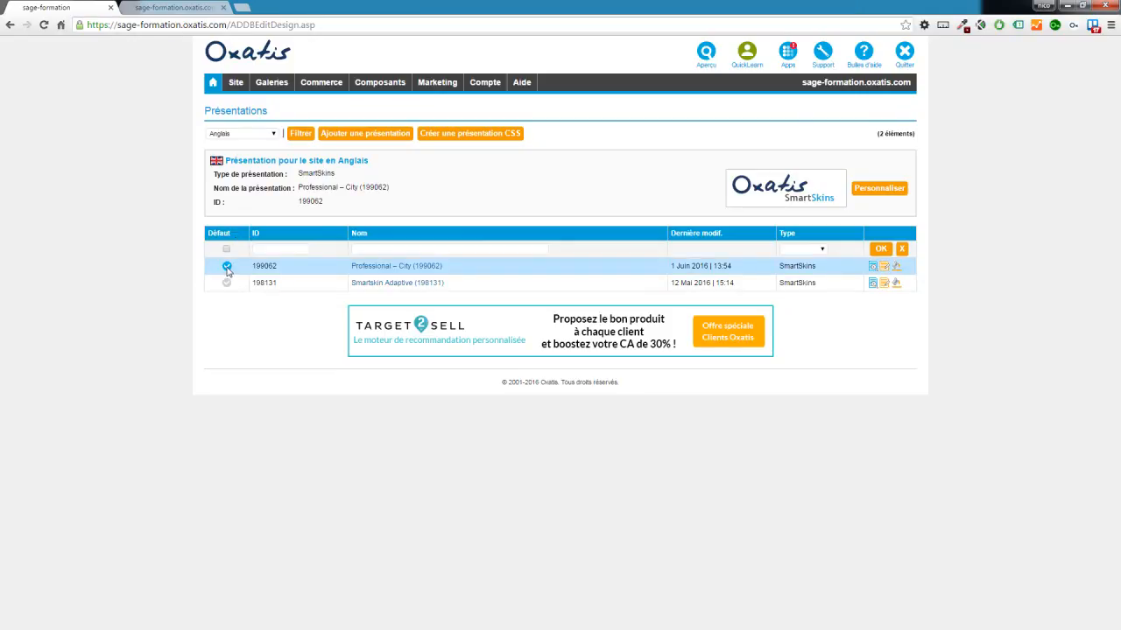
Step: Set the language of the "Conditions Générales de Ventes" WebBlock to Français and save it
mouse_move(272, 86)
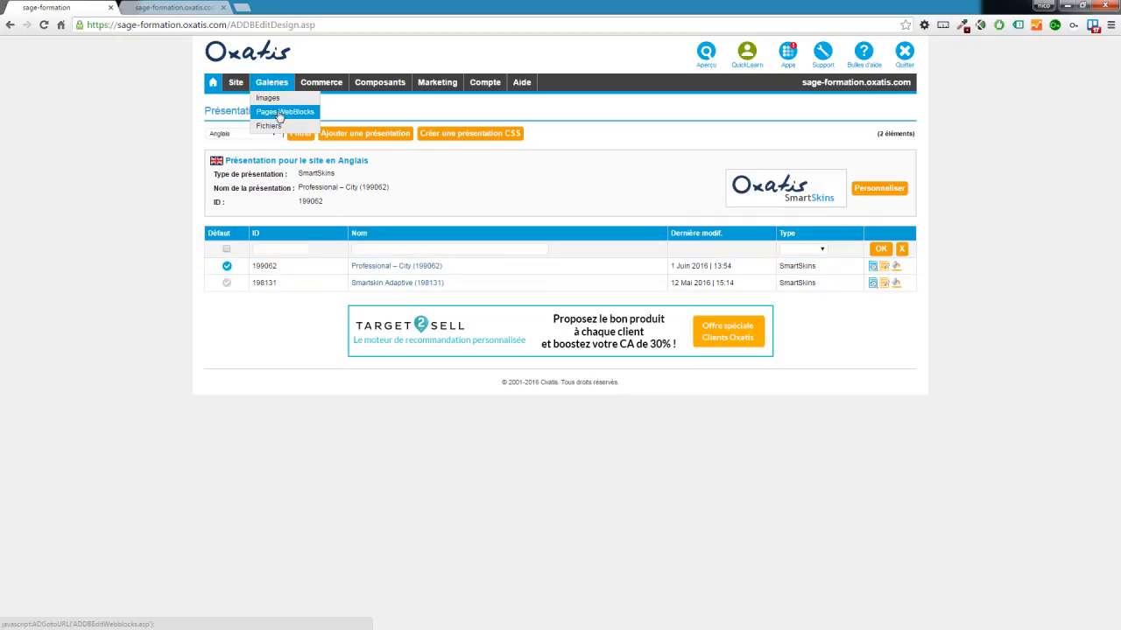
click(279, 112)
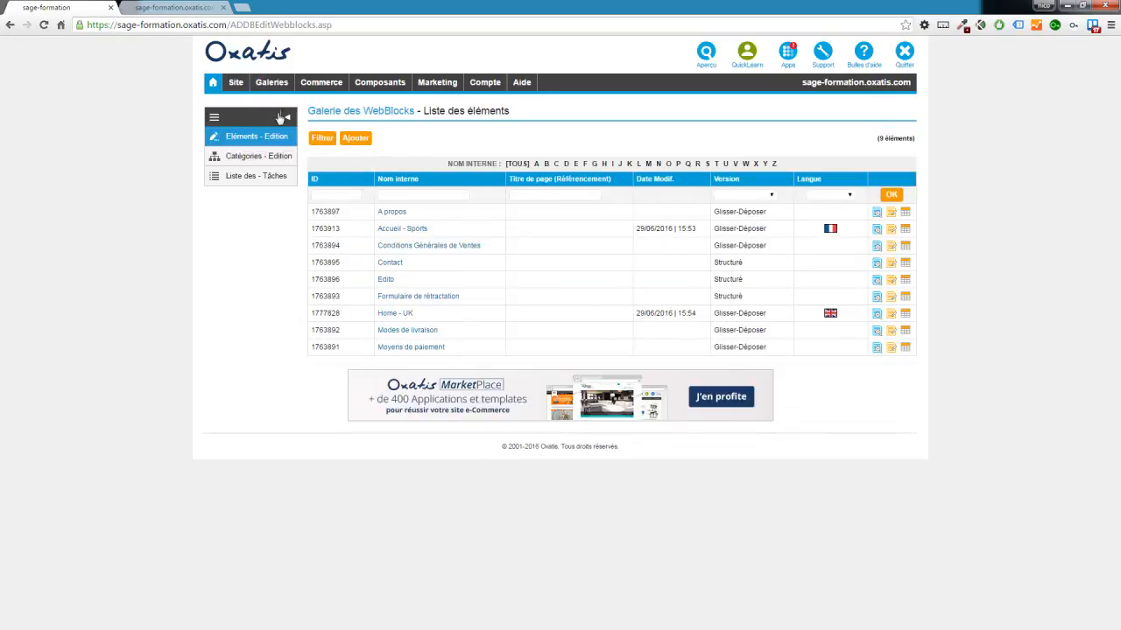
click(891, 252)
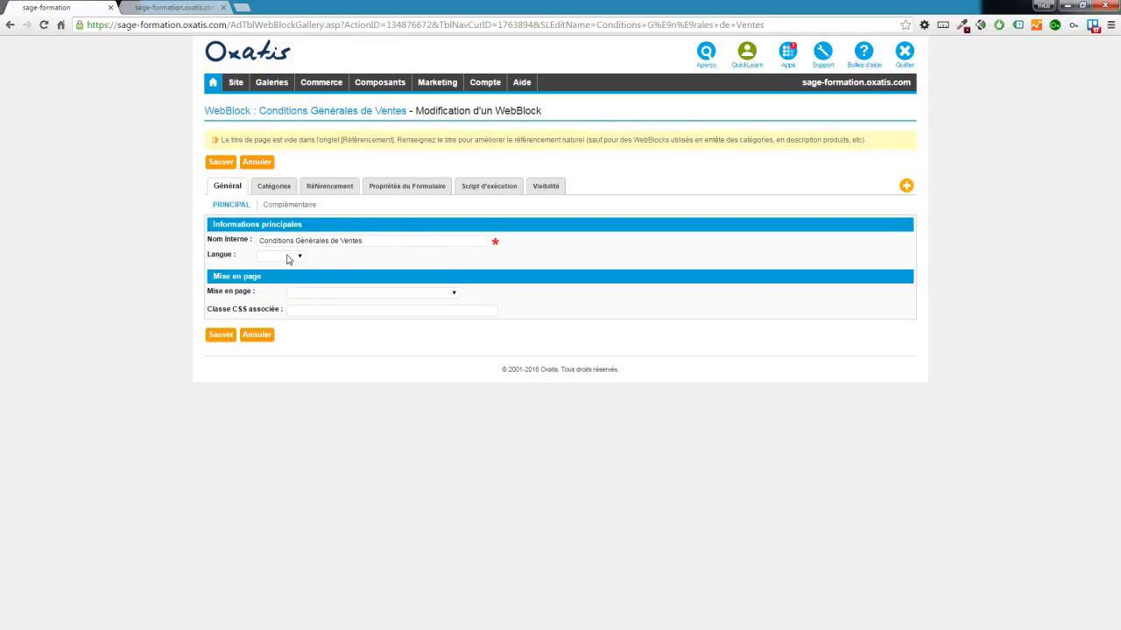
click(287, 258)
click(283, 274)
click(221, 164)
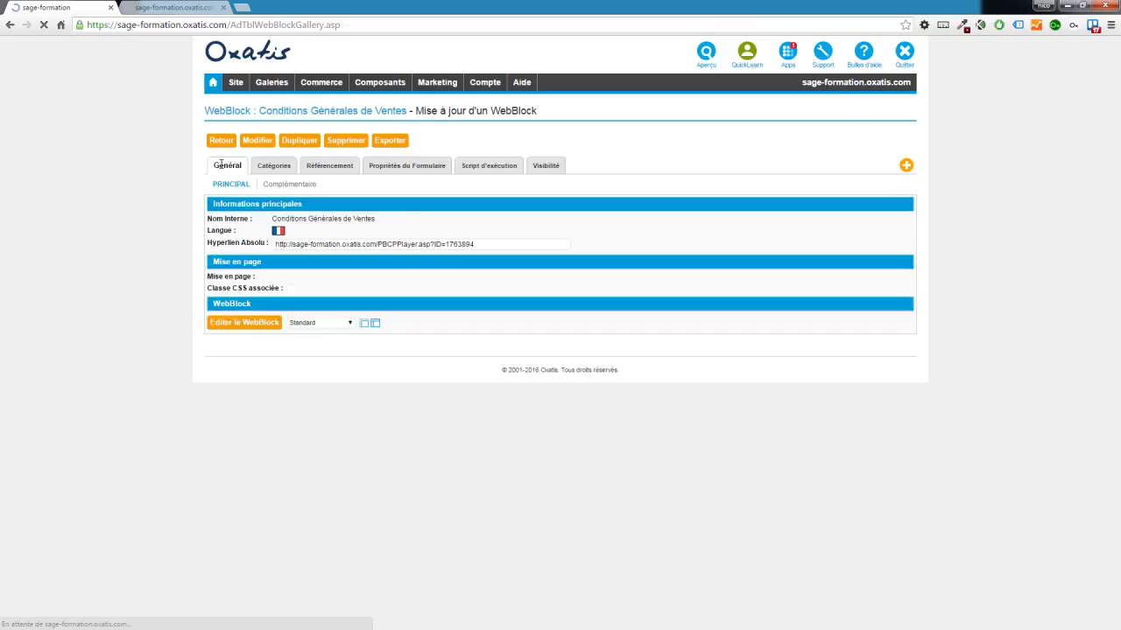
Step: Duplicate the WebBlock as "Conditions Générales de Ventes UK" with its language set to Anglais, and save the copy
click(298, 163)
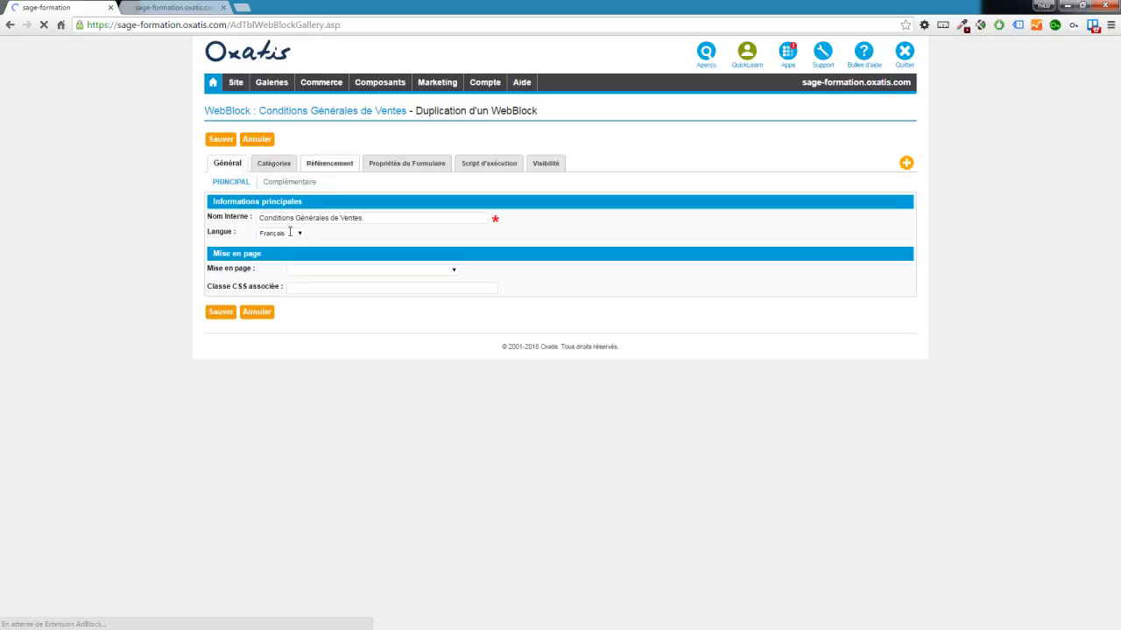
click(374, 237)
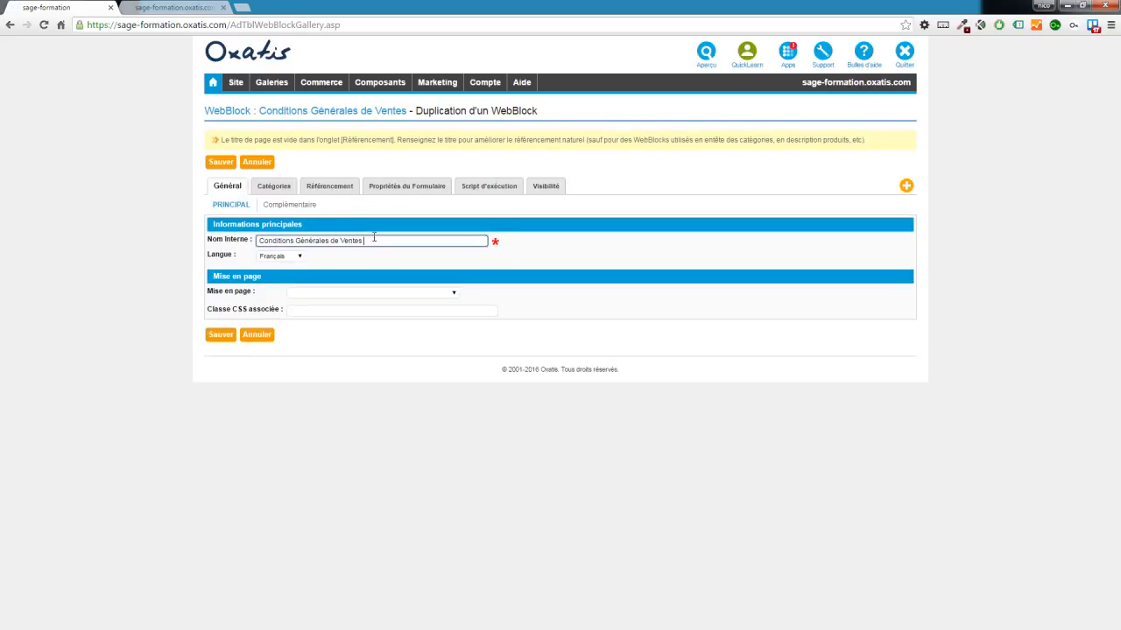
text(UK)
click(289, 256)
click(288, 284)
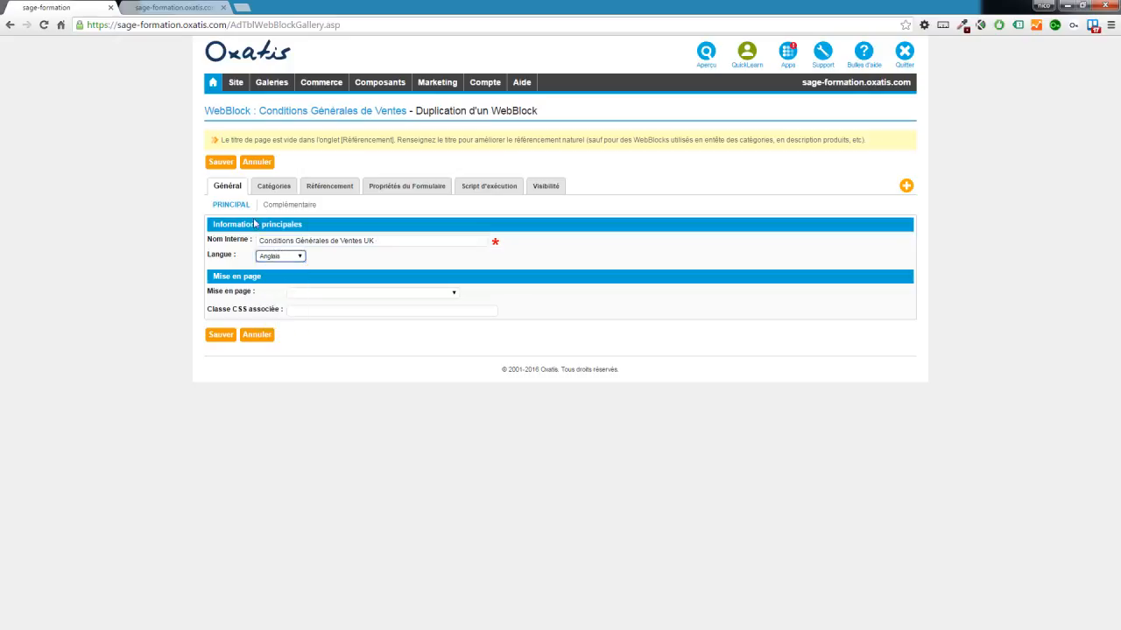
click(221, 162)
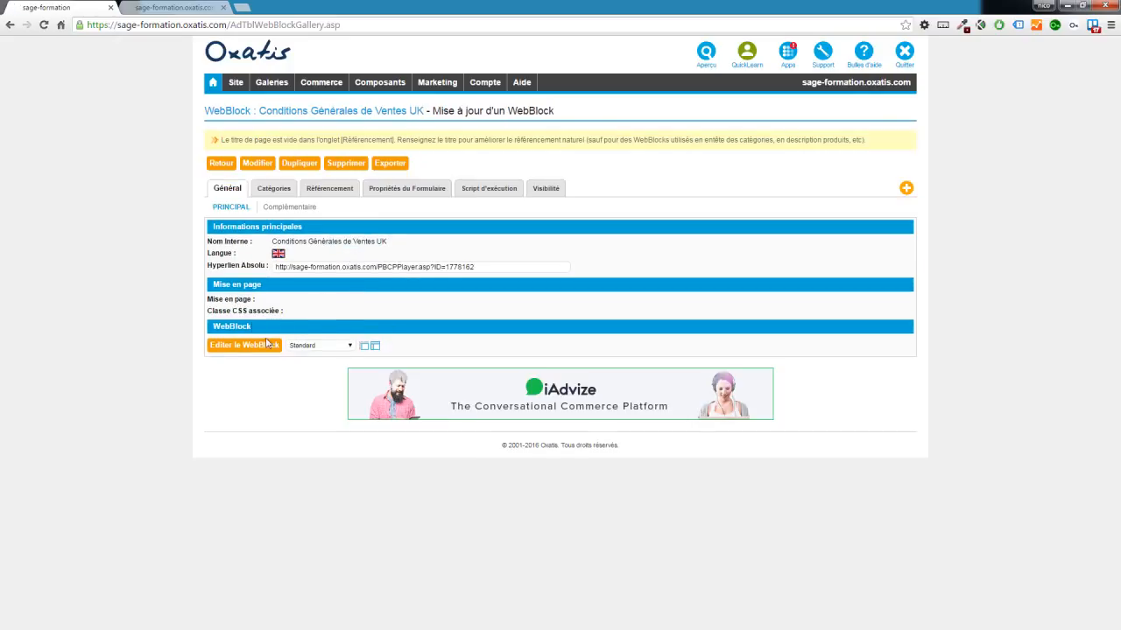
Step: Open the content of the "Conditions Générales de Ventes UK" WebBlock in the editor and select its main text block
click(260, 353)
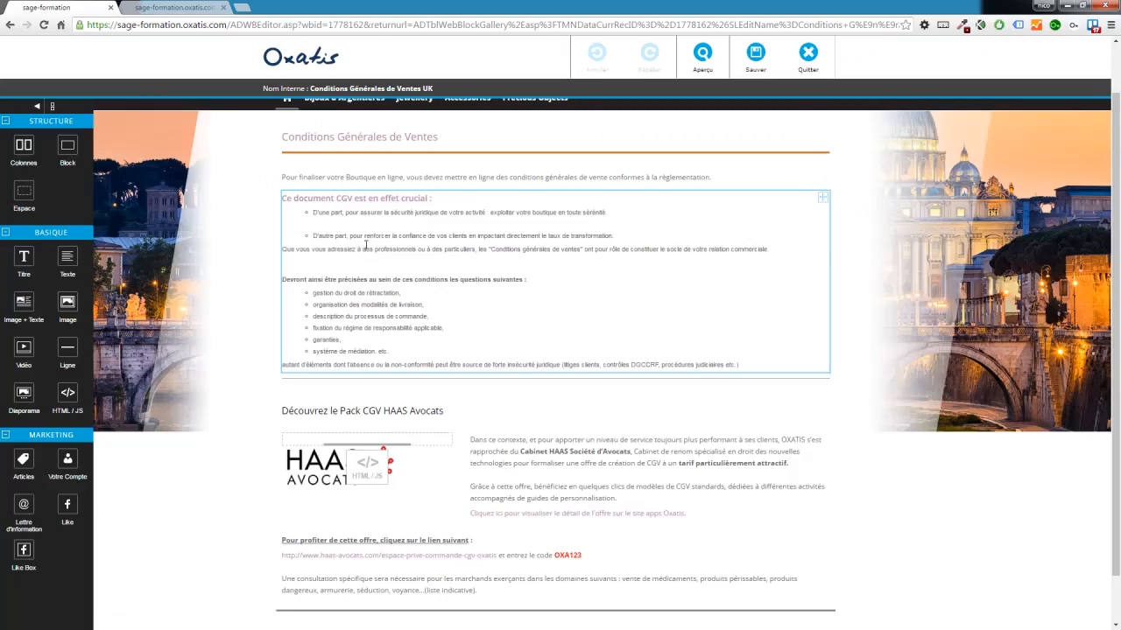
click(361, 240)
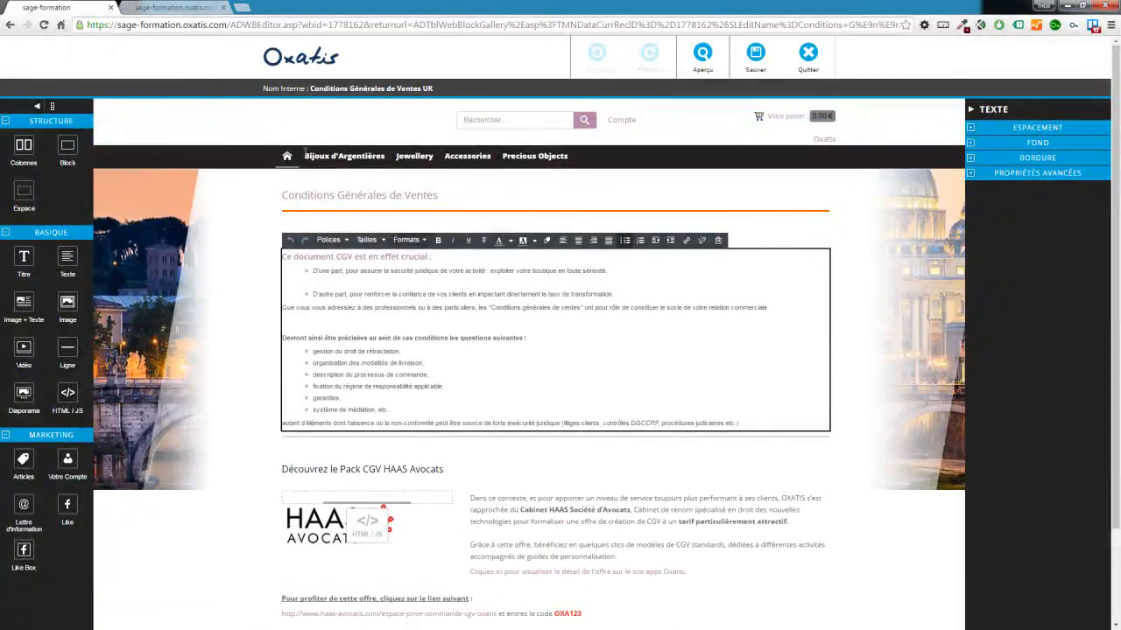
Step: Browse the Jewellery category and its Bracelets subcategory on the English storefront
click(167, 7)
mouse_move(430, 103)
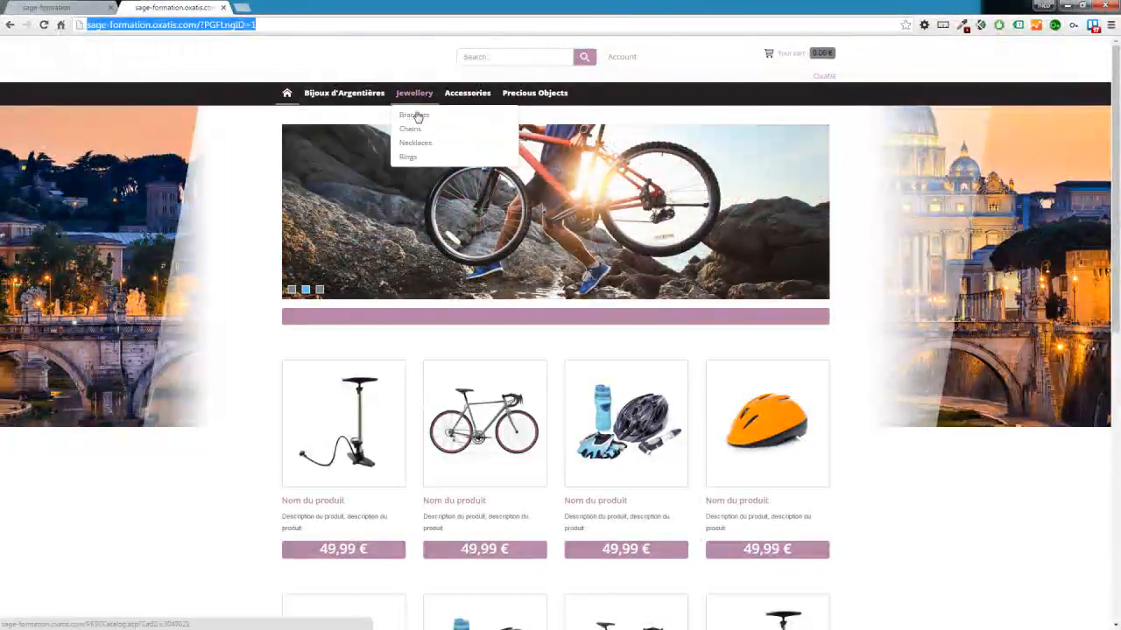
click(418, 115)
click(335, 143)
click(696, 282)
click(335, 142)
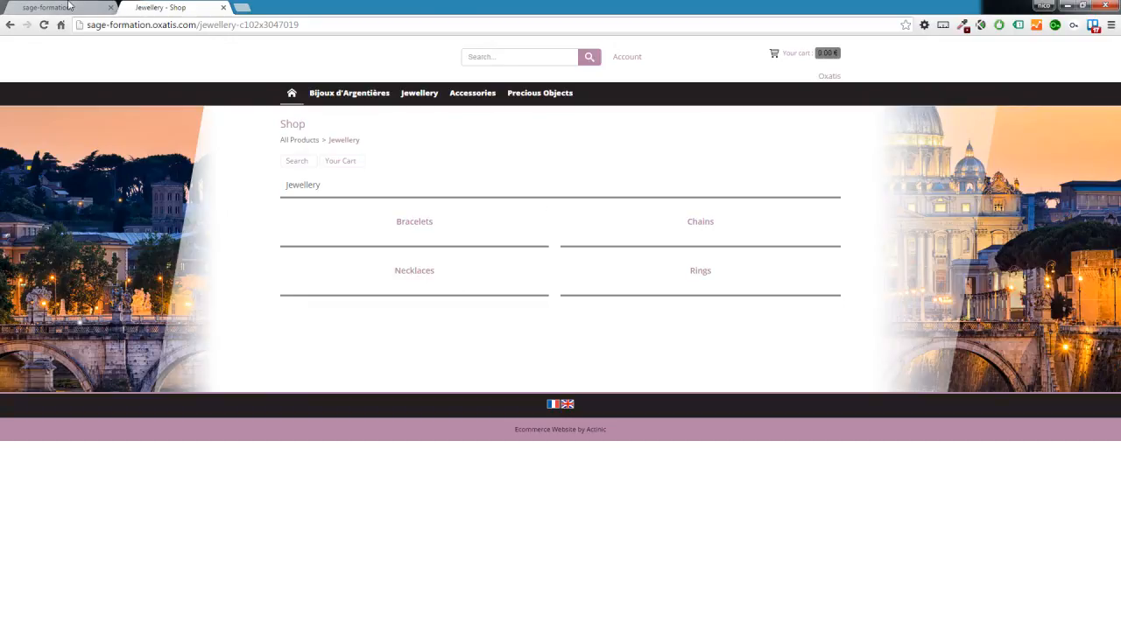
Step: Leave the WebBlock editor and return to the list of WebBlocks in the gallery
click(115, 6)
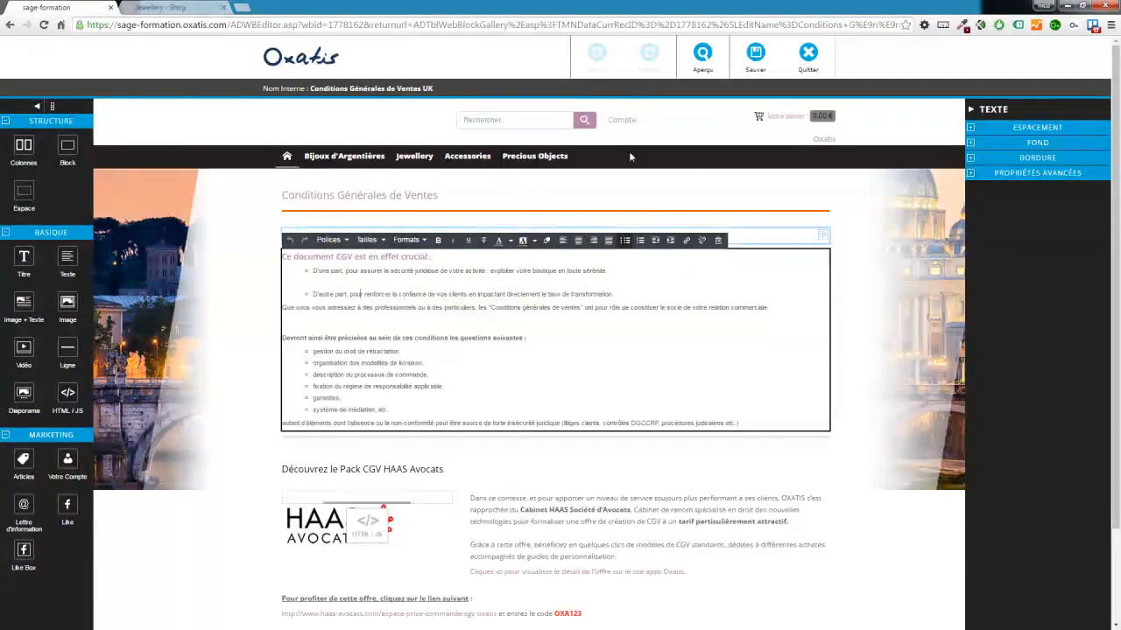
click(808, 54)
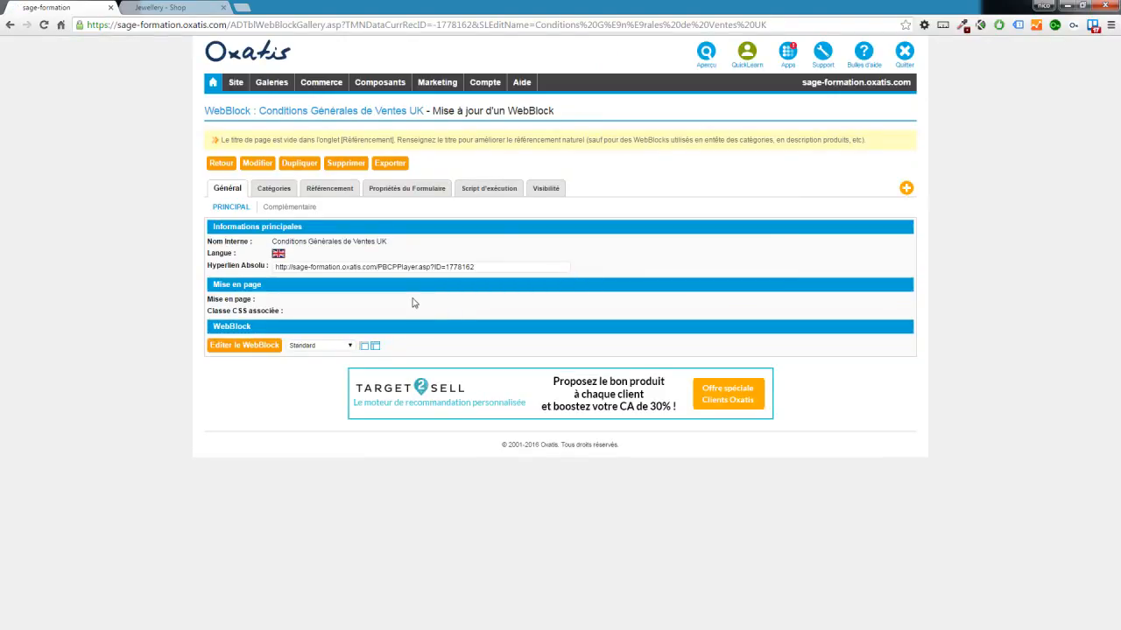
click(218, 164)
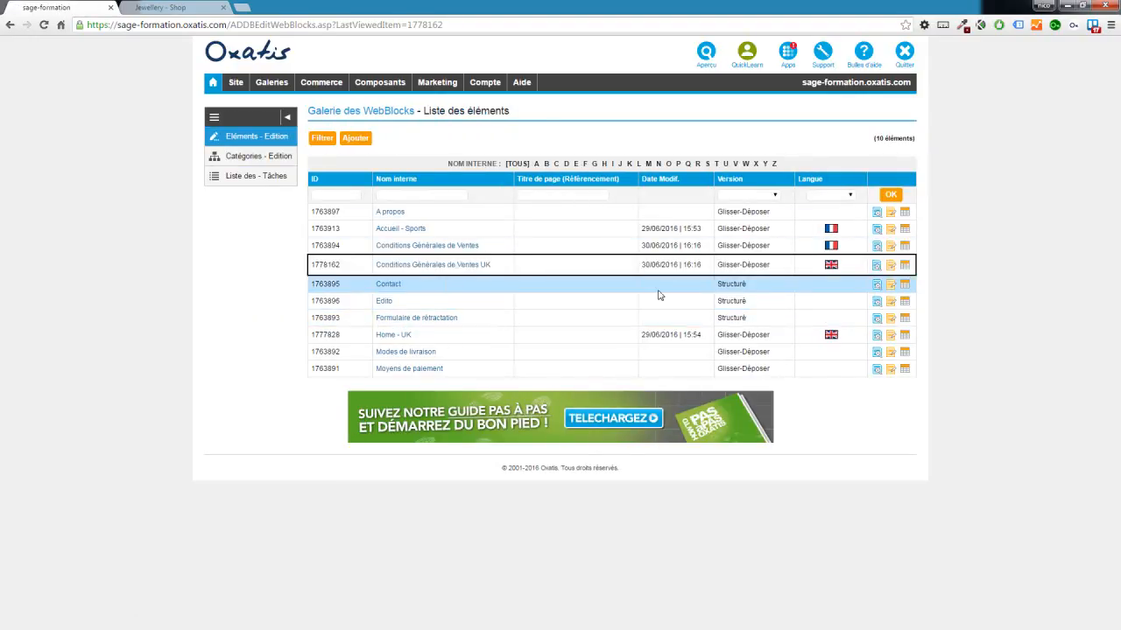
Step: Open the site's horizontal menu settings, dismiss the welcome guide and display the Anglais version of the menu
mouse_move(236, 85)
mouse_move(247, 140)
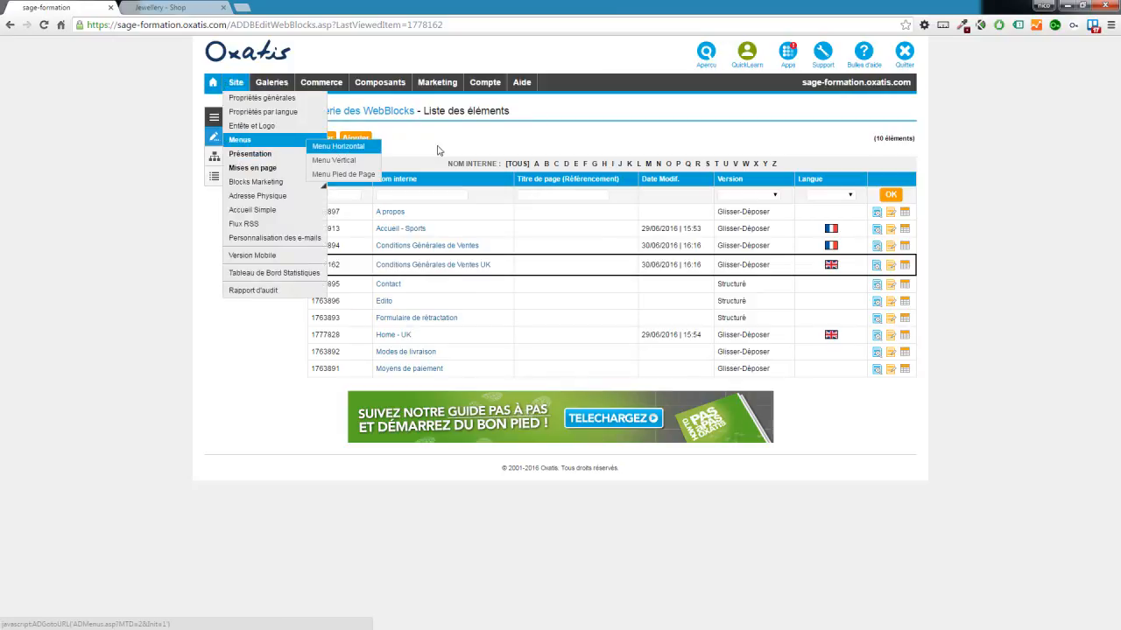
mouse_move(318, 85)
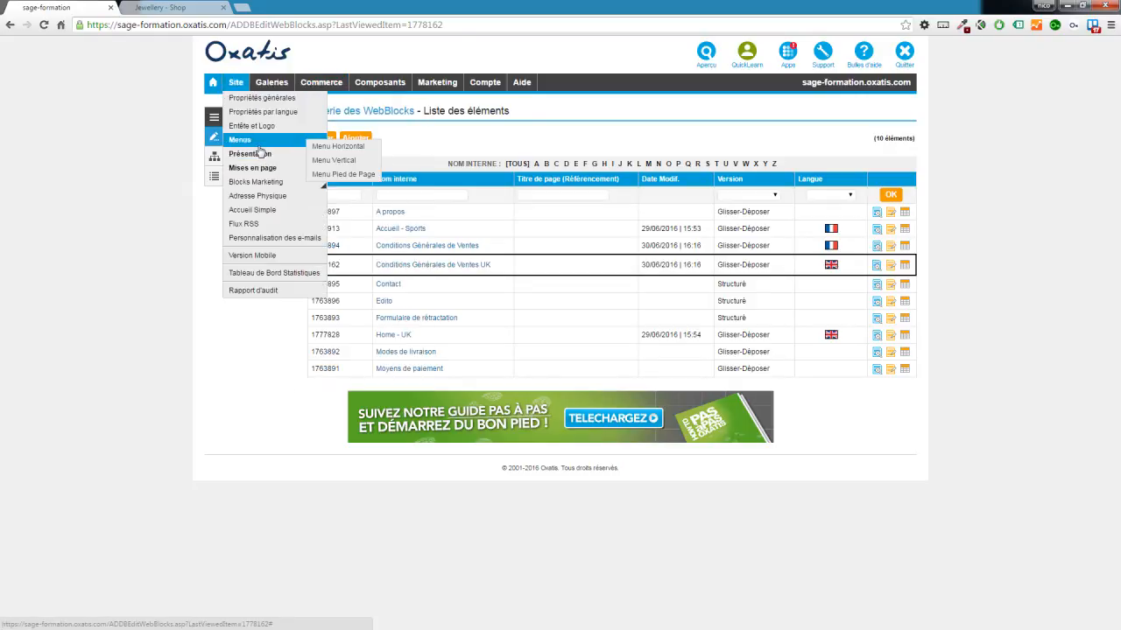
click(344, 149)
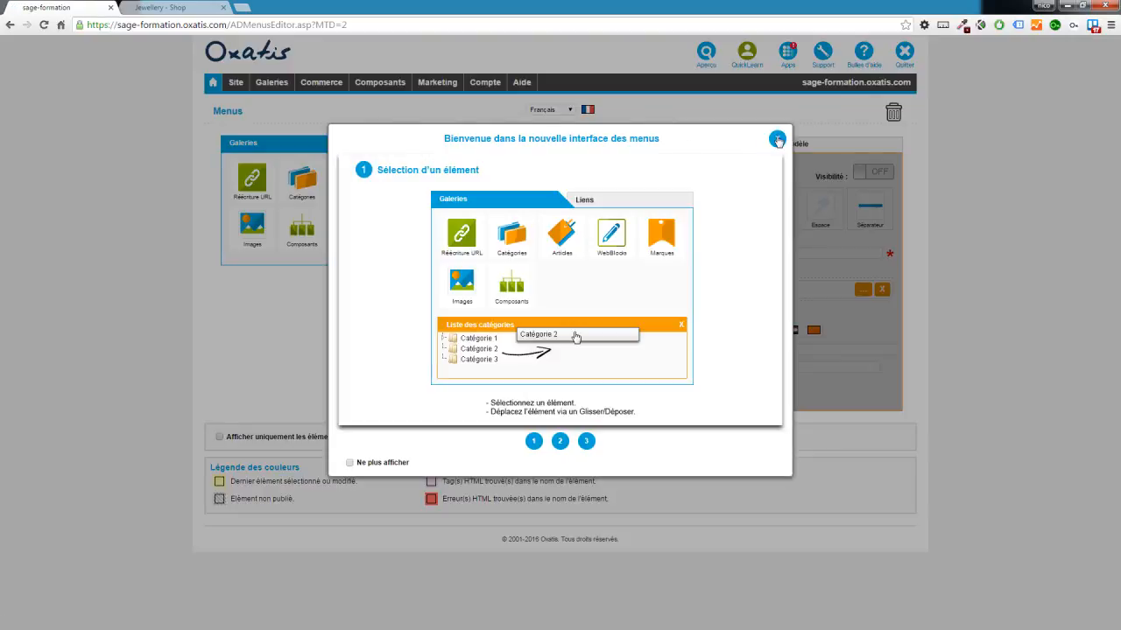
click(777, 138)
click(567, 110)
click(567, 110)
click(561, 130)
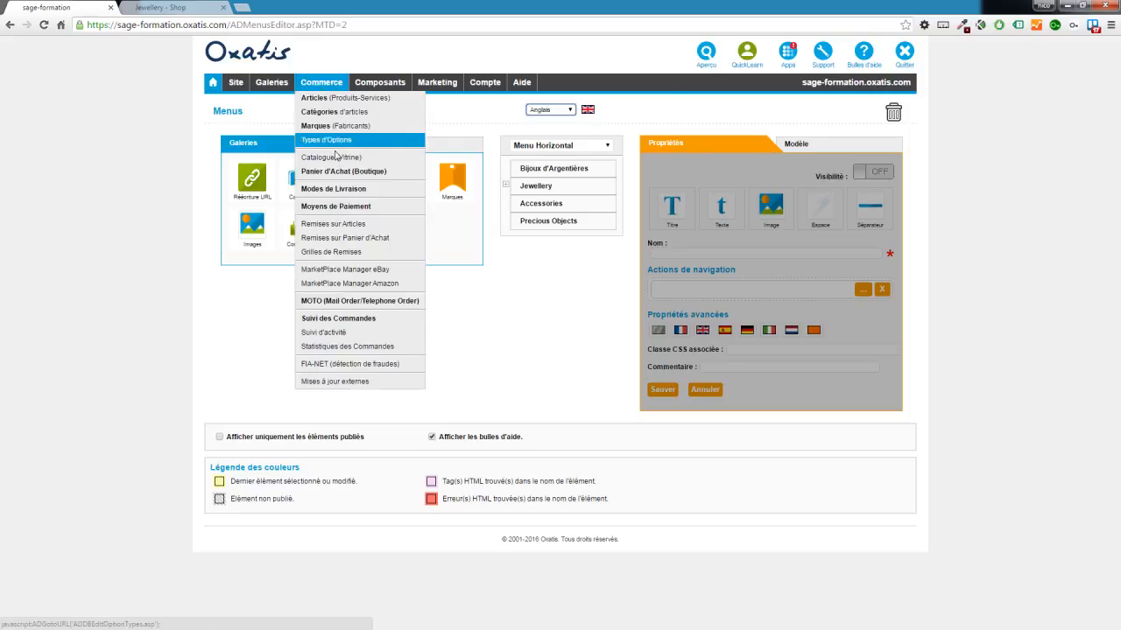
Step: In the shopping cart's general properties, set the site-owner country for export VAT to France métropolitaine and enable intra-community VAT
click(338, 178)
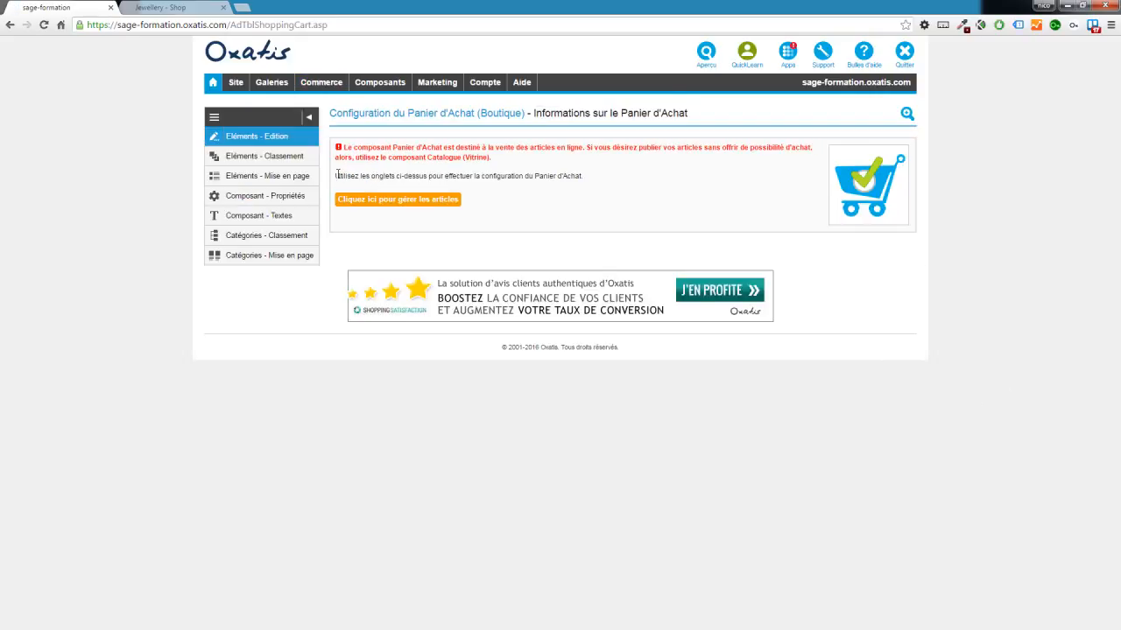
click(294, 201)
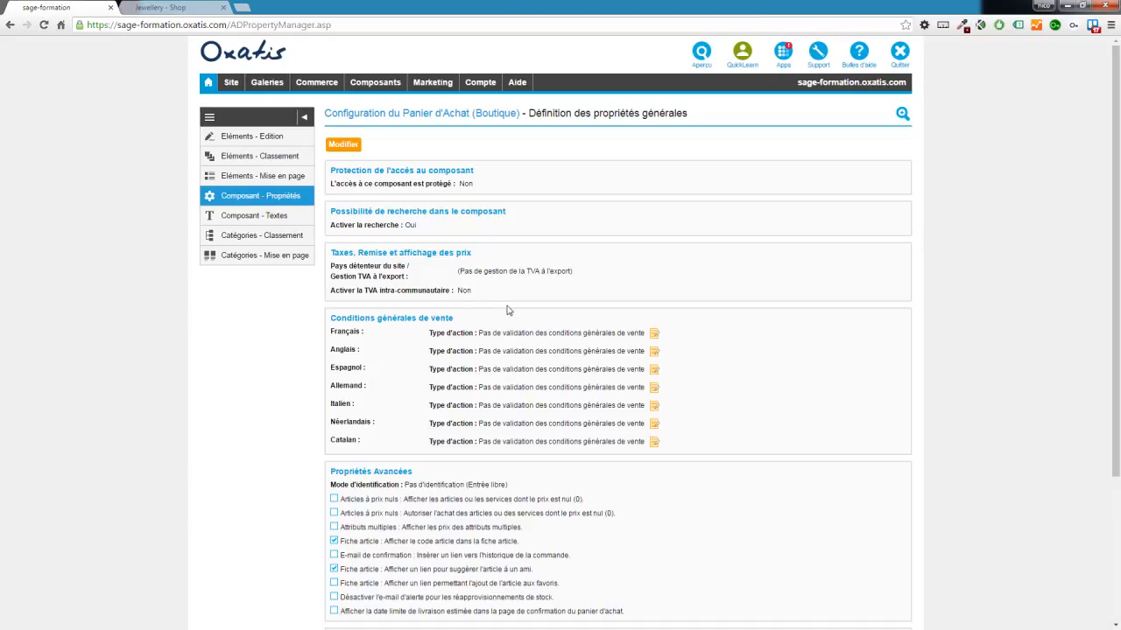
click(342, 144)
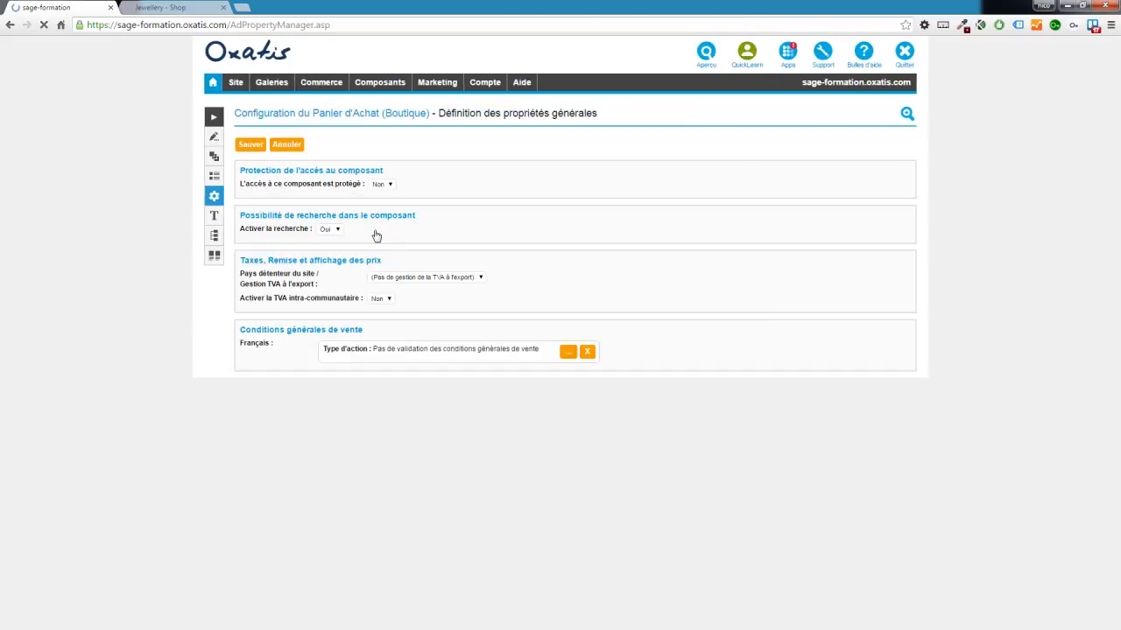
click(550, 278)
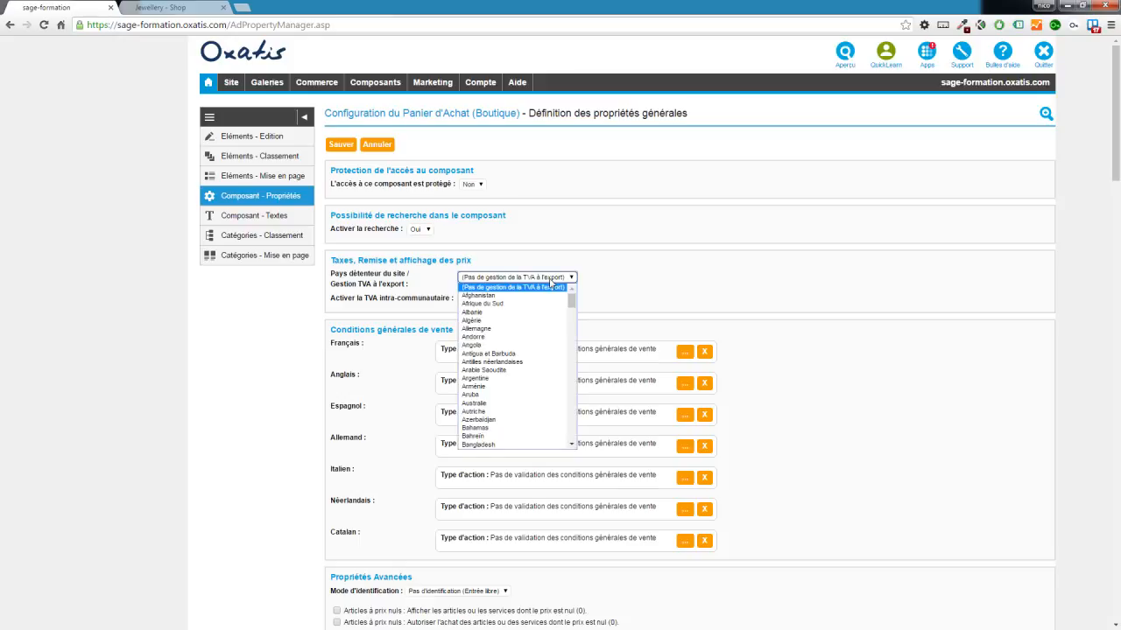
key(f)
key(f)
key(f)
key(f)
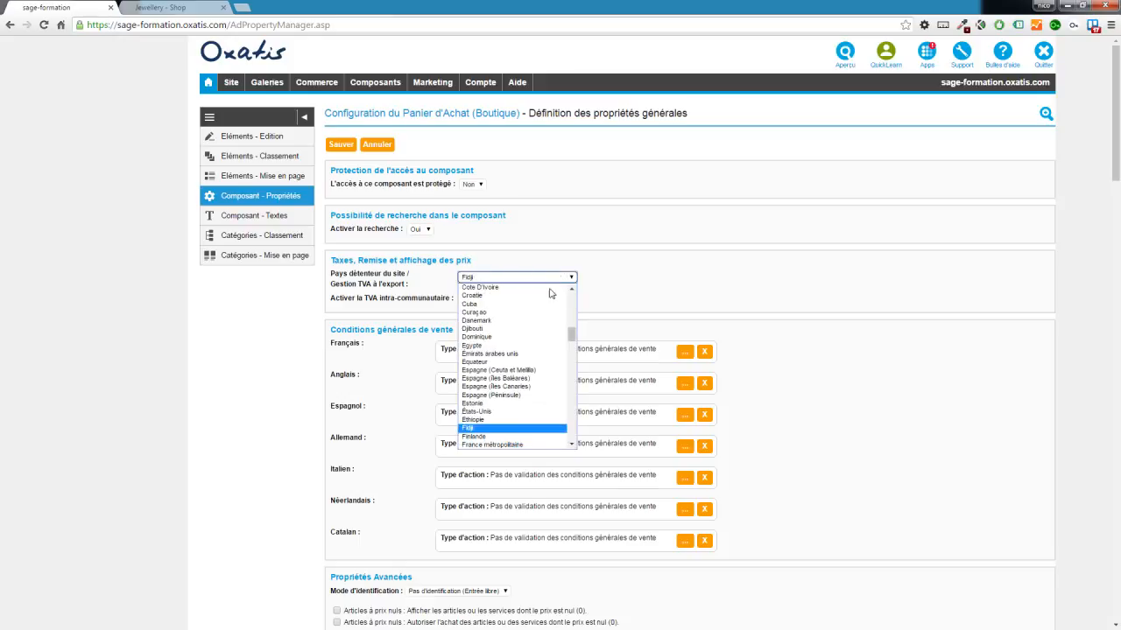
click(515, 445)
click(475, 301)
click(470, 319)
click(339, 146)
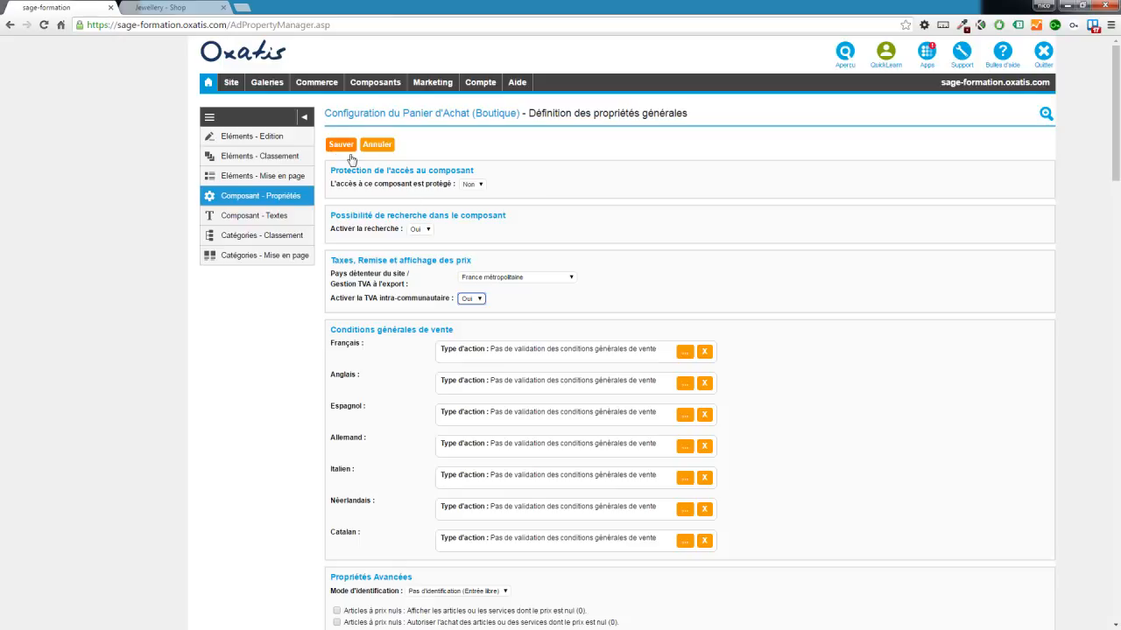
Step: Link the Français terms of sale to the WebBlock page Conditions Générales de Ventes
click(685, 353)
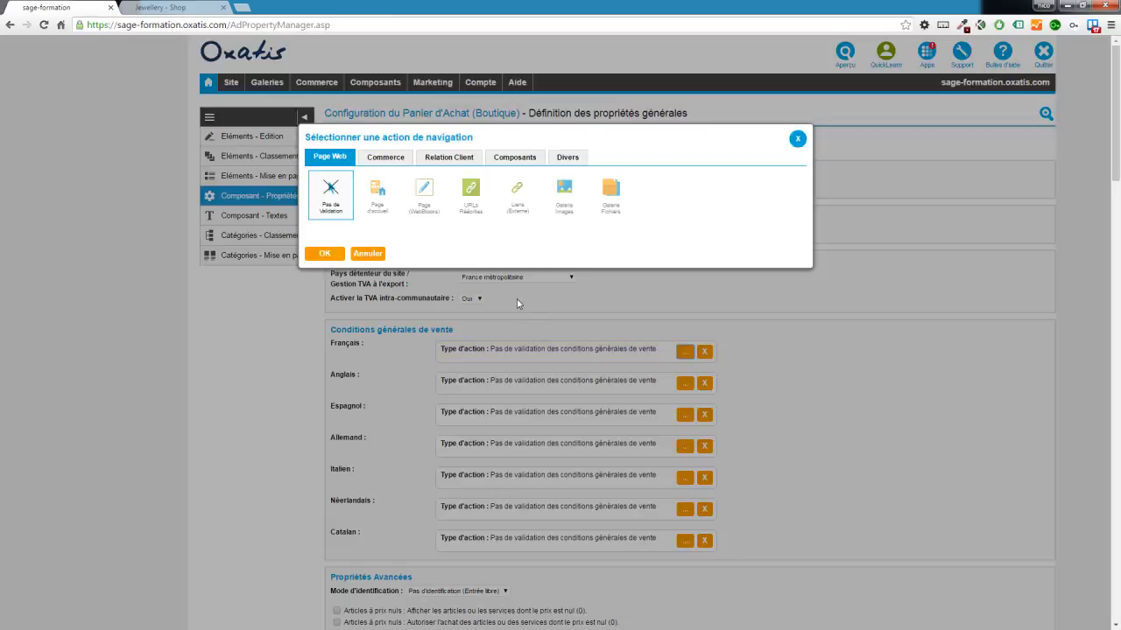
click(420, 197)
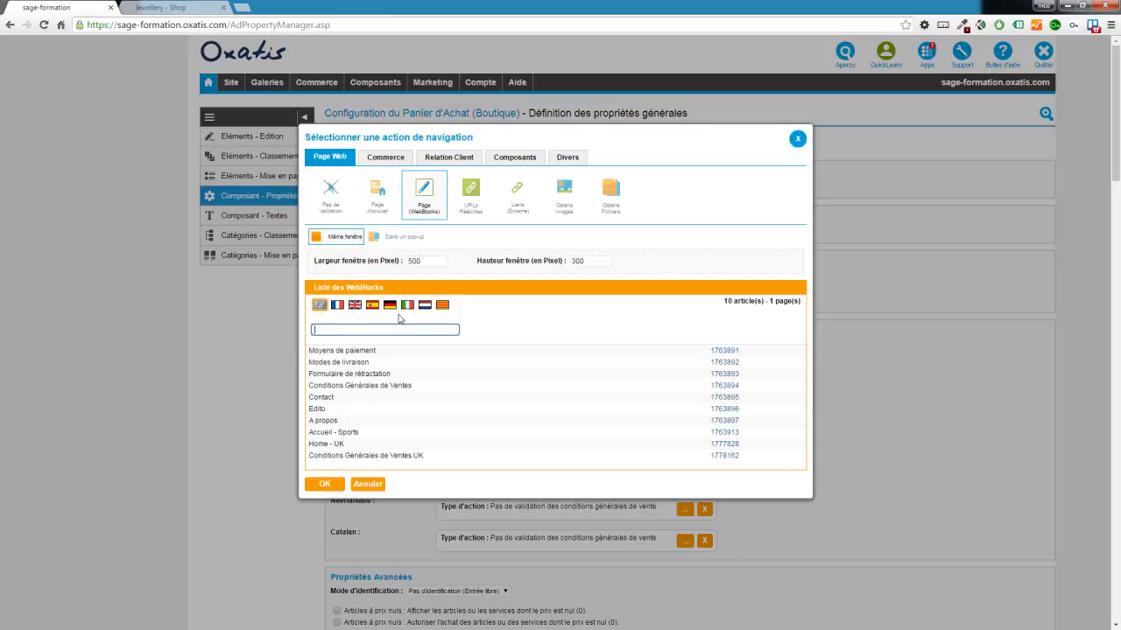
click(387, 389)
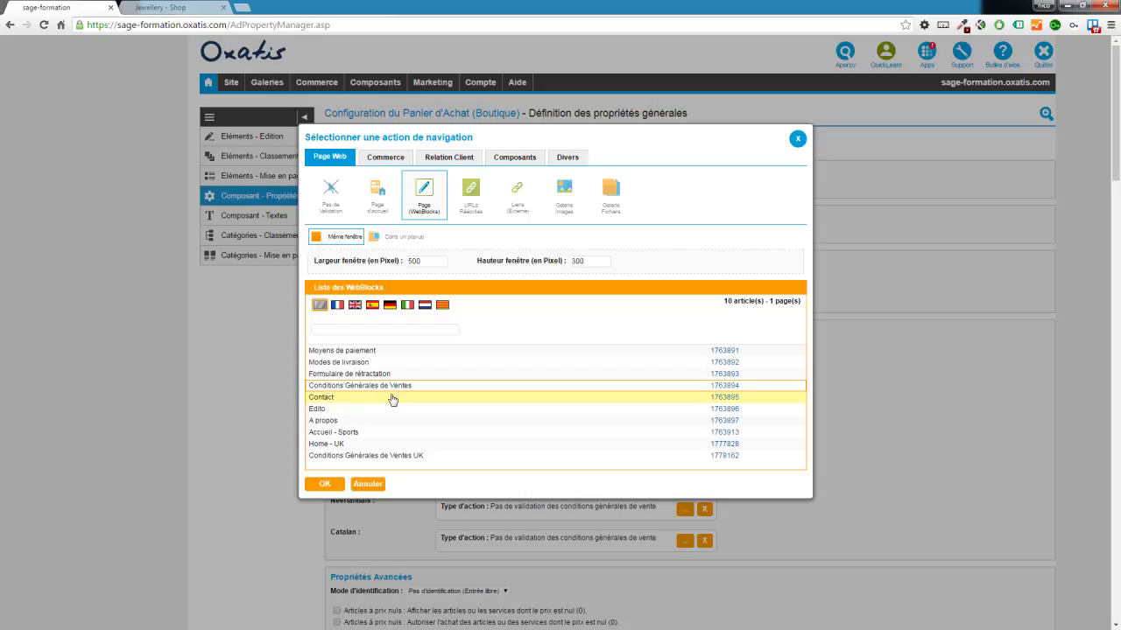
click(325, 484)
Step: Link the Anglais terms of sale to the WebBlock page Conditions Générales de Ventes UK and save the cart properties
click(687, 389)
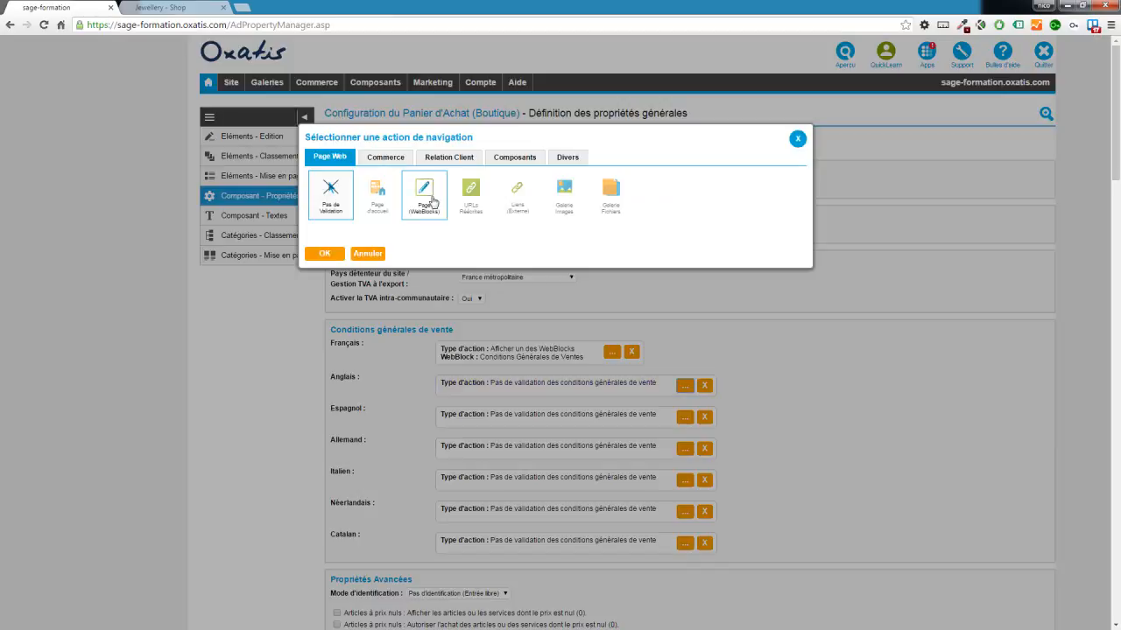
click(426, 200)
click(357, 307)
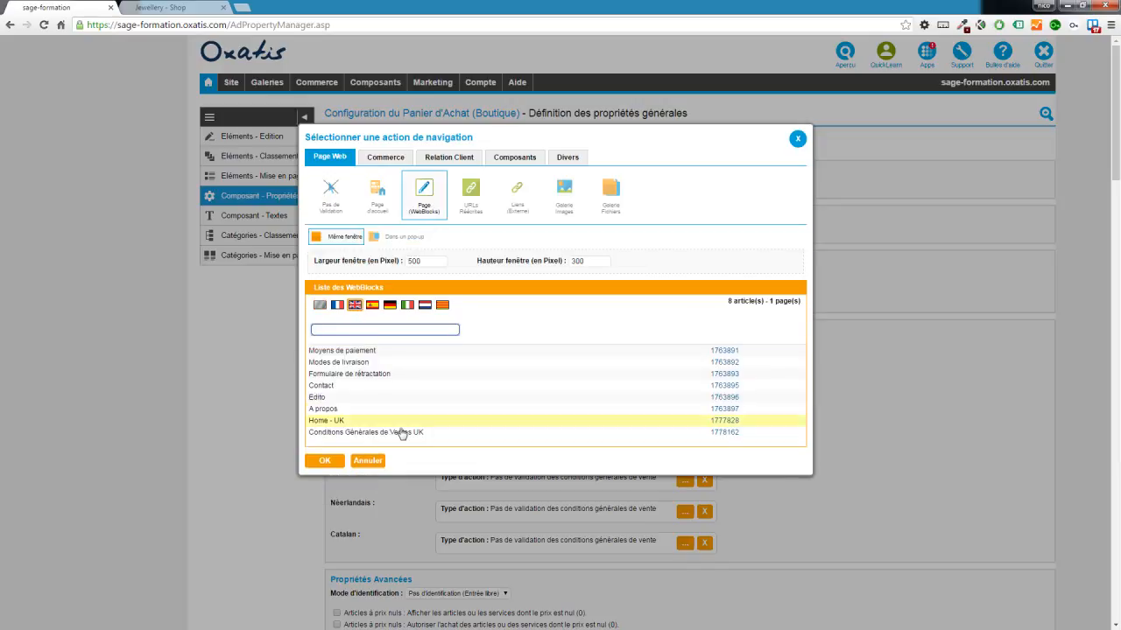
click(400, 433)
click(325, 461)
click(341, 145)
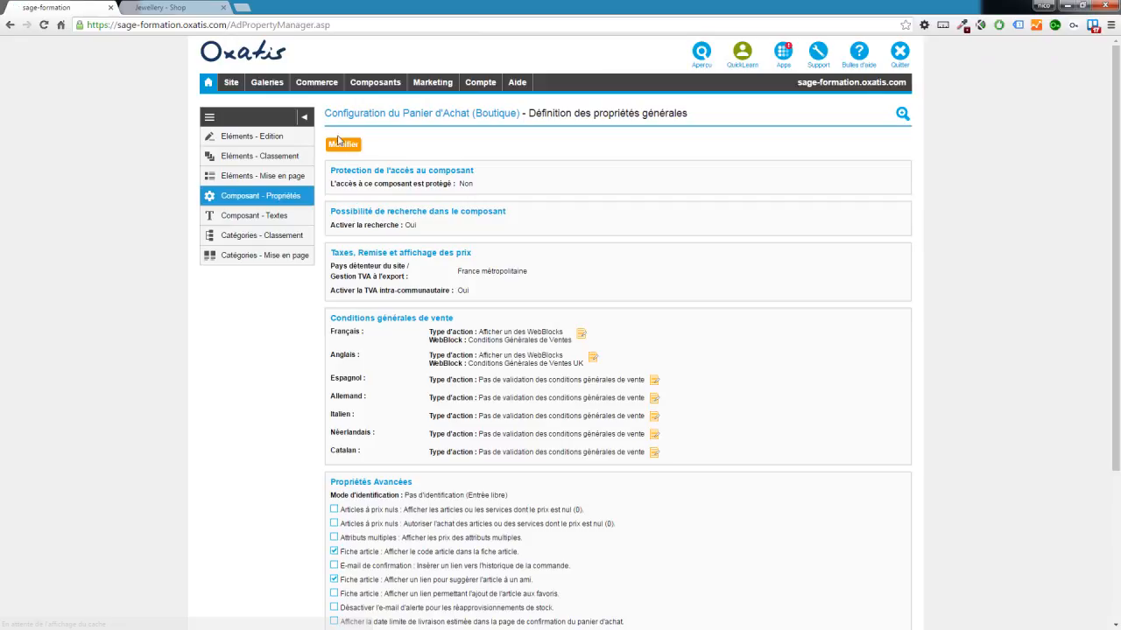
Step: Examine the Français and Anglais insertion blocks for the product page in the cart properties, then save the properties
scroll(488, 260, down, 7)
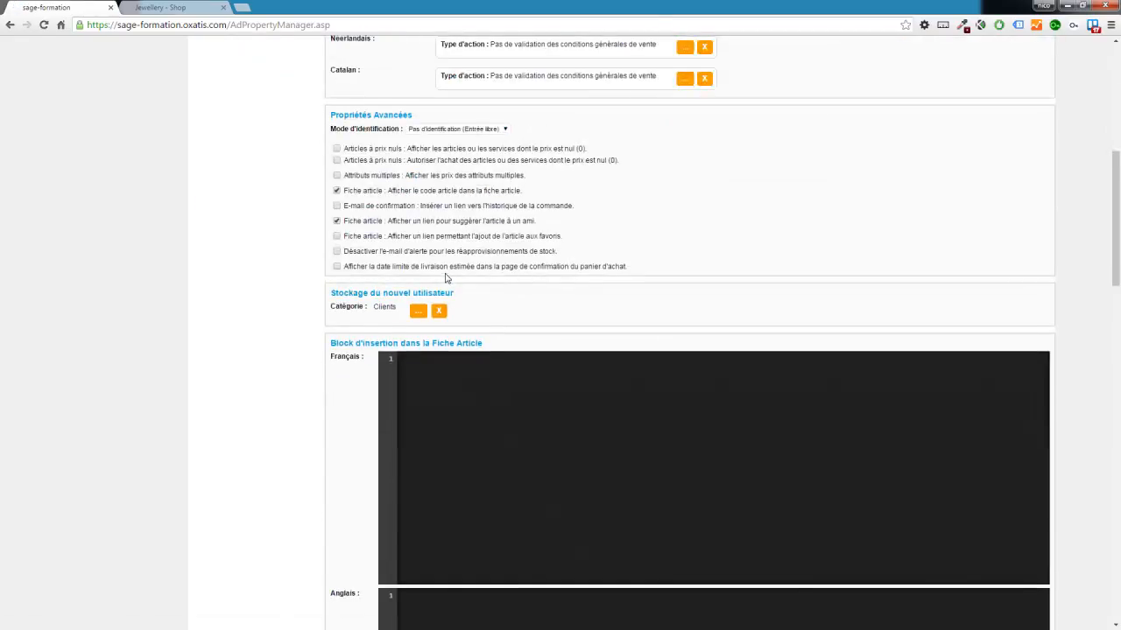
drag(502, 228, 323, 222)
double_click(344, 240)
double_click(349, 477)
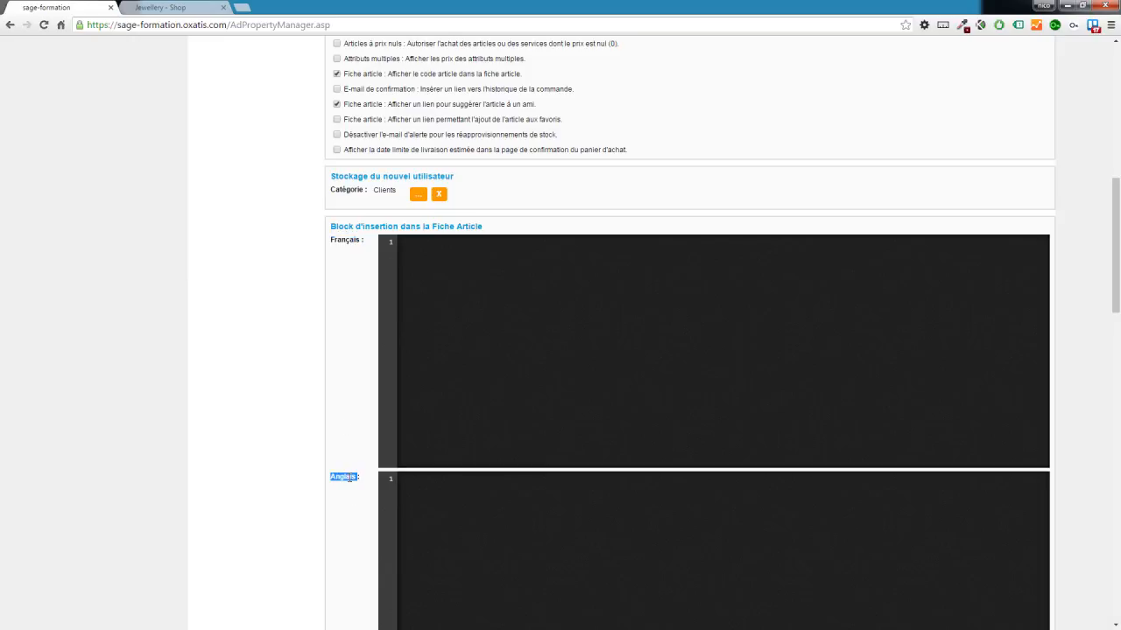
scroll(349, 478, up, 2)
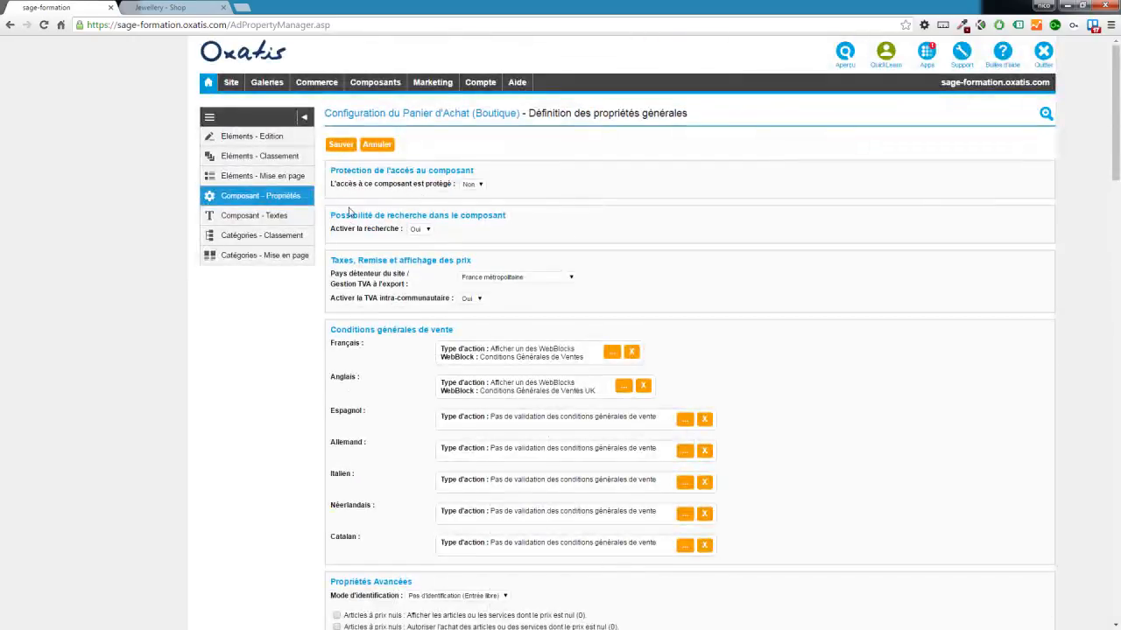
click(341, 143)
Step: Open the site properties by language and display the Anglais version
mouse_move(232, 88)
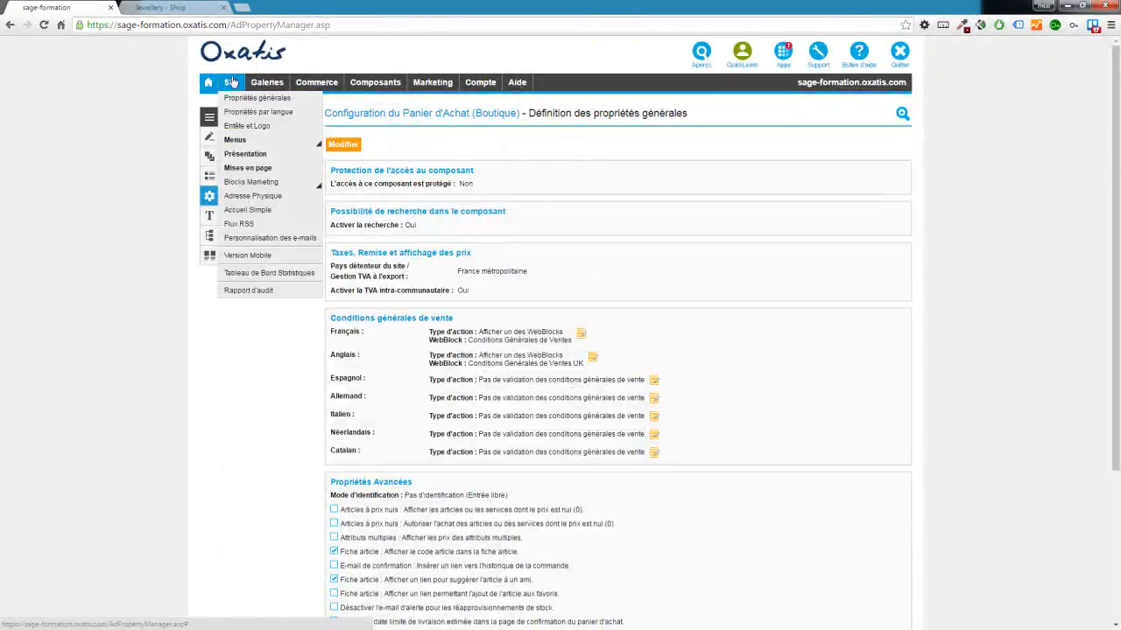
click(235, 114)
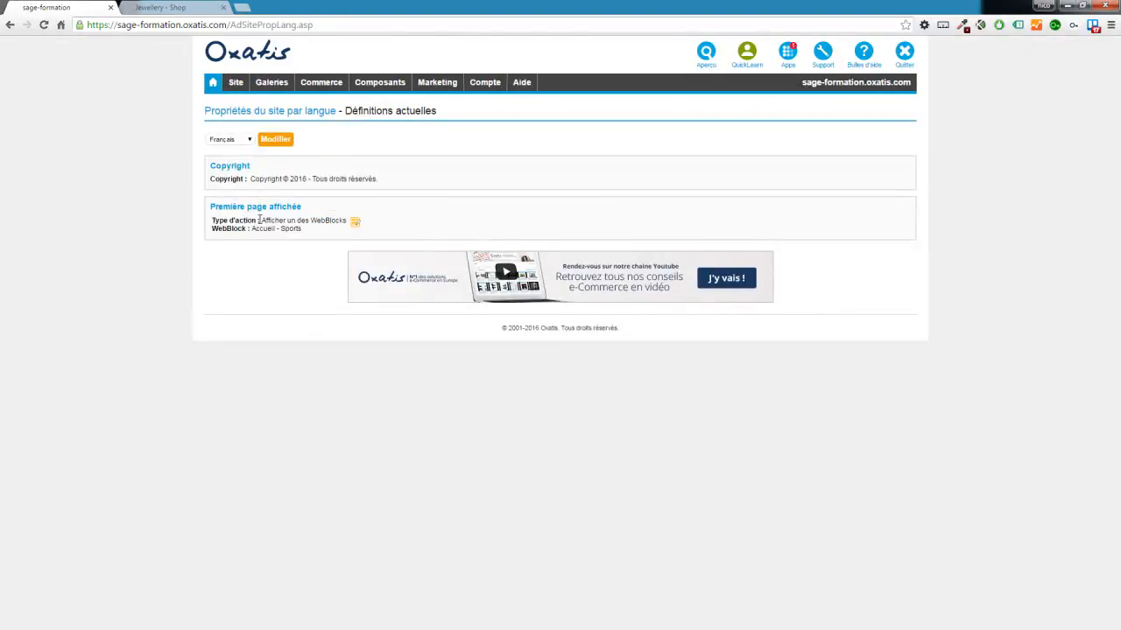
click(243, 140)
click(234, 159)
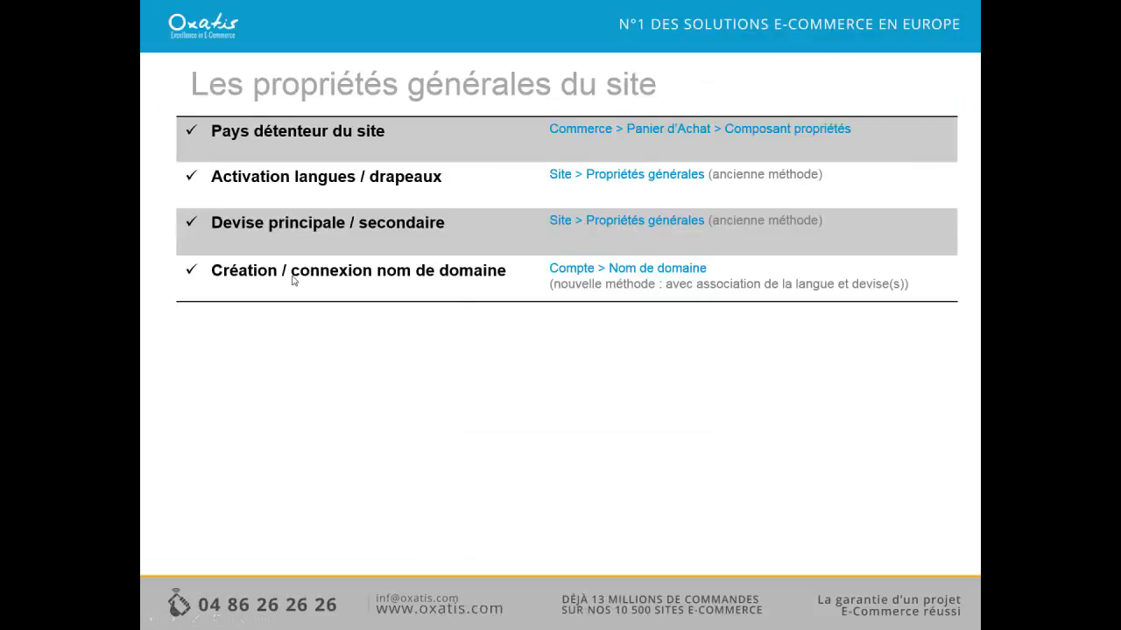
click(460, 327)
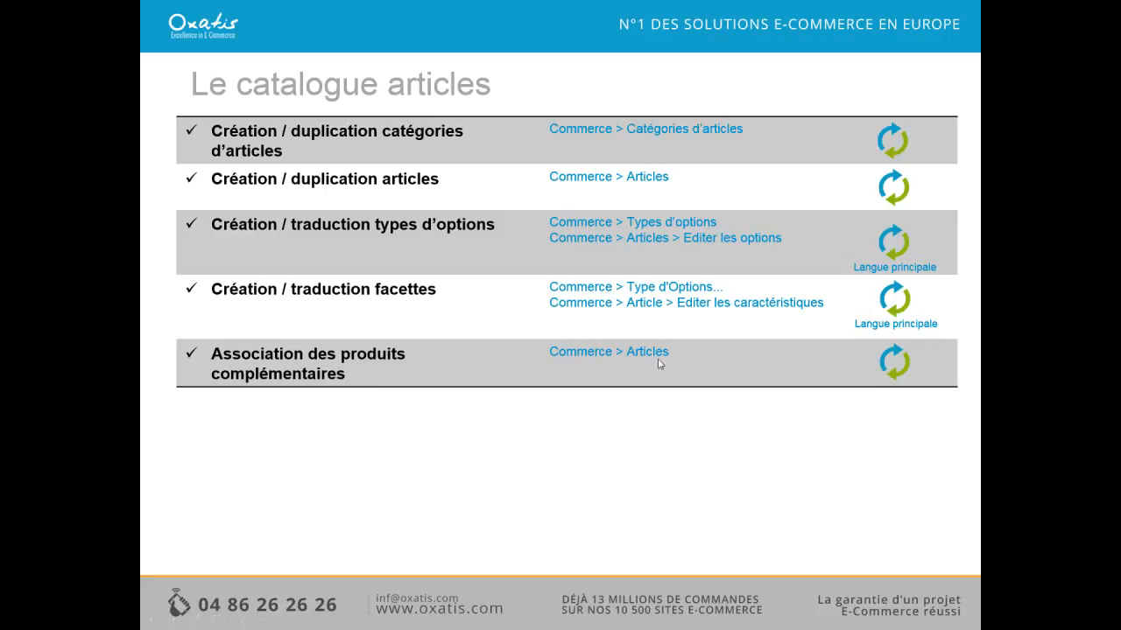
click(361, 369)
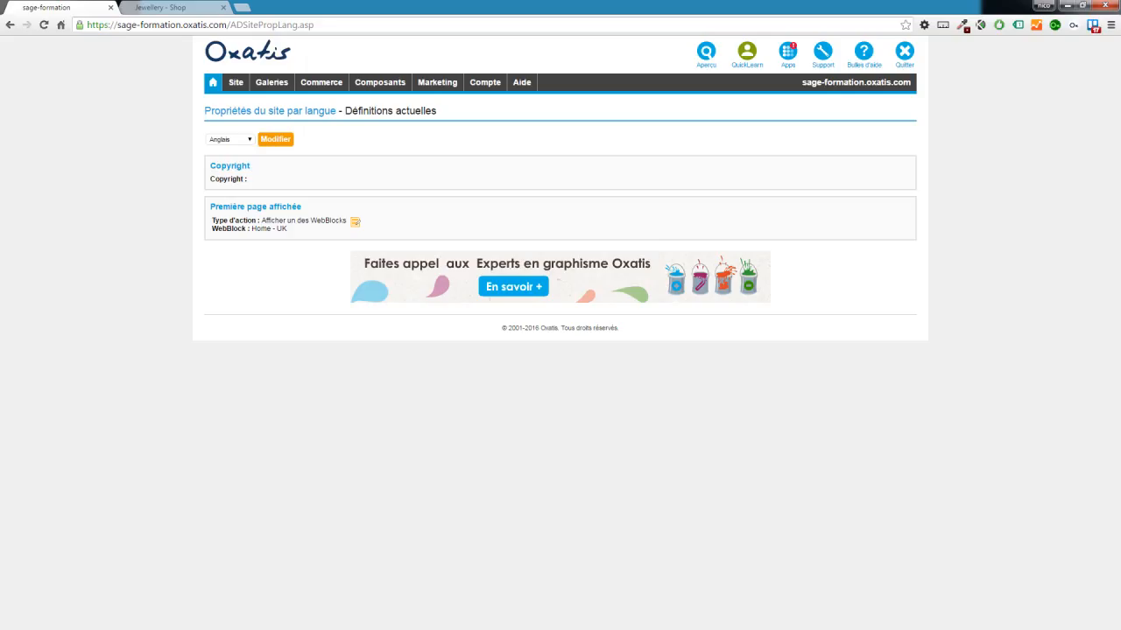
Step: Reload the site properties by language, examine the first displayed page setting for Français and switch to Anglais
mouse_move(235, 85)
click(235, 114)
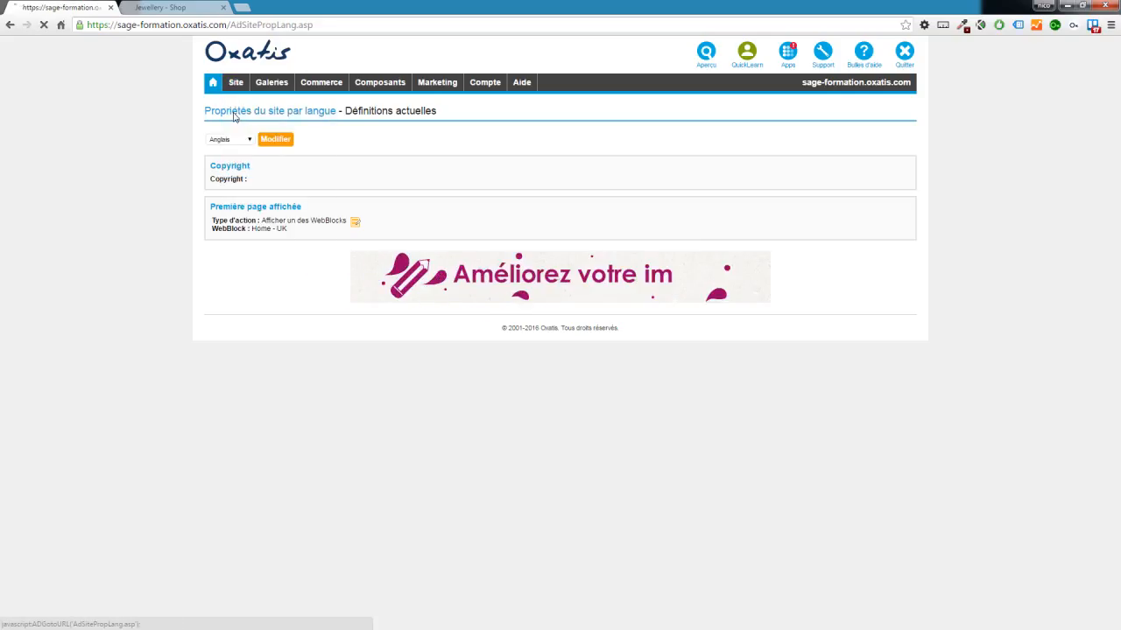
drag(314, 208, 218, 203)
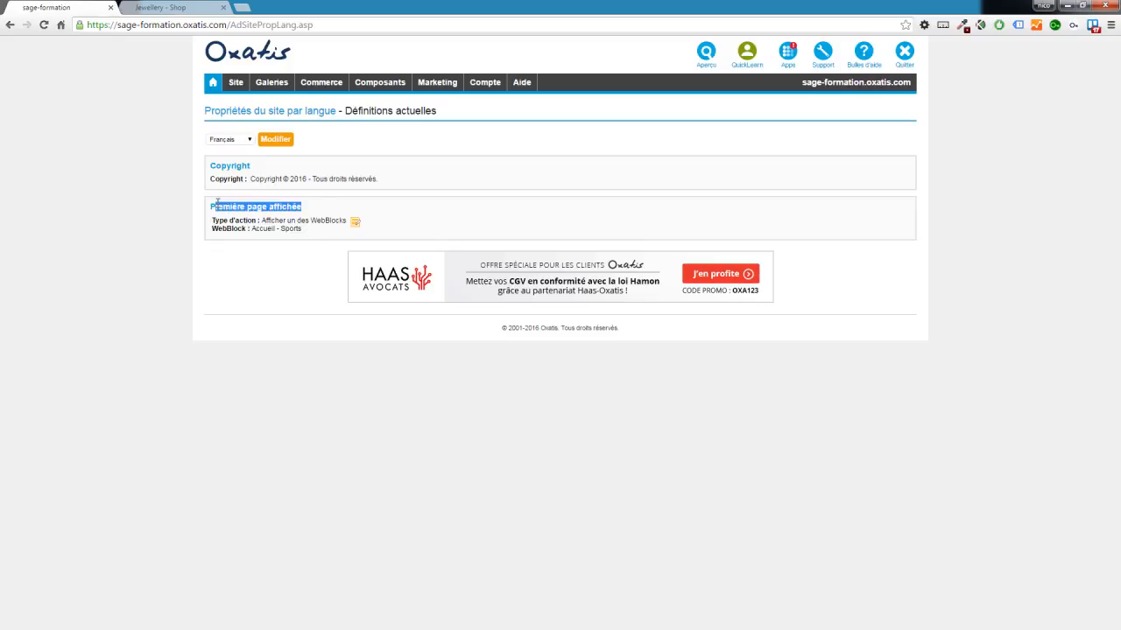
click(248, 141)
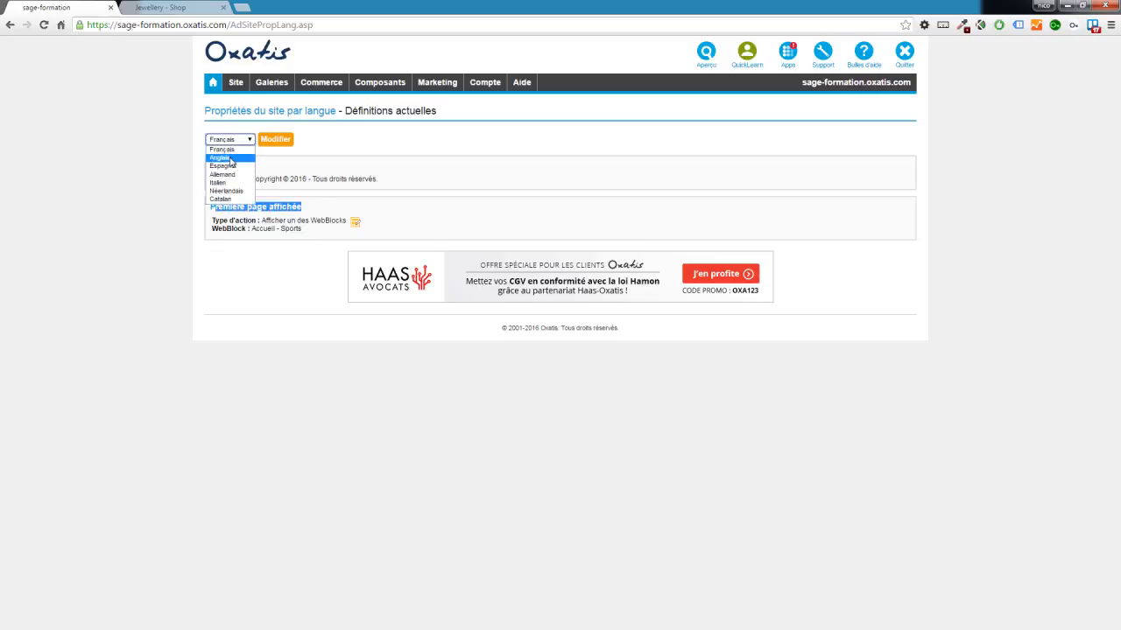
click(224, 158)
Step: Open the Anglais properties for editing, view the navigation action choices for the first displayed page, and leave without saving
click(267, 143)
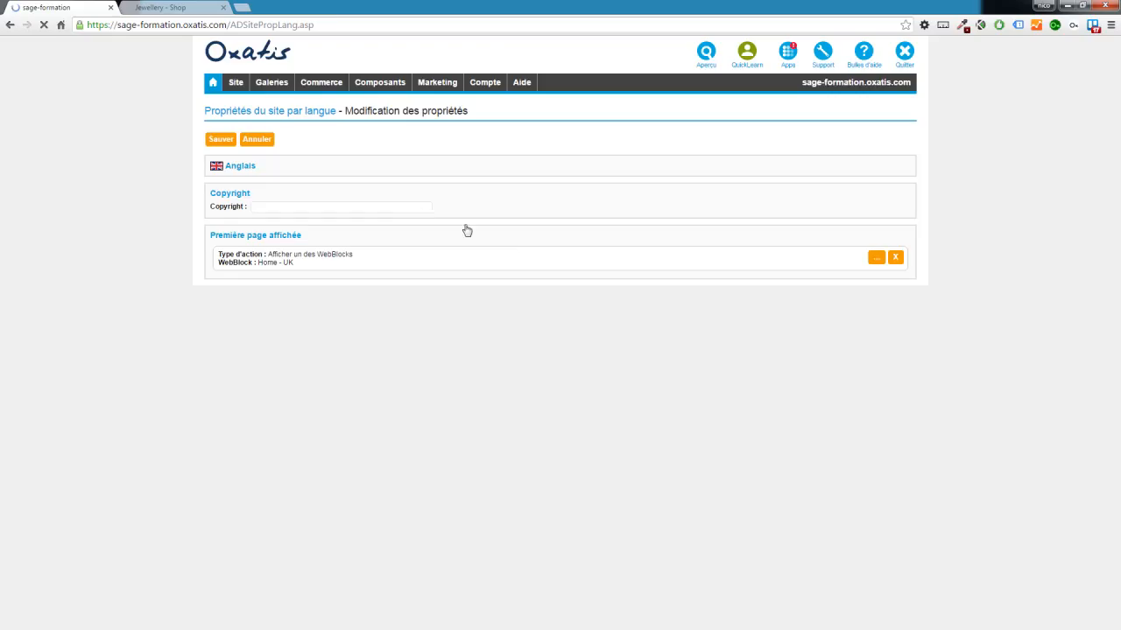
click(869, 260)
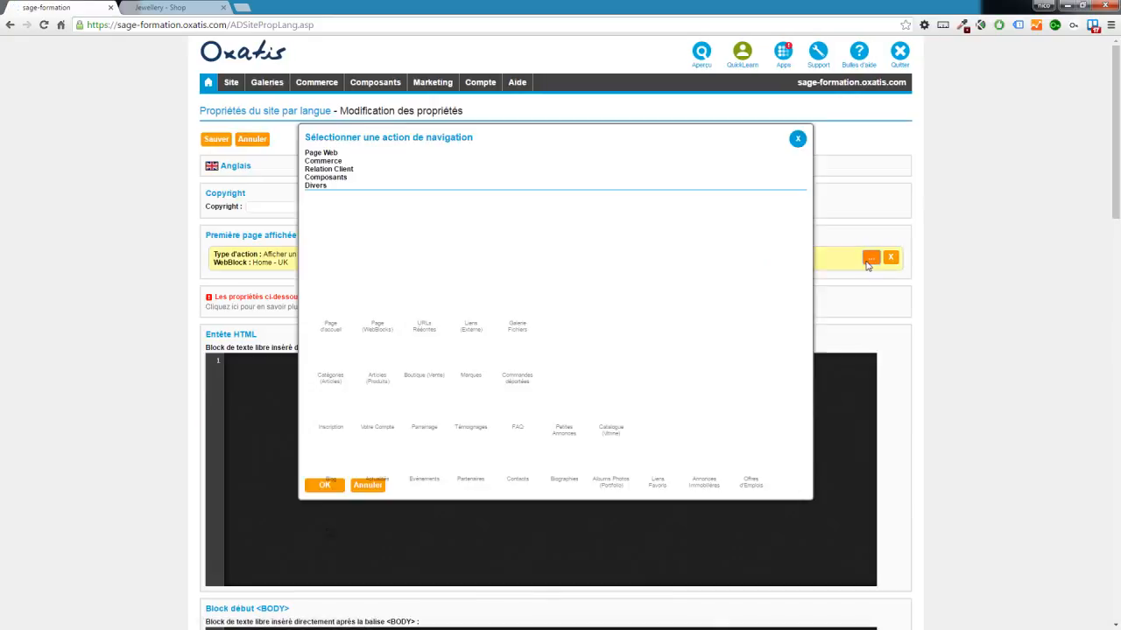
click(371, 486)
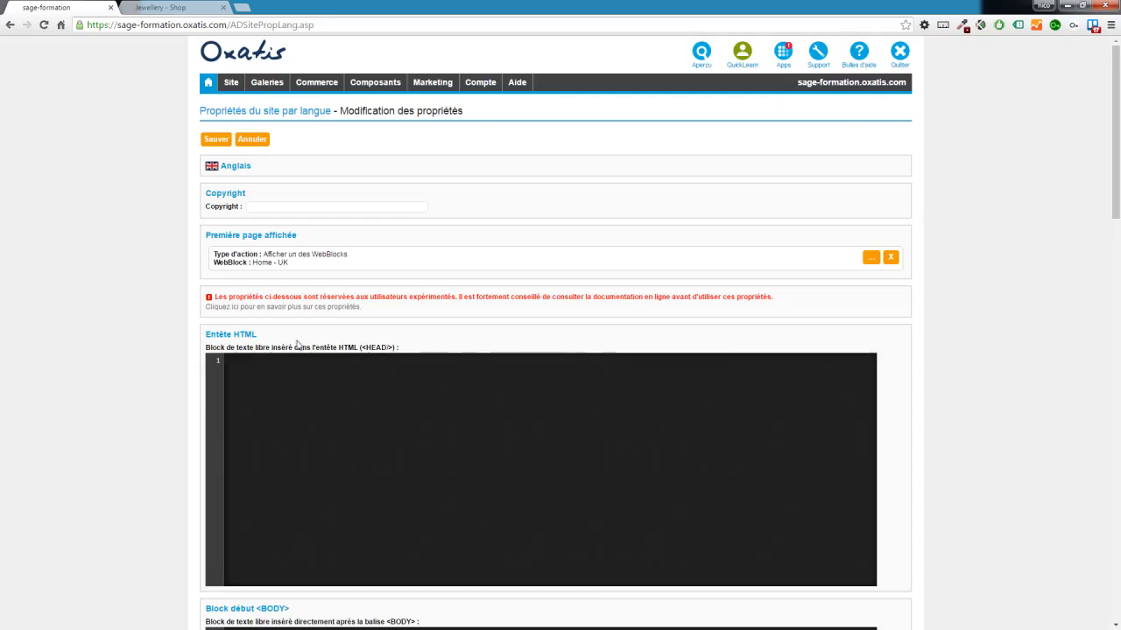
click(255, 141)
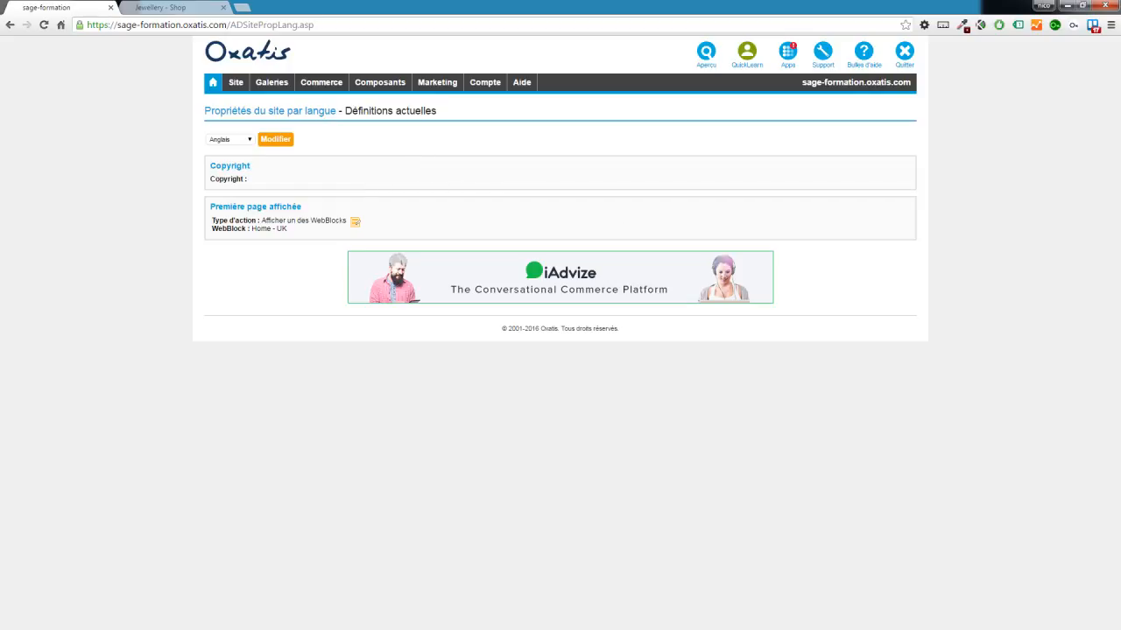
key(alt+Tab)
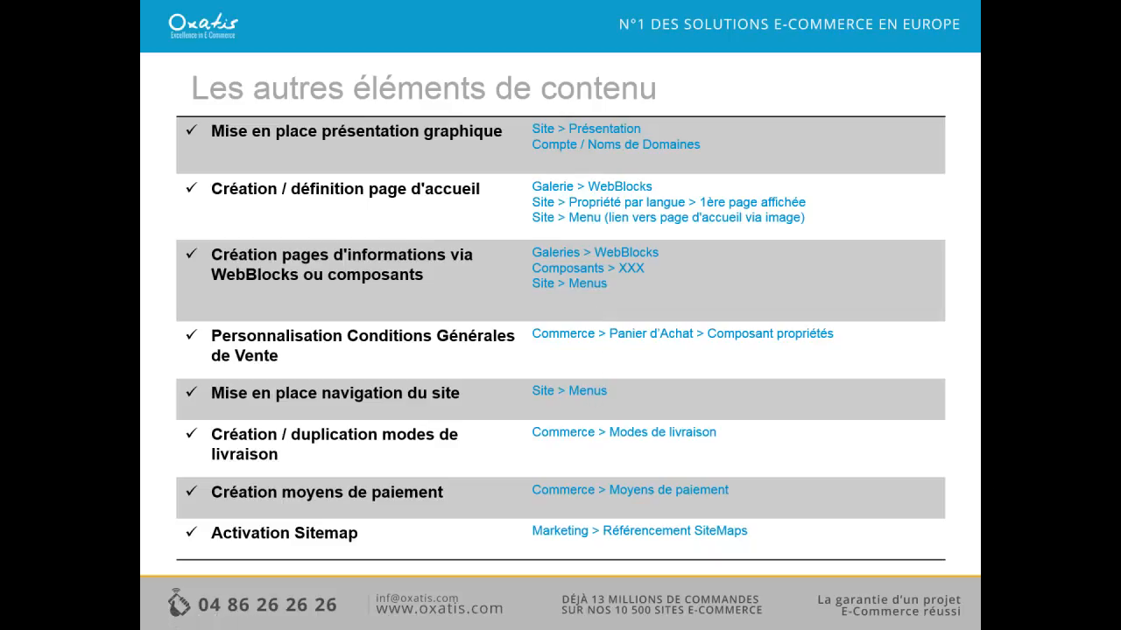
key(alt+Tab)
Step: Open the site's list of page layouts, view the French 100% layout and return to the list
click(235, 82)
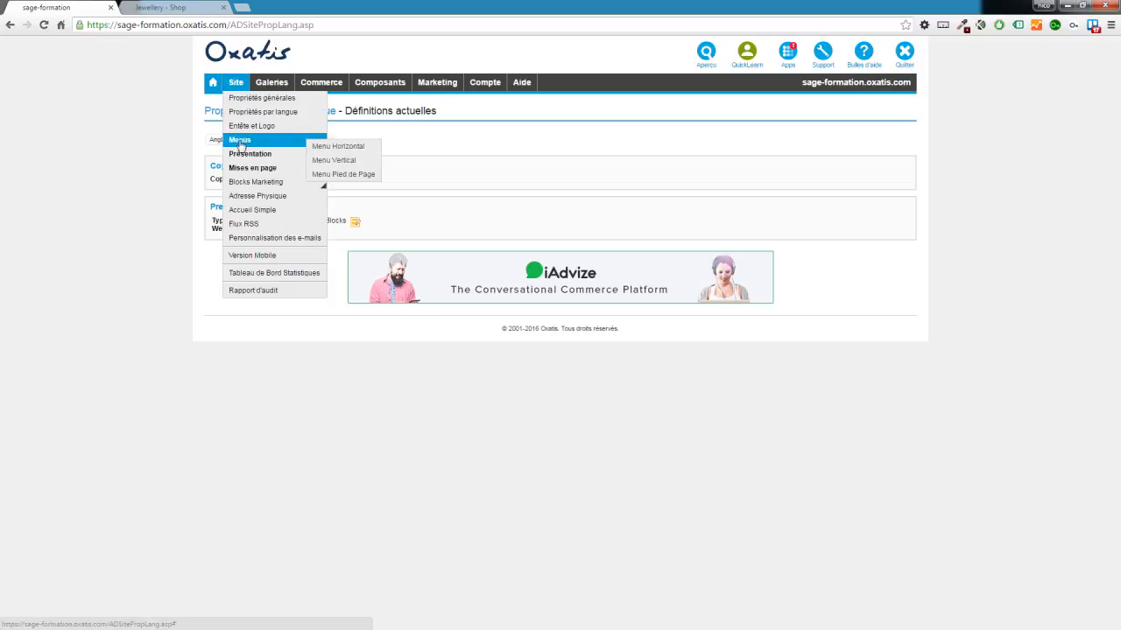
click(250, 170)
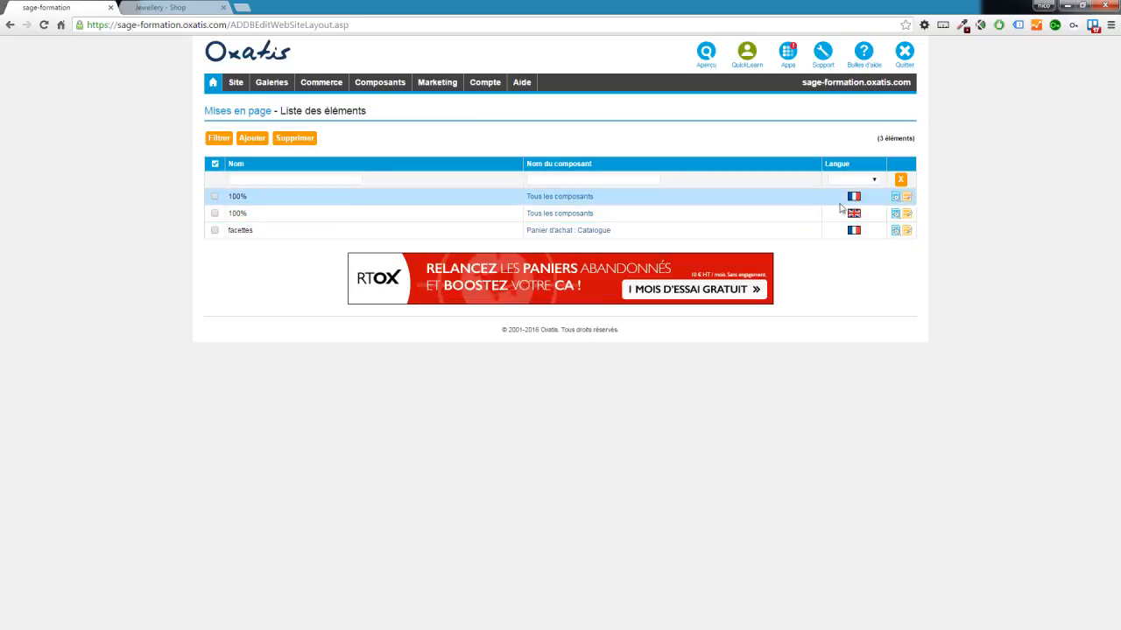
click(895, 198)
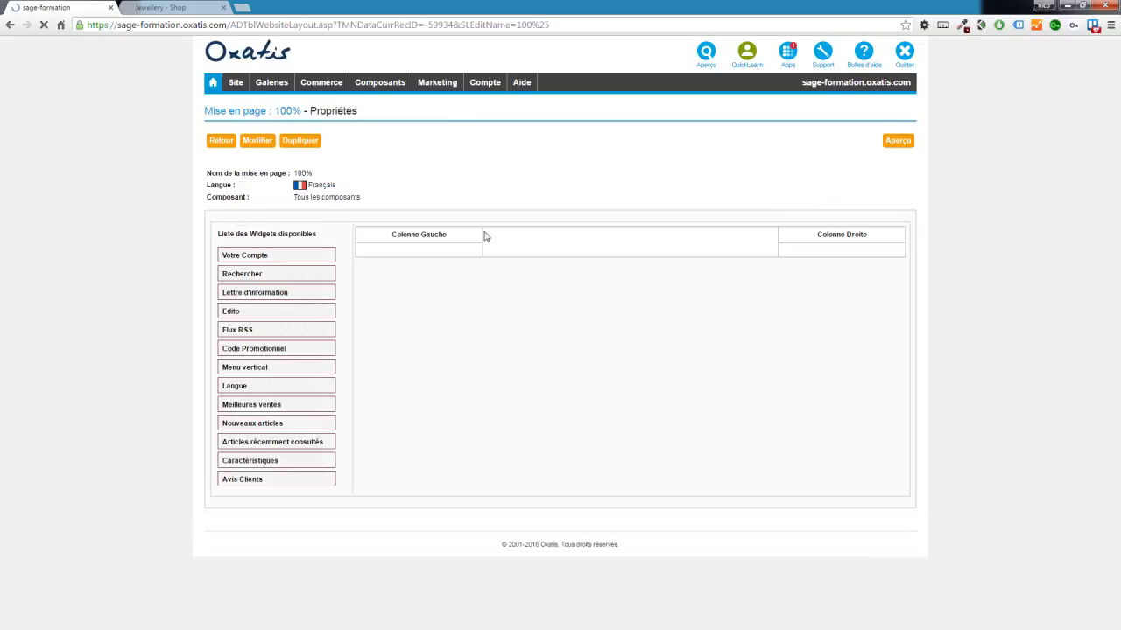
click(218, 141)
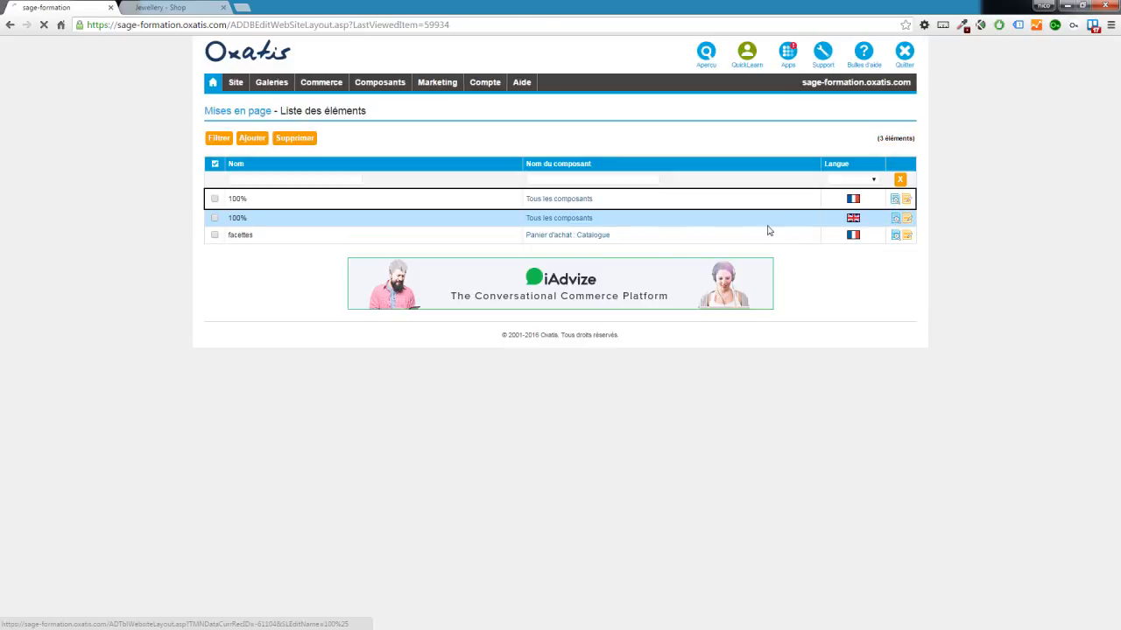
Step: View the English 100% layout, check the Caractéristiques widget in its left column and return to the list
click(858, 225)
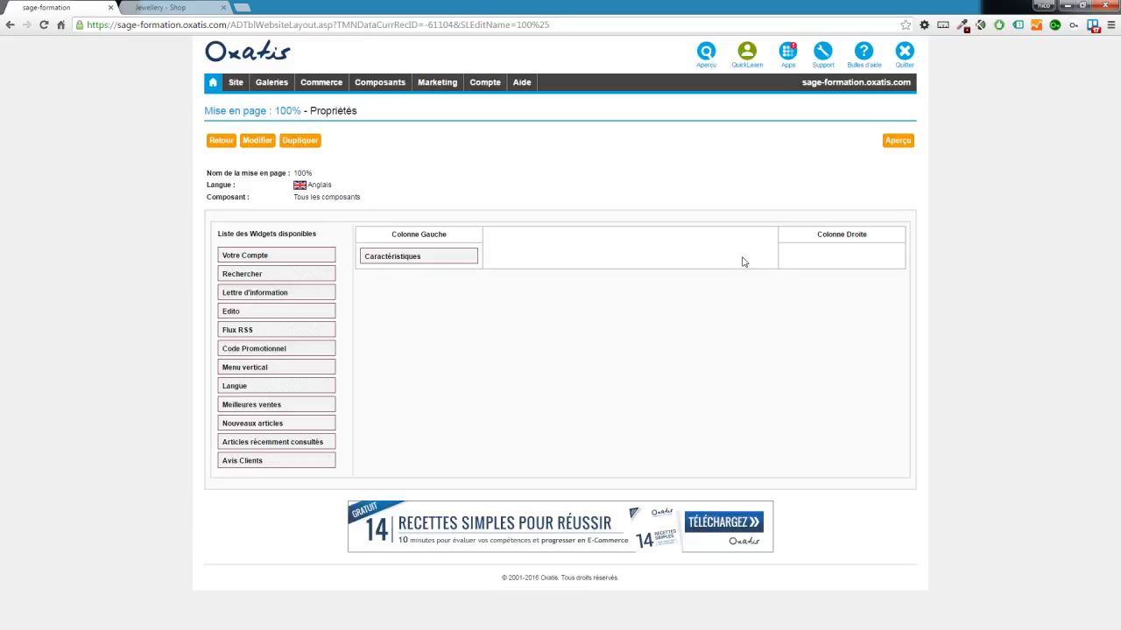
mouse_move(365, 257)
mouse_down()
mouse_move(420, 256)
mouse_move(371, 257)
mouse_up()
click(221, 142)
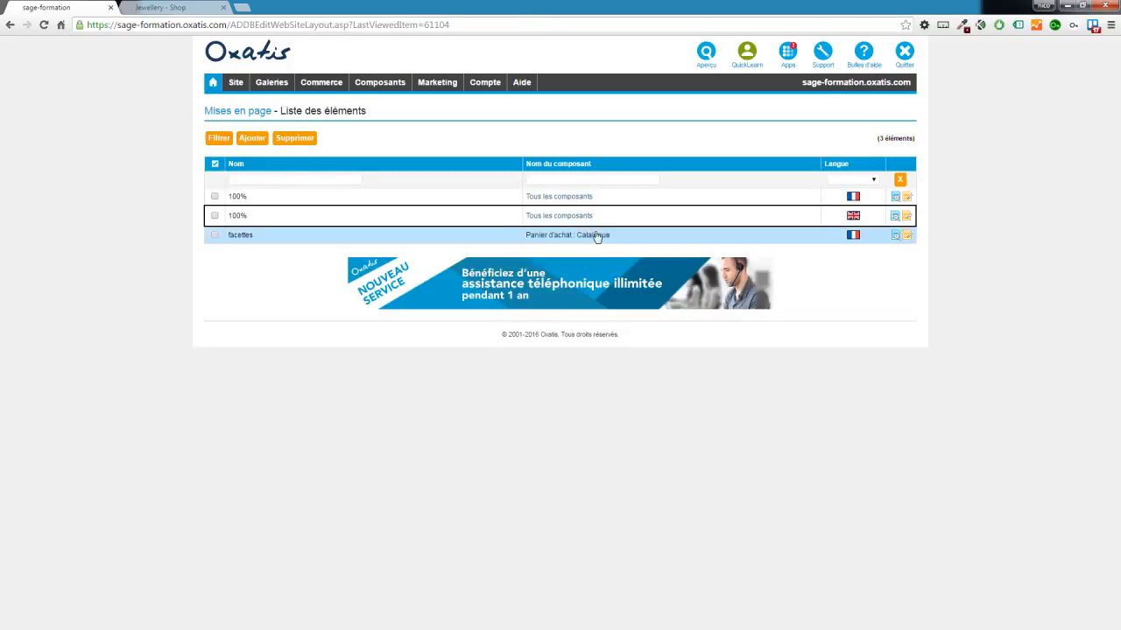
Step: View the French facettes layout for the cart catalogue, check its Caractéristiques widget and return to the list
click(895, 236)
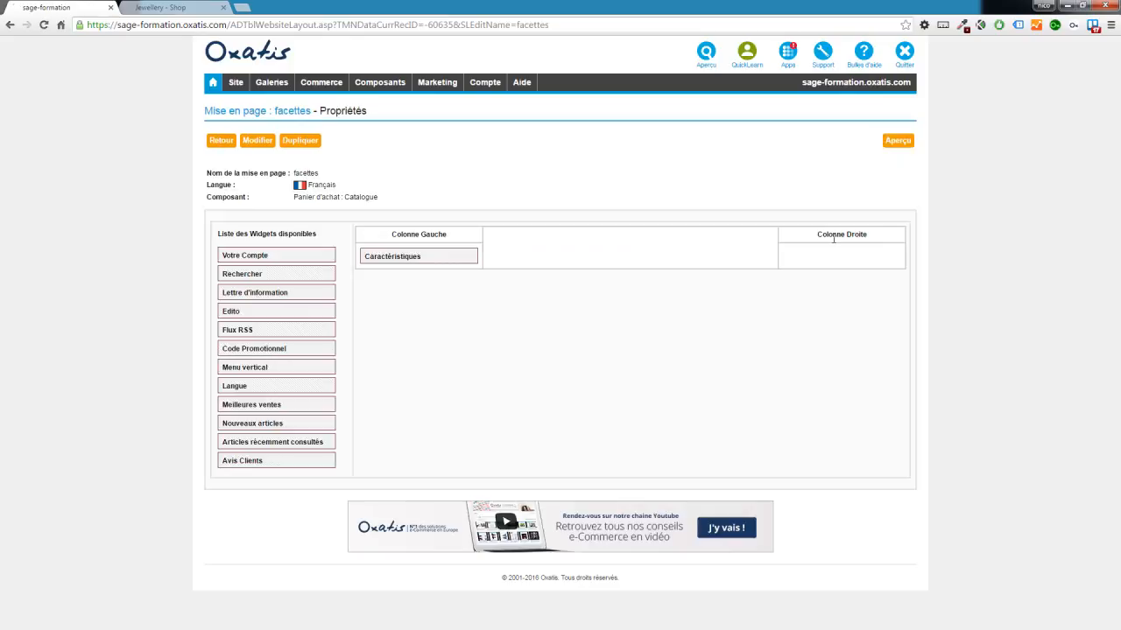
drag(365, 257, 382, 257)
click(221, 142)
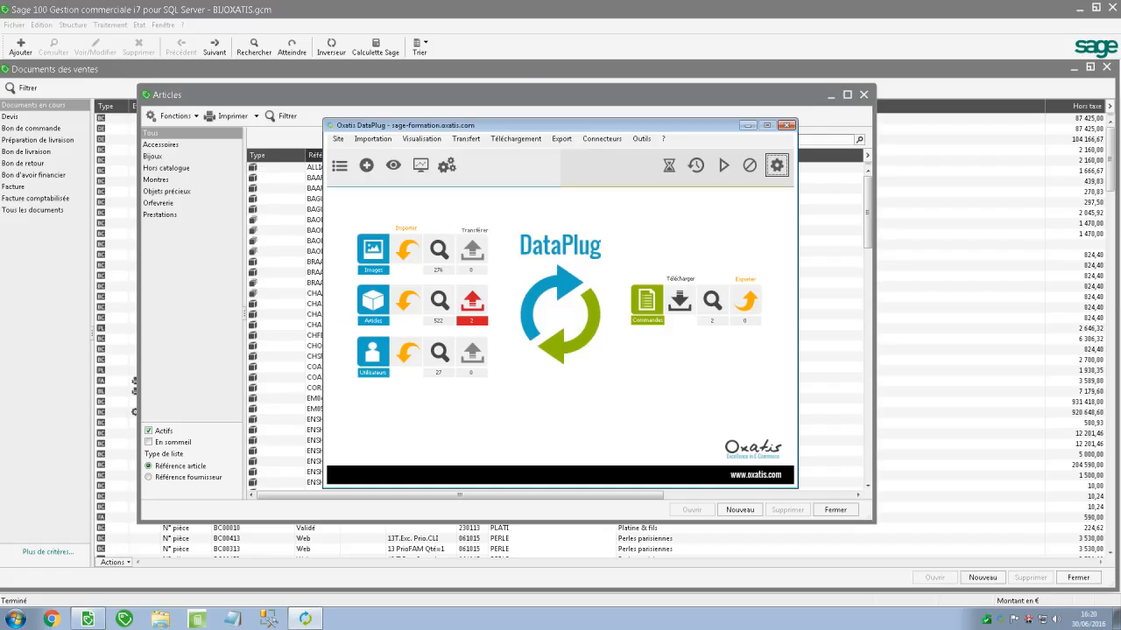
Step: In Sage 100 Gestion commerciale, minimise DataPlug, open article BAAR01 and examine its Price in $ tariff category
click(746, 128)
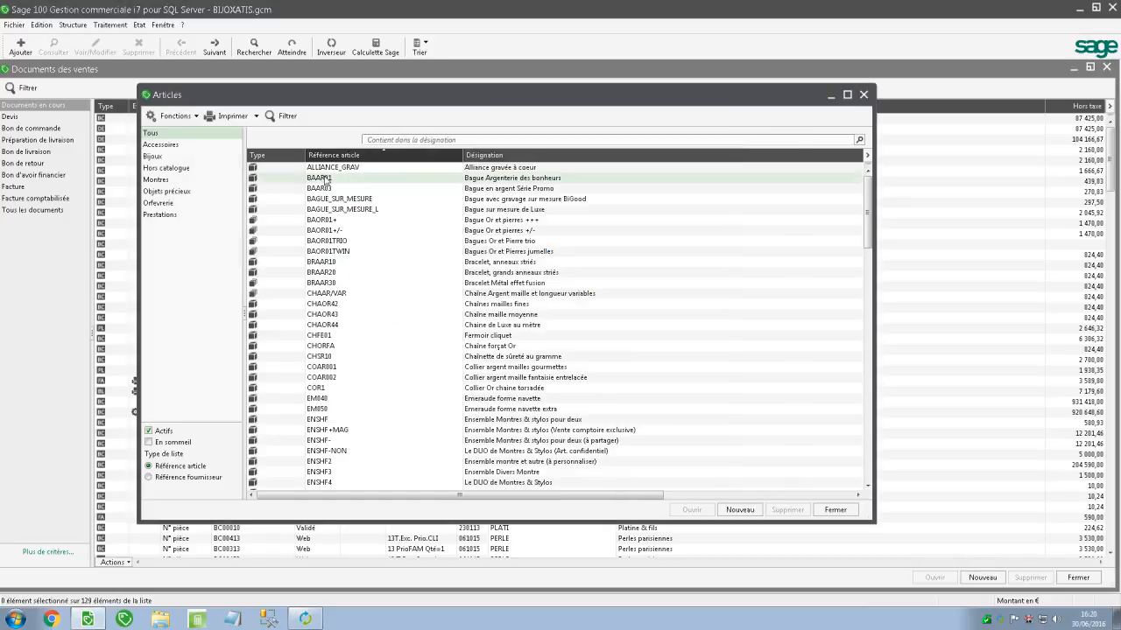
double_click(325, 179)
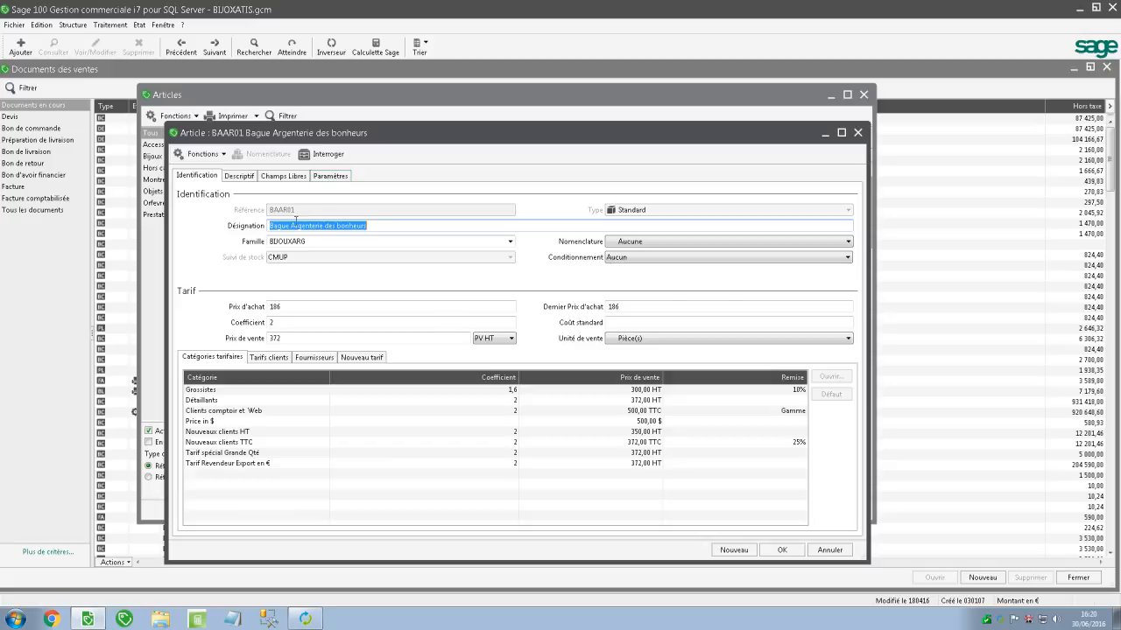
click(223, 424)
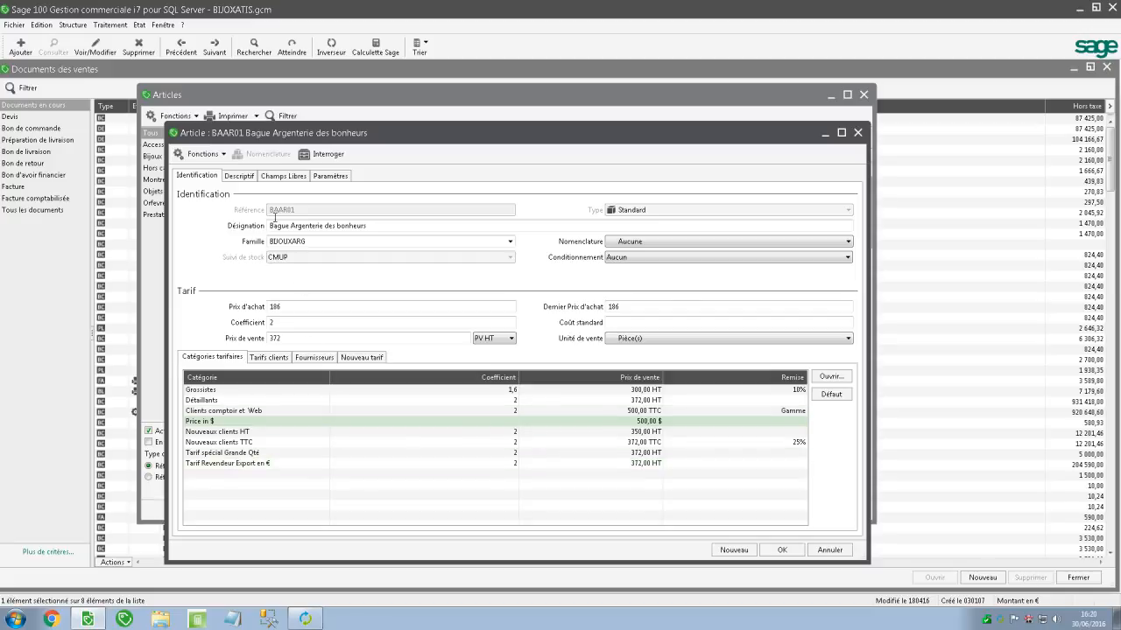
Step: Display the article's descriptive details and examine the Langue 1 text under the complementary description
click(239, 176)
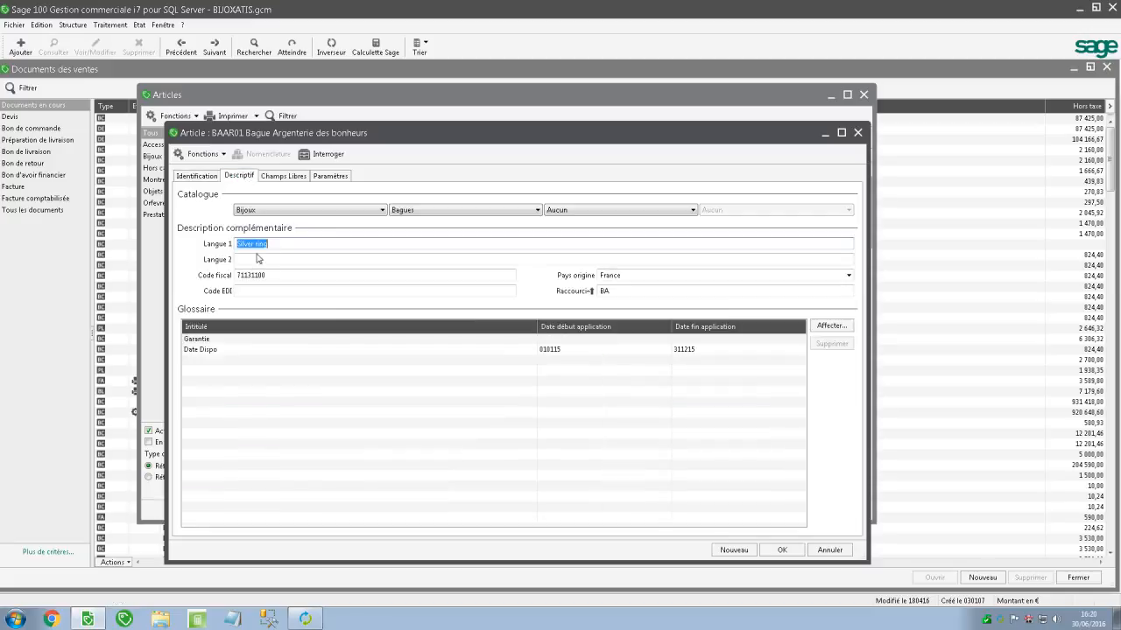
drag(316, 241, 236, 242)
click(282, 246)
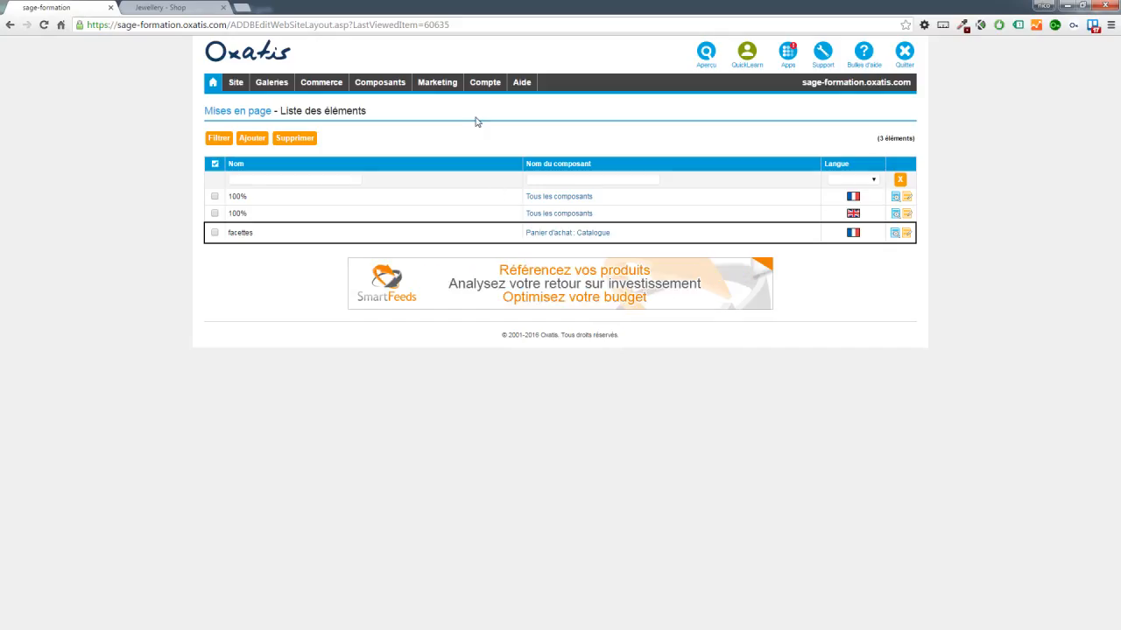
Step: In the Oxatis administration, view the service subscriptions and examine the number of articles included in the Chrome plan
mouse_move(485, 82)
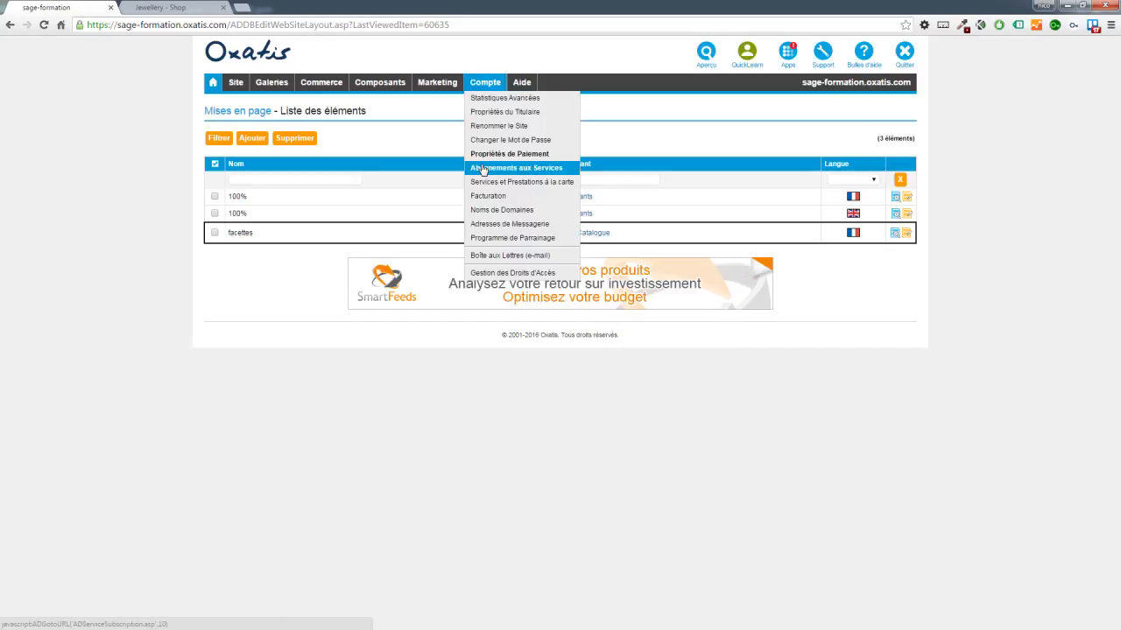
click(483, 168)
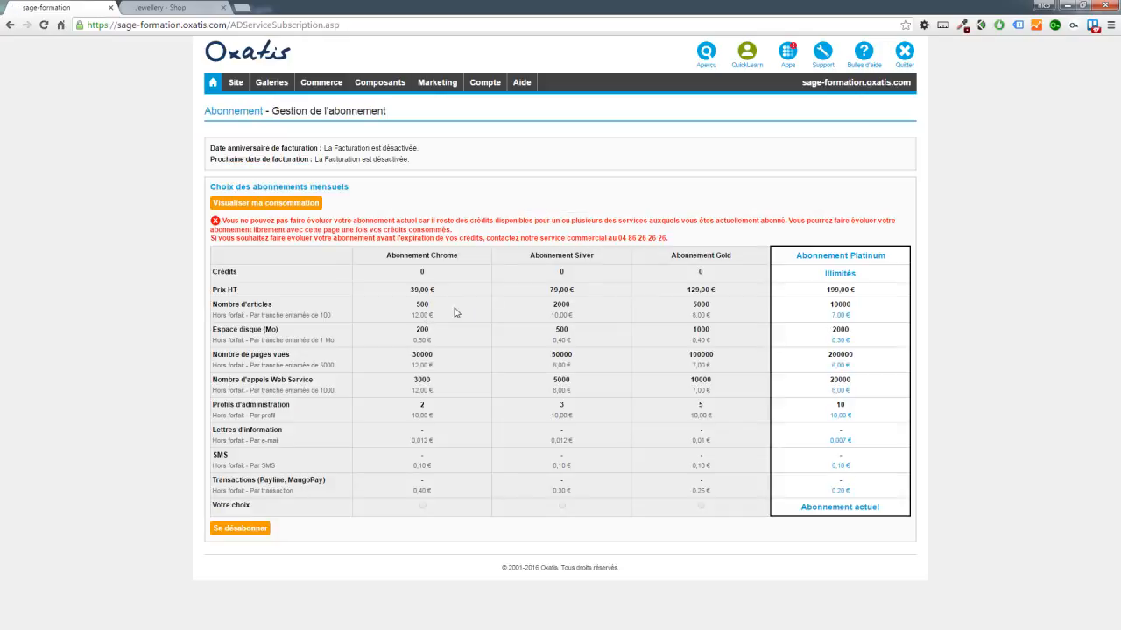
drag(414, 305, 437, 305)
click(437, 311)
mouse_move(322, 83)
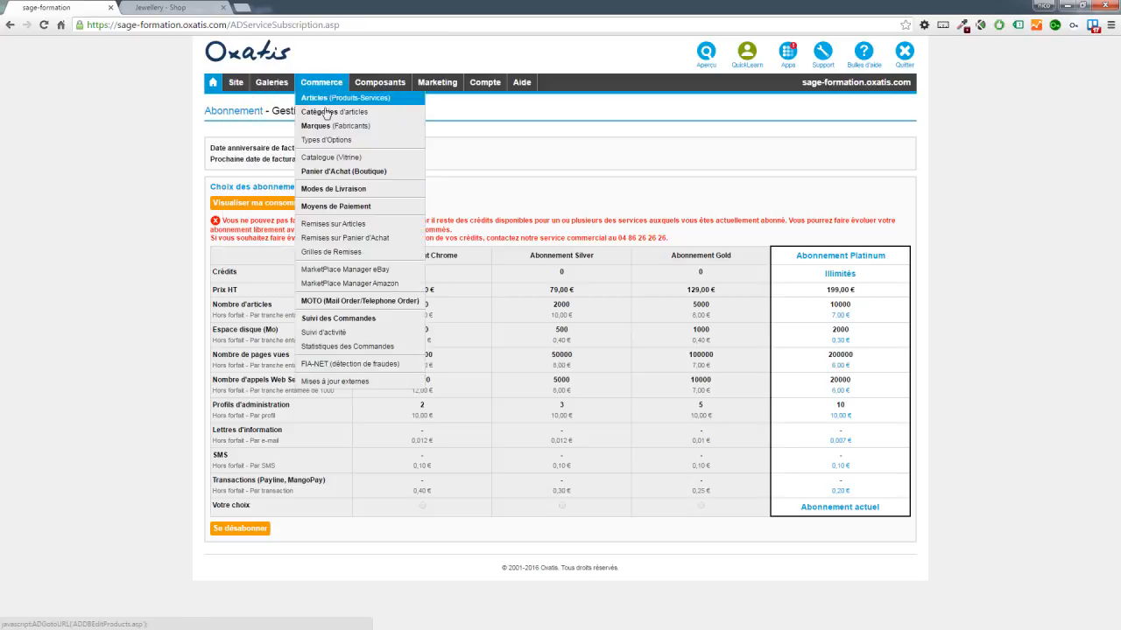
click(326, 114)
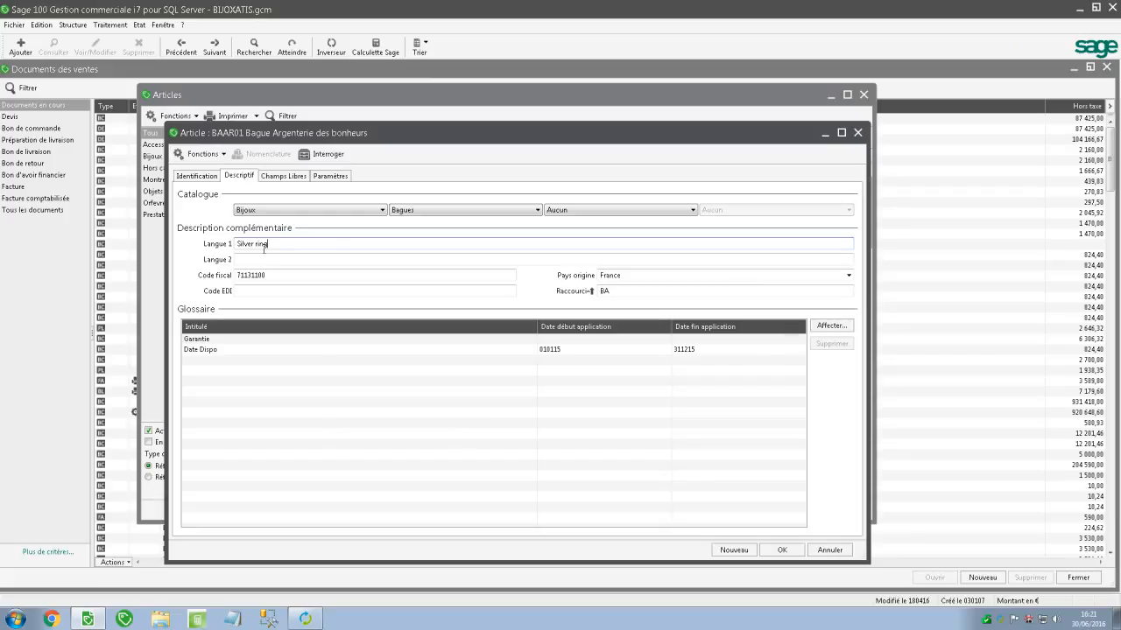
Step: In Sage, examine the Langue 1 text of article BAAR01, then switch to Oxatis DataPlug
drag(290, 243, 235, 245)
click(289, 246)
click(301, 620)
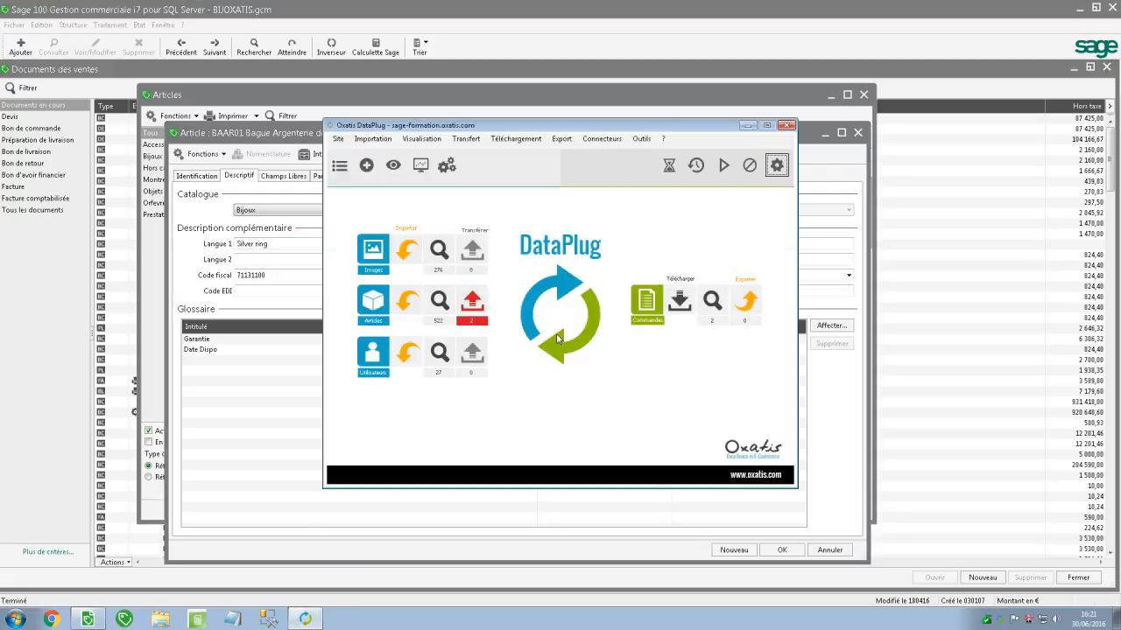
Step: In the Sage 100 Gestion Commerciale i7 connector configuration, enable Anglais in the language management and save
click(640, 142)
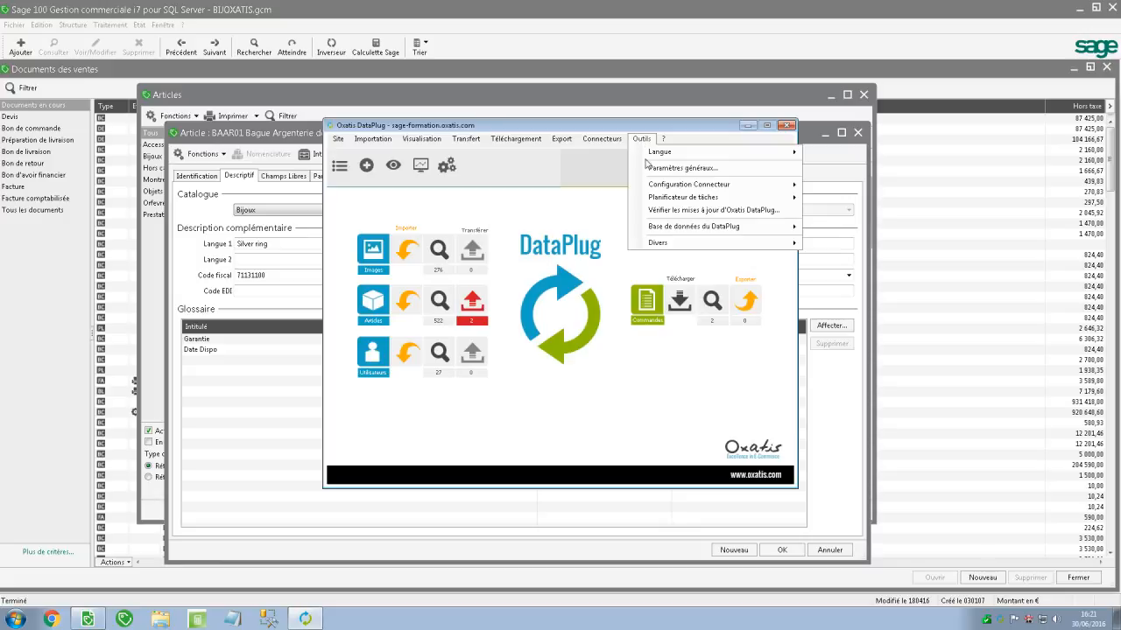
mouse_move(720, 185)
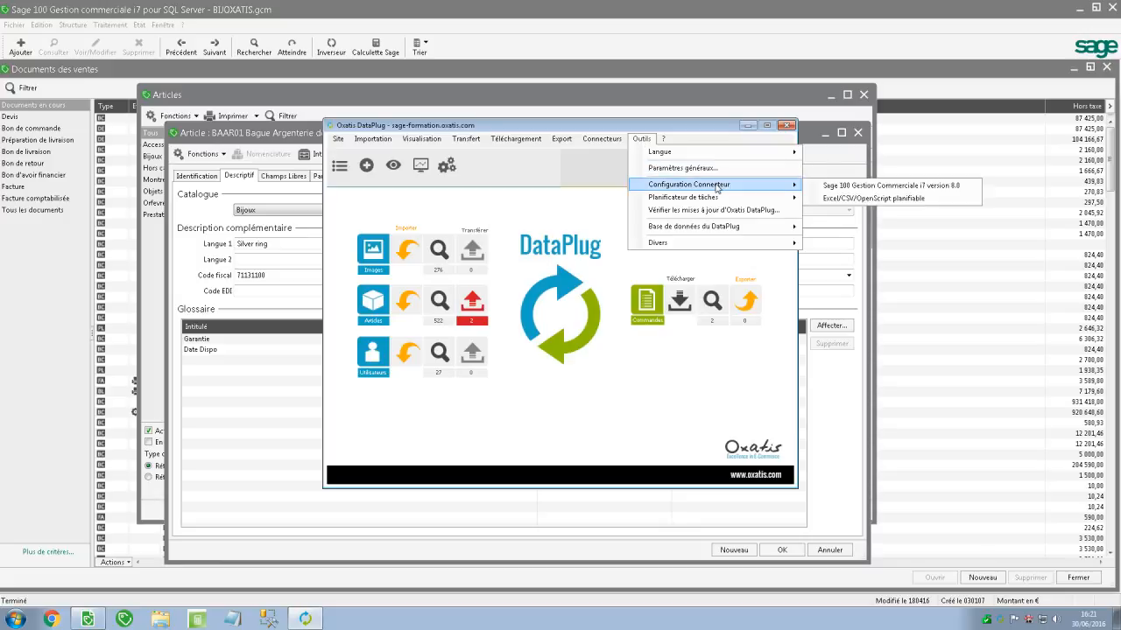
click(865, 187)
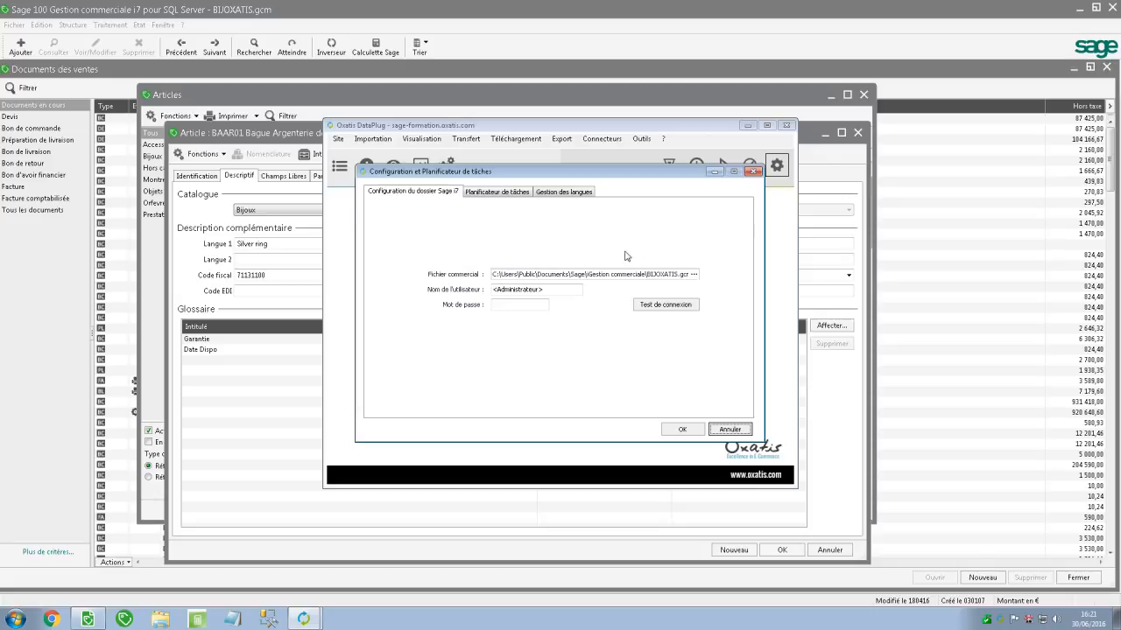
click(565, 193)
click(489, 291)
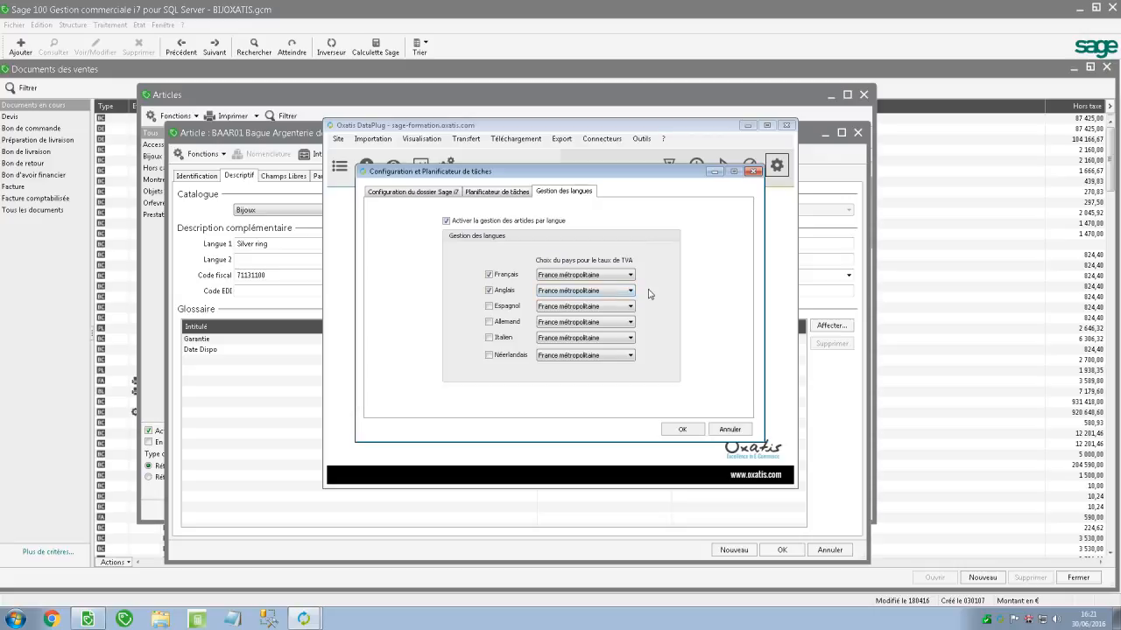
click(679, 434)
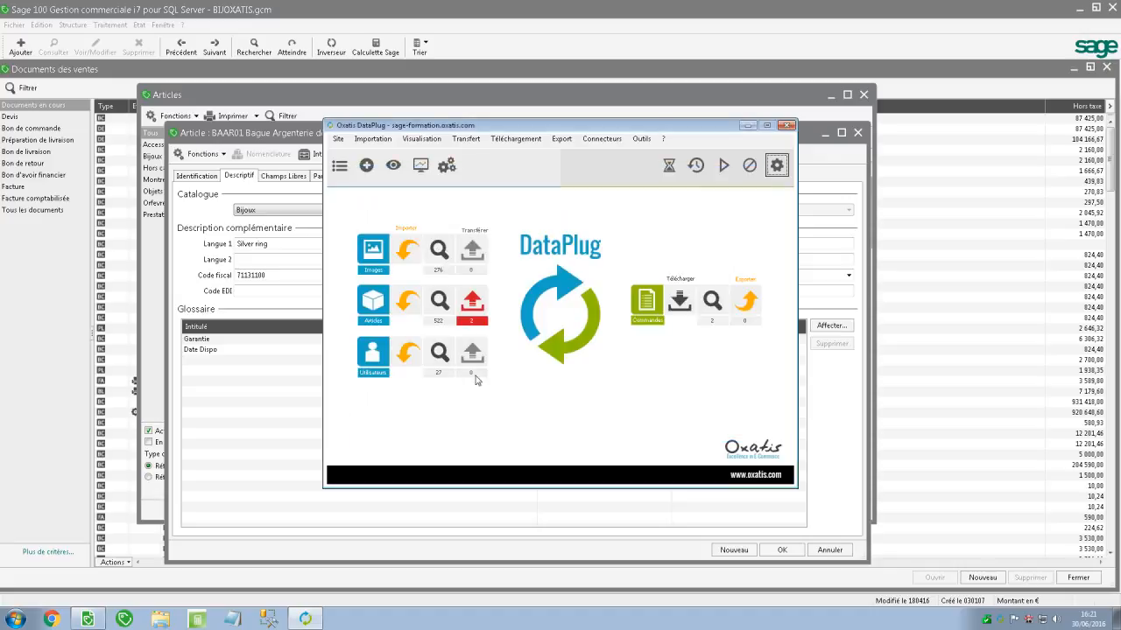
Step: Start an article import from Sage 100 Gestion Commerciale i7 version 8.0 with Anglais as the language
click(409, 303)
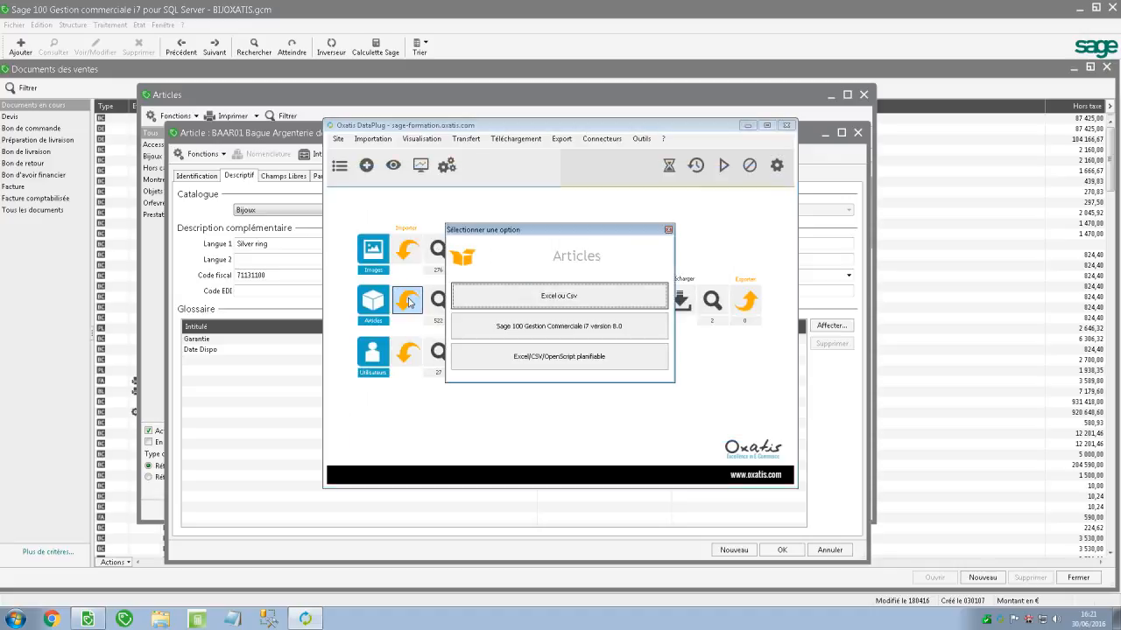
click(578, 327)
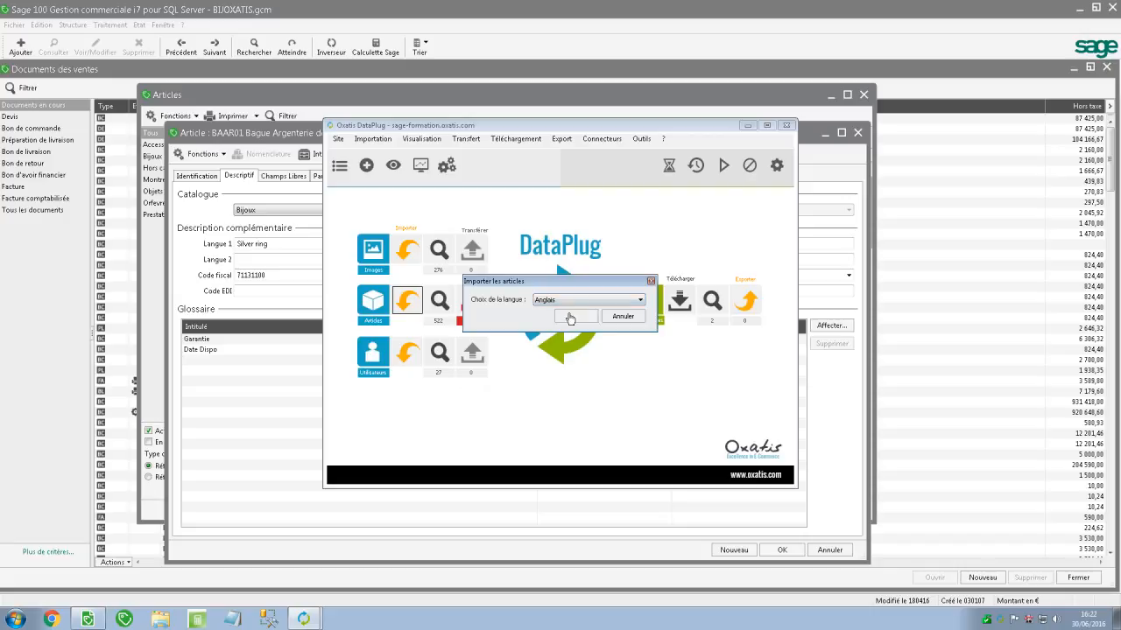
click(572, 317)
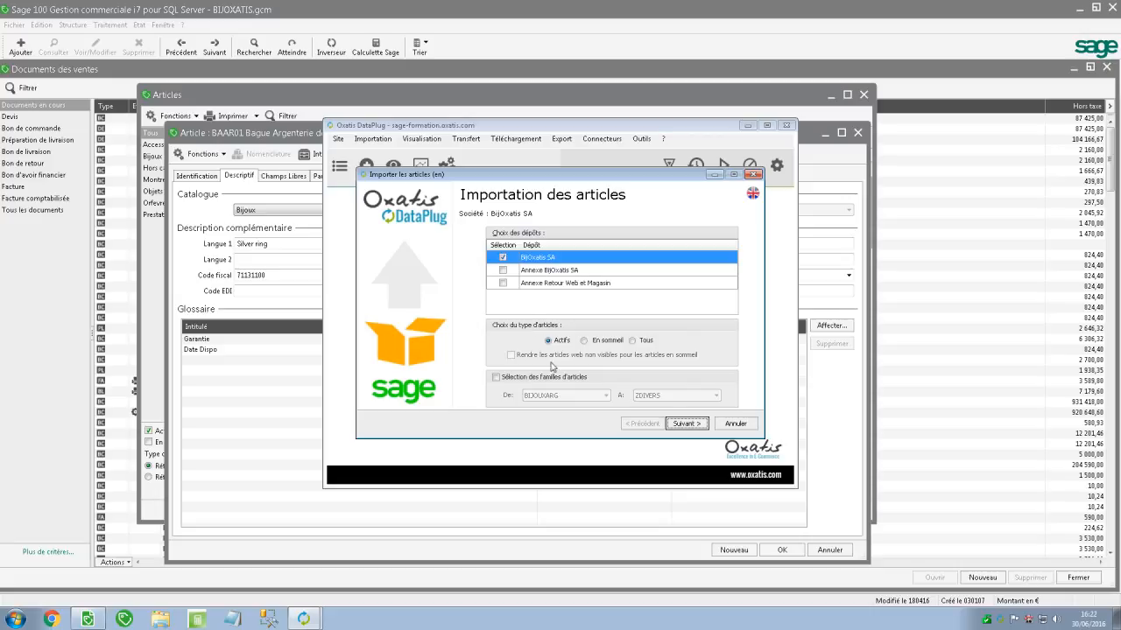
Step: Accept the BijOxatis SA depot, active articles, real stock and three price associations without category association, and proceed to the characteristics import
click(689, 429)
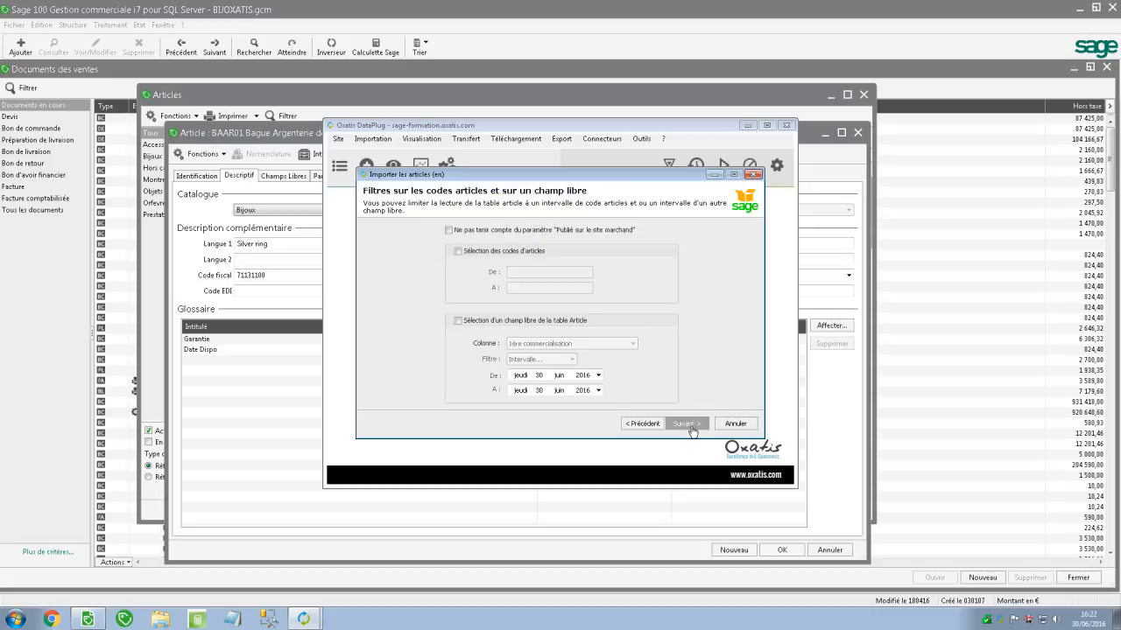
click(690, 428)
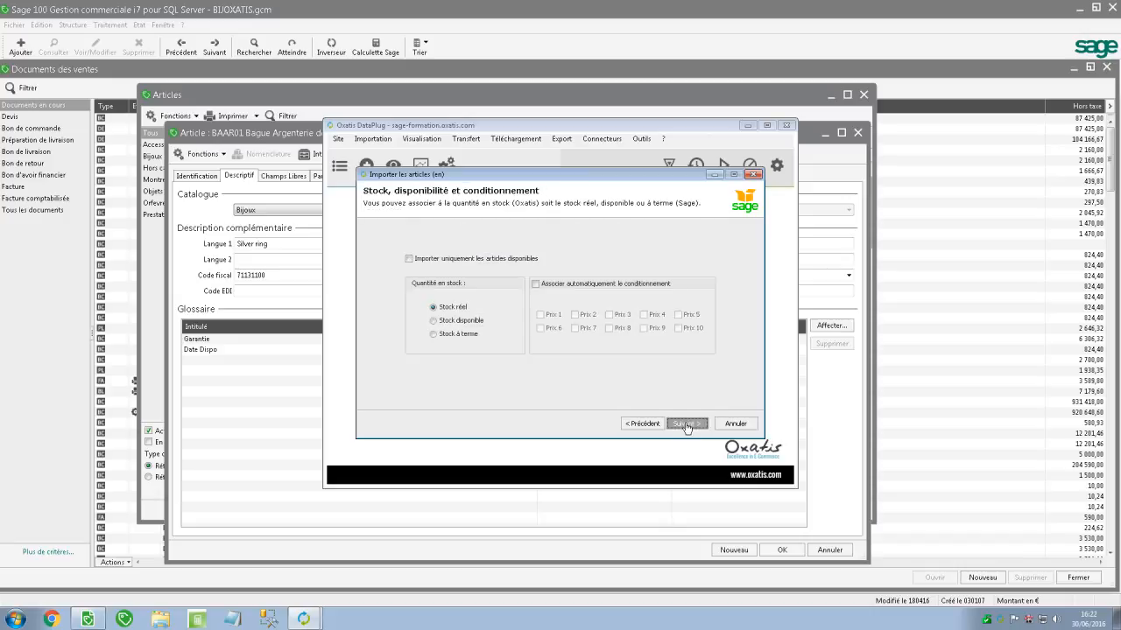
click(691, 428)
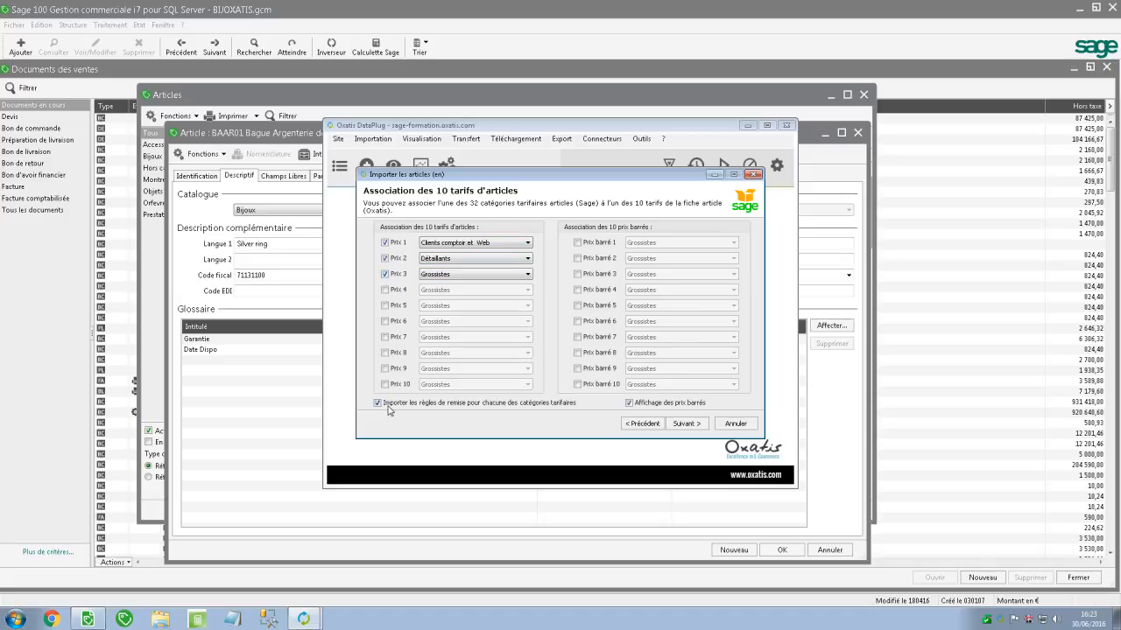
click(688, 426)
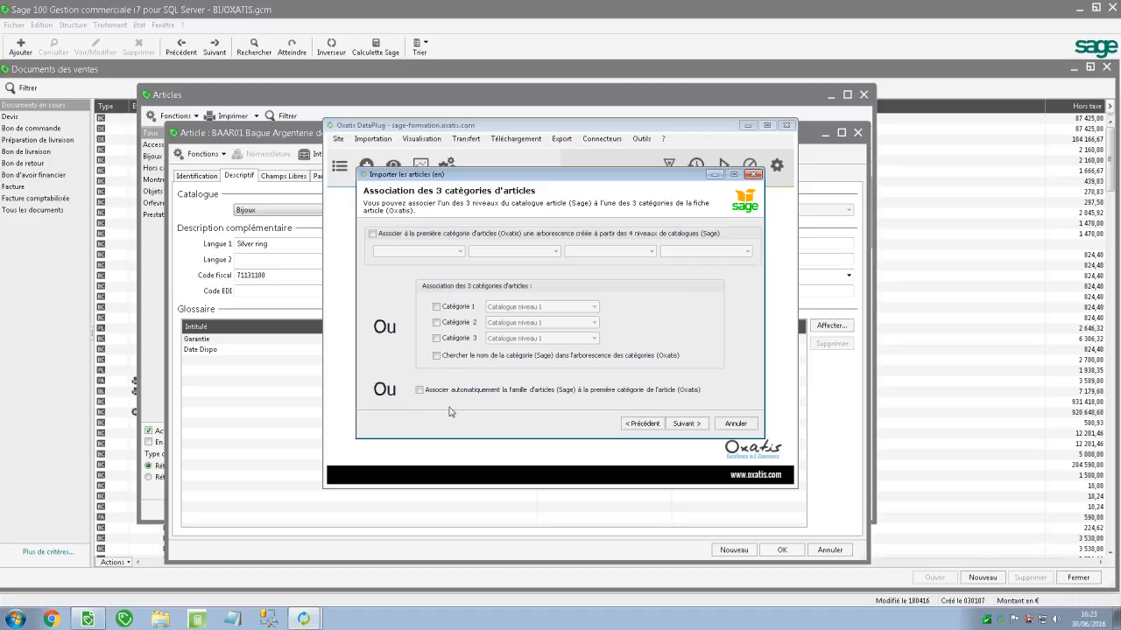
click(686, 425)
click(685, 426)
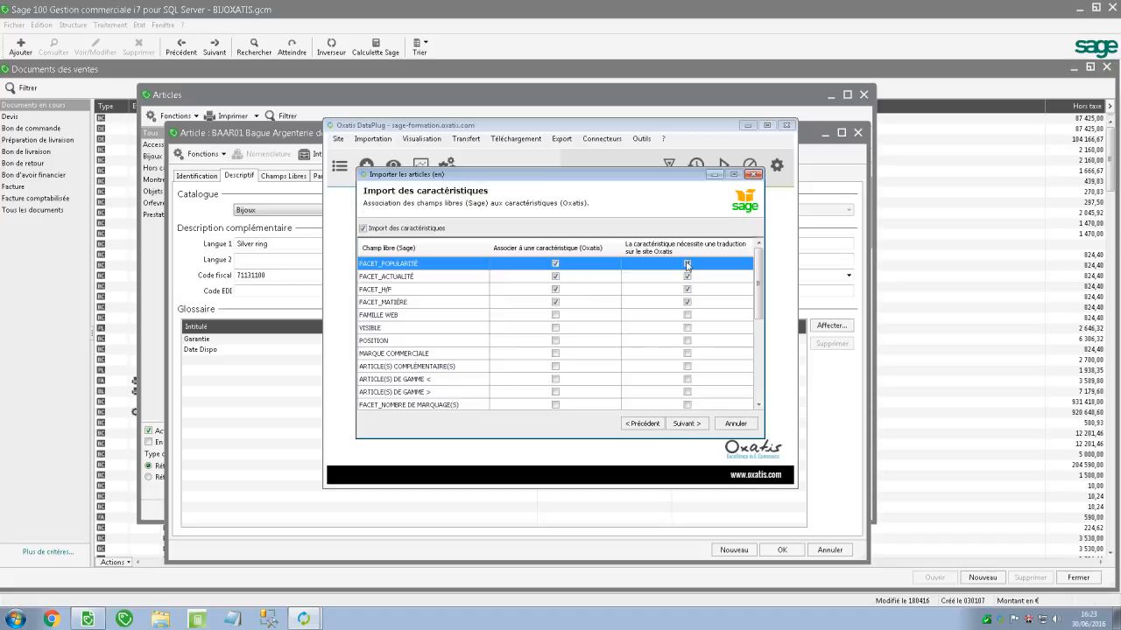
Step: Remove the translation requirement from FACET_MATIÈRE, FACET_H/F, FACET_ACTUALITÉ and FACET_POPULARITÉ
click(688, 302)
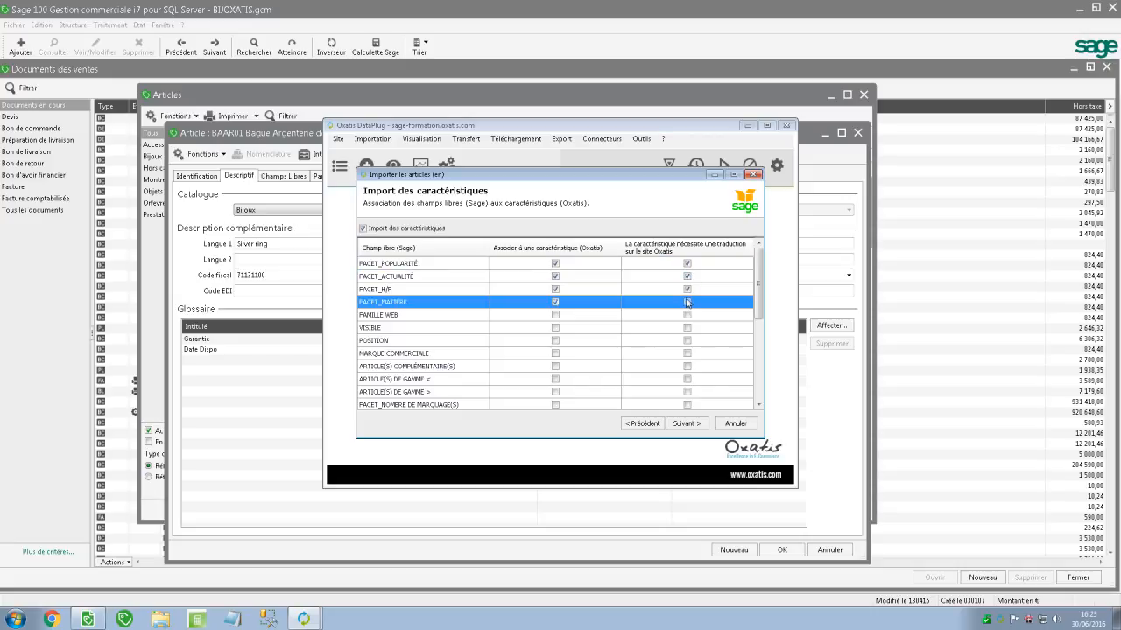
click(687, 289)
click(687, 276)
click(687, 264)
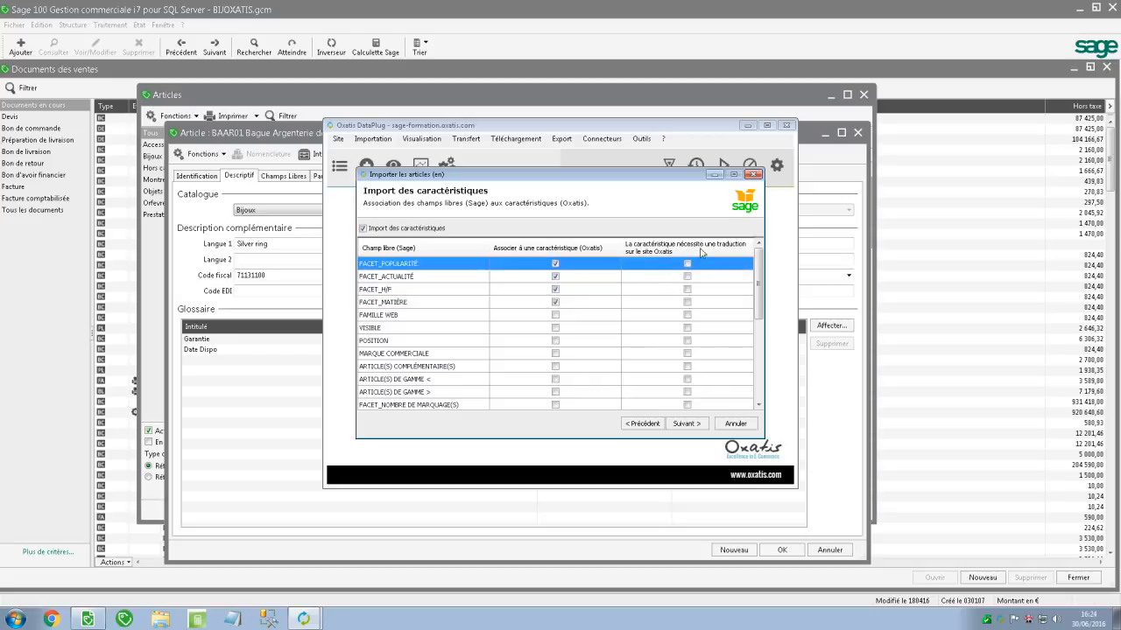
Step: Mark FACET_POPULARITÉ, FACET_ACTUALITÉ, FACET_H/F and FACET_MATIÈRE as requiring translation on the Oxatis site and continue to the VAT settings
click(688, 264)
click(687, 277)
click(687, 277)
click(688, 289)
click(687, 303)
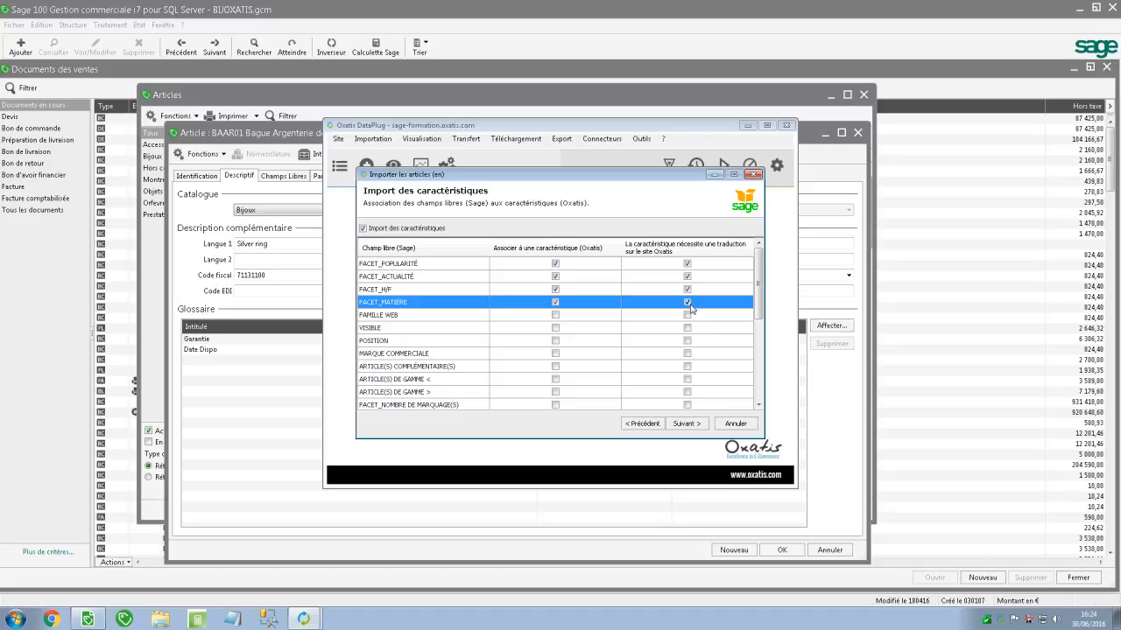
scroll(695, 389, down, 1)
scroll(693, 296, up, 1)
click(688, 425)
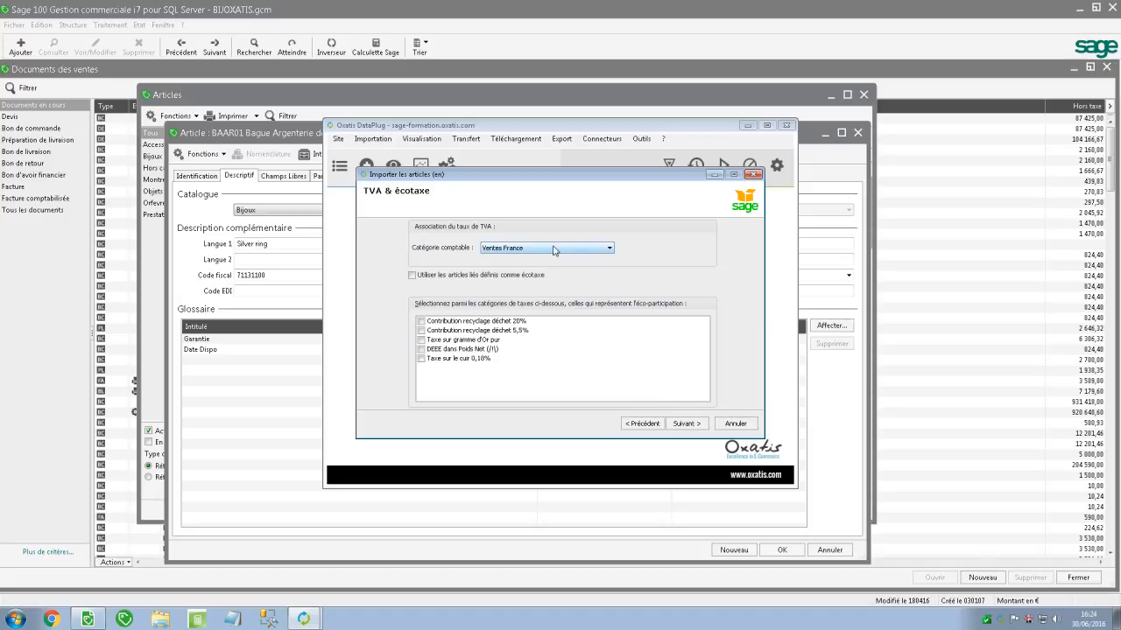
Step: Keep the Ventes France accounting category, the description settings and image import disabled, and proceed to the Oxatis fields not associated automatically
click(685, 424)
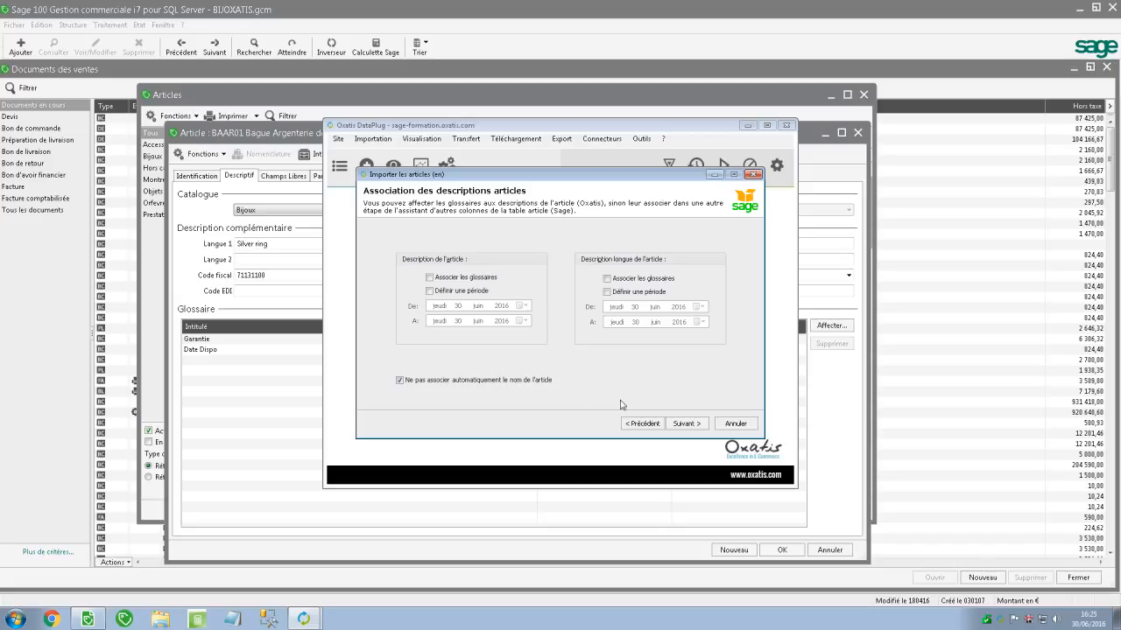
click(681, 424)
click(684, 425)
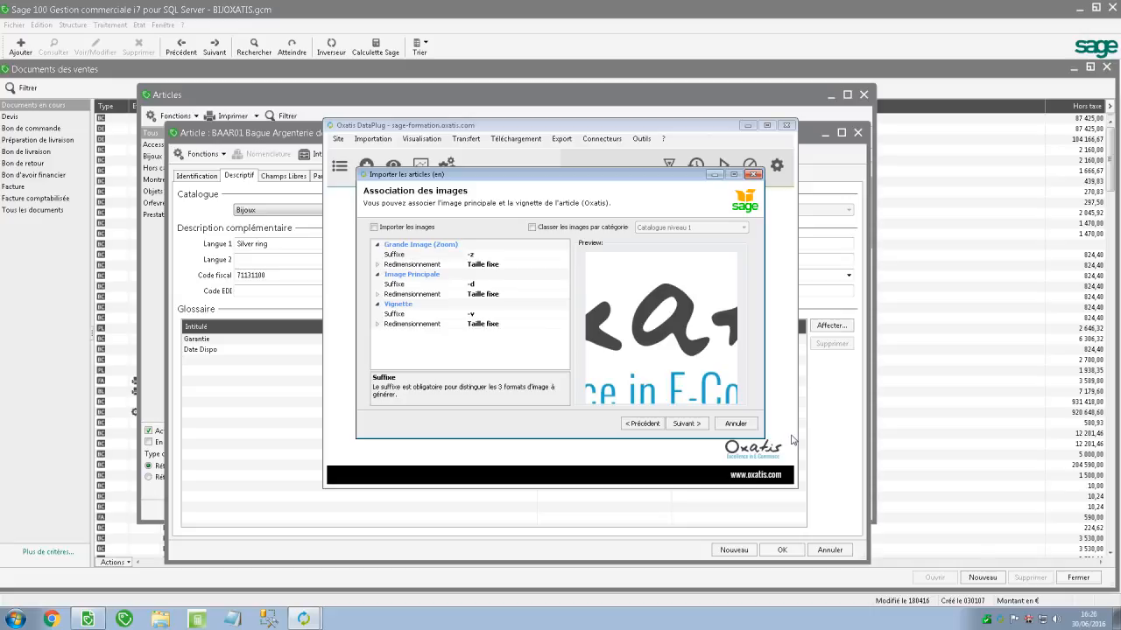
click(692, 426)
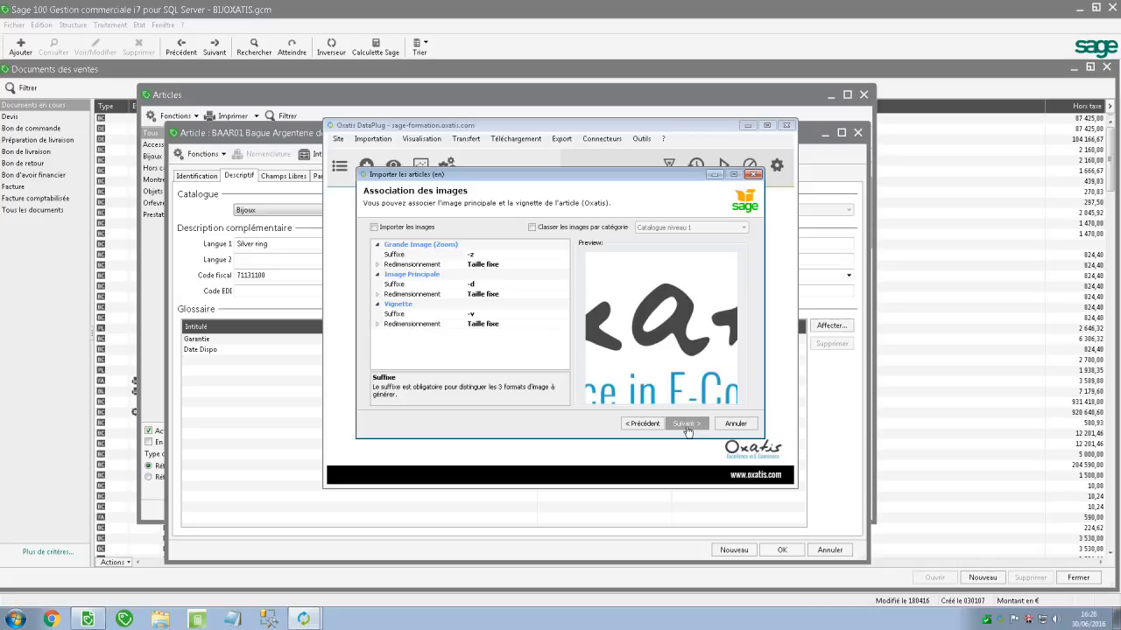
click(688, 423)
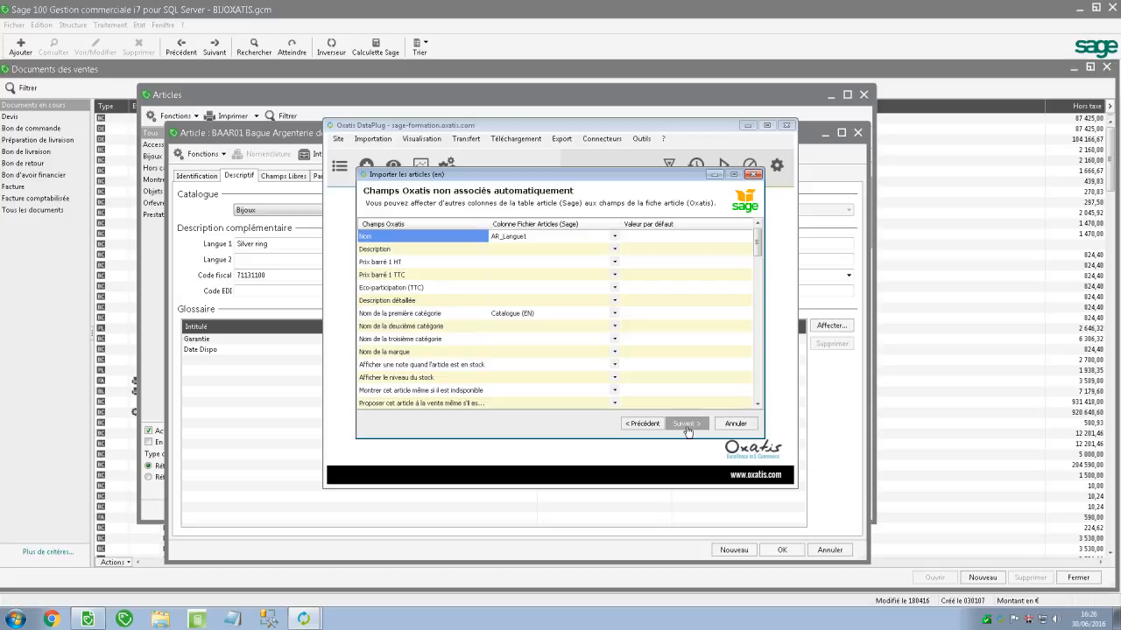
Step: Associate the Oxatis Nom field with the Sage column AR_Langue1
click(615, 240)
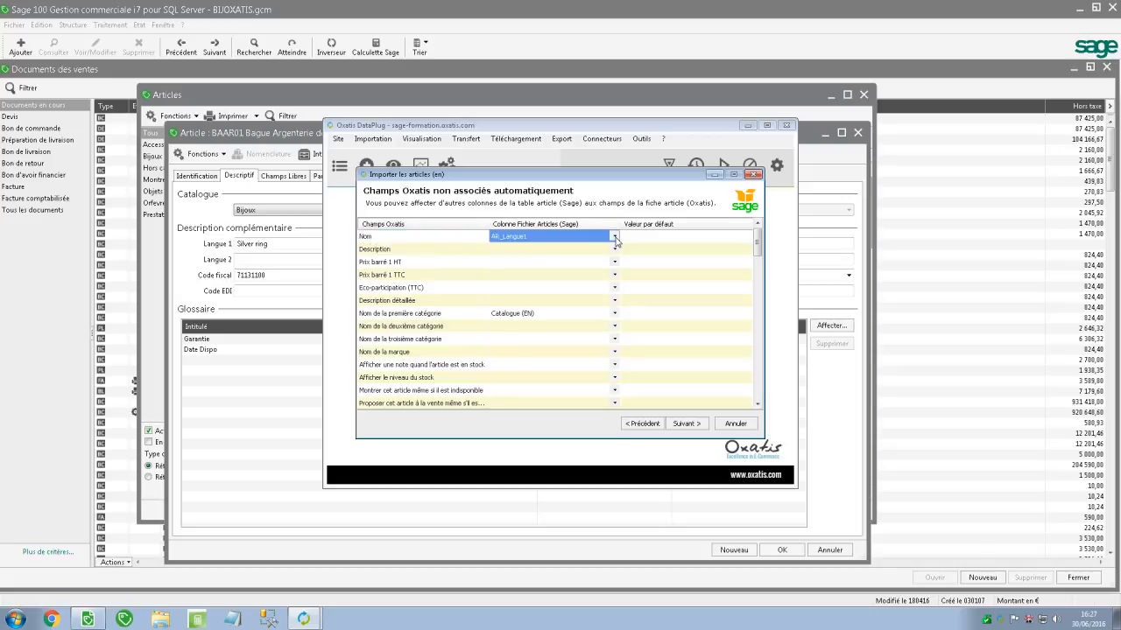
click(615, 238)
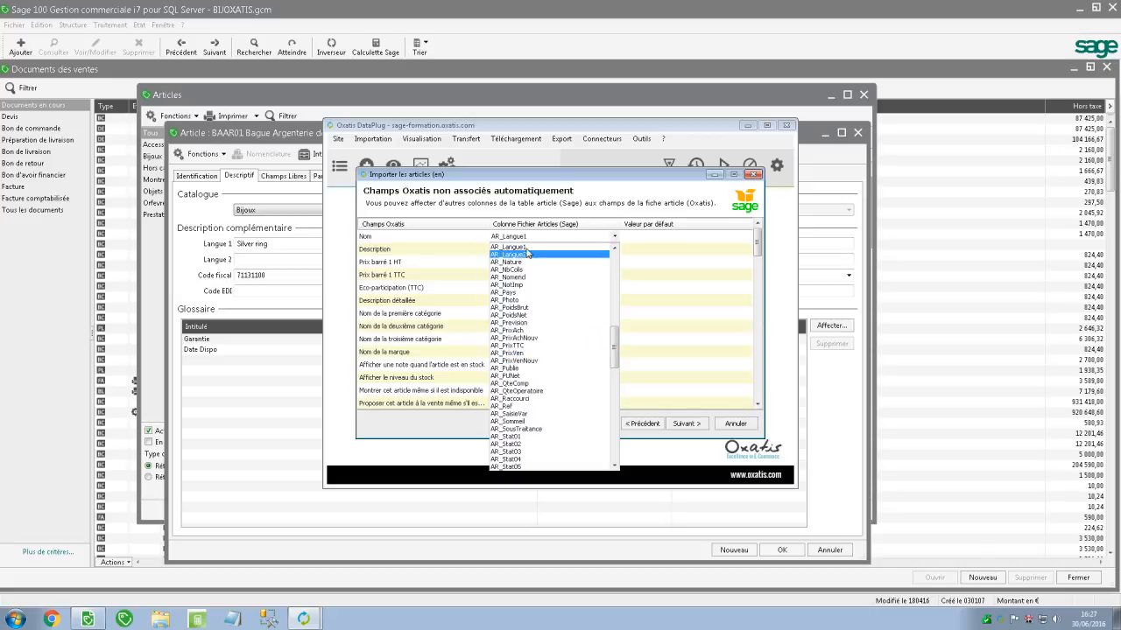
click(526, 248)
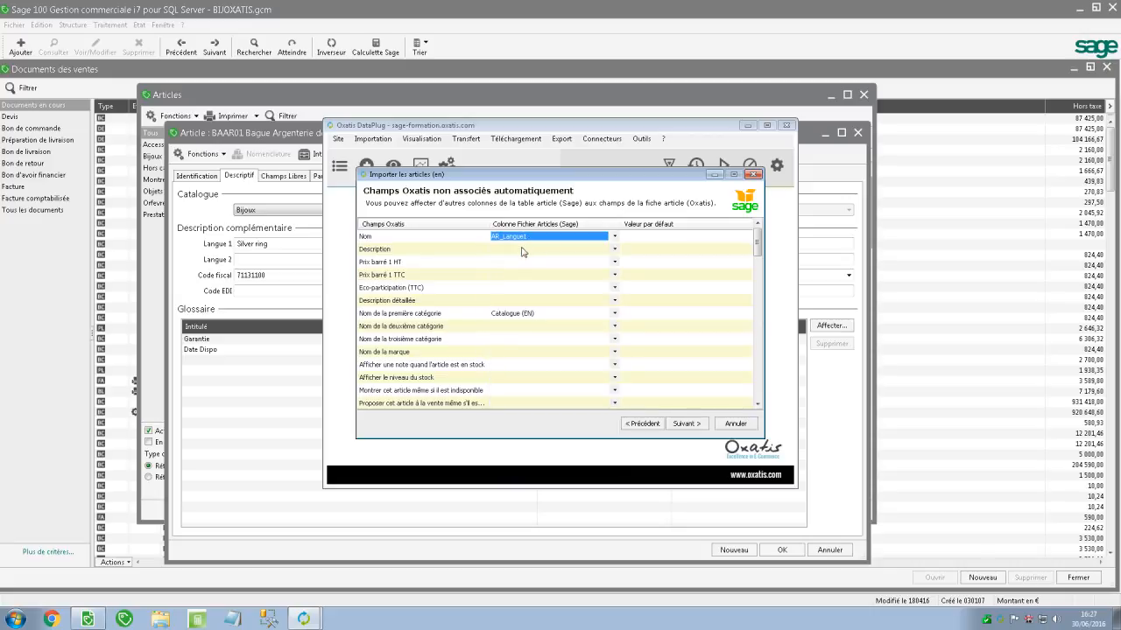
Step: Examine the Sage columns available for the Description field and leave it unassigned
click(519, 250)
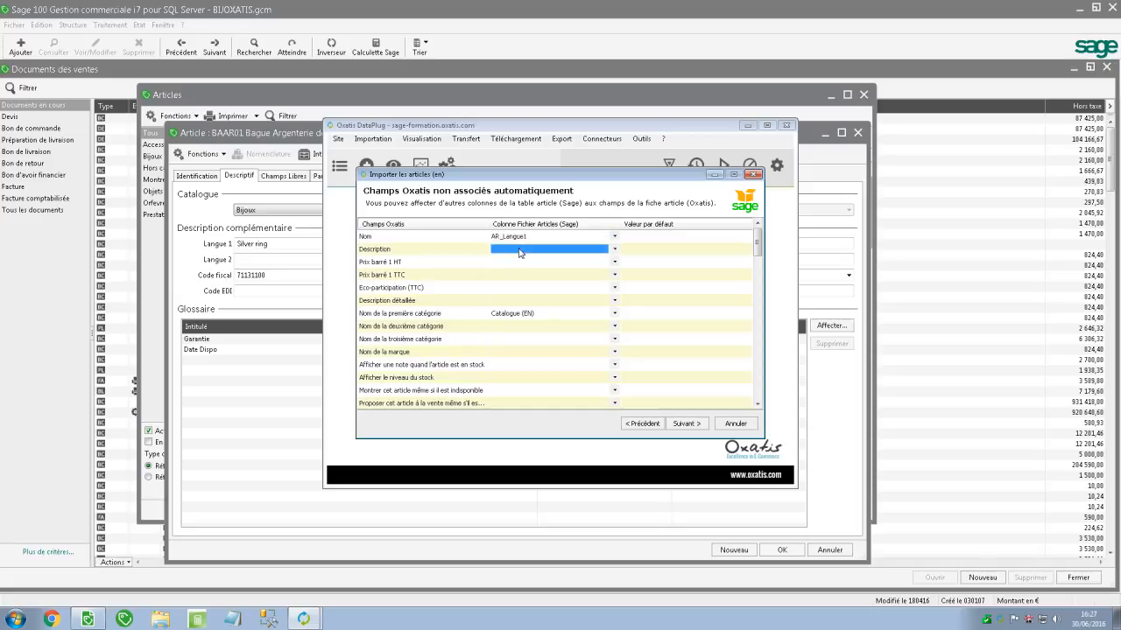
click(613, 251)
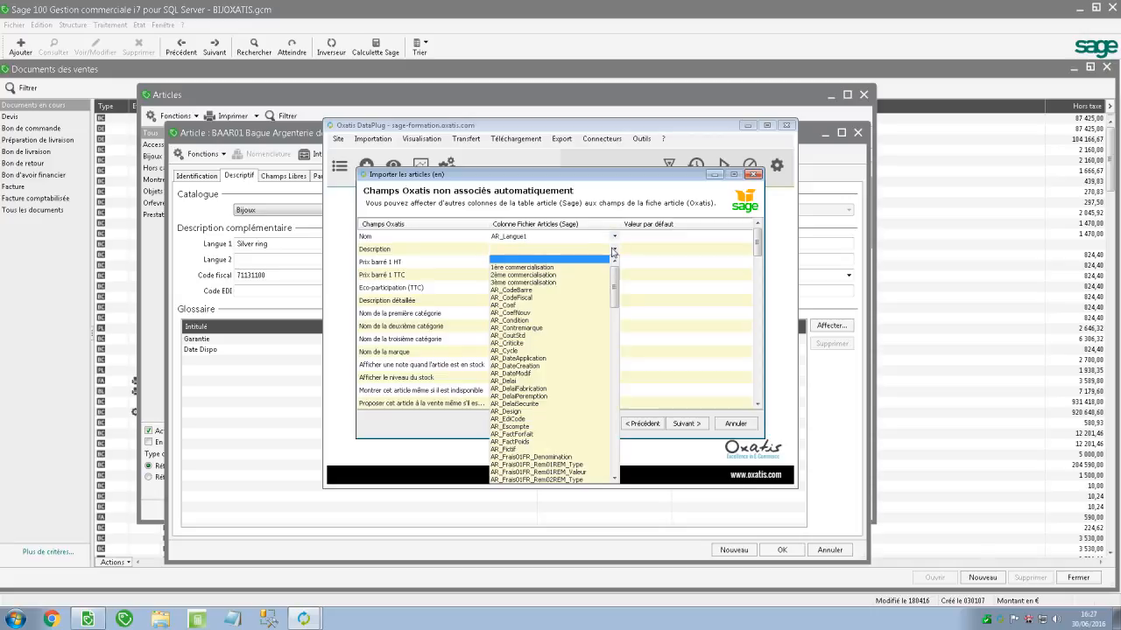
mouse_move(614, 263)
mouse_down()
mouse_move(614, 344)
mouse_move(614, 263)
mouse_up()
click(592, 254)
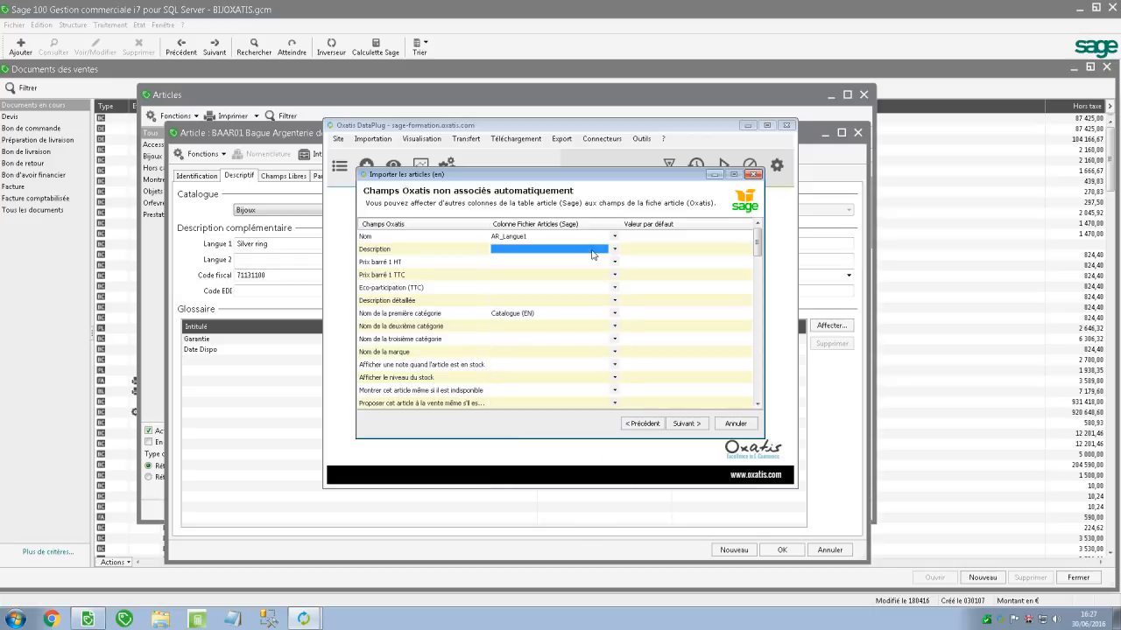
Step: Keep Catalogue (EN) as the Sage column for the first category's name and proceed to the import launch page
click(615, 317)
click(615, 315)
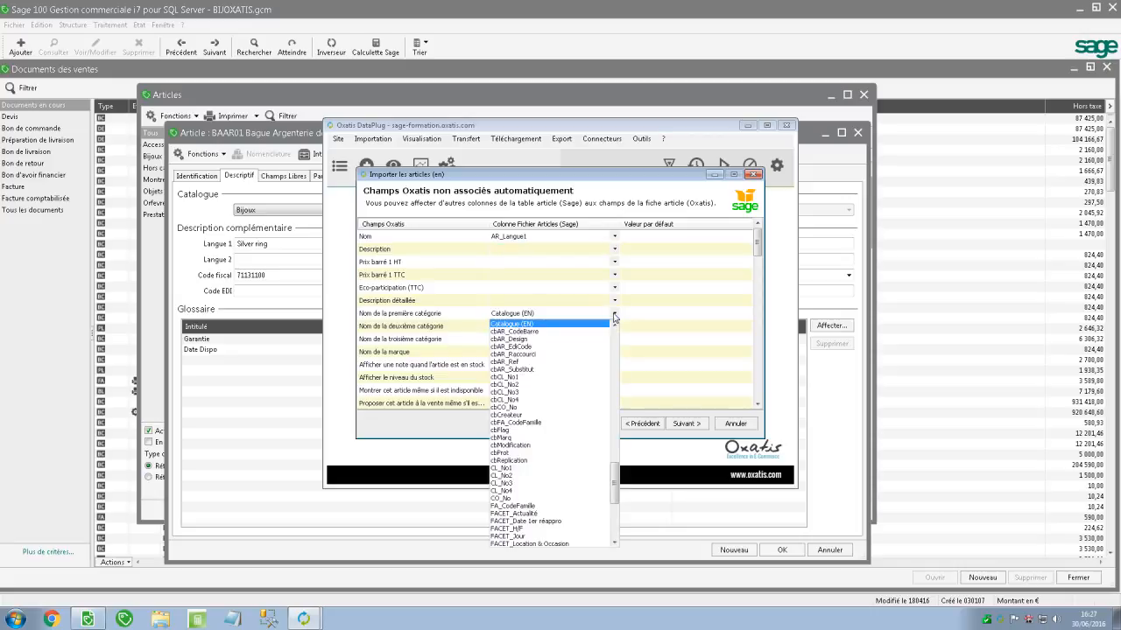
click(615, 317)
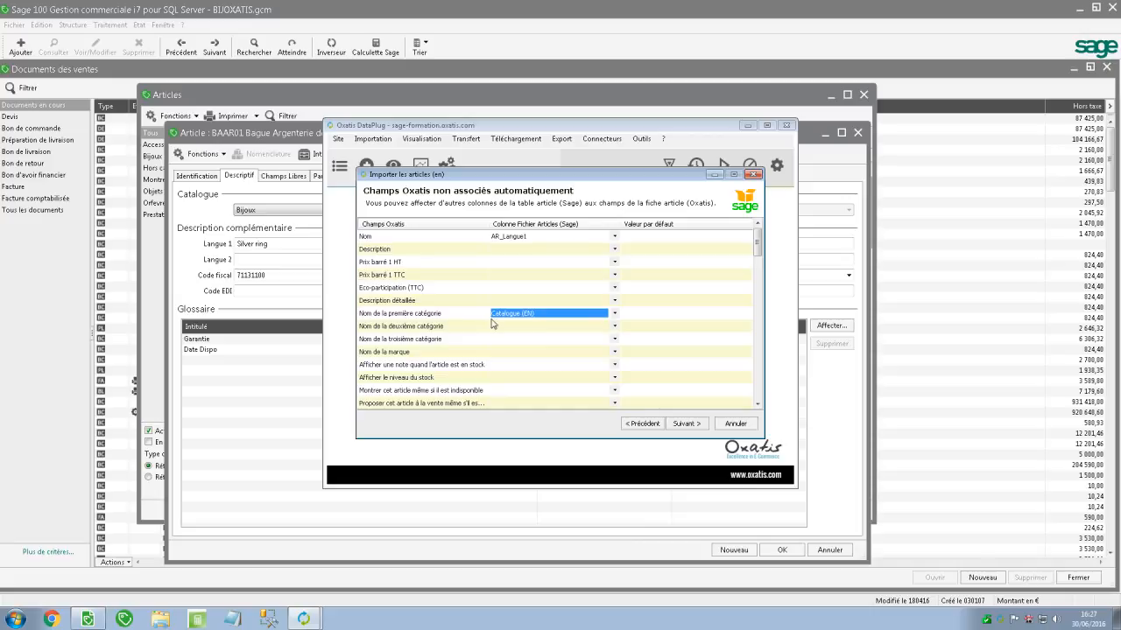
click(686, 423)
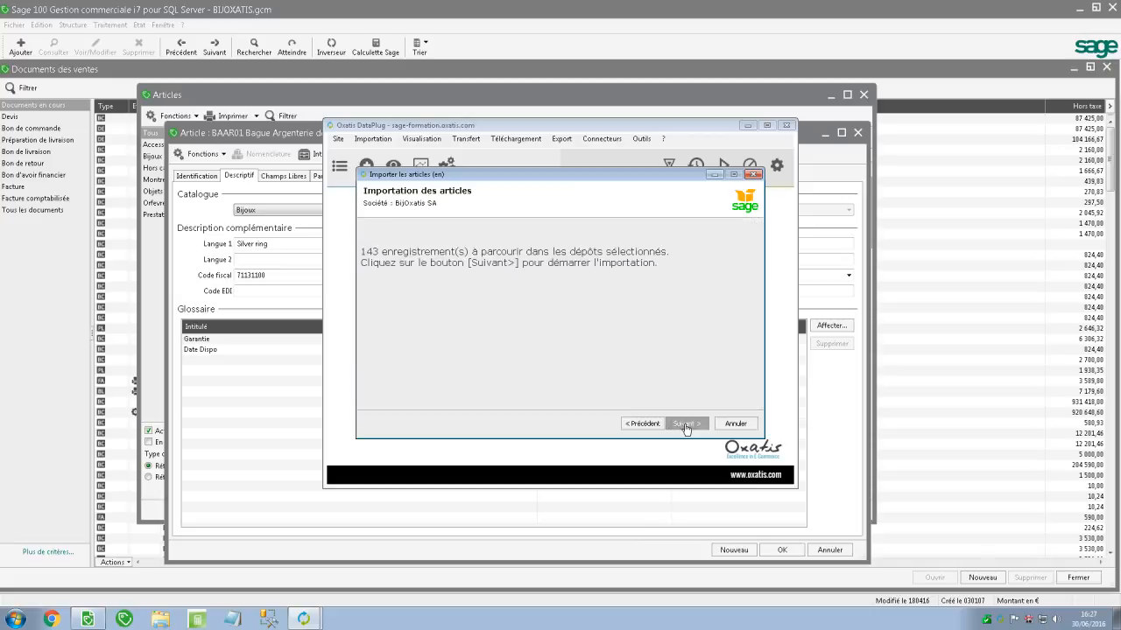
Step: Run the English article import, close its result report and display only the imported articles awaiting transfer
click(685, 423)
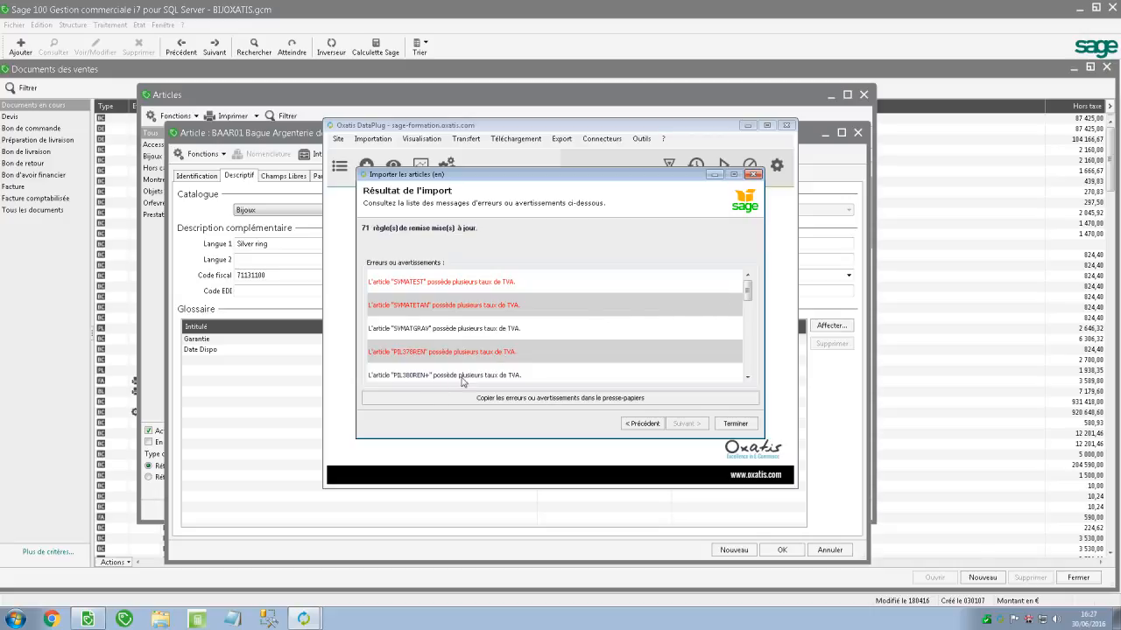
click(727, 423)
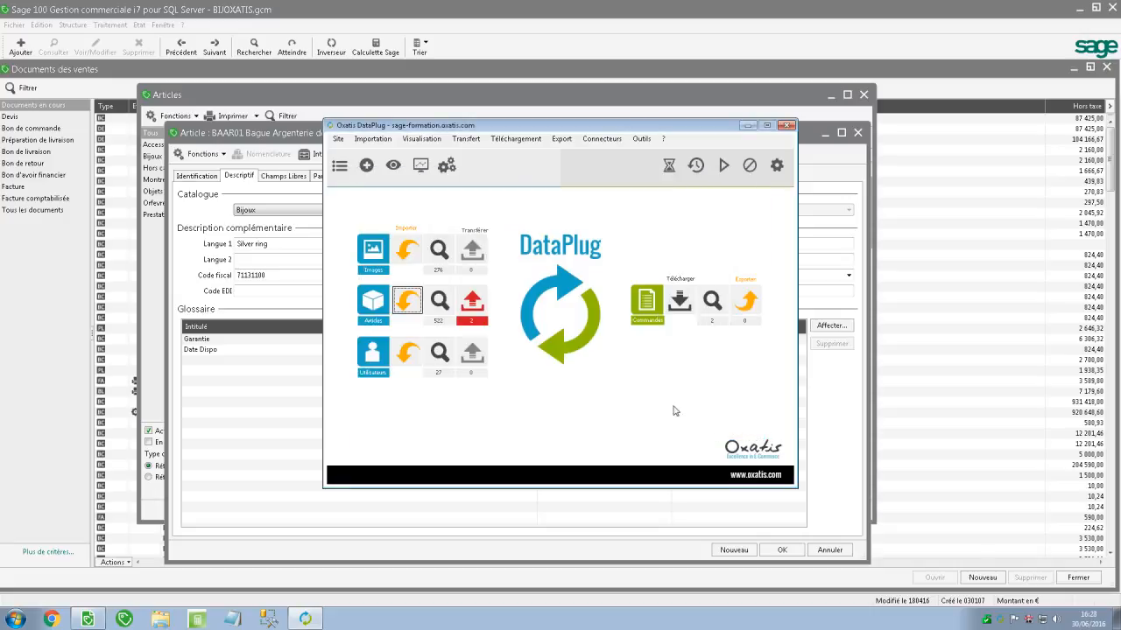
click(441, 303)
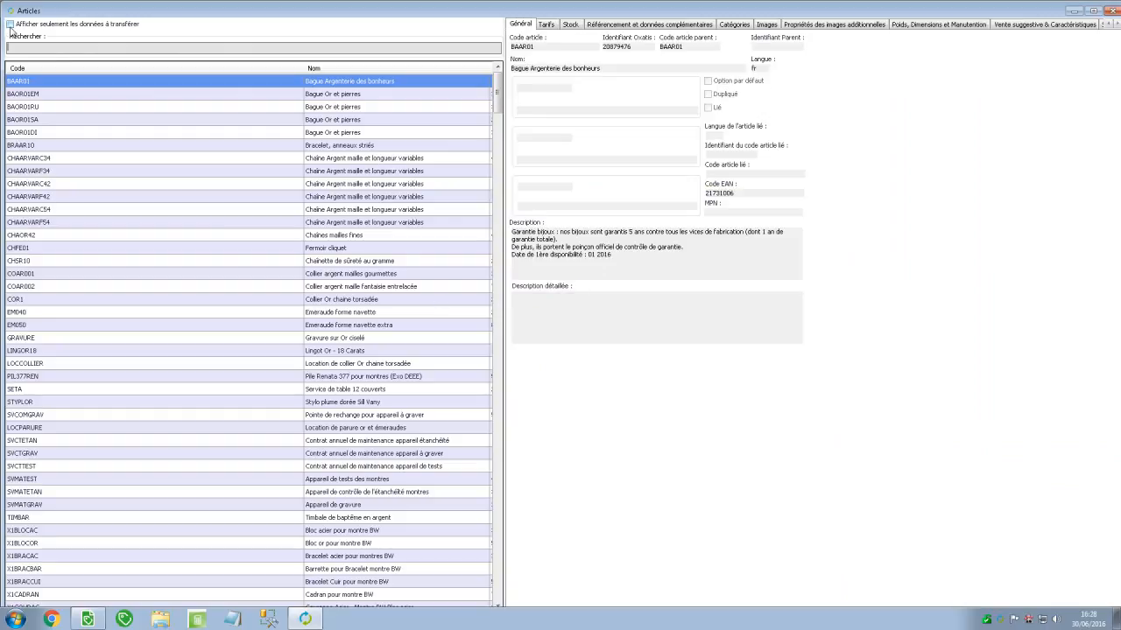
click(9, 26)
Step: Delete the articles MARQ_03 and ALLIANCE_GRAV from the data awaiting transfer and close the articles list
ctrl+click(44, 94)
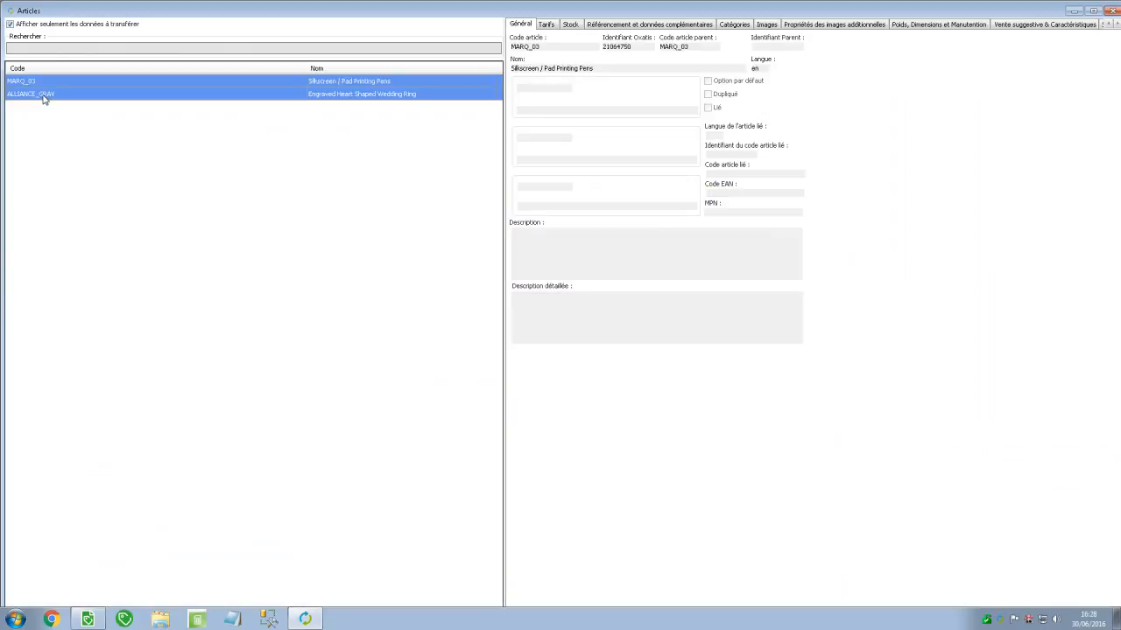
key(Delete)
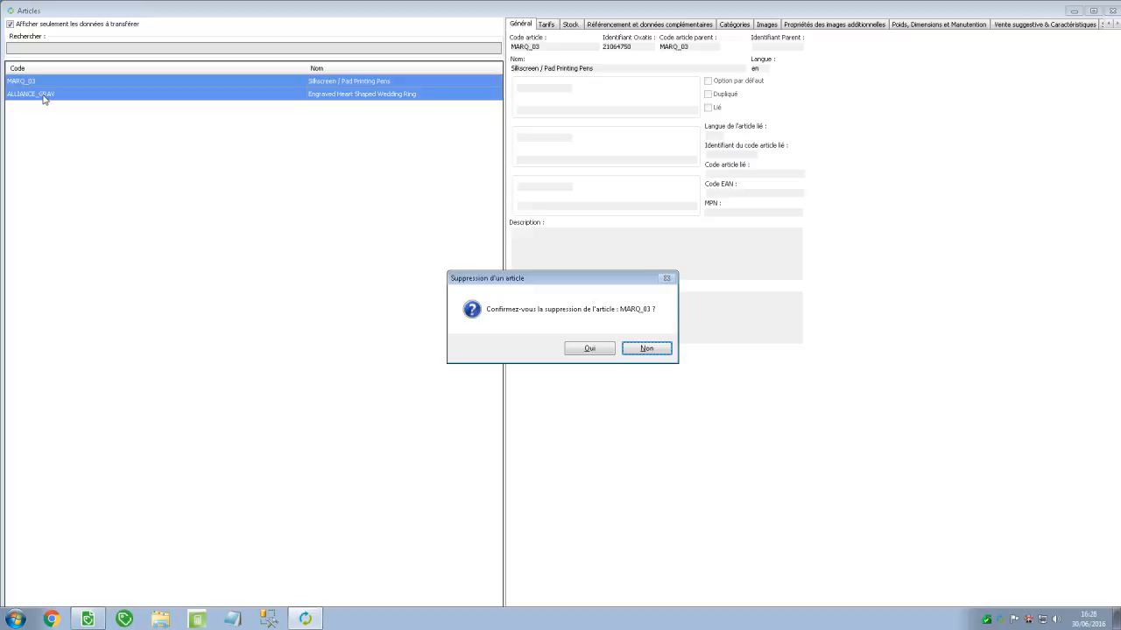
key(o)
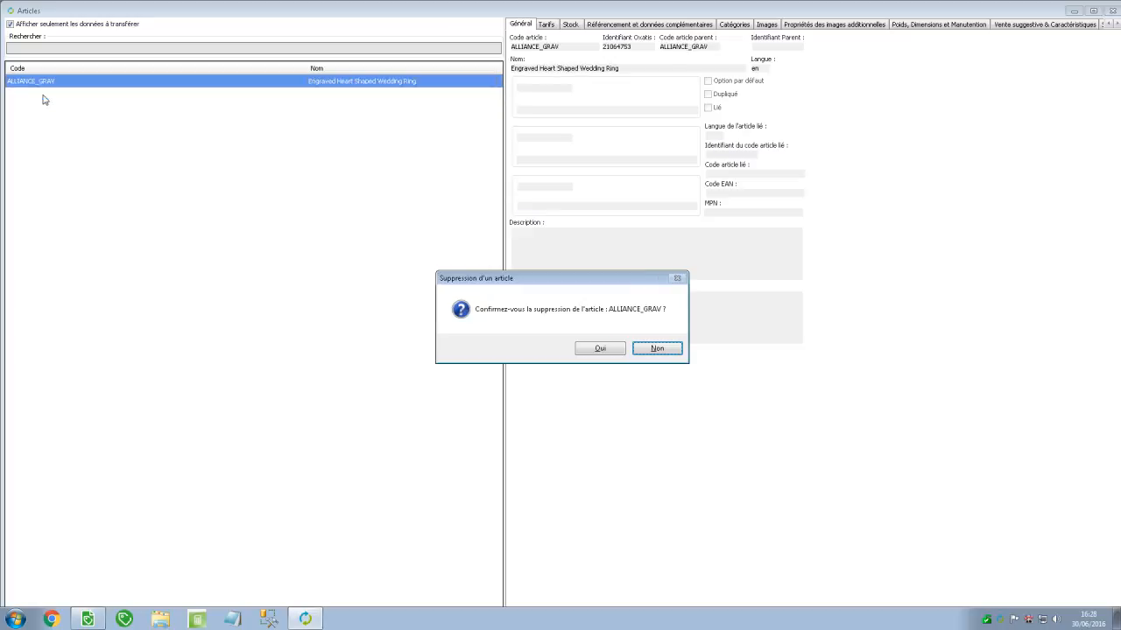
click(590, 349)
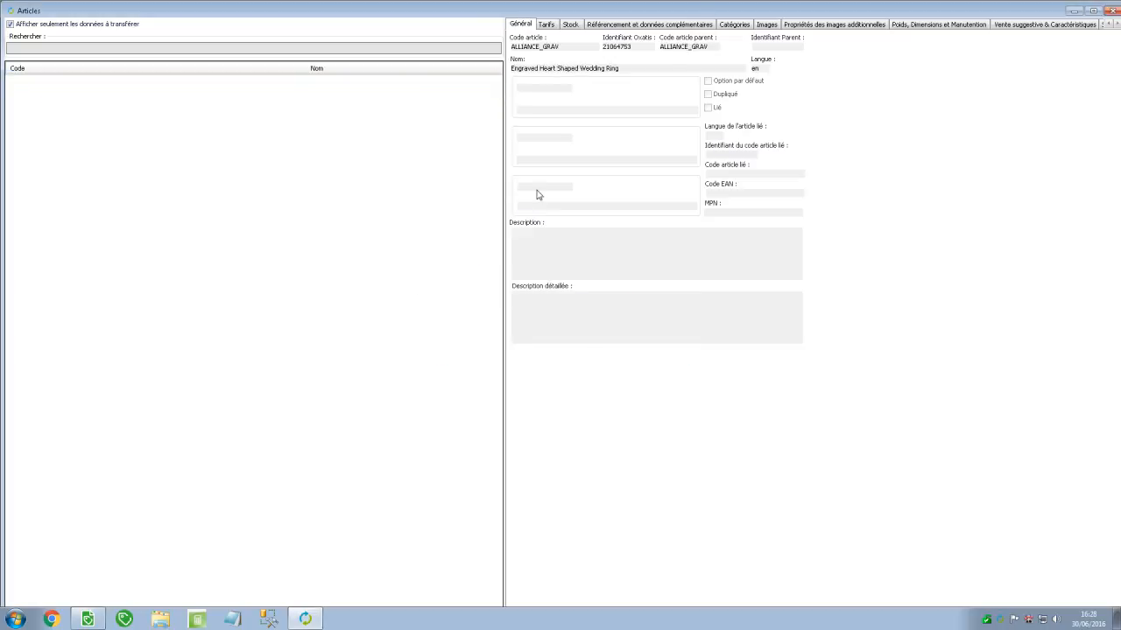
click(1092, 11)
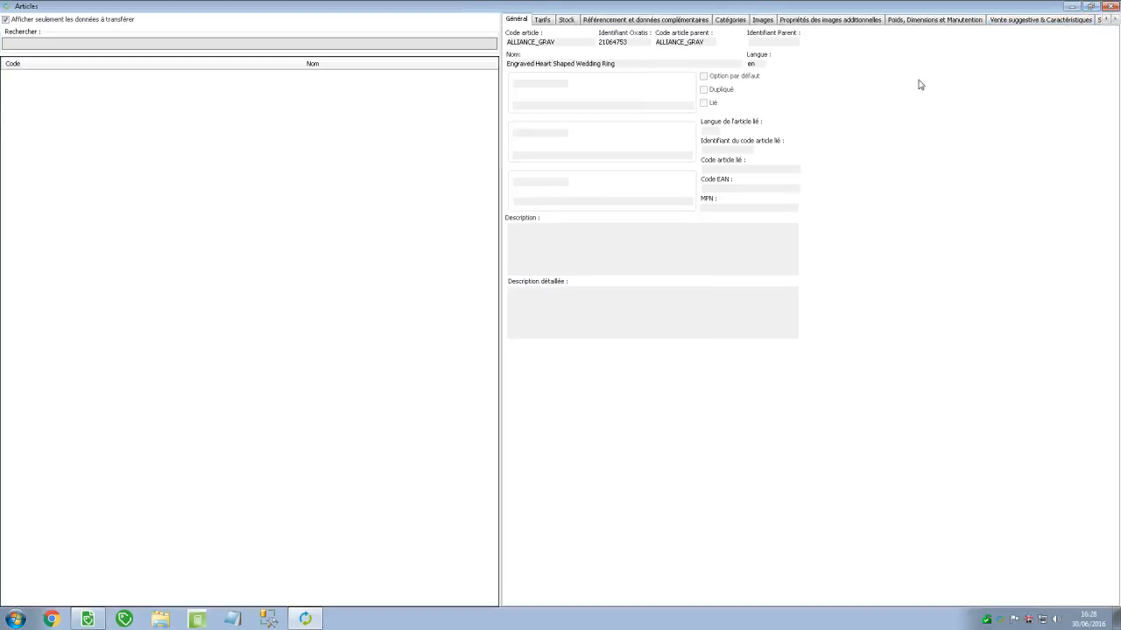
click(1109, 6)
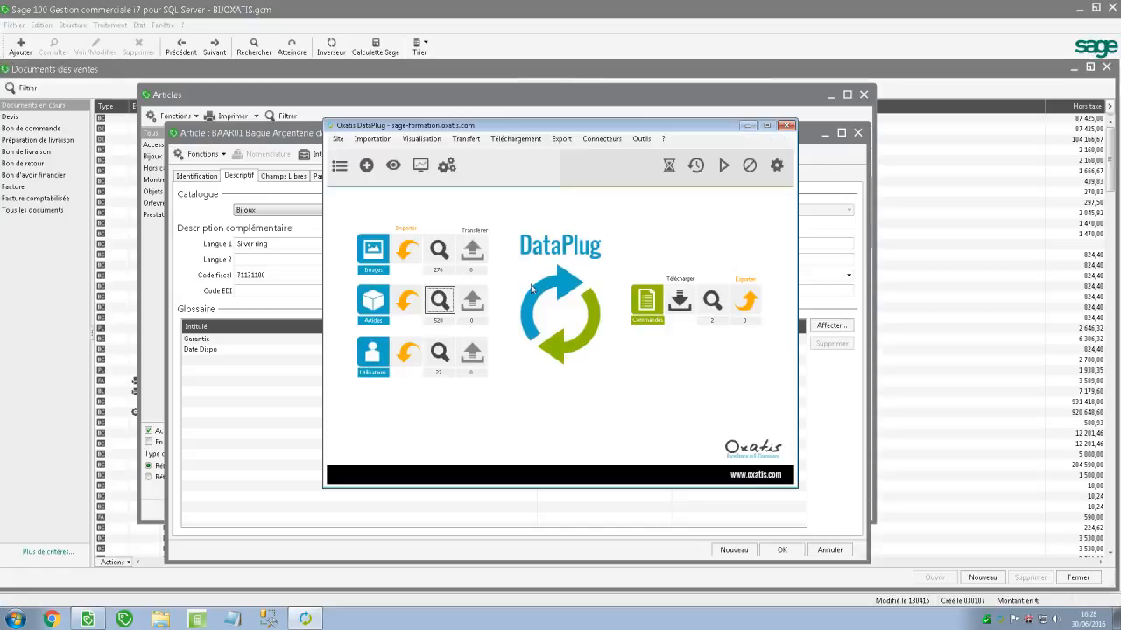
Step: Switch to the Oxatis back office, open the articles list and check the views available for it
click(434, 308)
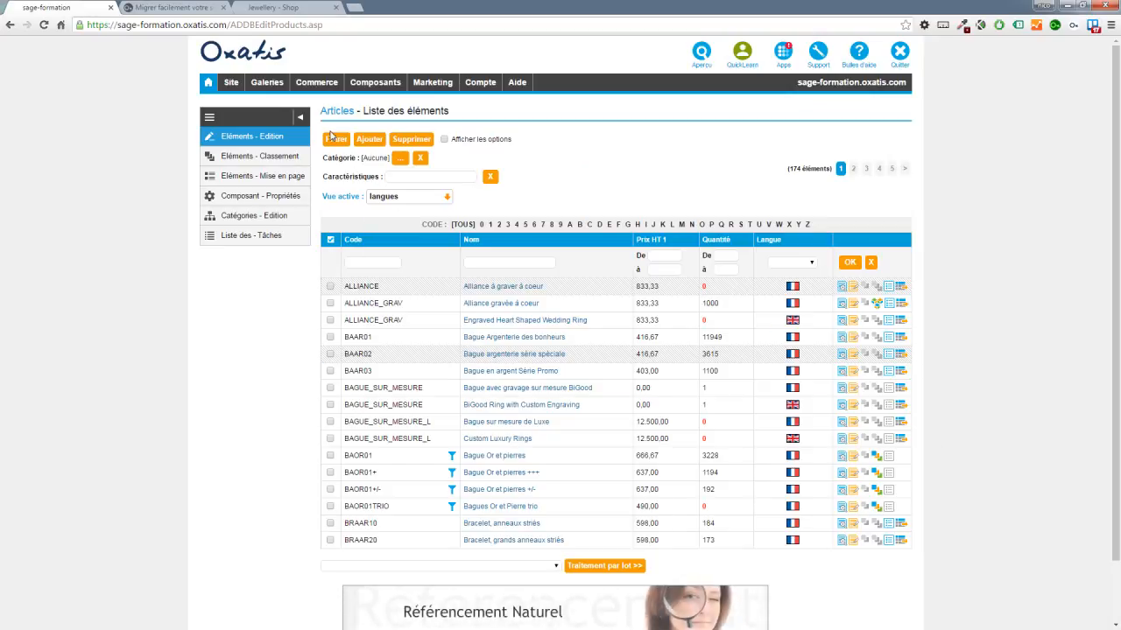
click(314, 98)
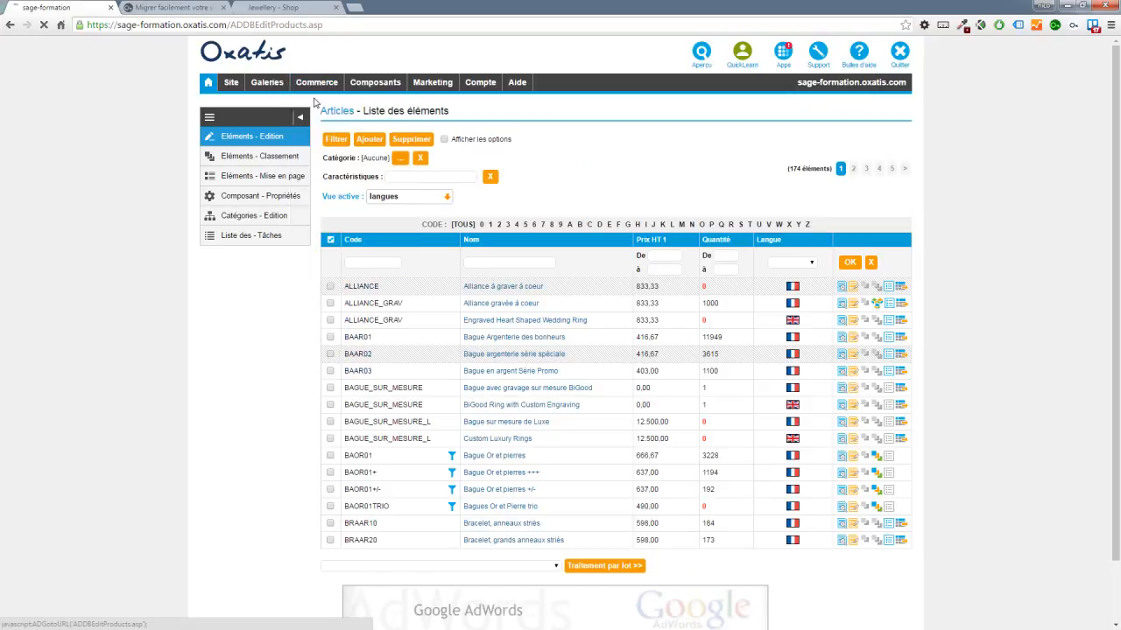
click(399, 197)
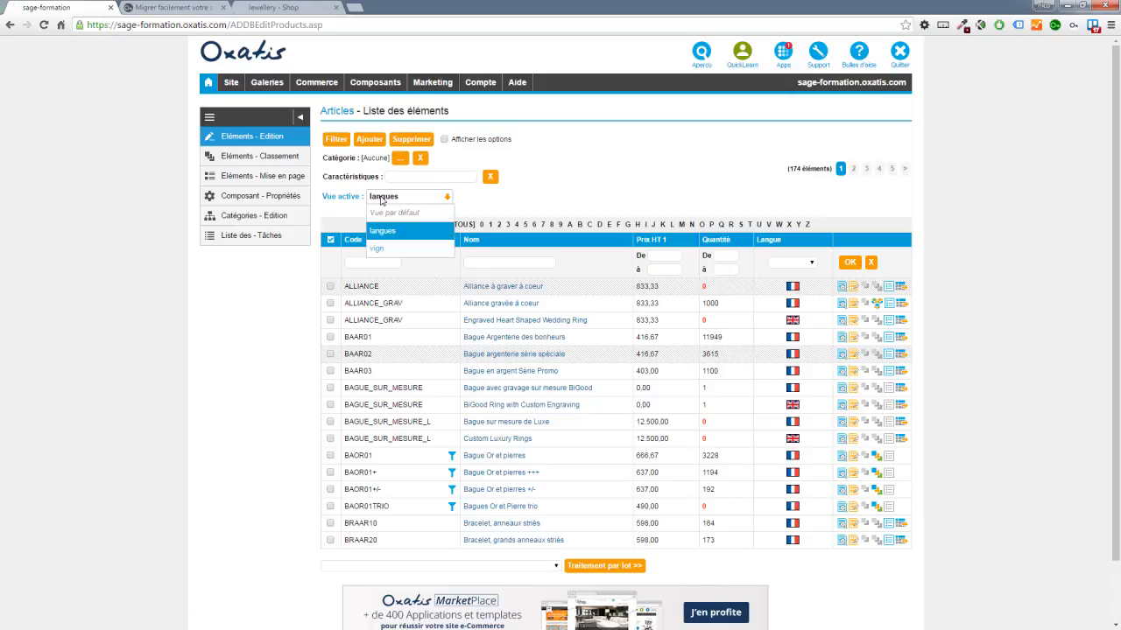
Step: Set the articles view to 50 elements per page, keep the Langue column displayed and apply the view
click(338, 142)
double_click(448, 184)
text(50)
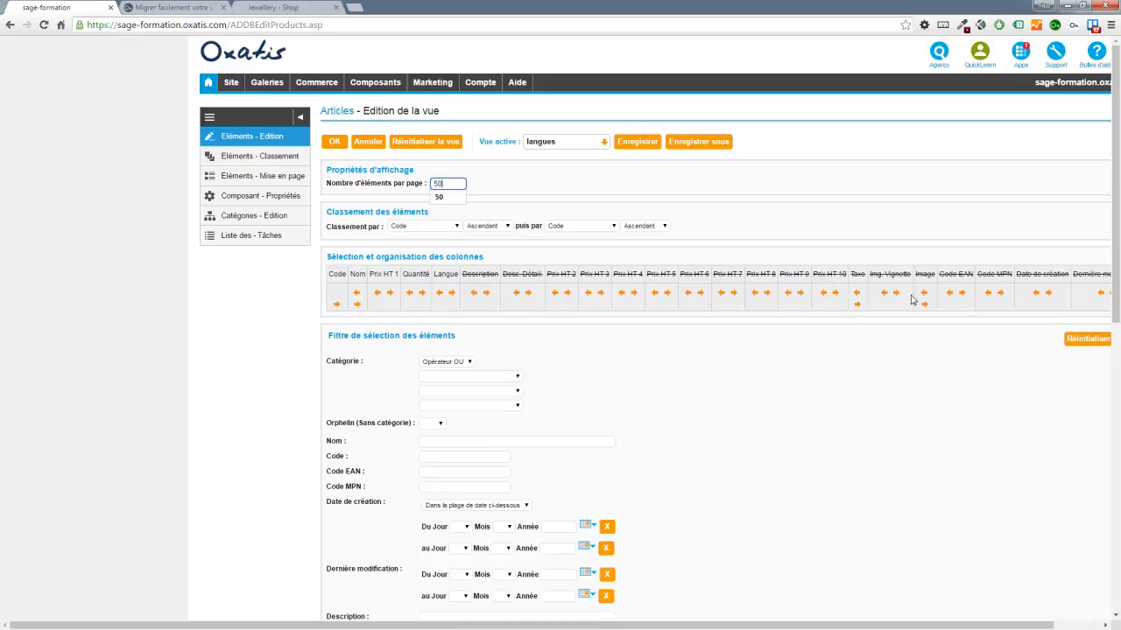
click(447, 275)
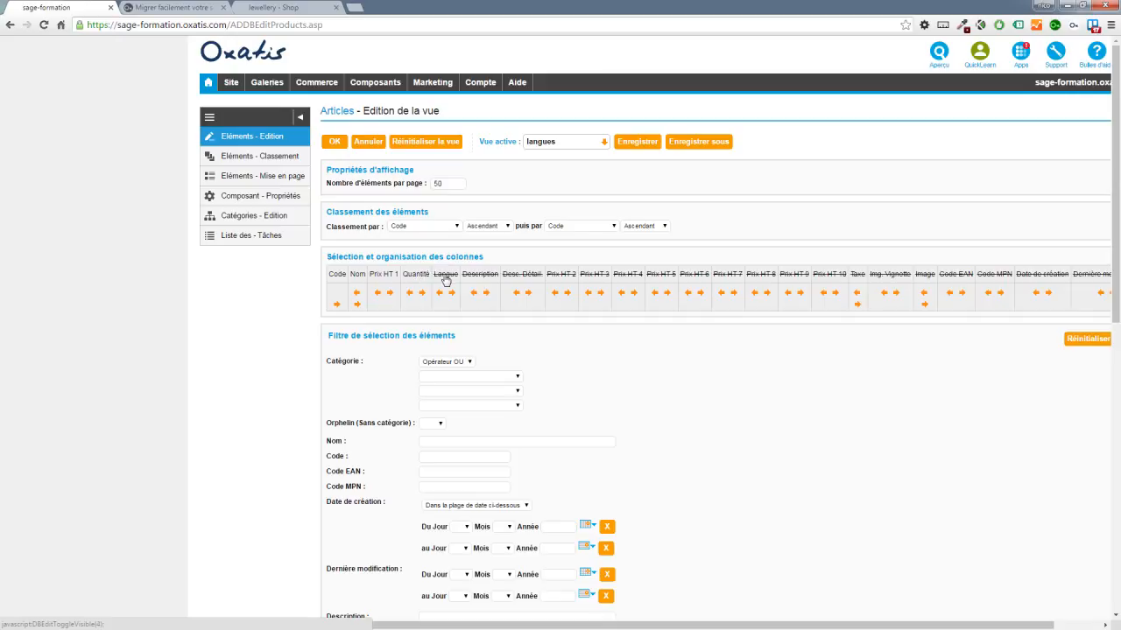
click(446, 279)
click(332, 144)
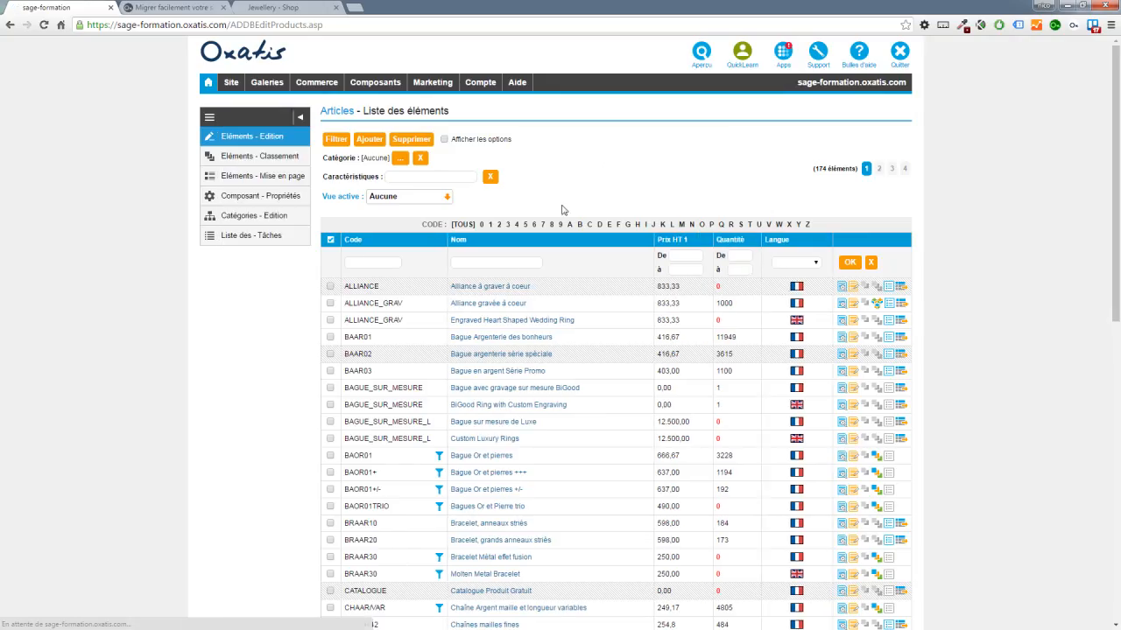
Step: View the saved views offered in the articles view editor and cancel the editing
click(335, 139)
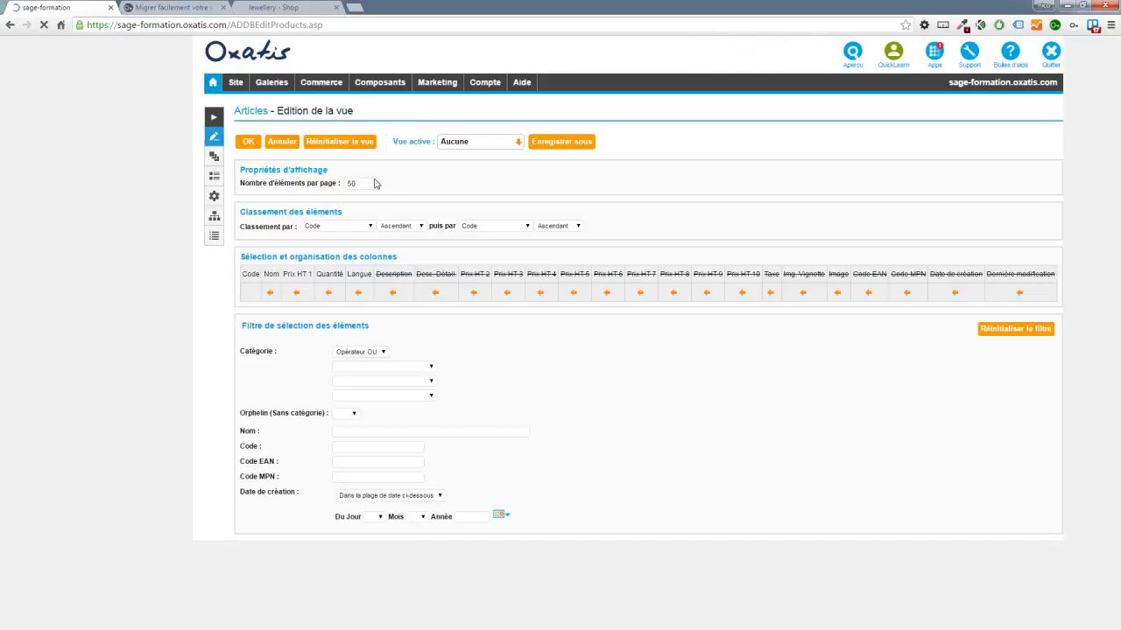
click(551, 142)
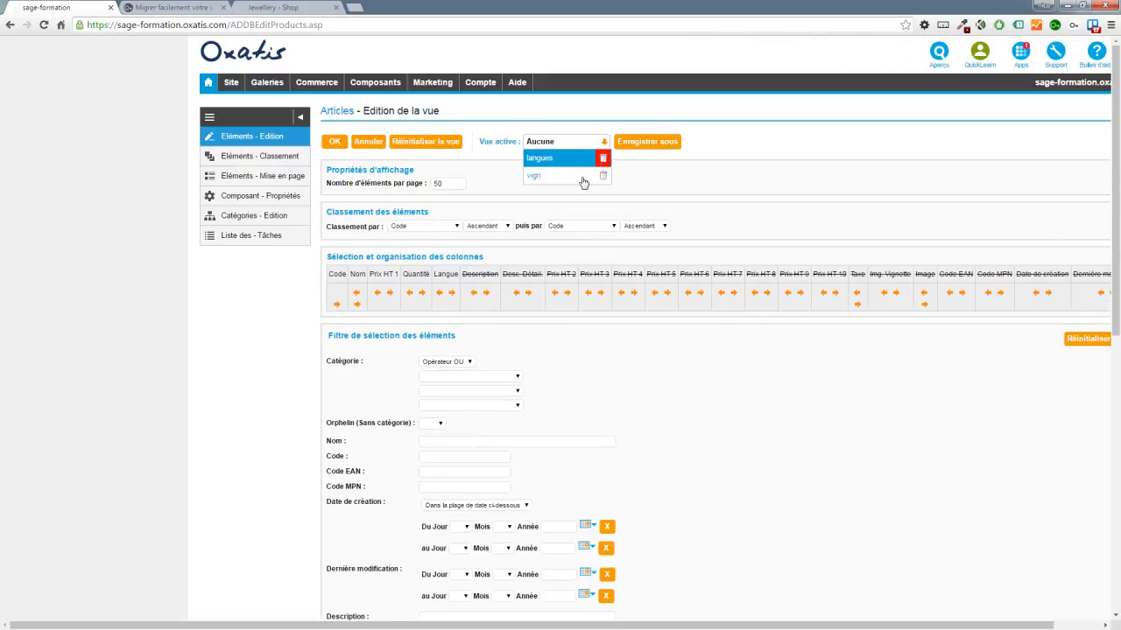
click(368, 144)
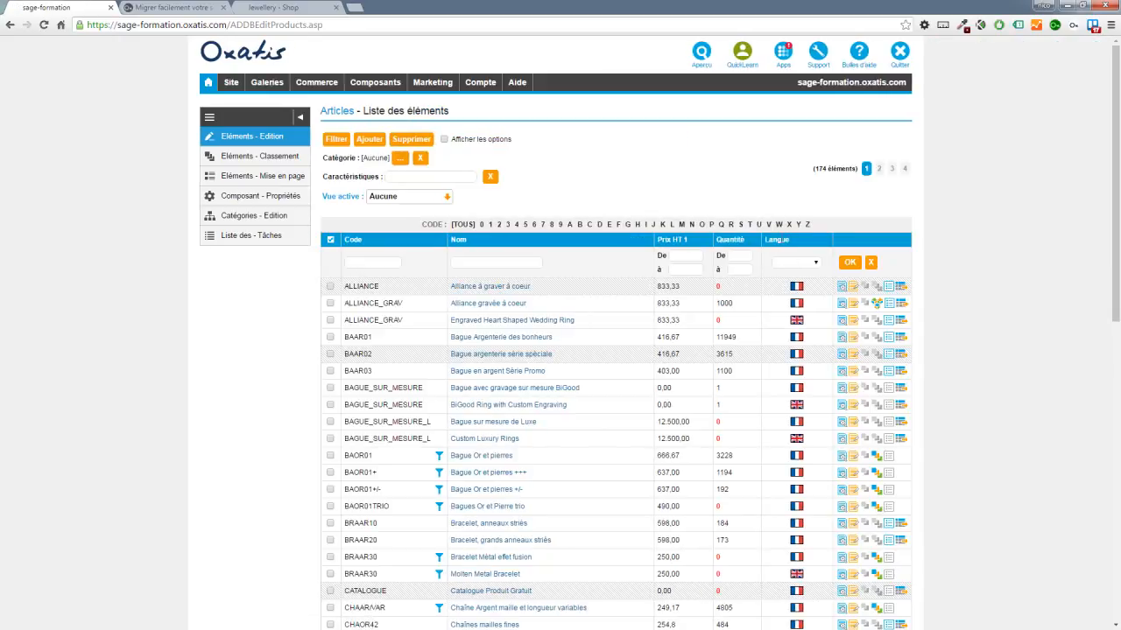
Step: Filter the articles list by the language Anglais and look through the English articles
click(816, 263)
click(799, 292)
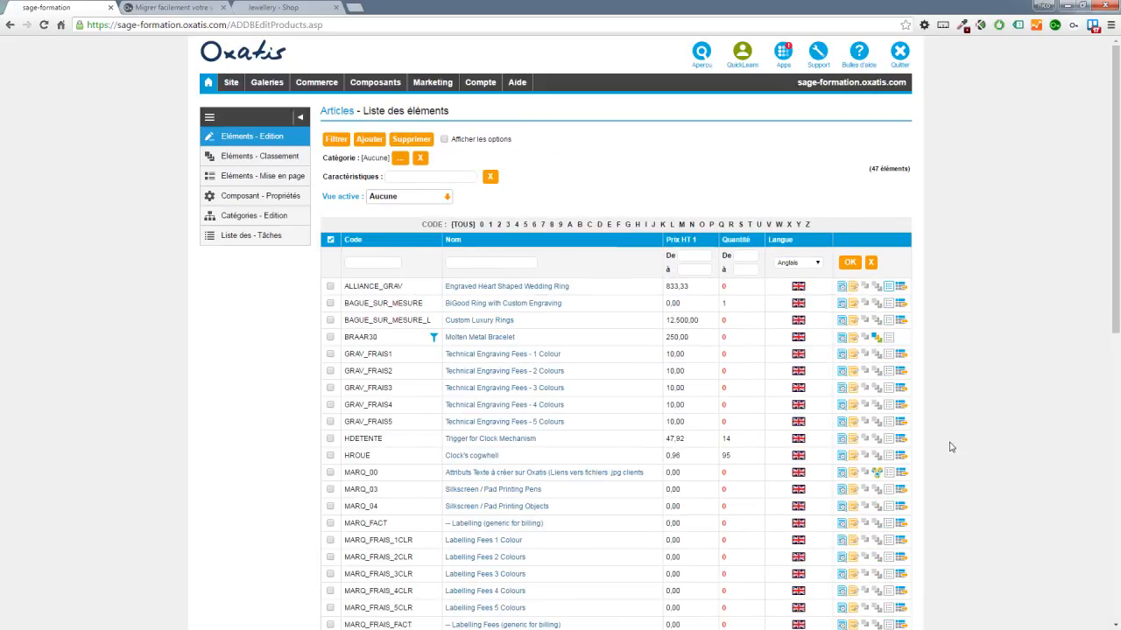
scroll(951, 447, down, 7)
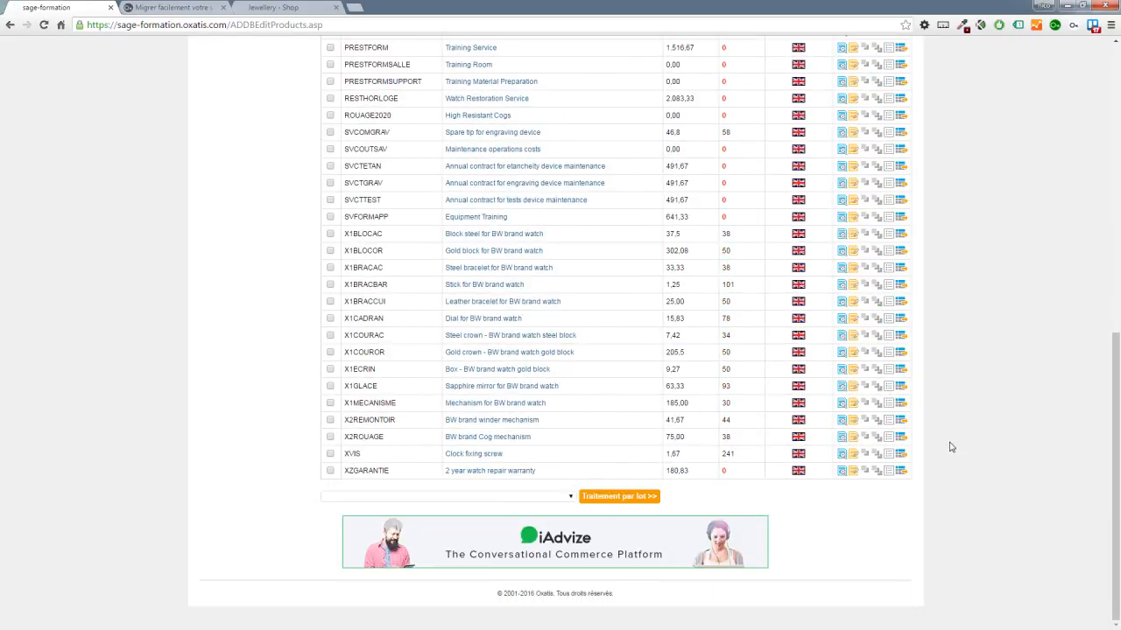
scroll(951, 448, up, 5)
scroll(951, 448, up, 2)
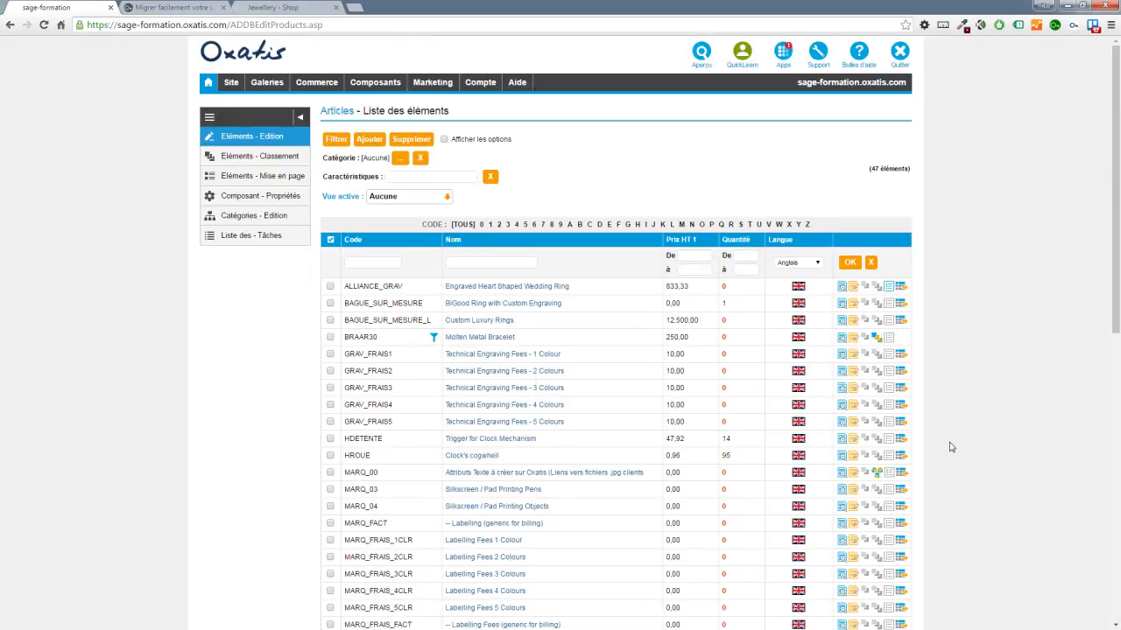
scroll(951, 448, down, 8)
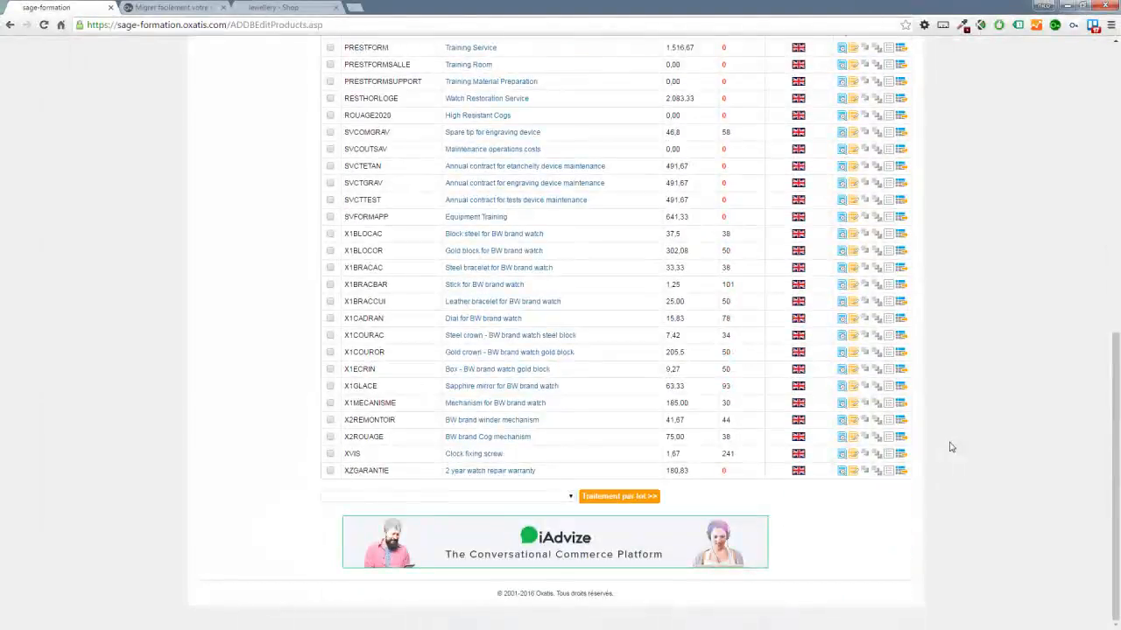
scroll(951, 447, up, 8)
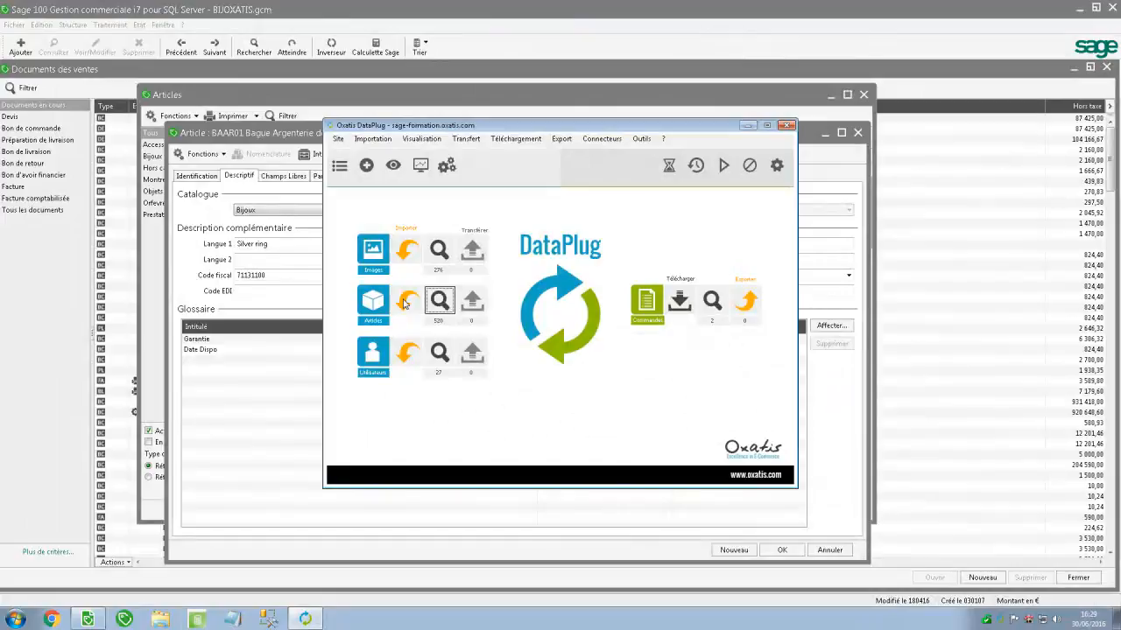
Step: Switch to DataPlug and start a Sage 100 Gestion Commerciale i7 article import with Anglais as the language
click(403, 303)
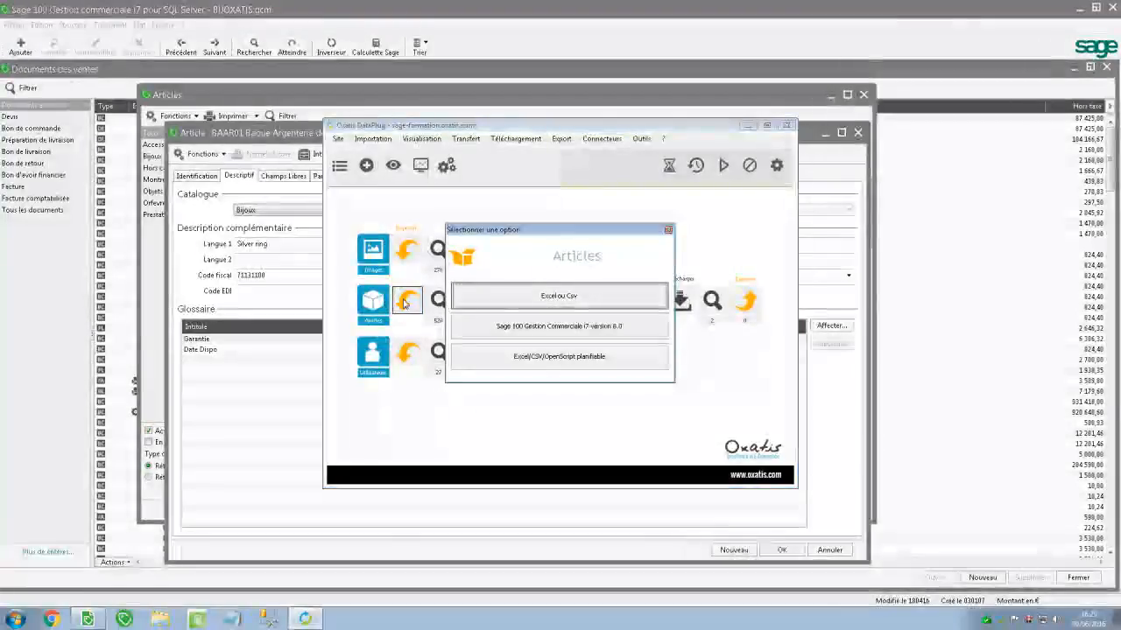
click(563, 325)
click(575, 317)
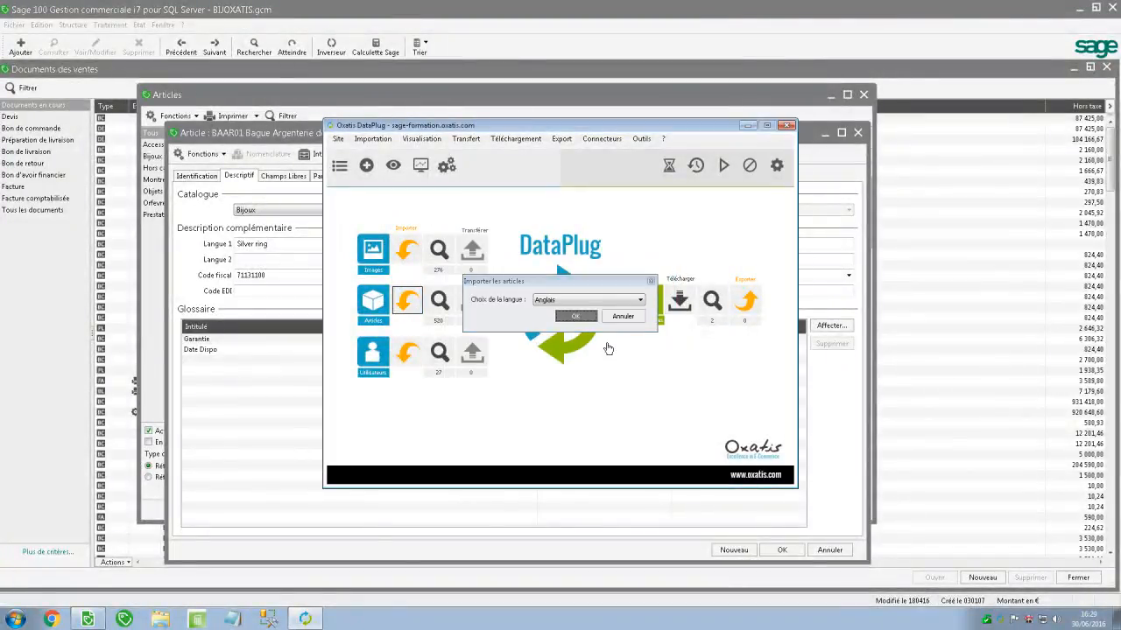
click(575, 318)
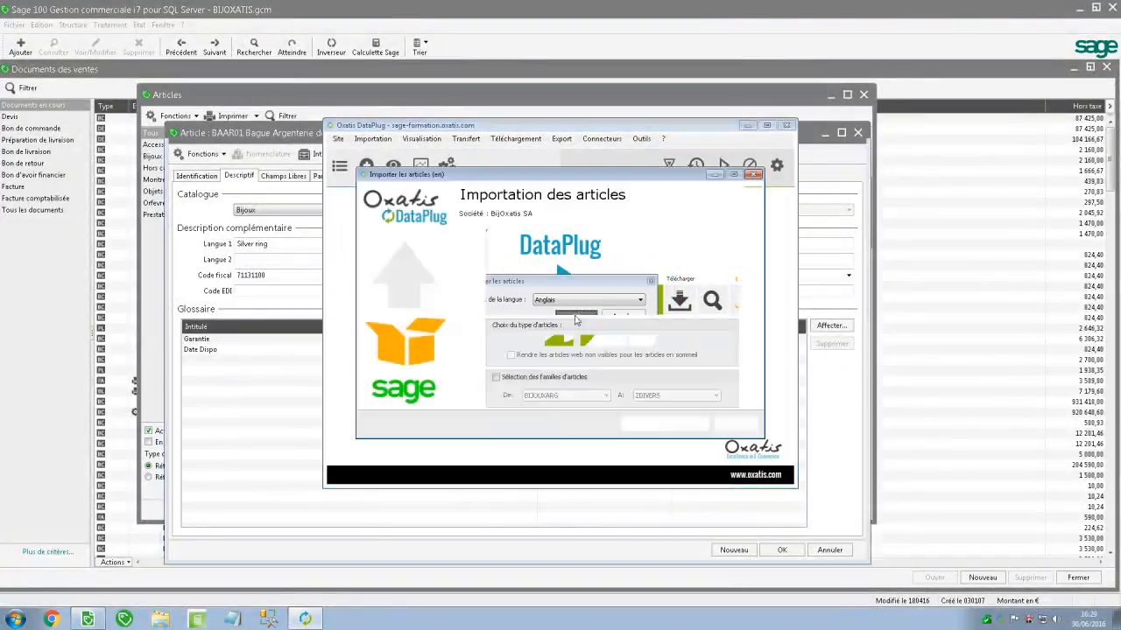
Step: Keep the existing article selection, characteristics and image settings and proceed to the Oxatis fields not associated automatically
click(690, 425)
click(690, 424)
click(690, 424)
click(690, 425)
click(690, 425)
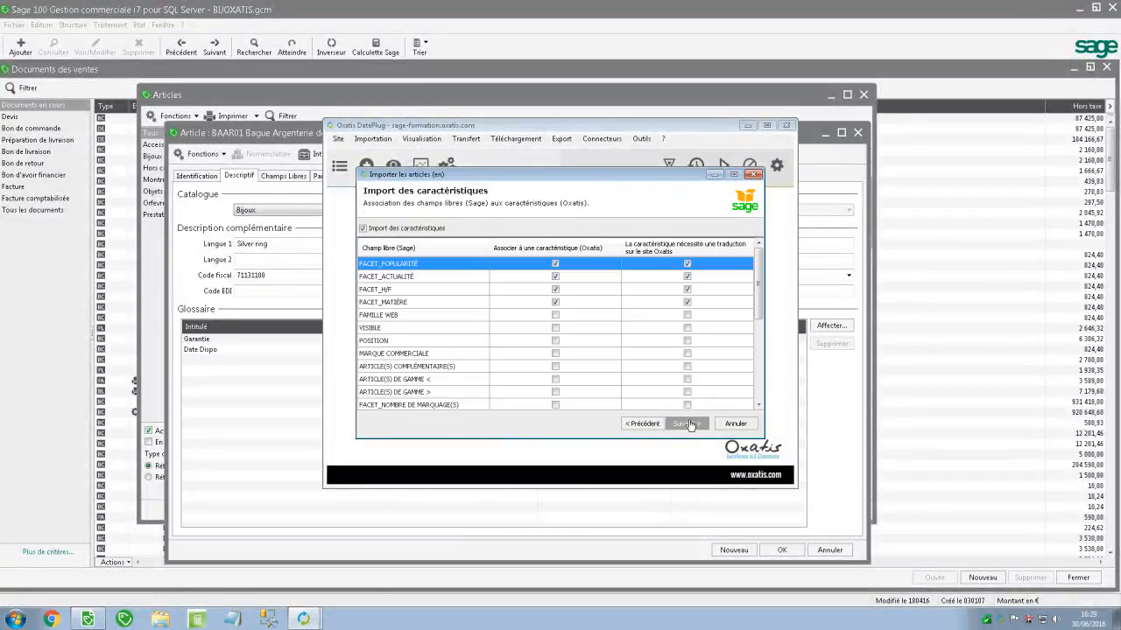
click(690, 425)
click(690, 424)
click(690, 425)
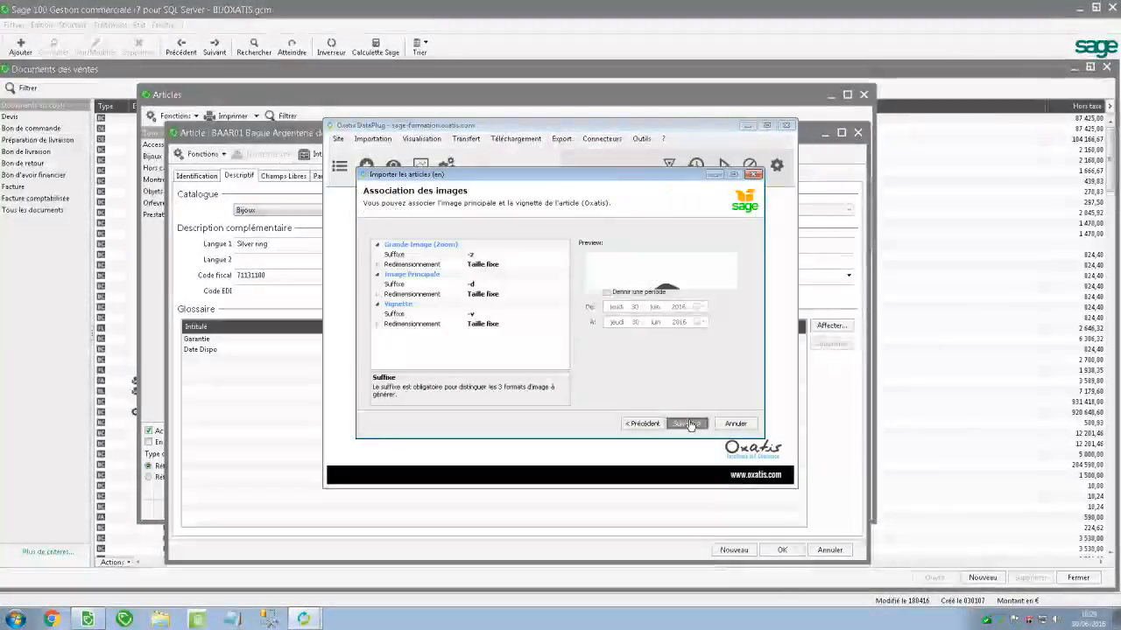
click(690, 425)
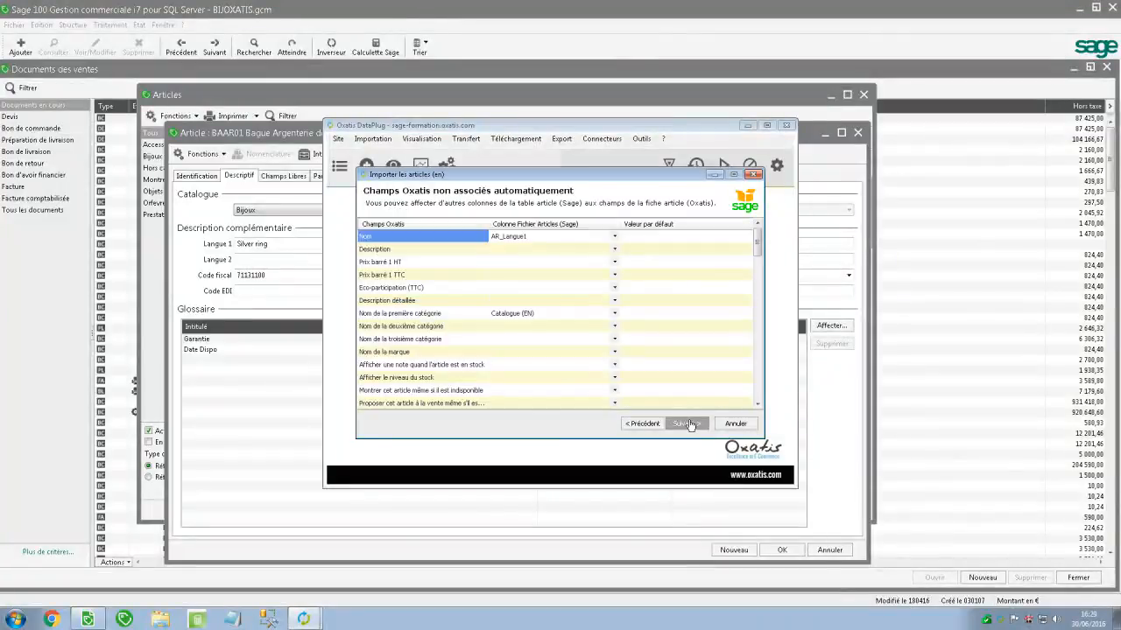
Step: Set the default for Montrer cet article même si il est indisponible to 1, open the Proposer cet article à la vente default, and continue
click(615, 365)
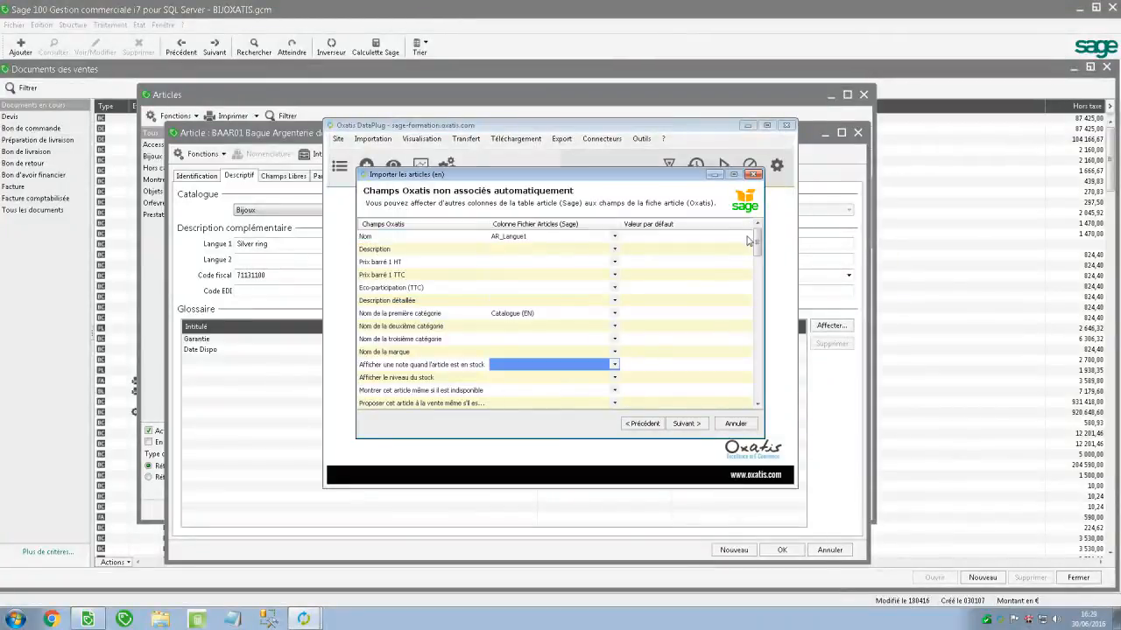
scroll(492, 333, down, 2)
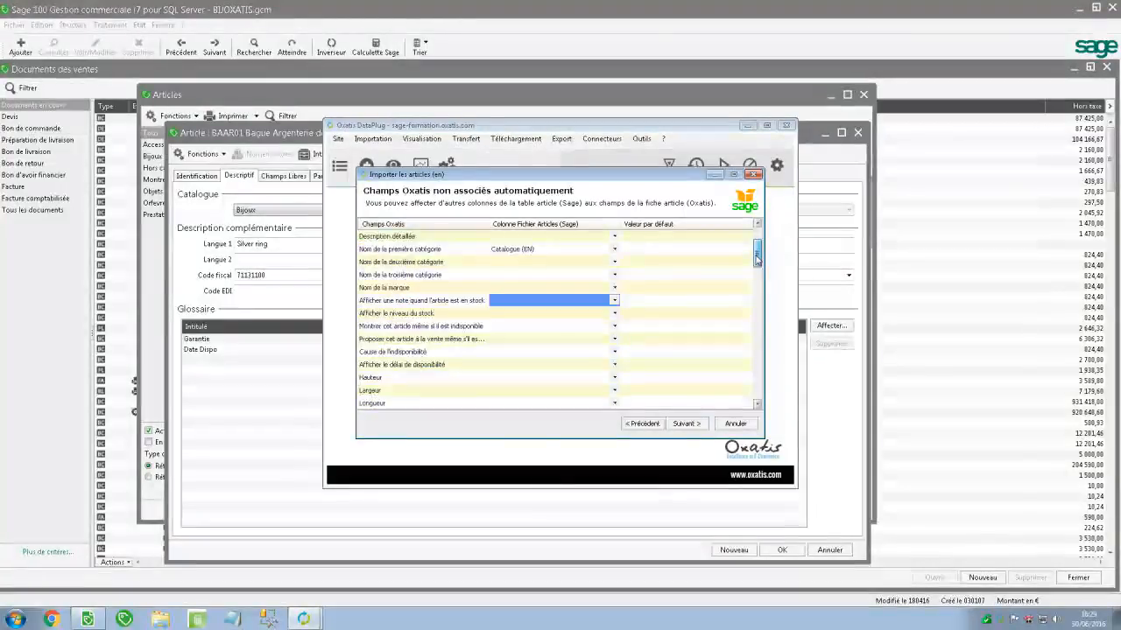
click(606, 313)
click(643, 317)
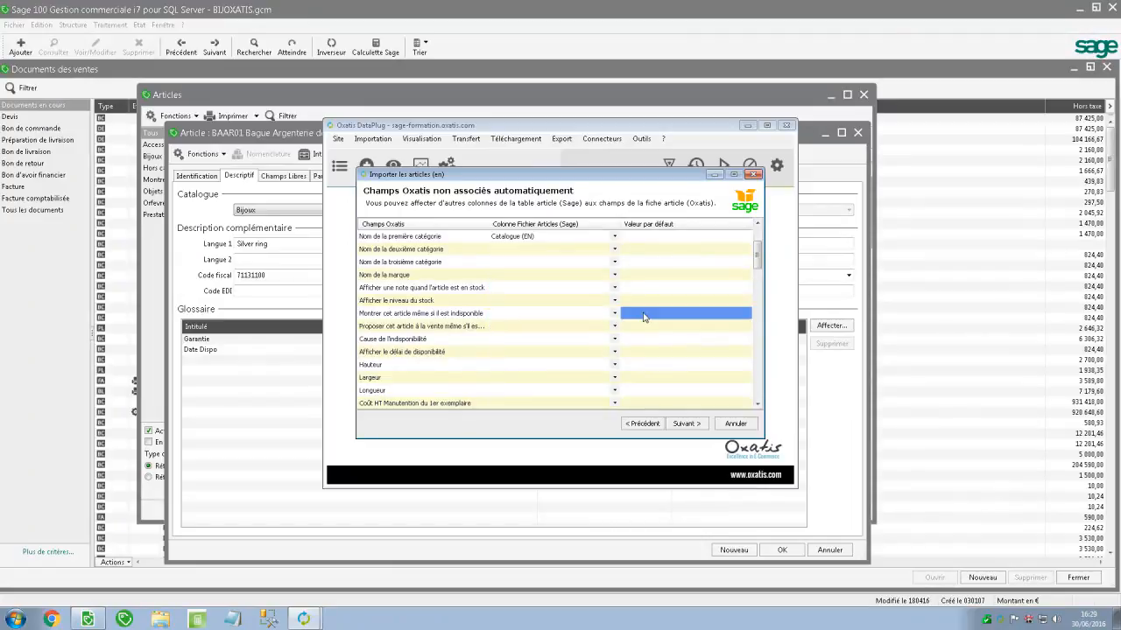
click(643, 315)
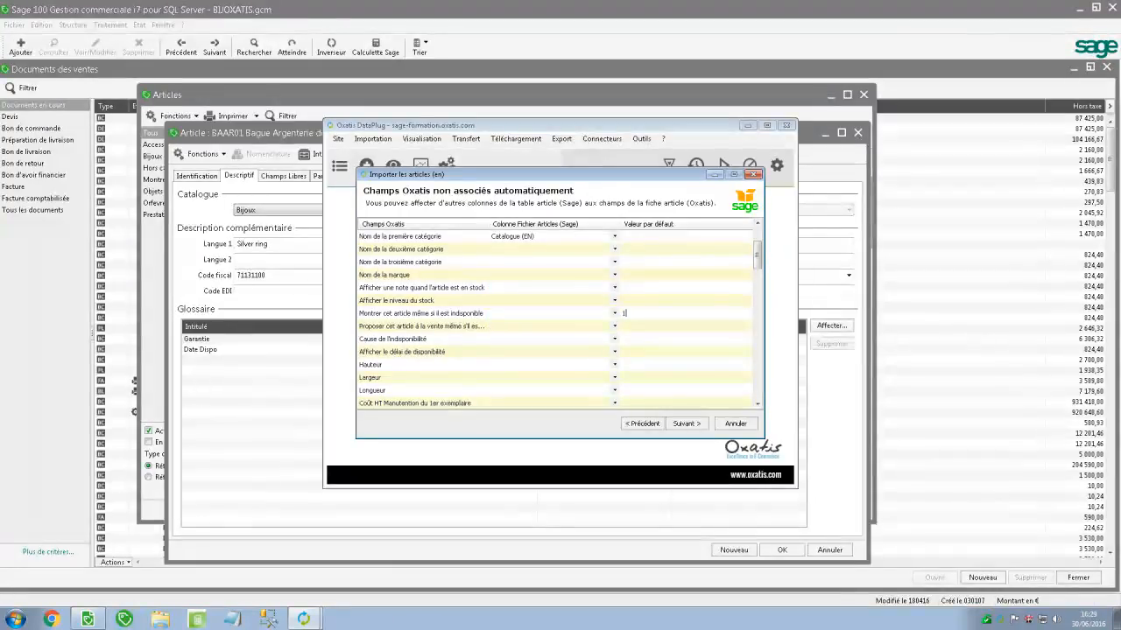
click(649, 324)
click(648, 325)
click(685, 424)
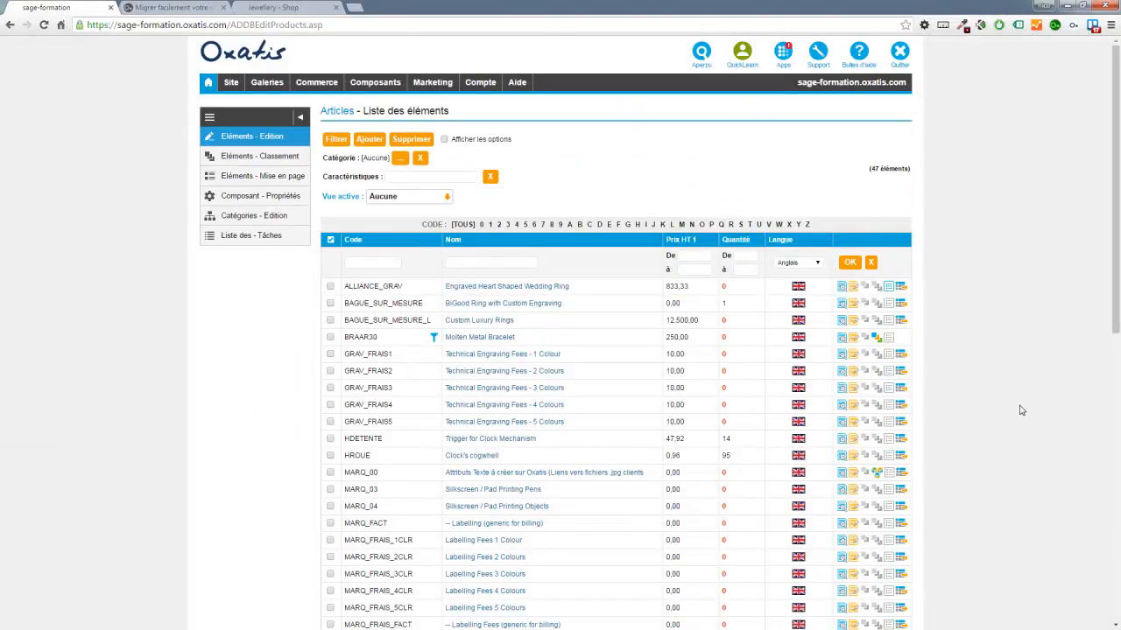
Step: Open the article categories and check the presentation language of the Bijoux category, returning to the category list
mouse_move(316, 82)
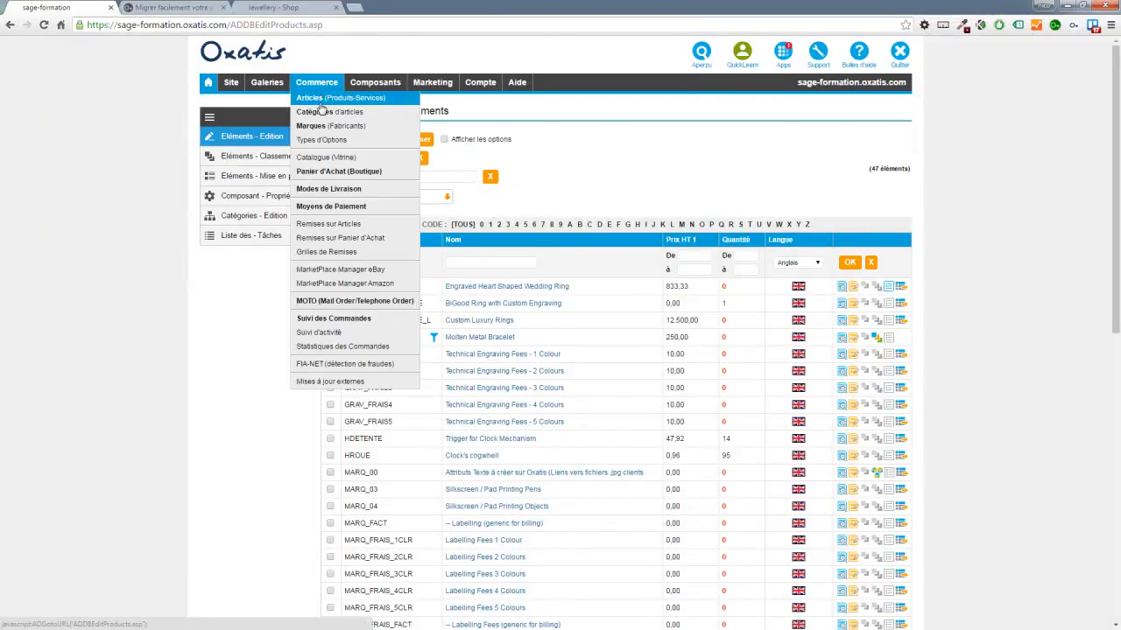
click(320, 113)
mouse_move(350, 199)
click(410, 200)
drag(485, 318, 452, 318)
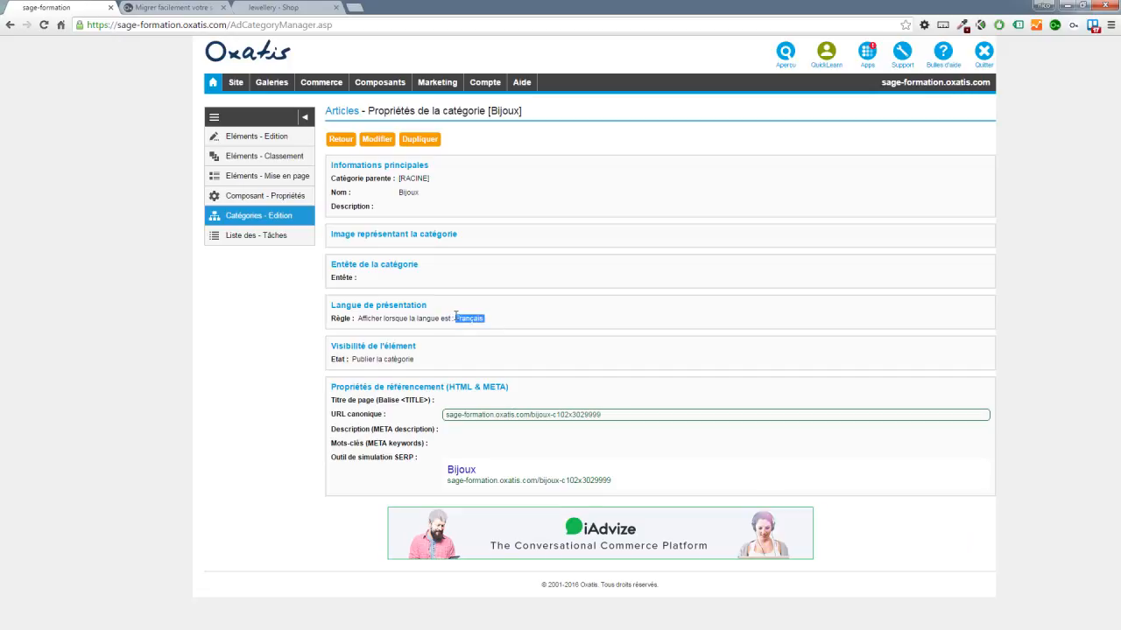
click(336, 138)
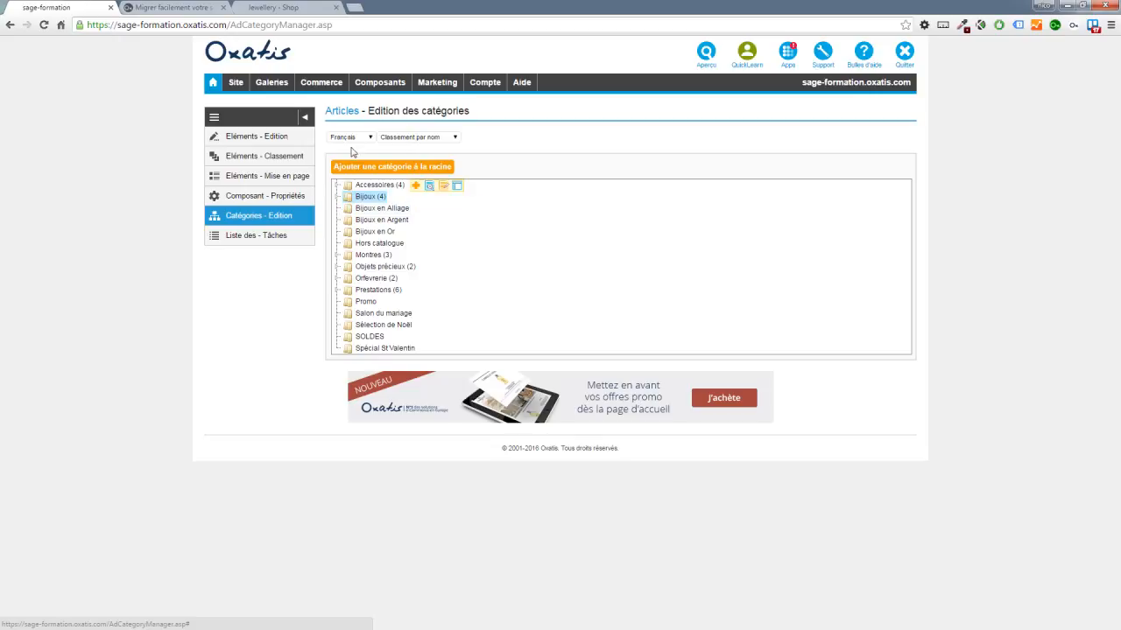
Step: Show the Anglais categories, expand Goldsmithery and Jewellery, and review the Jewellery category's properties before returning to the list
click(346, 138)
click(341, 155)
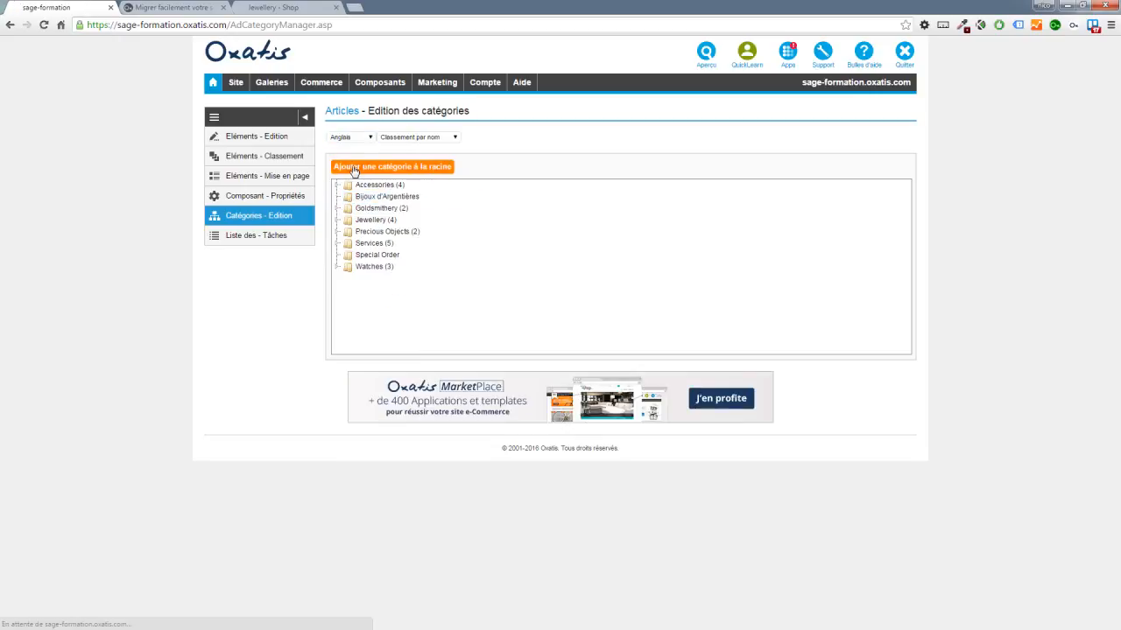
click(337, 210)
click(337, 243)
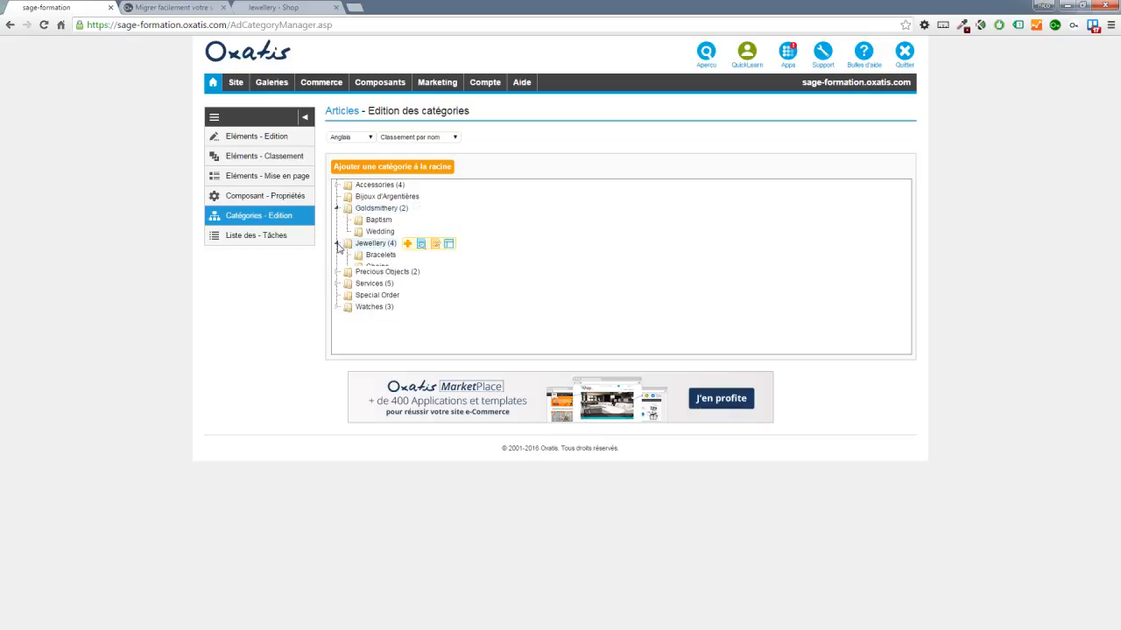
click(420, 245)
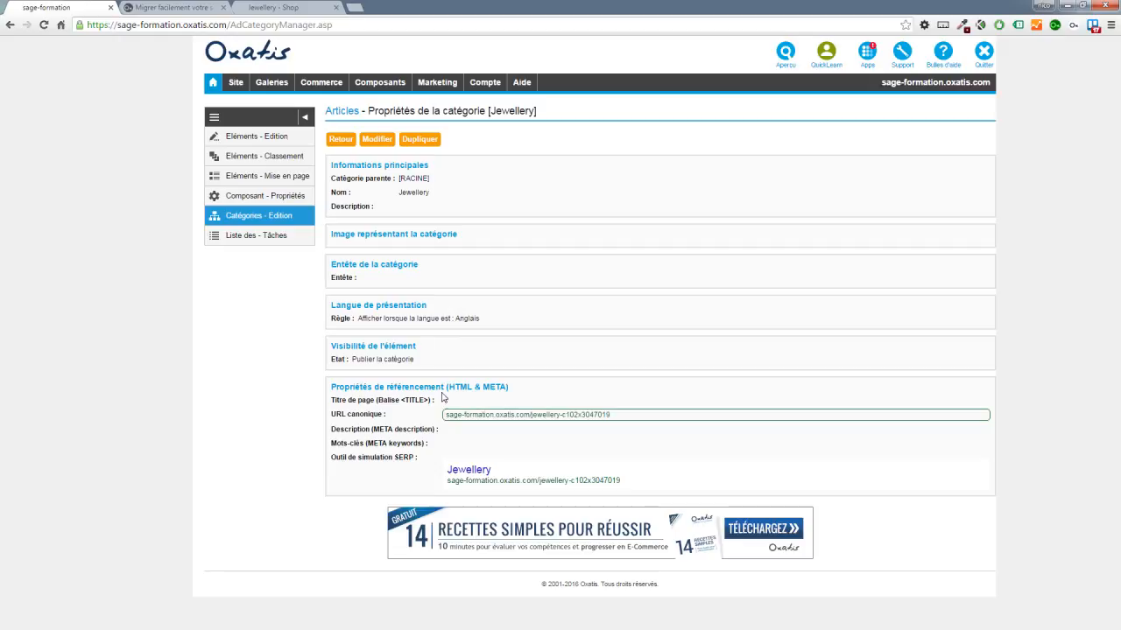
click(337, 140)
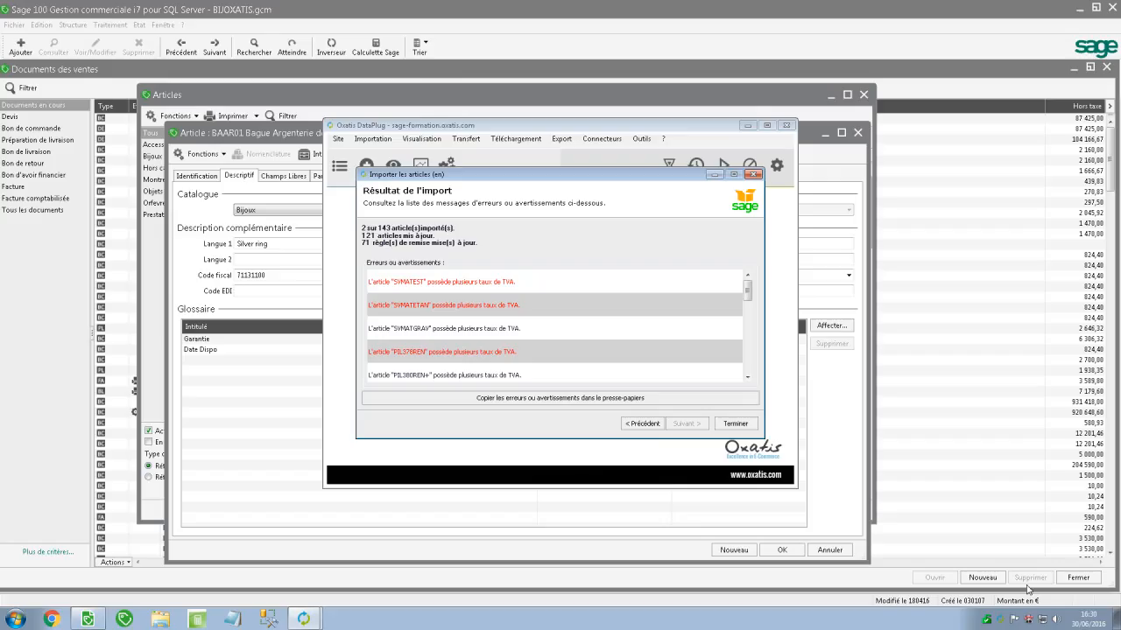
Step: Finish the DataPlug article import, start transferring the pending articles to the Oxatis site, and minimise the transfer window
click(736, 423)
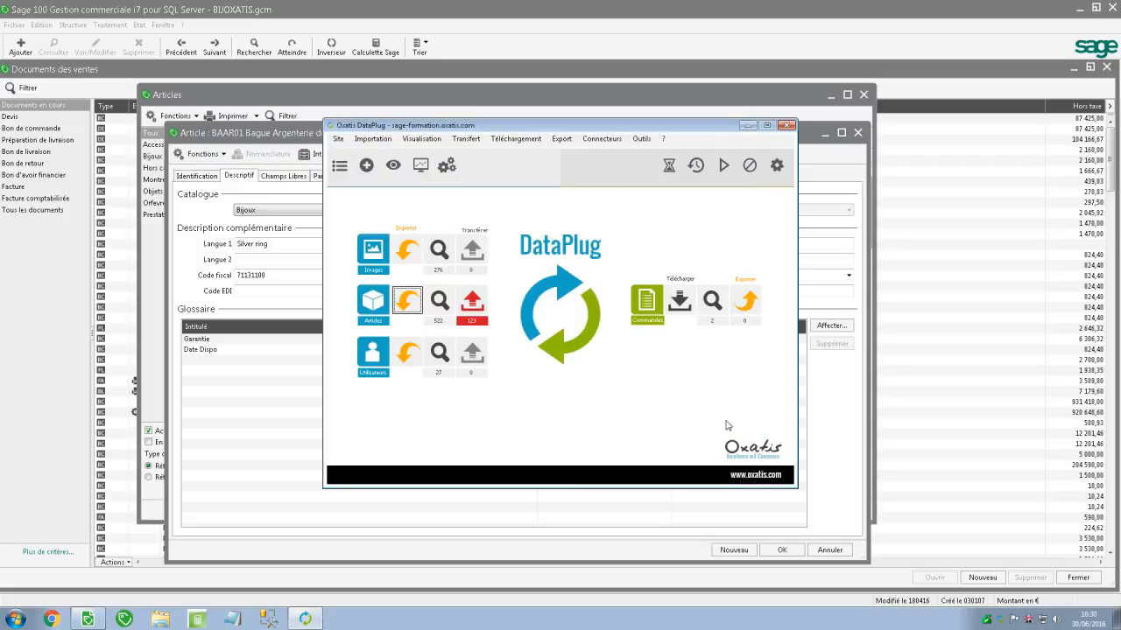
click(443, 316)
click(685, 425)
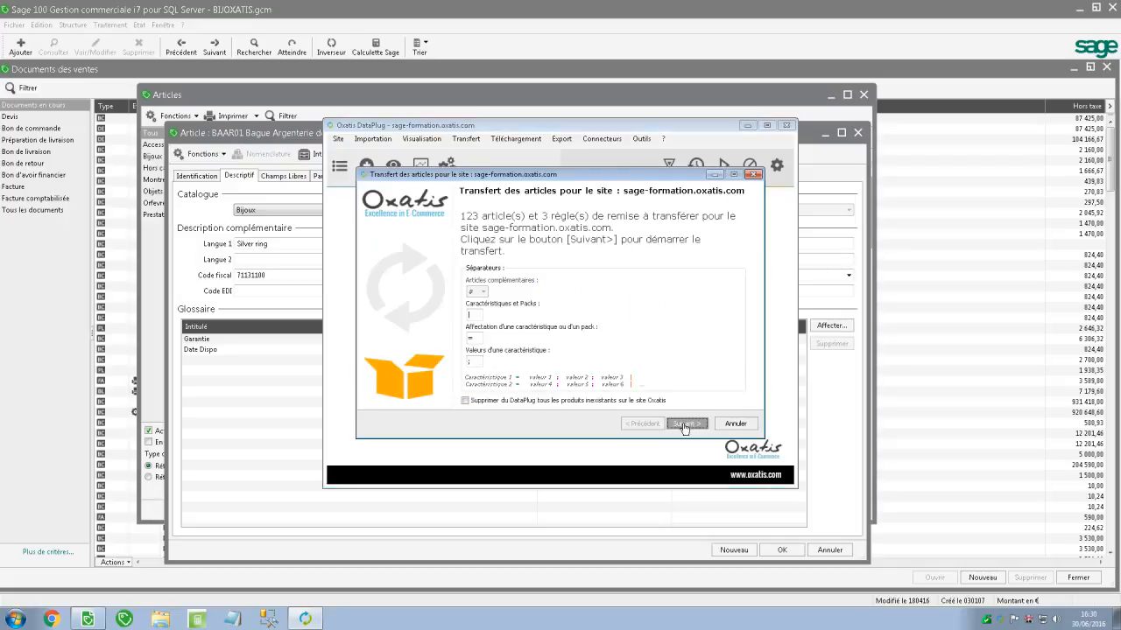
click(247, 349)
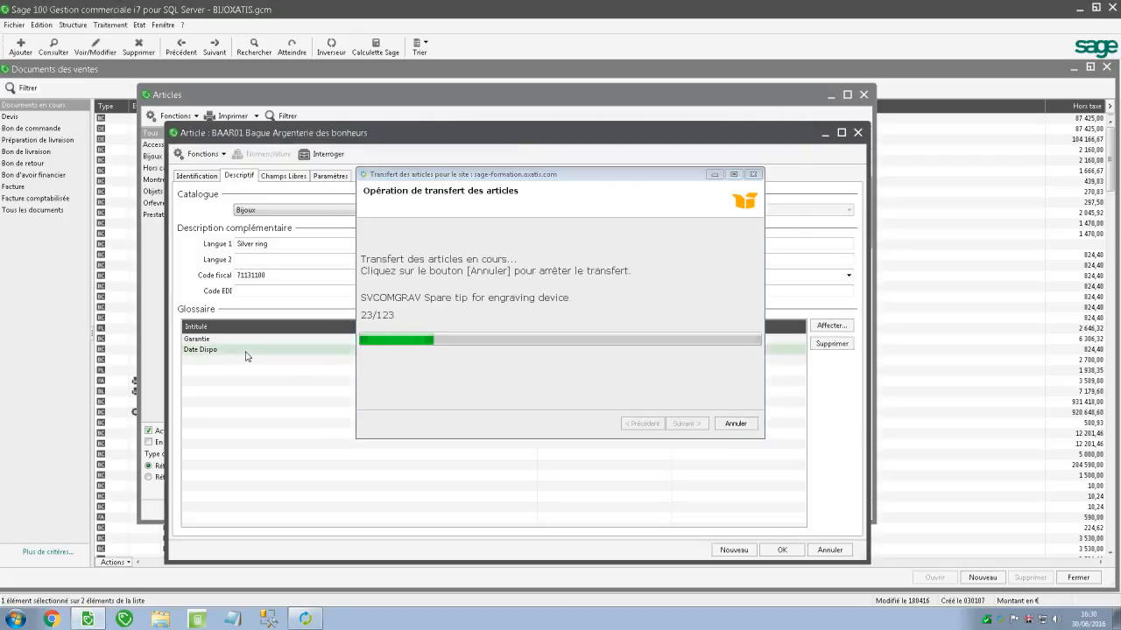
click(715, 174)
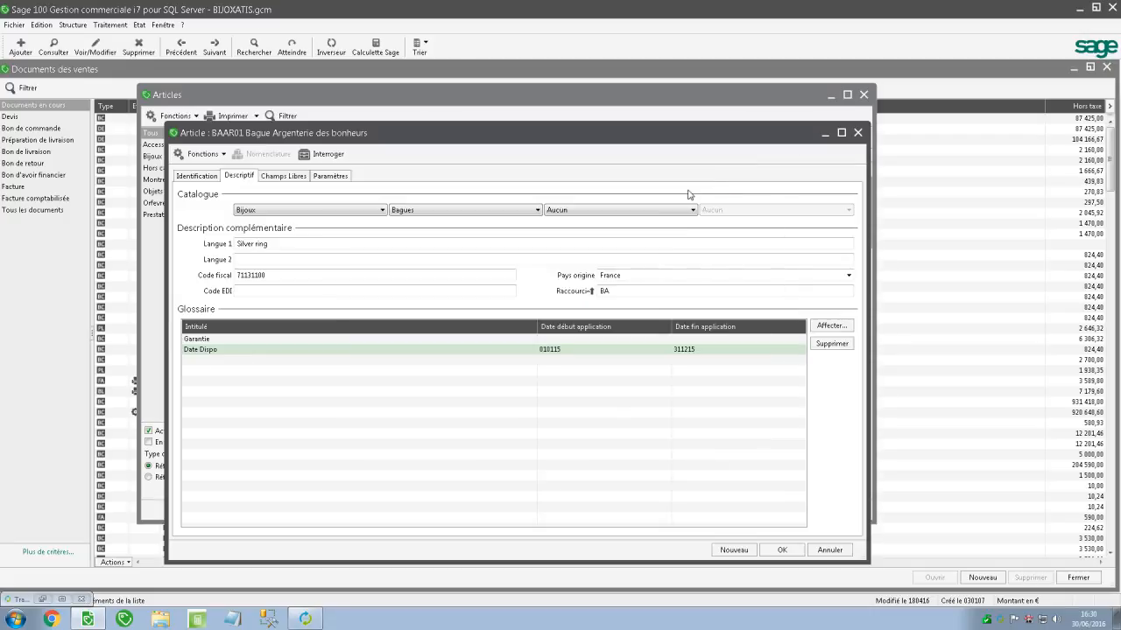
Step: Check the Langue 1 description of Sage article BAAR01 and the Catalogue (EN) value among its free fields
drag(274, 245, 225, 247)
click(286, 246)
click(295, 178)
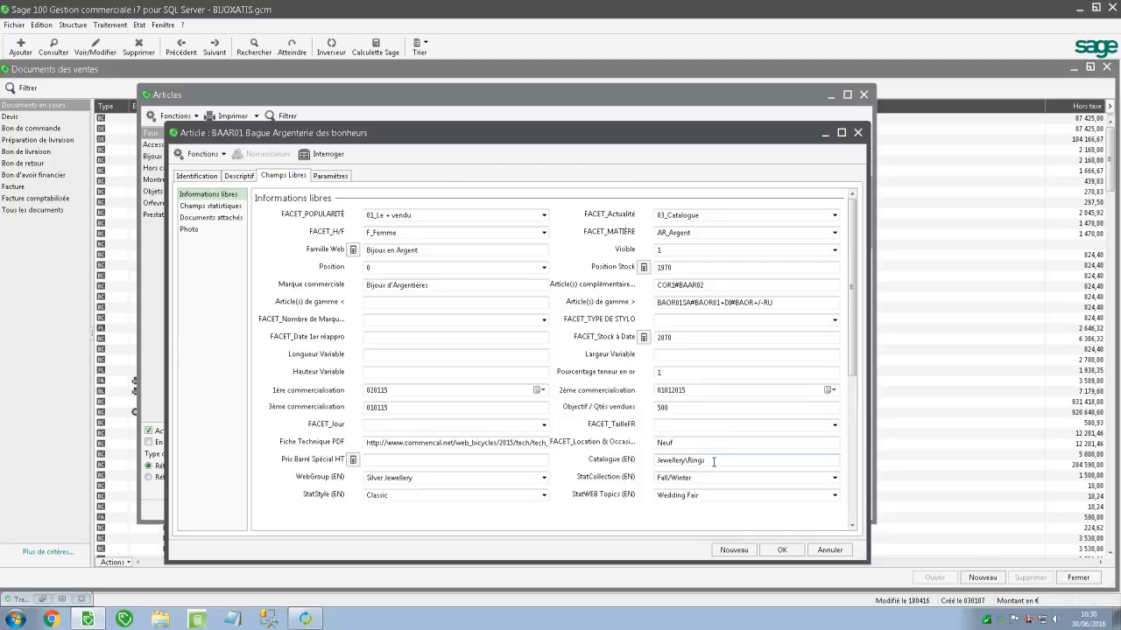
drag(657, 459, 706, 460)
click(718, 458)
drag(716, 461, 650, 461)
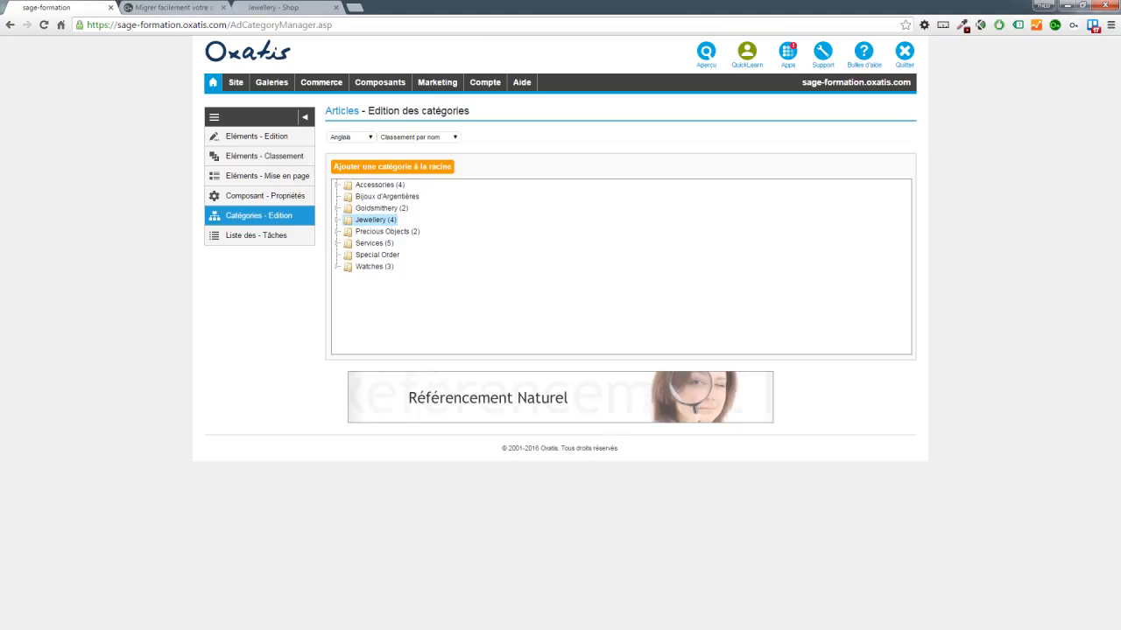
Step: Compare the Jewellery subcategories in Oxatis with the Catalogue (EN) value of the Sage article
click(338, 221)
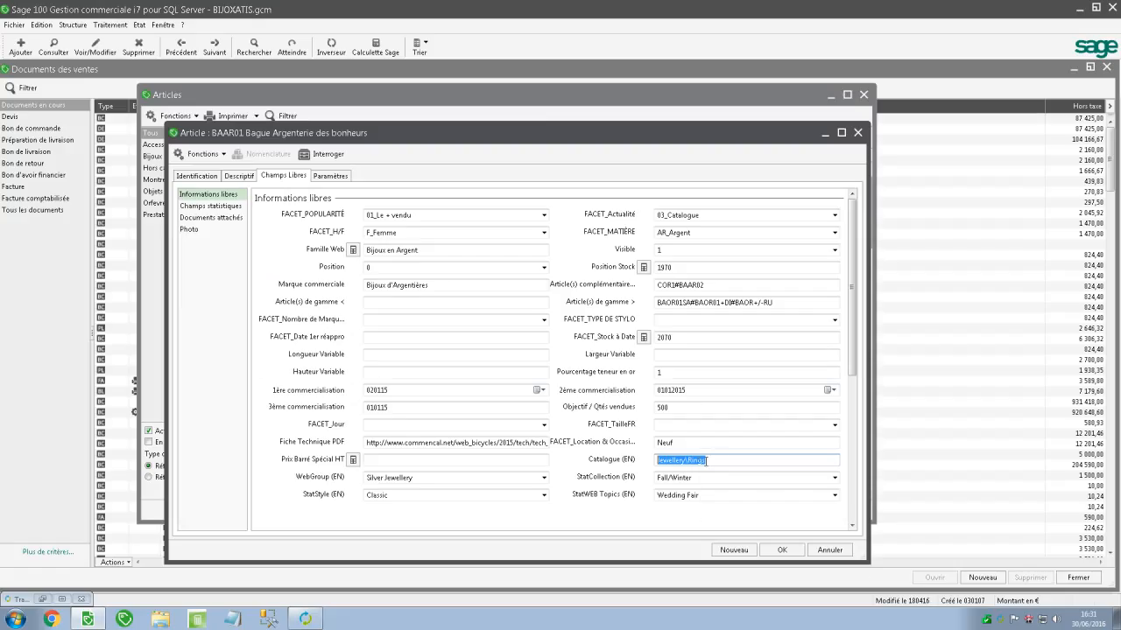
click(715, 460)
click(692, 460)
Step: Close the article transfer results, rerun the transfer for the articles still pending, and minimise DataPlug
click(741, 427)
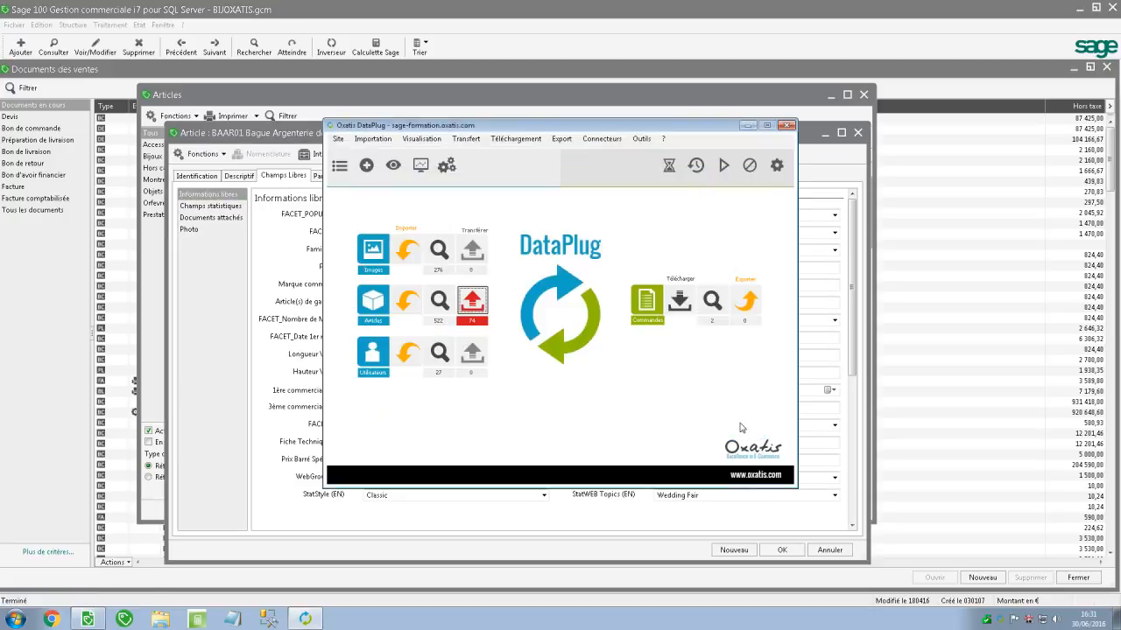
click(472, 302)
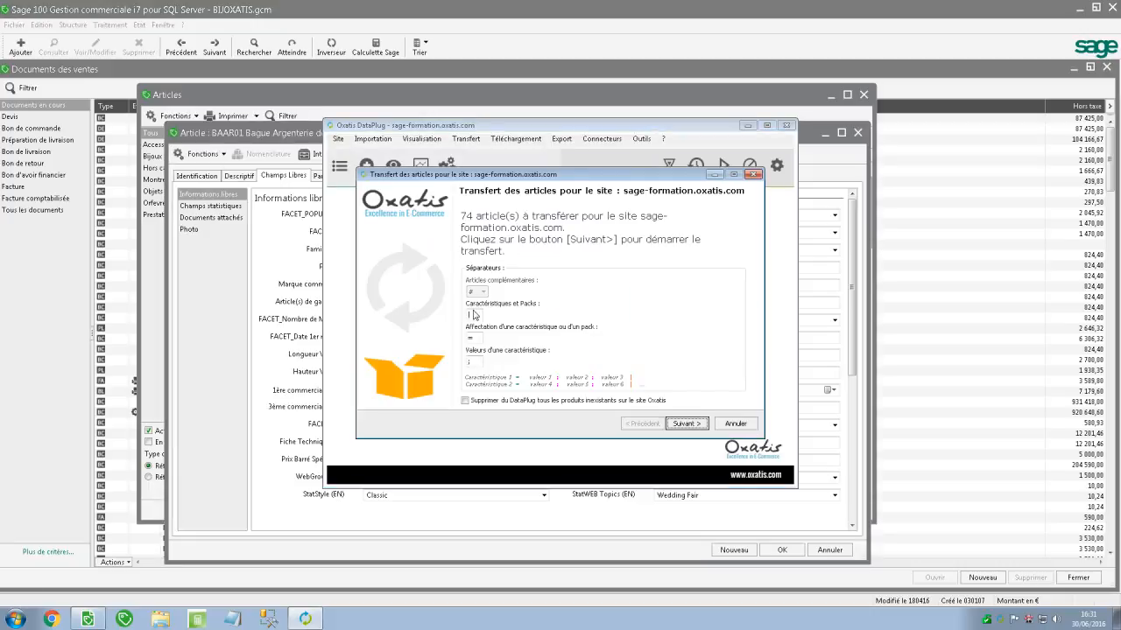
click(684, 423)
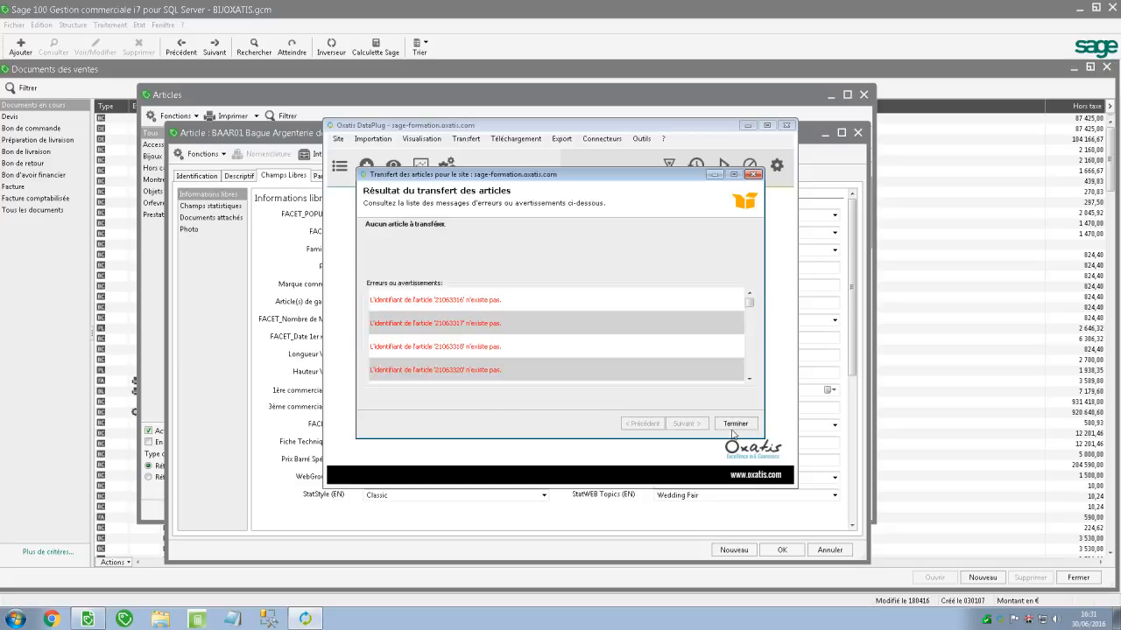
click(734, 425)
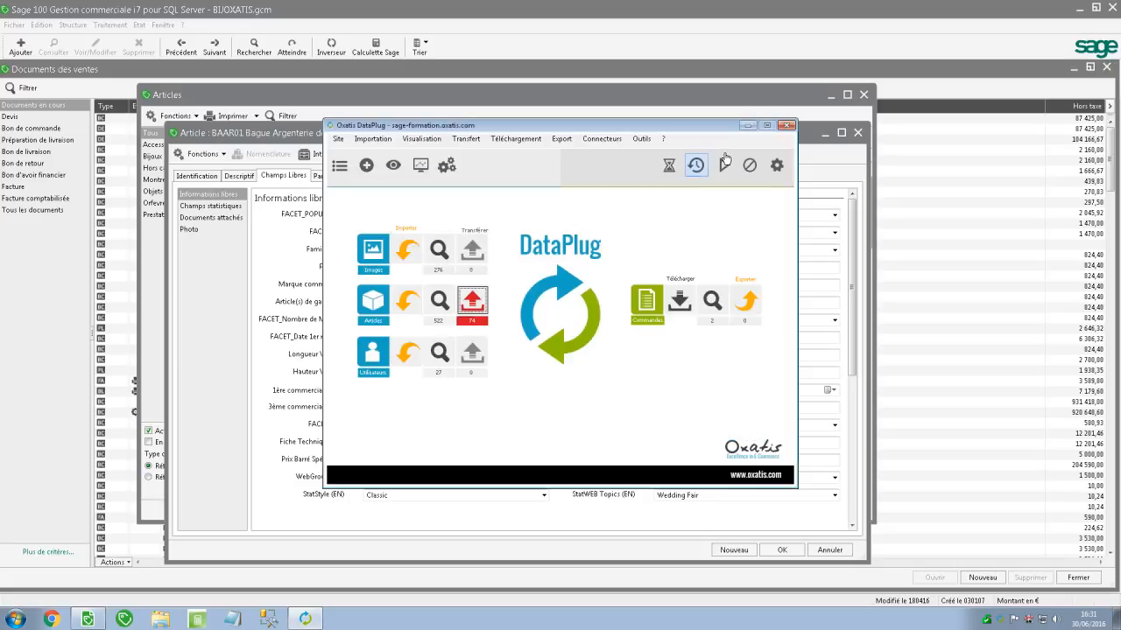
click(747, 125)
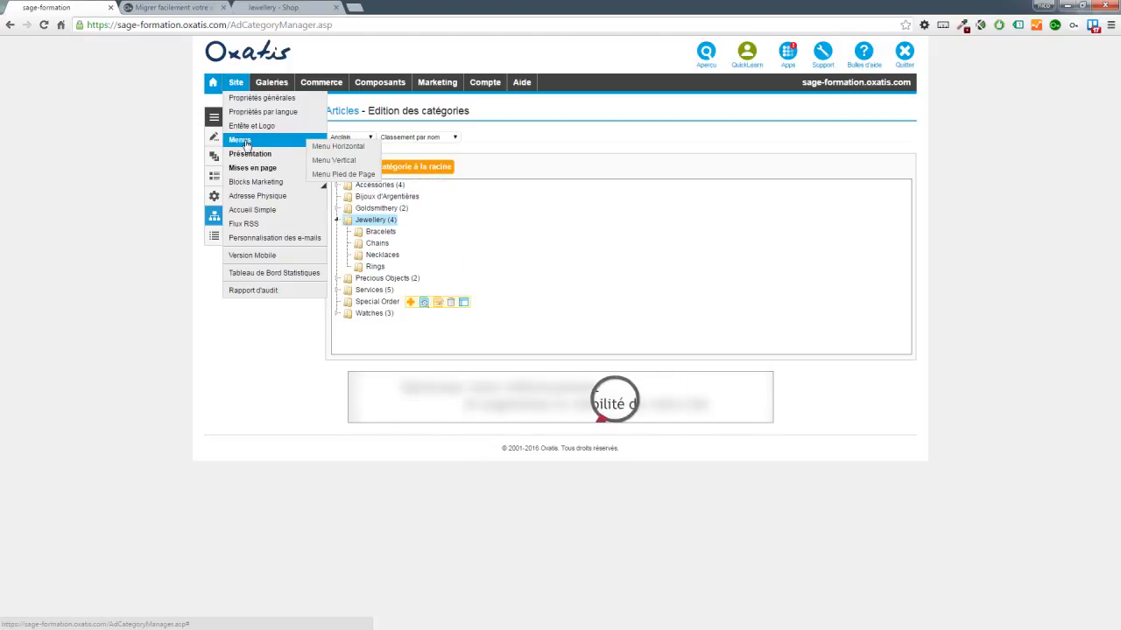
Step: Open the Oxatis Menu Horizontal editor, dismiss the welcome window, and switch the menu language to Anglais
mouse_move(295, 143)
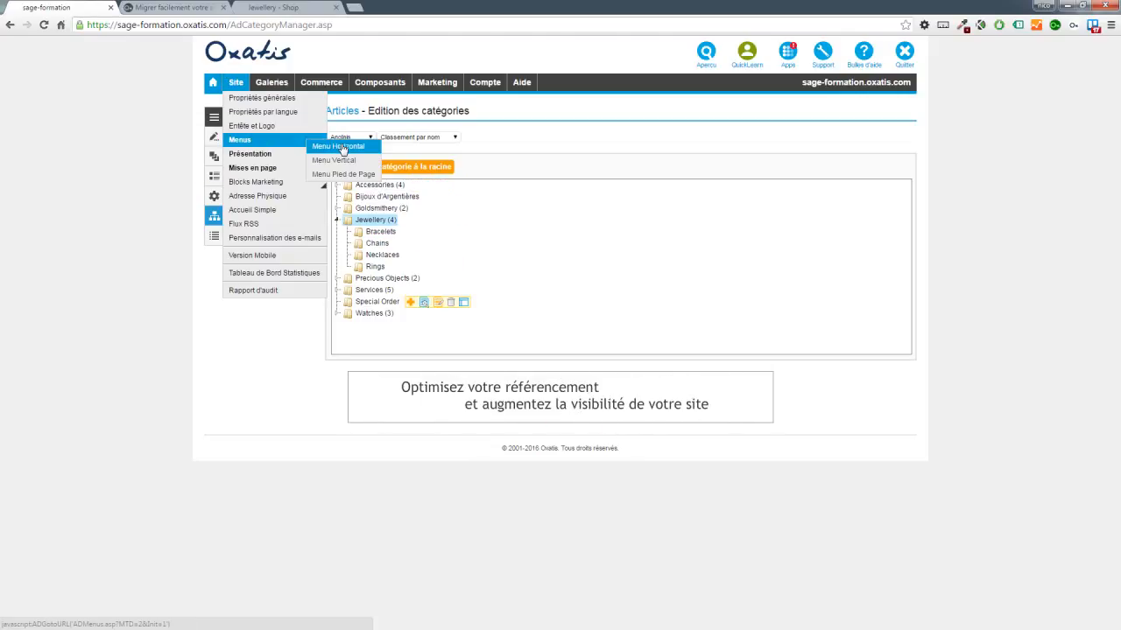
click(342, 150)
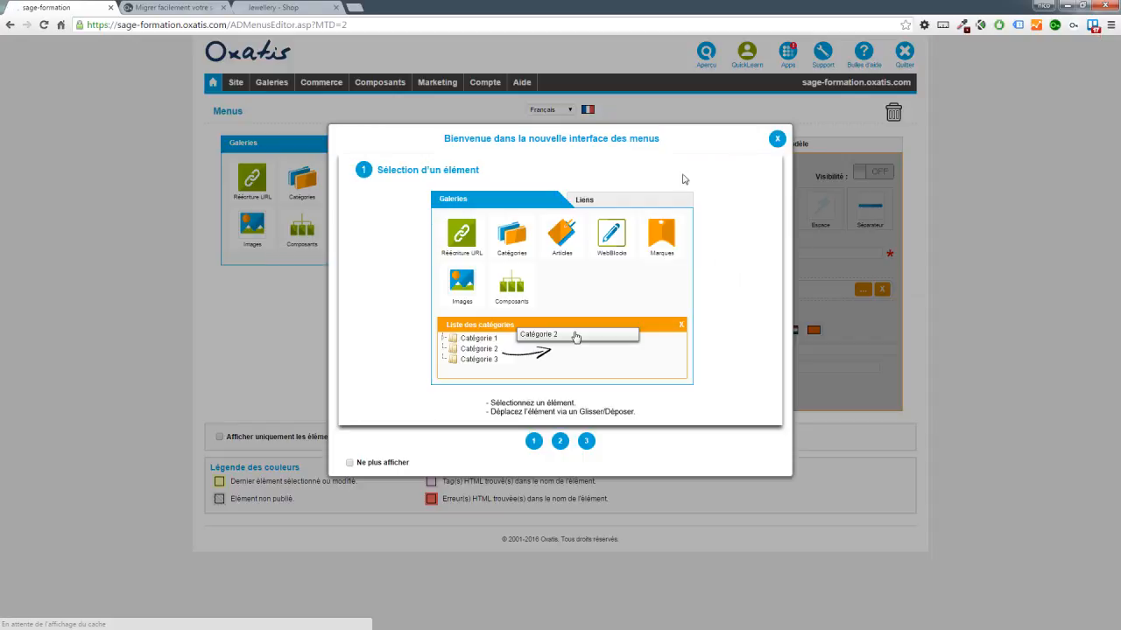
click(778, 141)
click(557, 112)
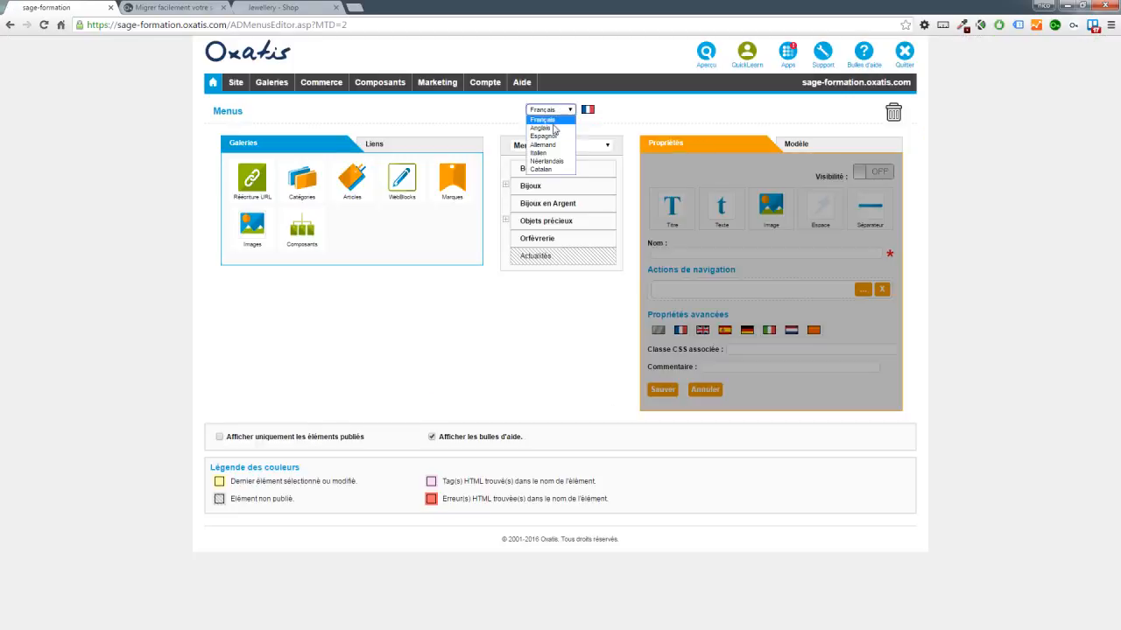
click(549, 125)
Step: Add the Services and Watches categories after Precious Objects in the English horizontal menu and save each entry
click(306, 186)
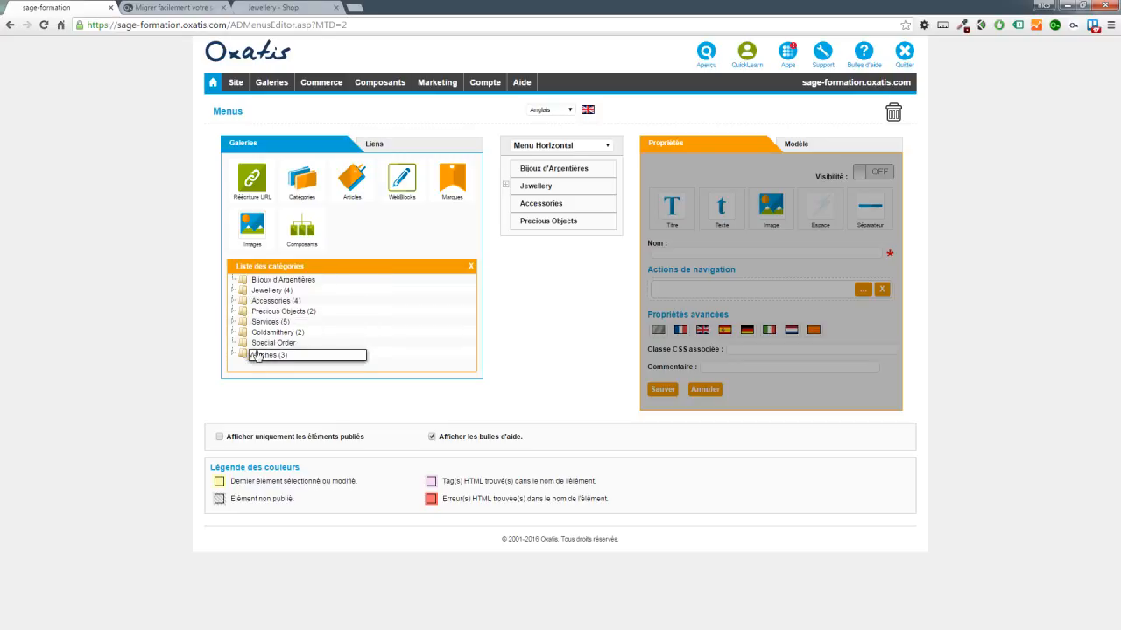
drag(263, 327, 557, 246)
click(653, 411)
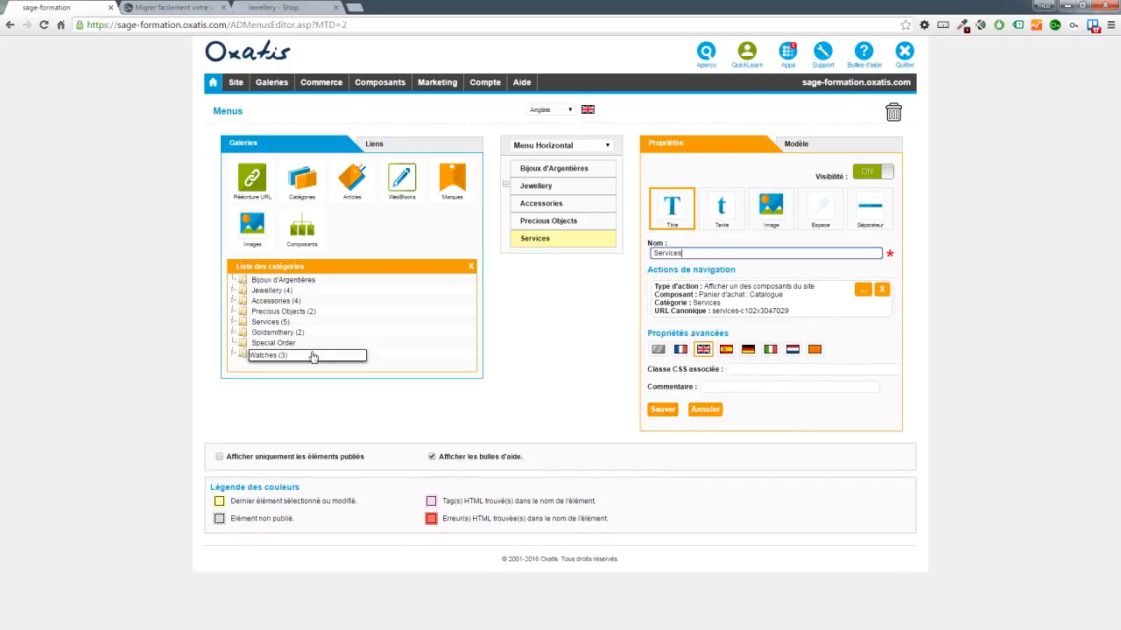
drag(302, 356, 534, 255)
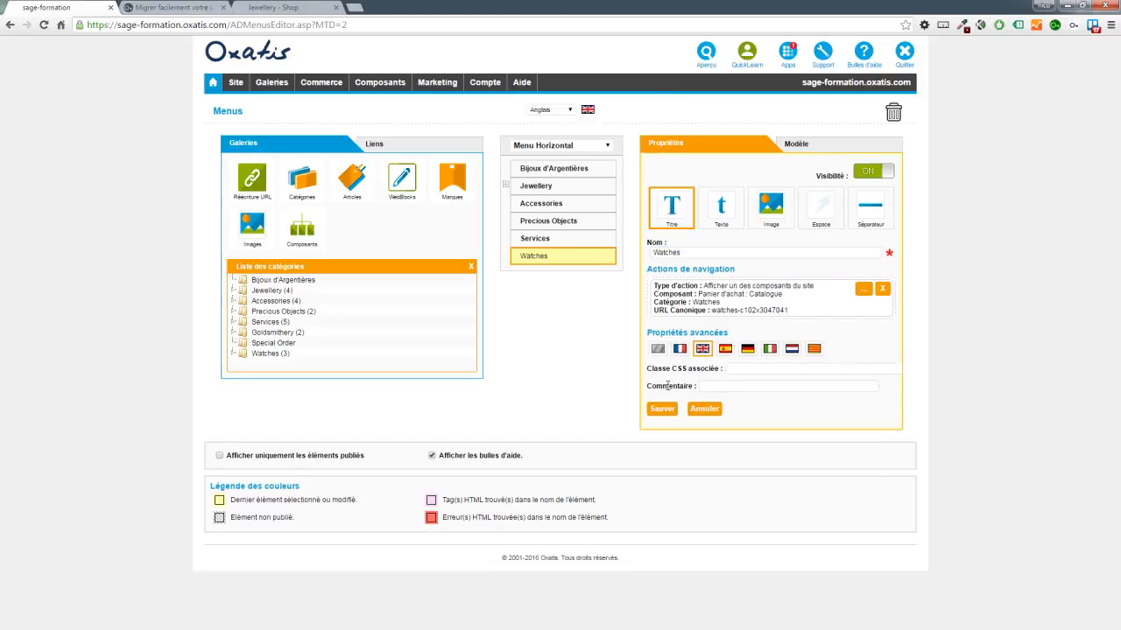
click(662, 410)
Step: Preview the shop, select its English version, and open the Jewellery category
click(706, 51)
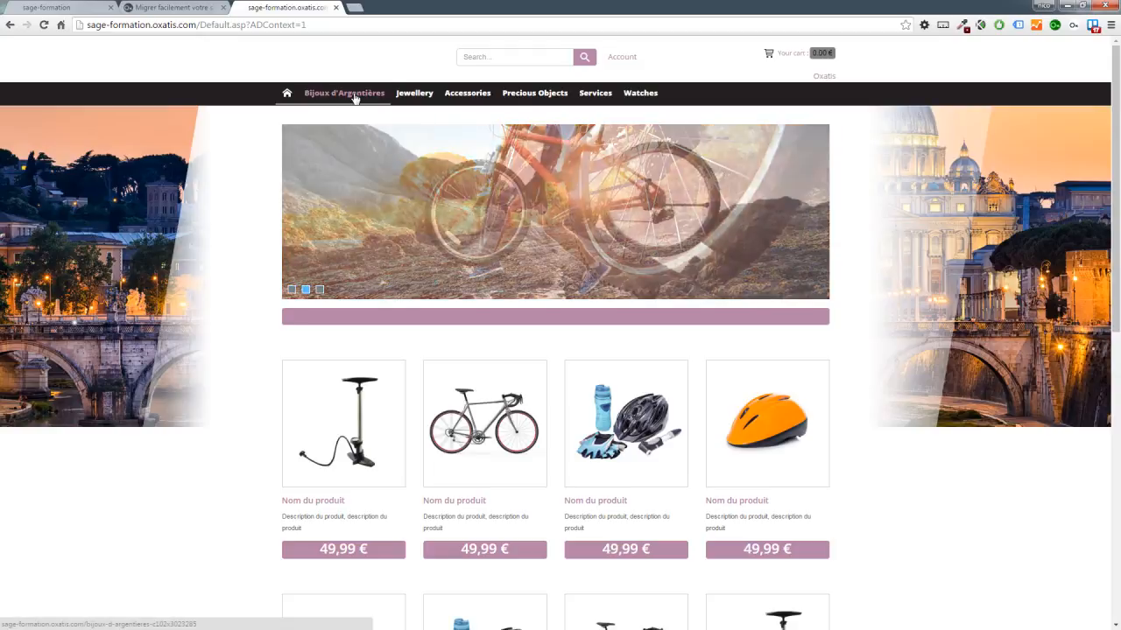
scroll(588, 513, down, 7)
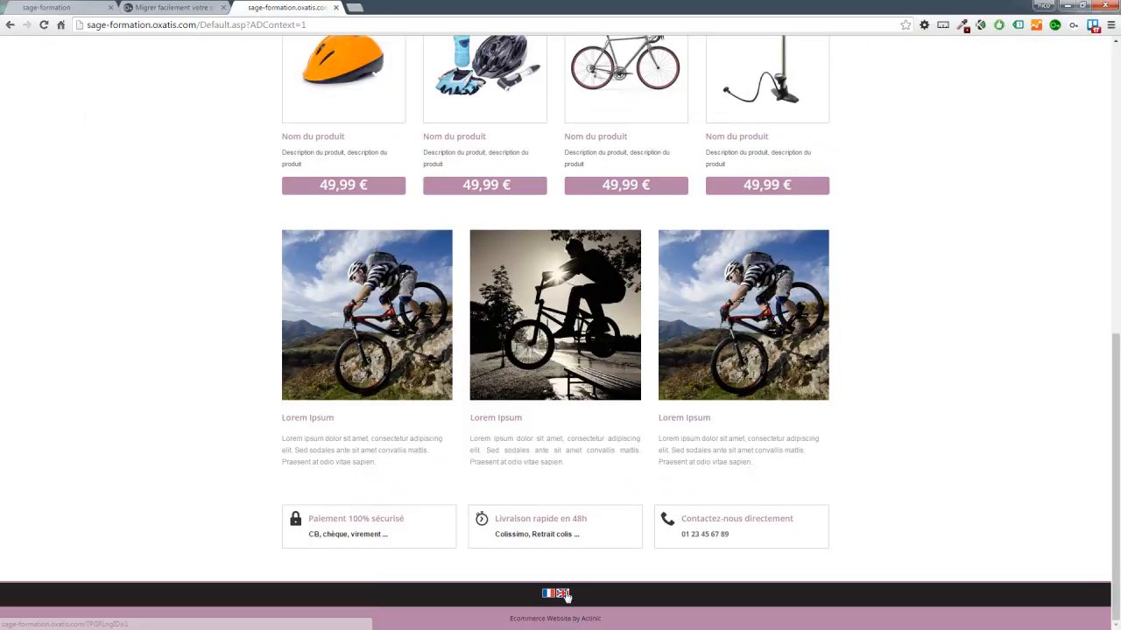
click(552, 596)
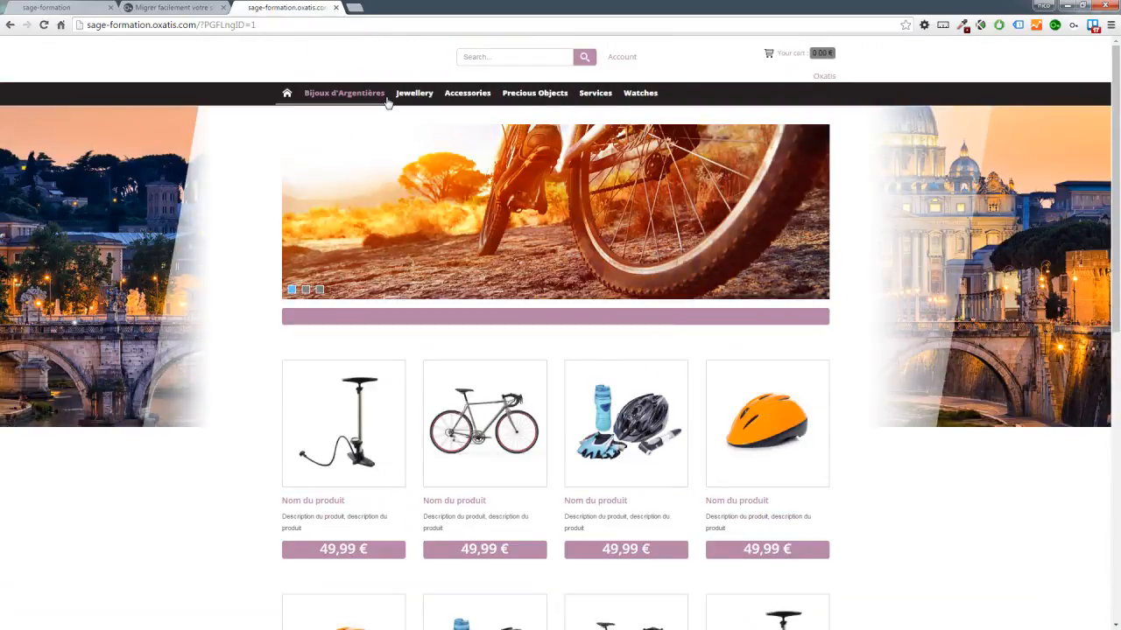
click(417, 97)
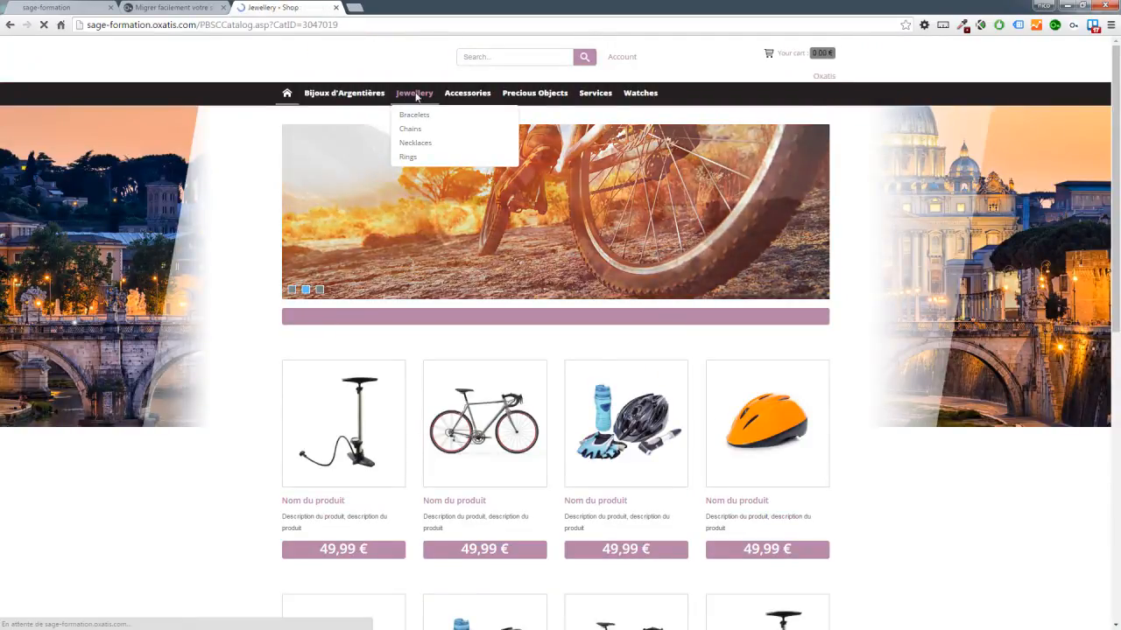
Step: Browse the Bracelets and Rings articles in the English shop and compare them with Catalogue (EN) in Sage
click(416, 222)
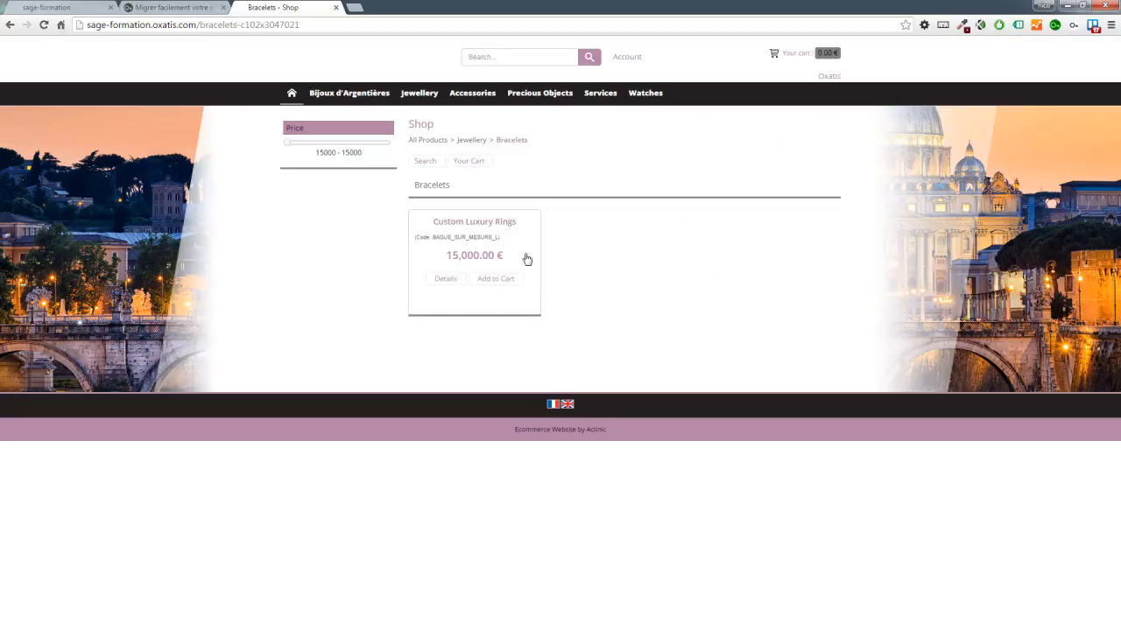
click(465, 146)
click(715, 283)
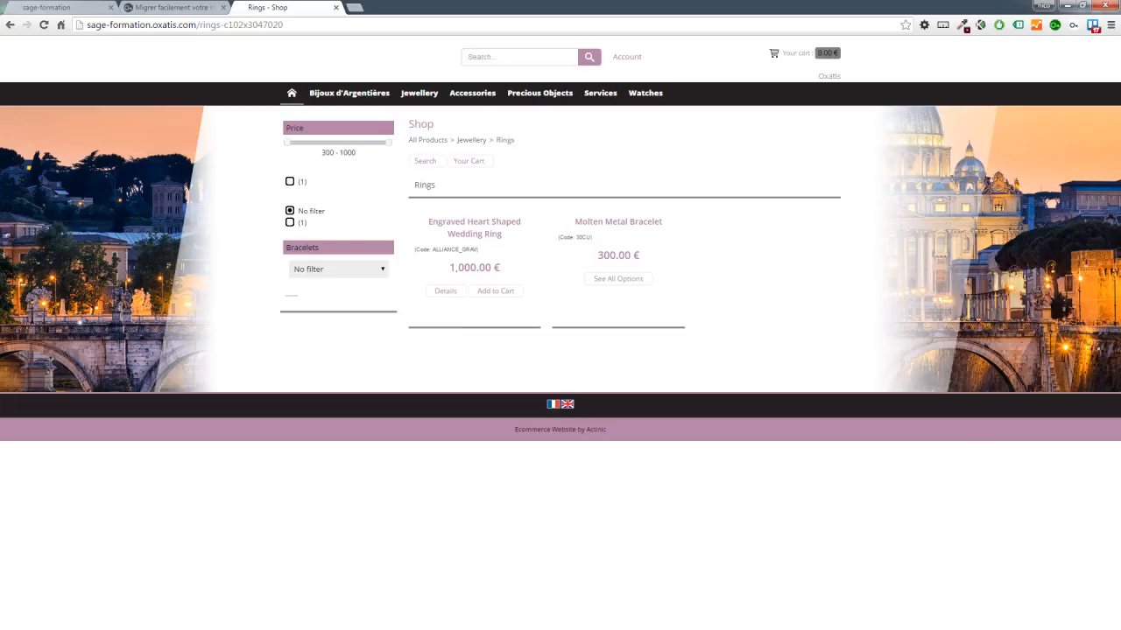
key(alt+Tab)
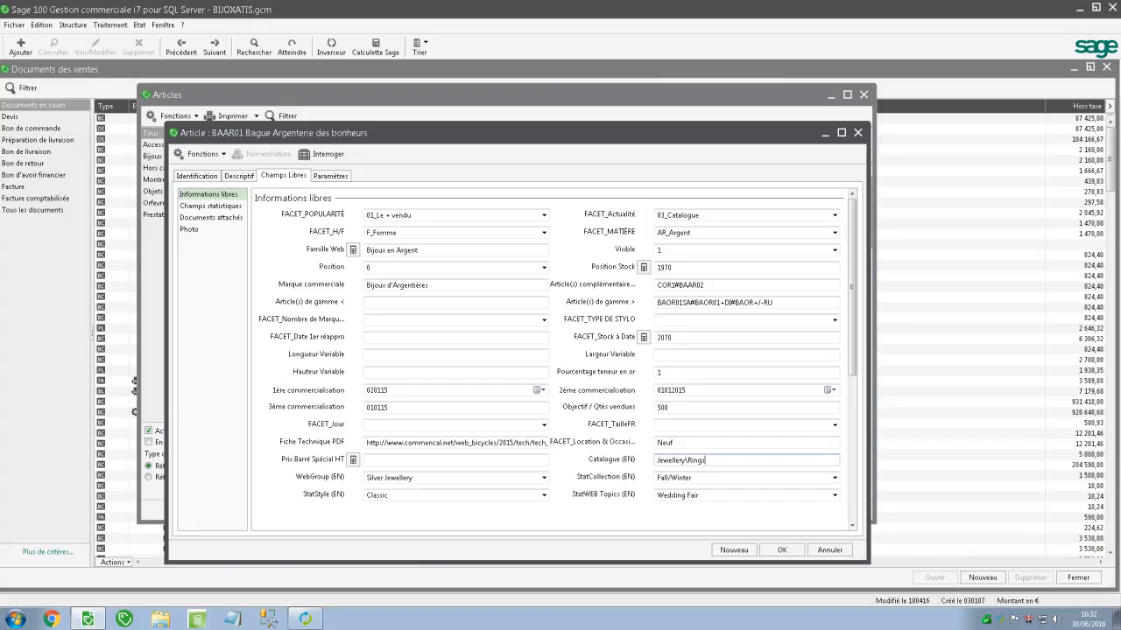
key(alt+Tab)
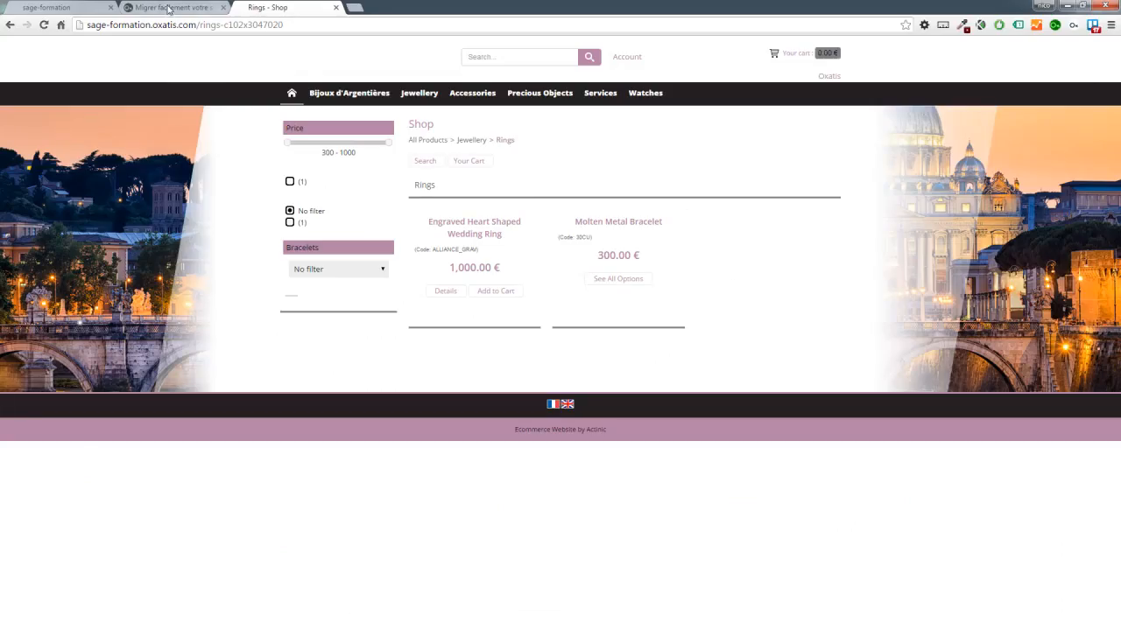
Step: Close the two extra browser tabs and open the SmartFeeds exports dashboard in the Oxatis back office
click(224, 8)
click(224, 8)
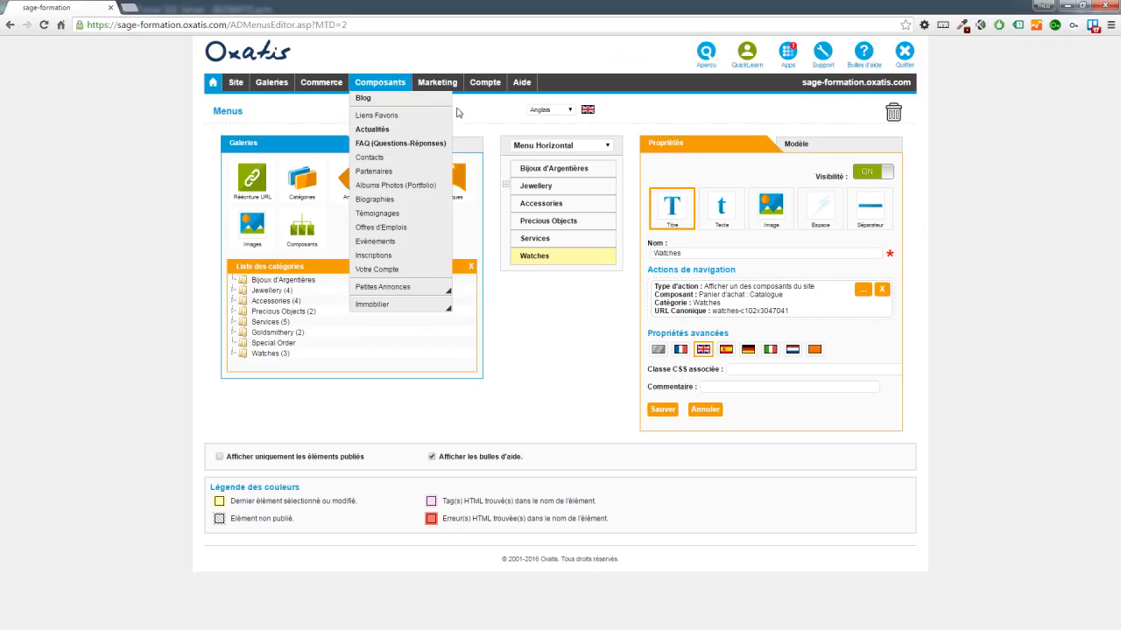
mouse_move(446, 87)
click(504, 336)
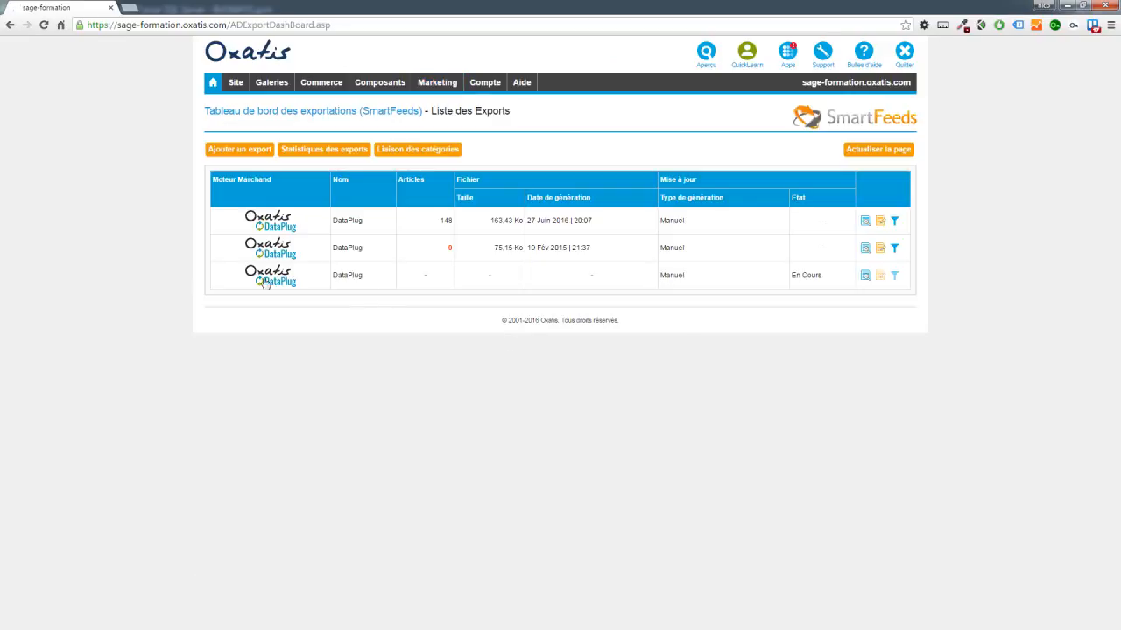
Step: Check the state of the pending DataPlug export and refresh the exports list
drag(833, 280, 791, 278)
click(794, 274)
click(860, 151)
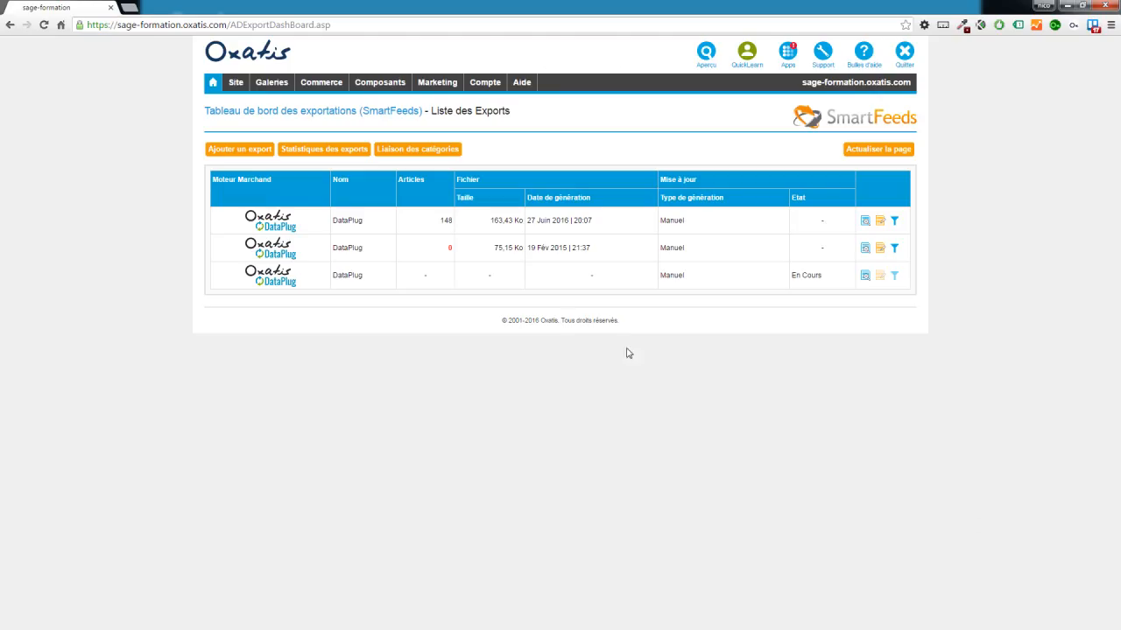
Step: Open the option types list and edit the properties of the Bracelets option type
mouse_move(317, 88)
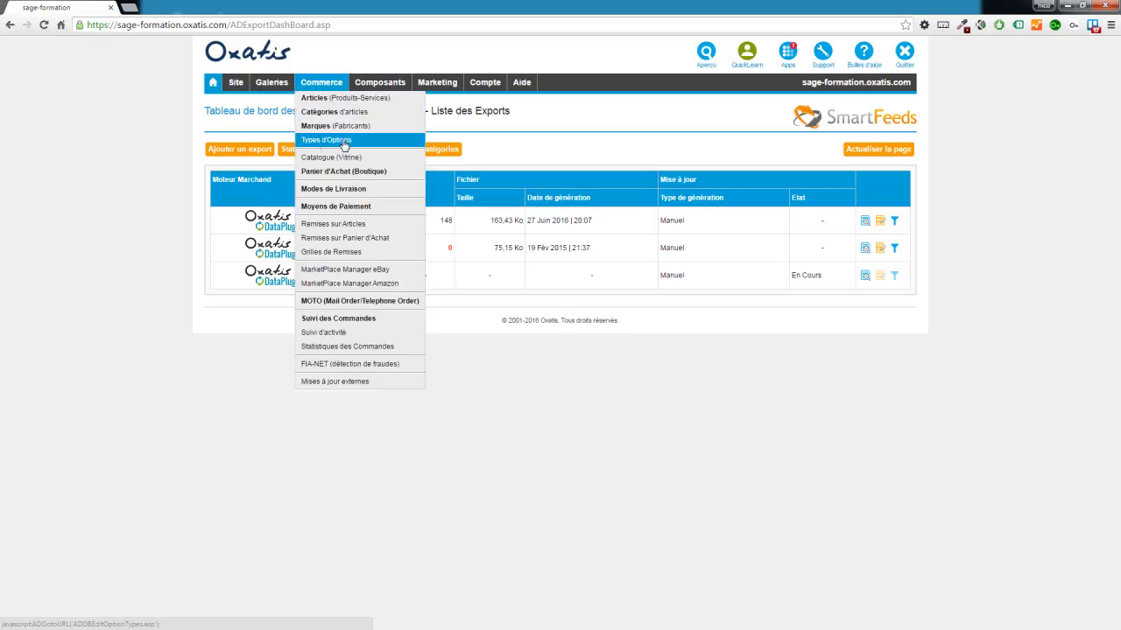
click(406, 147)
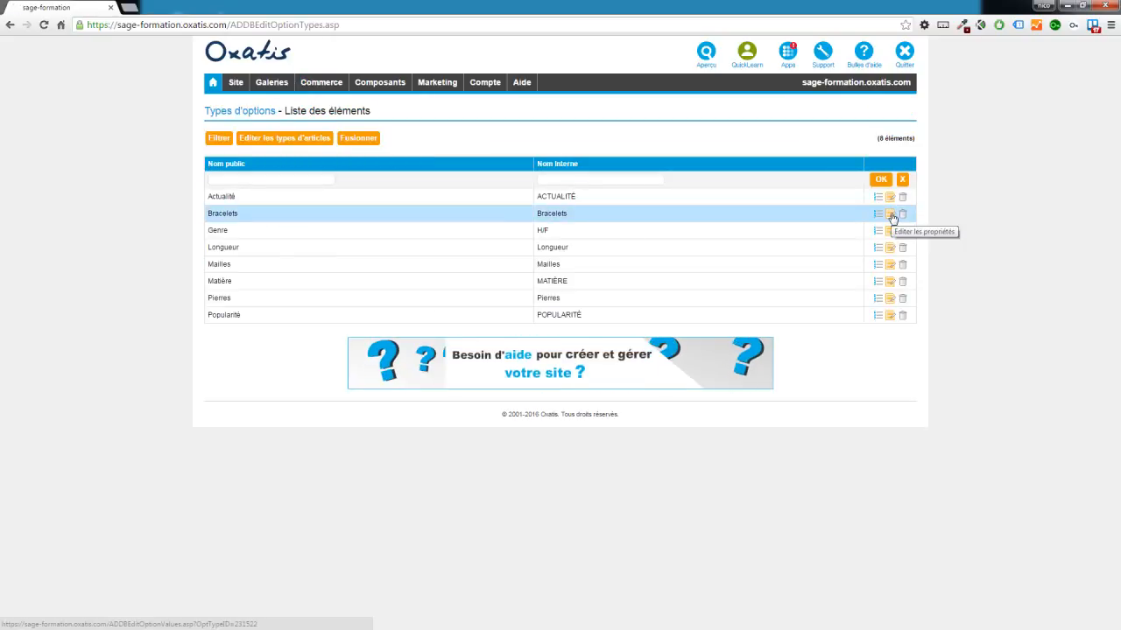
click(890, 214)
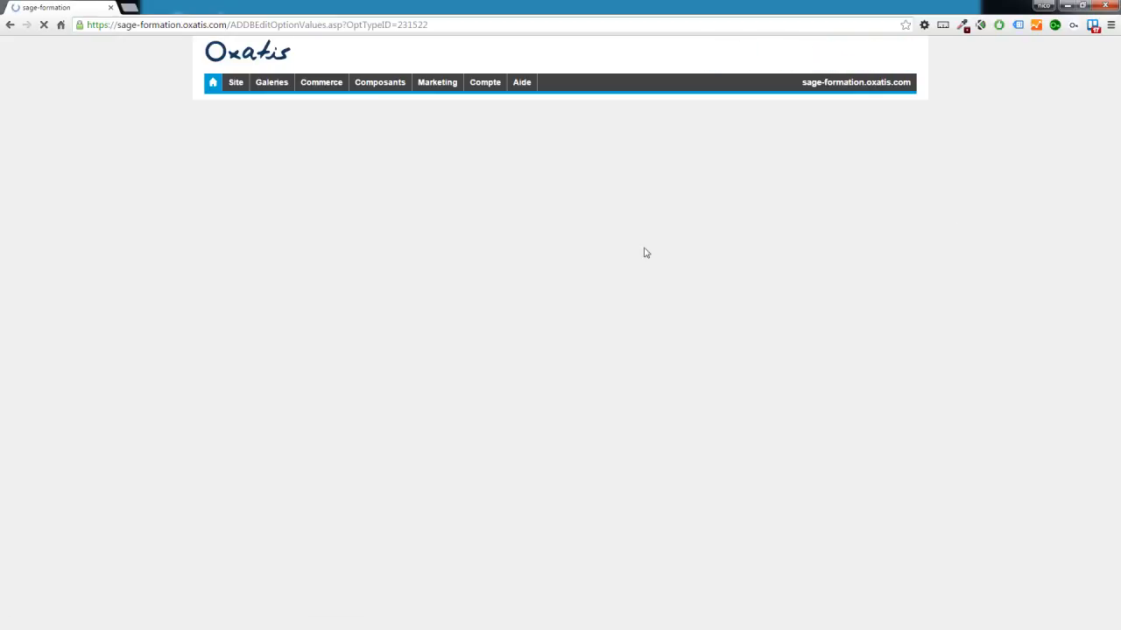
Step: Try renaming the Cuir value of the Bracelets option type to Cuirs, and restore the name Cuir
click(557, 274)
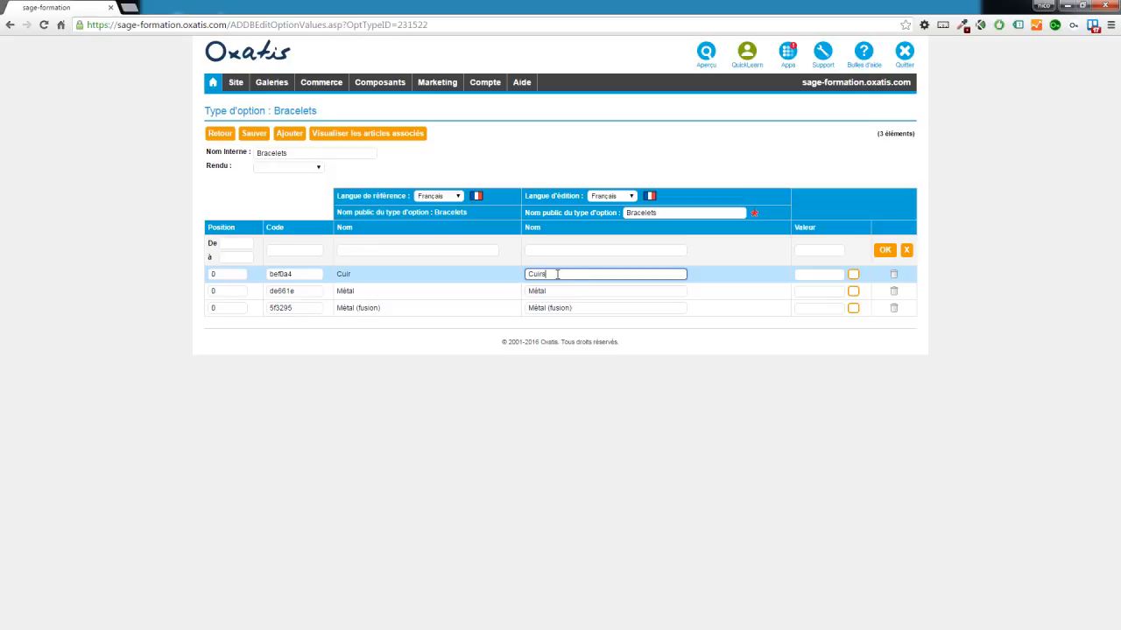
drag(298, 274, 268, 277)
click(307, 274)
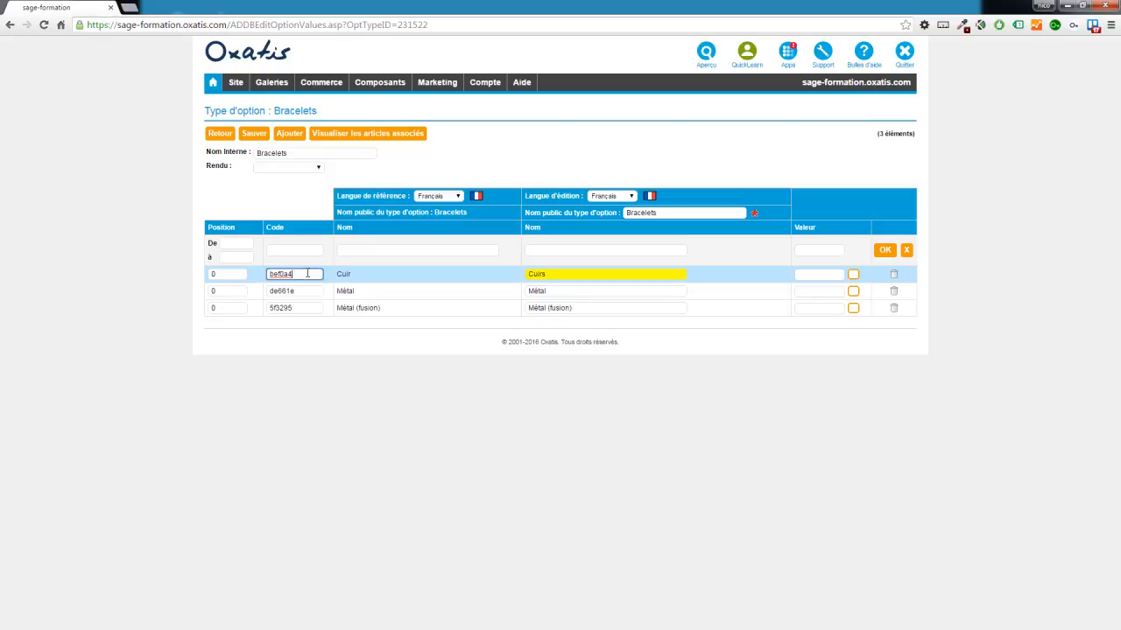
click(577, 275)
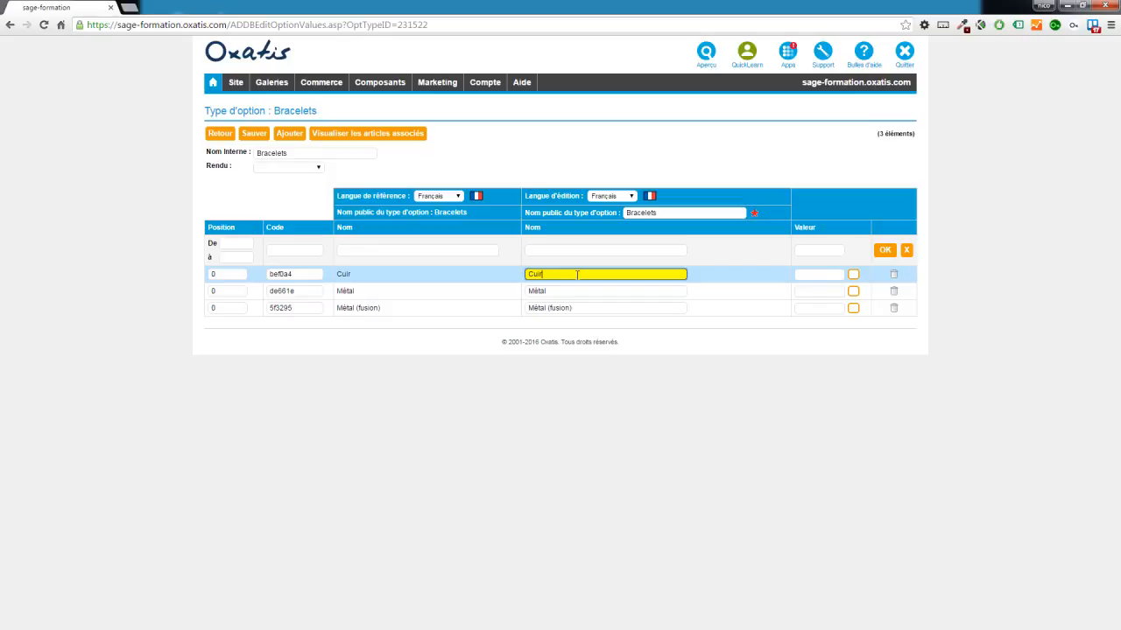
click(307, 167)
click(313, 154)
Step: Examine the Bracelets option type's translations with Anglais and Espagnol as editing language, and return to the option types list
click(631, 196)
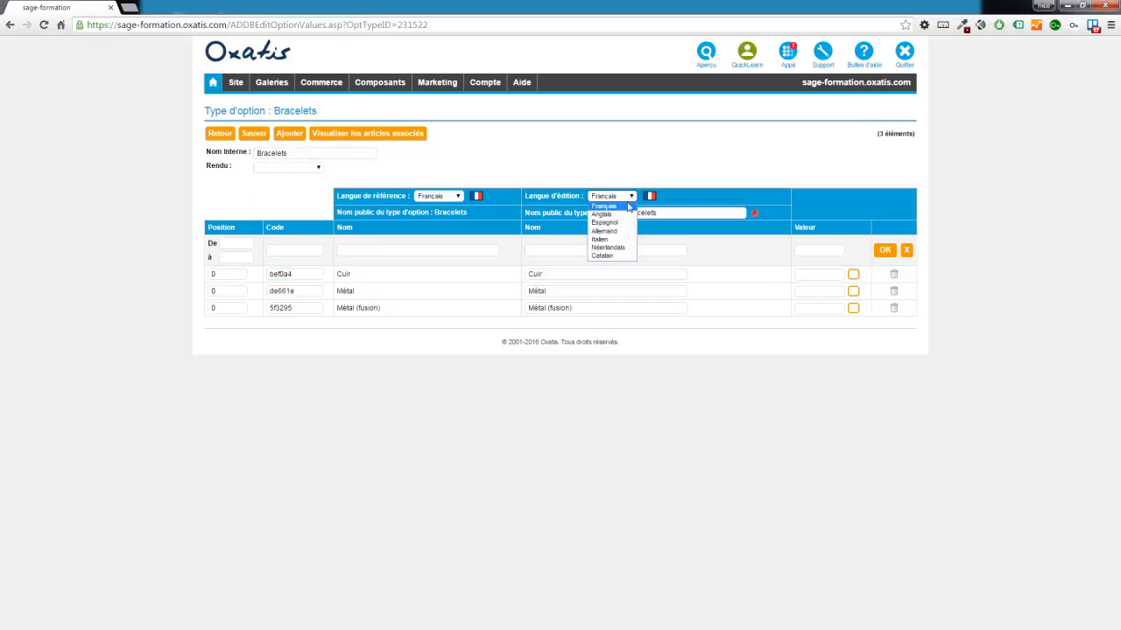
click(620, 216)
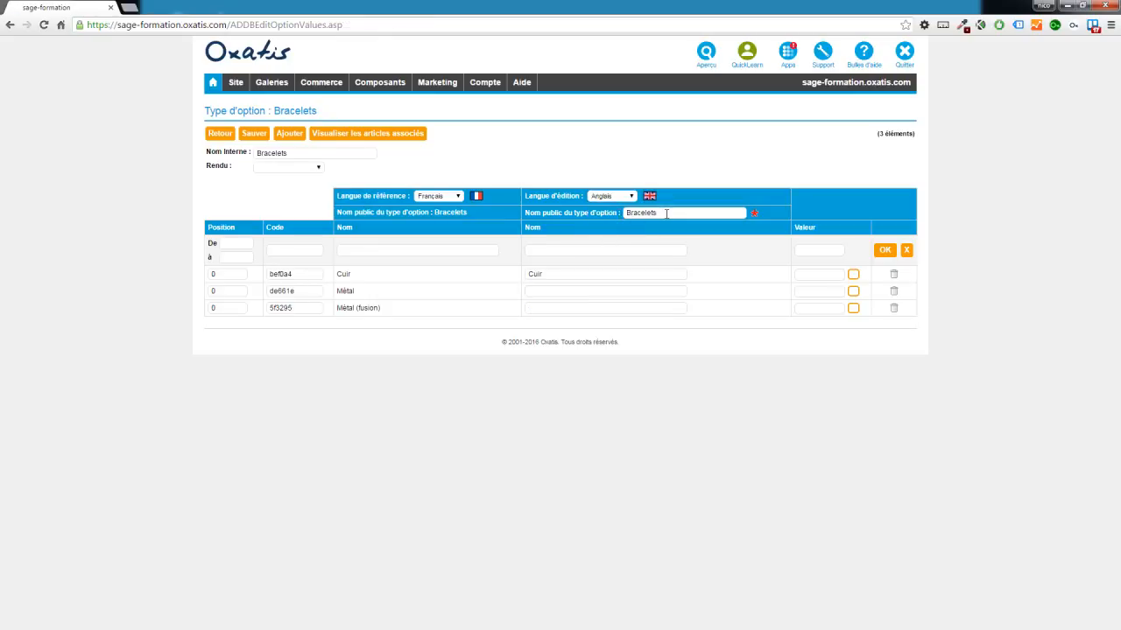
double_click(670, 211)
click(549, 292)
click(562, 308)
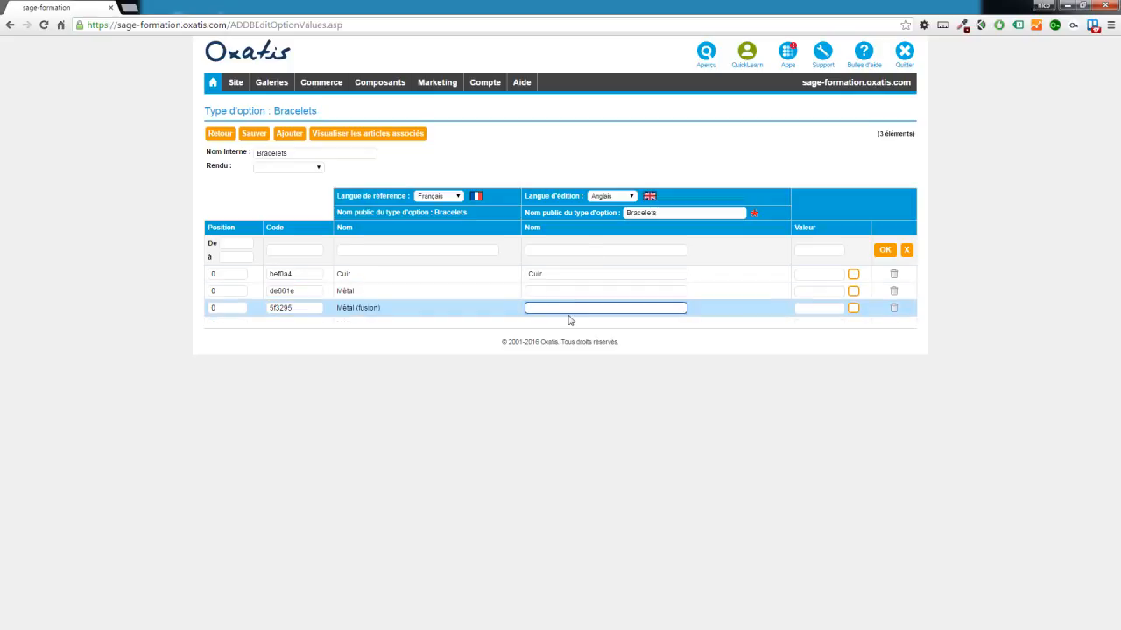
click(631, 197)
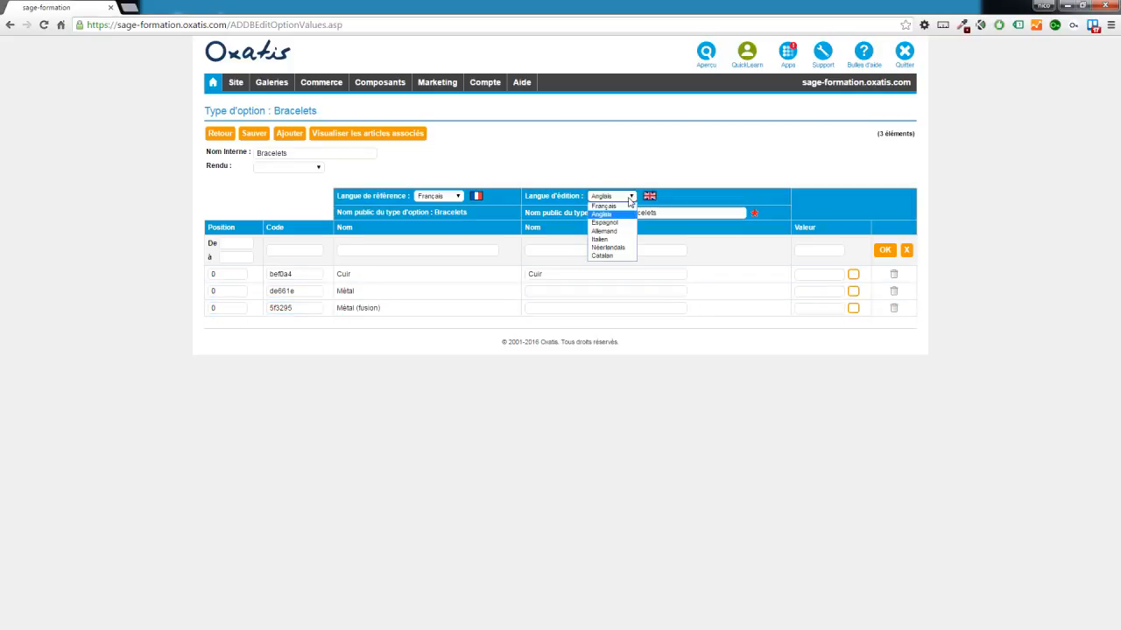
click(615, 223)
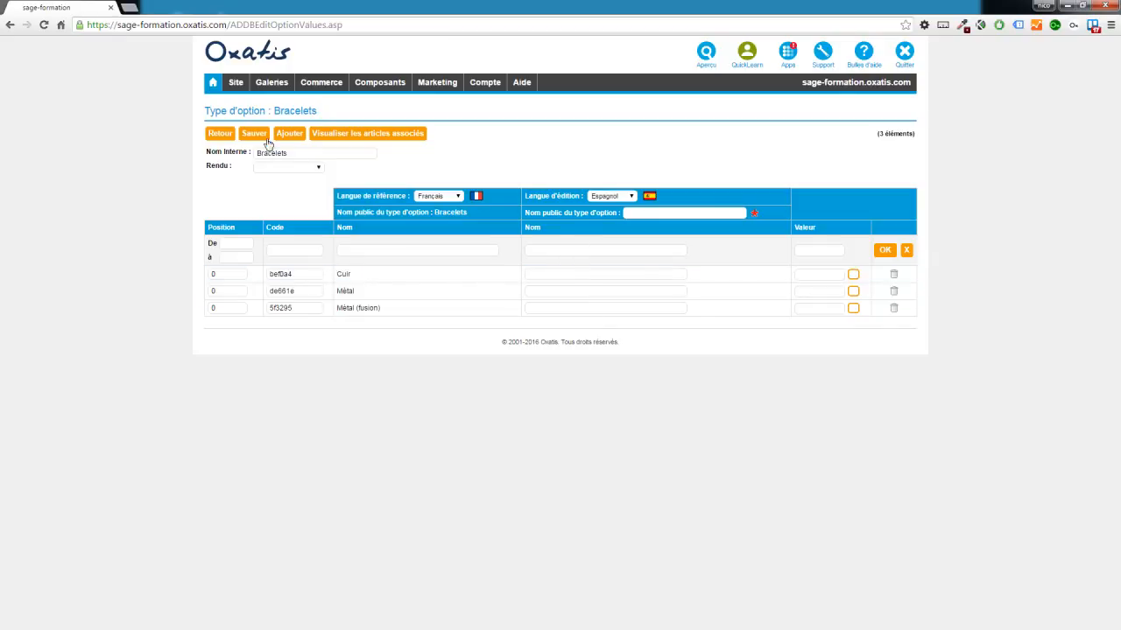
click(220, 133)
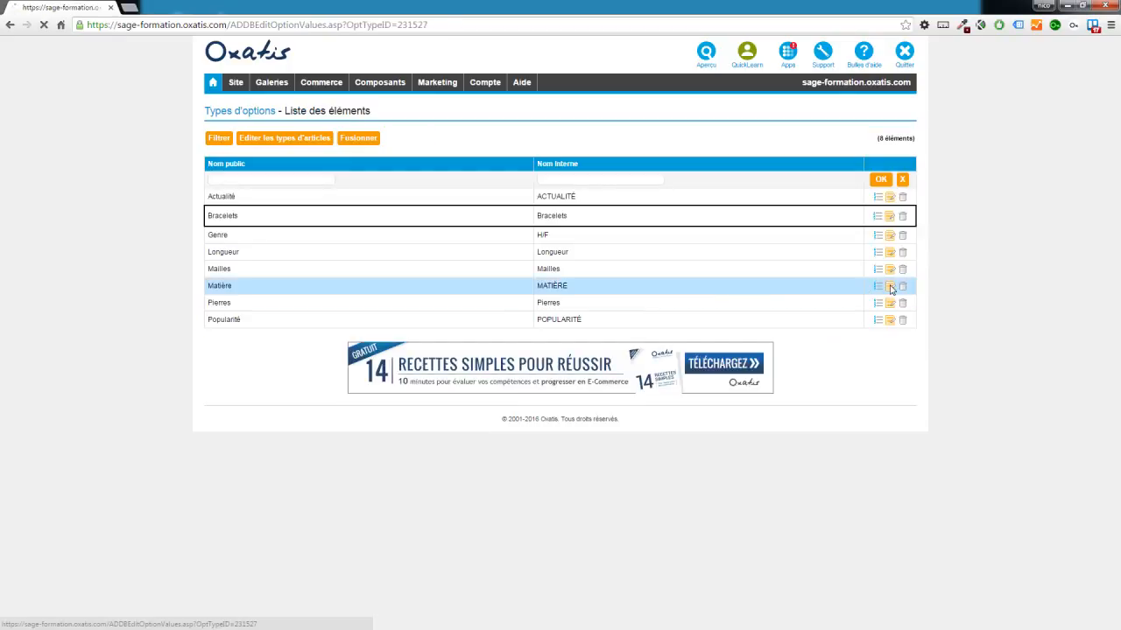
Step: Examine the Matière option type's value names with Anglais as editing language, and return to the list
click(889, 286)
click(627, 197)
click(610, 216)
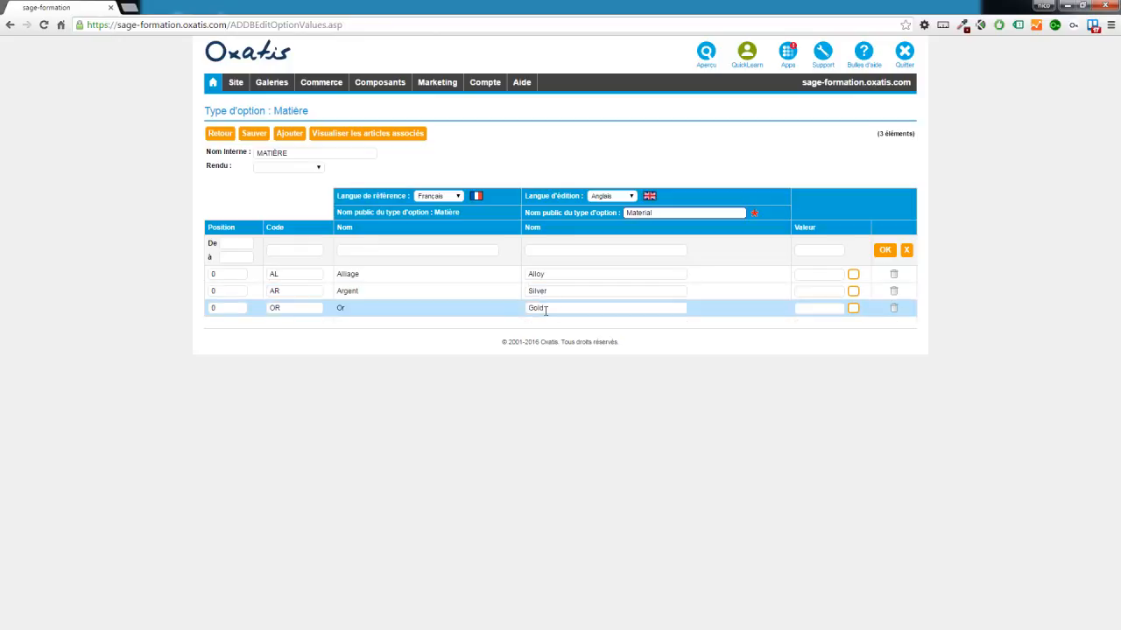
click(555, 275)
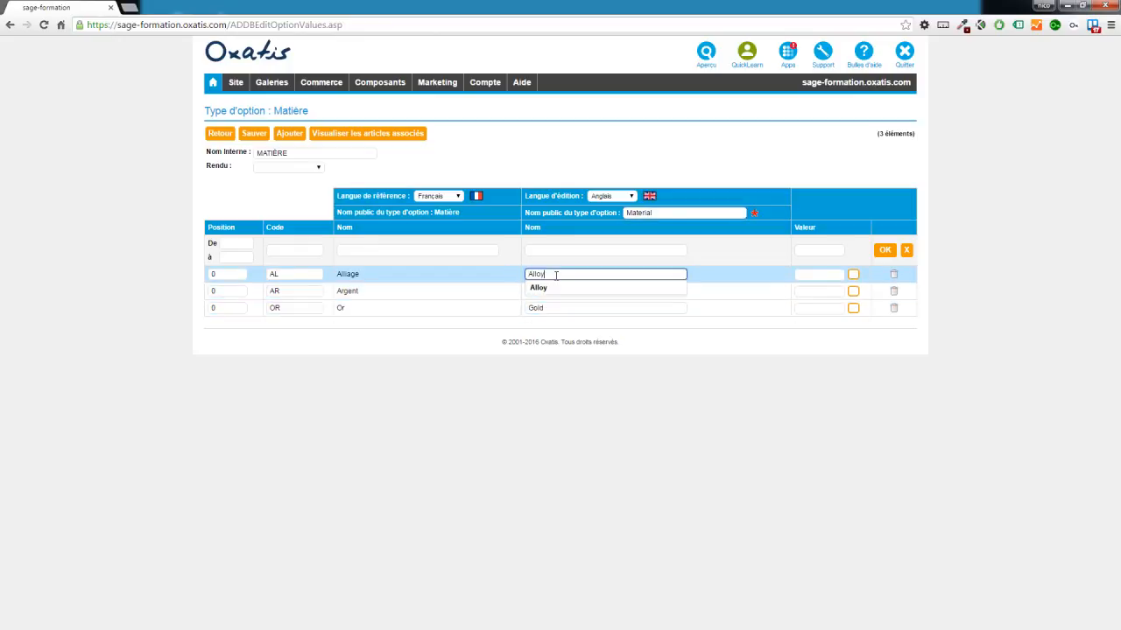
click(683, 344)
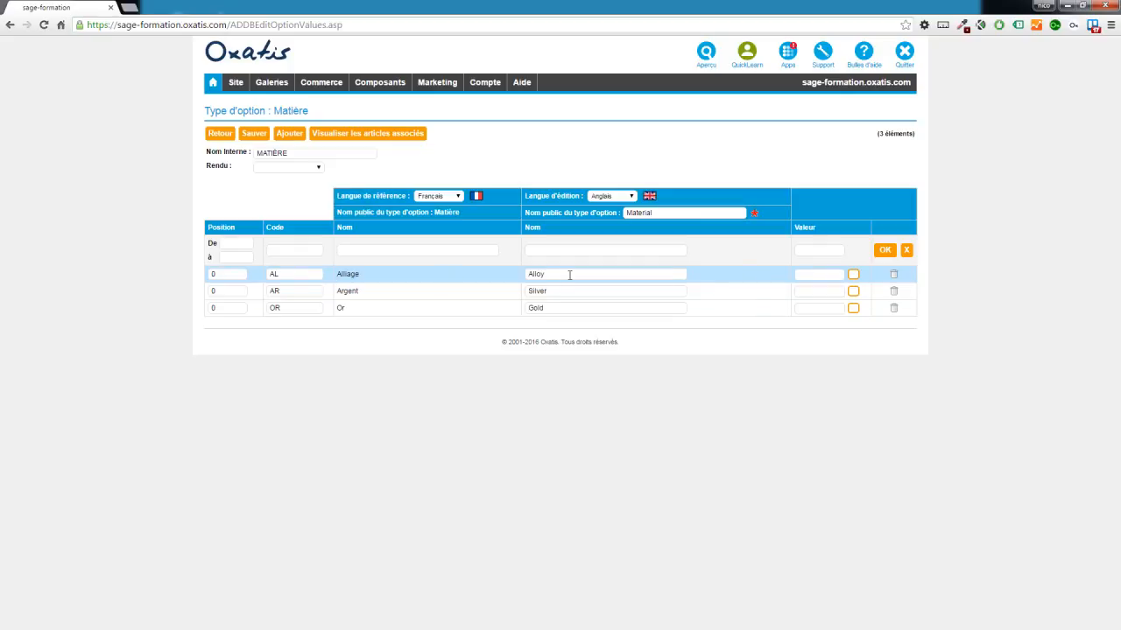
click(219, 134)
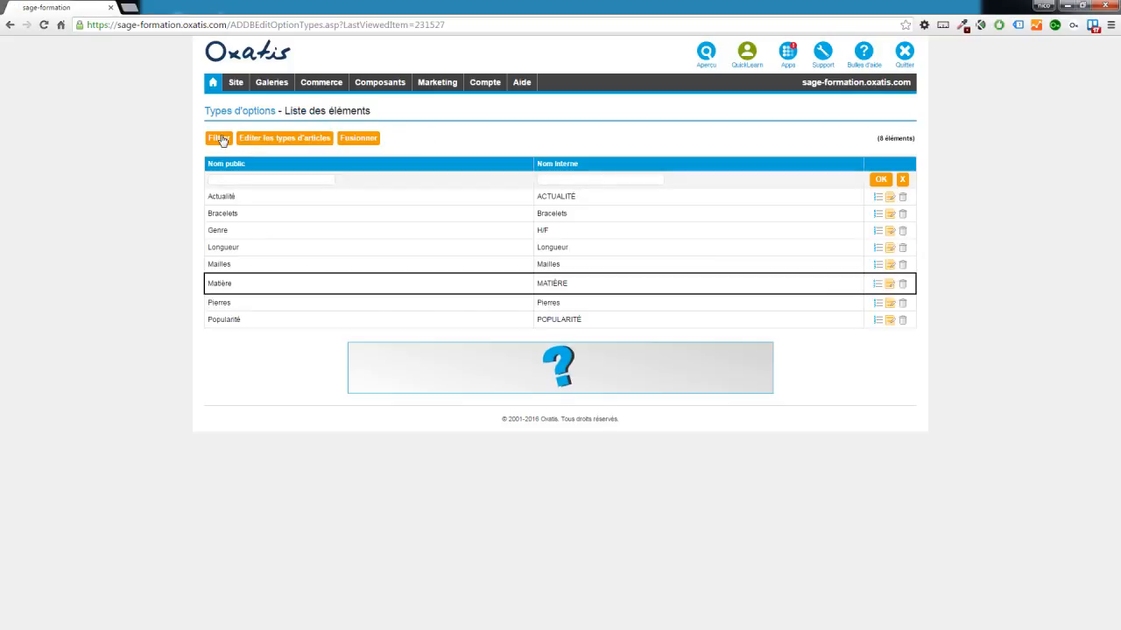
Step: Check which Pierres option values have names with Anglais as editing language, and return to the list
click(889, 304)
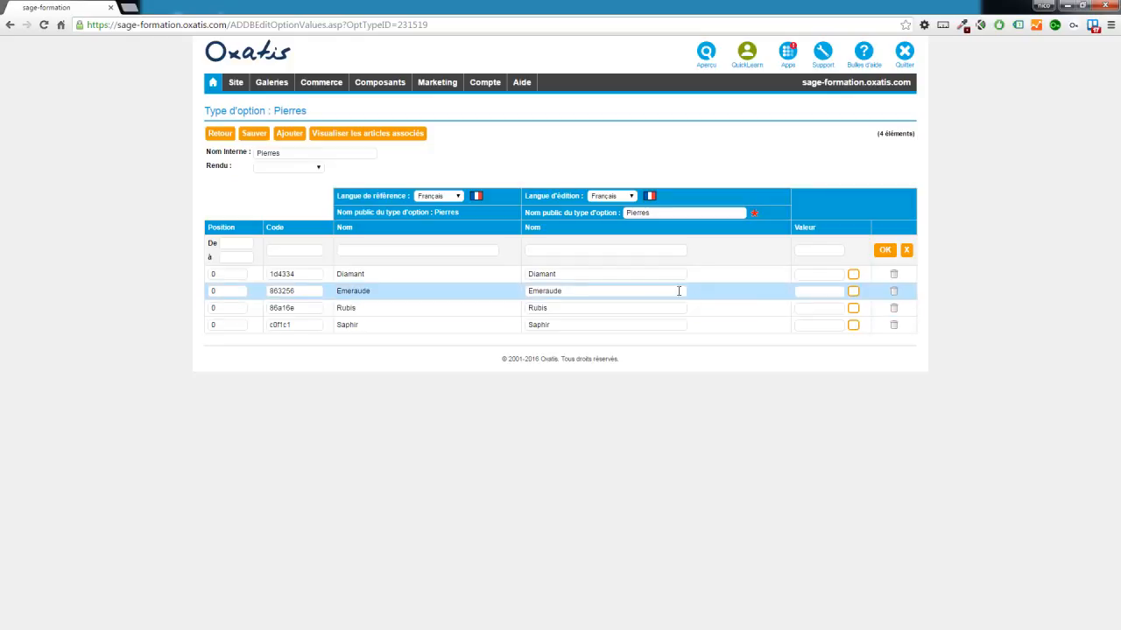
click(625, 198)
click(617, 215)
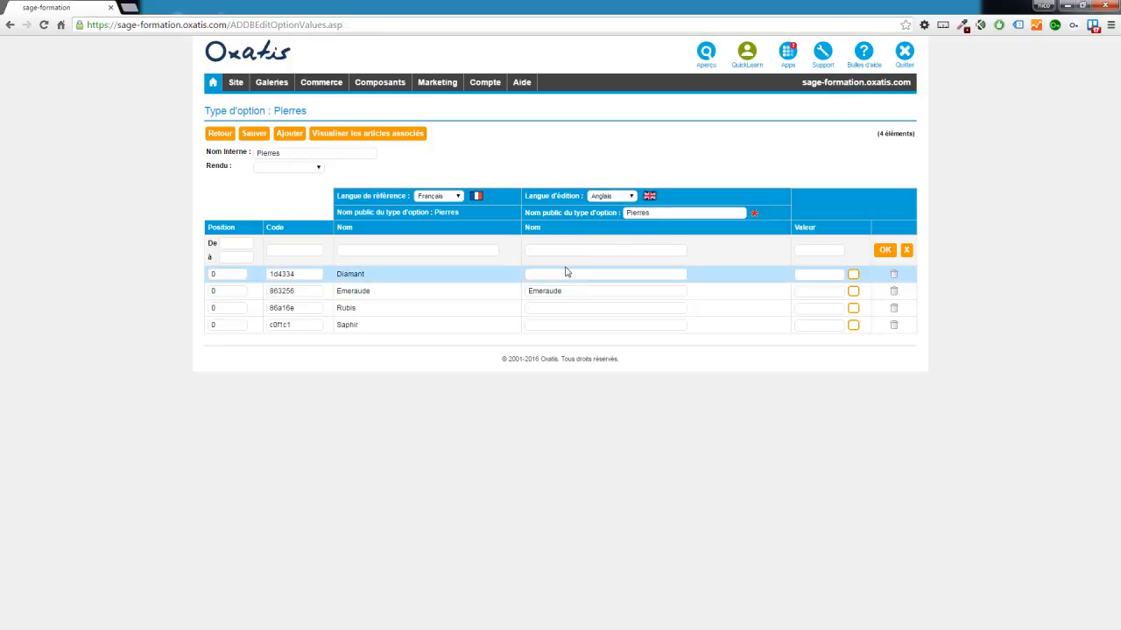
click(561, 307)
click(563, 324)
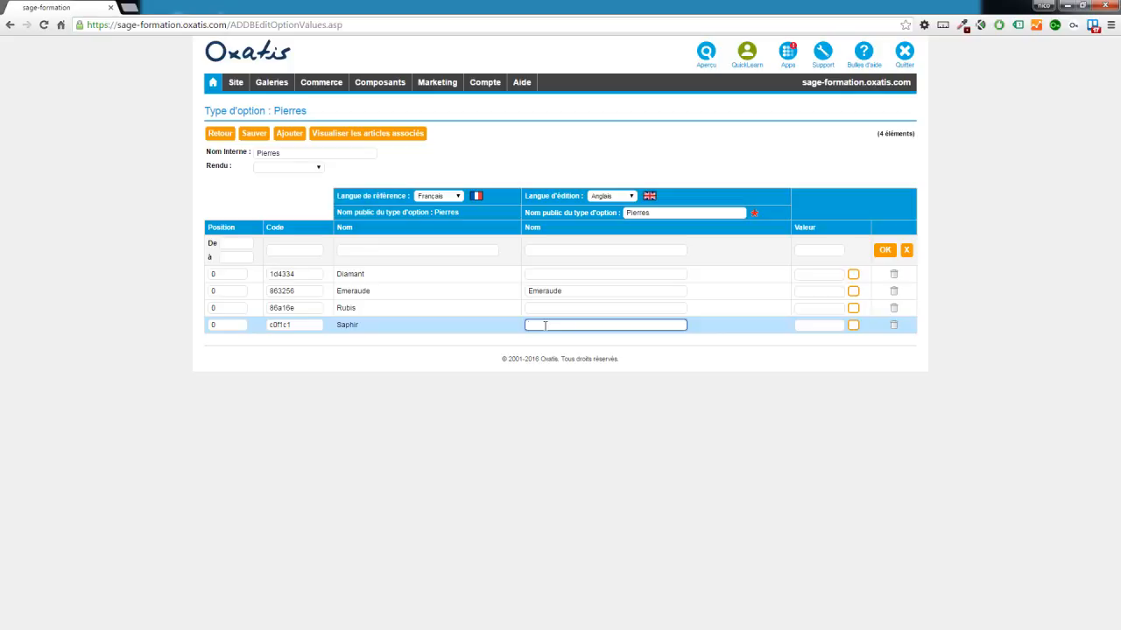
click(219, 135)
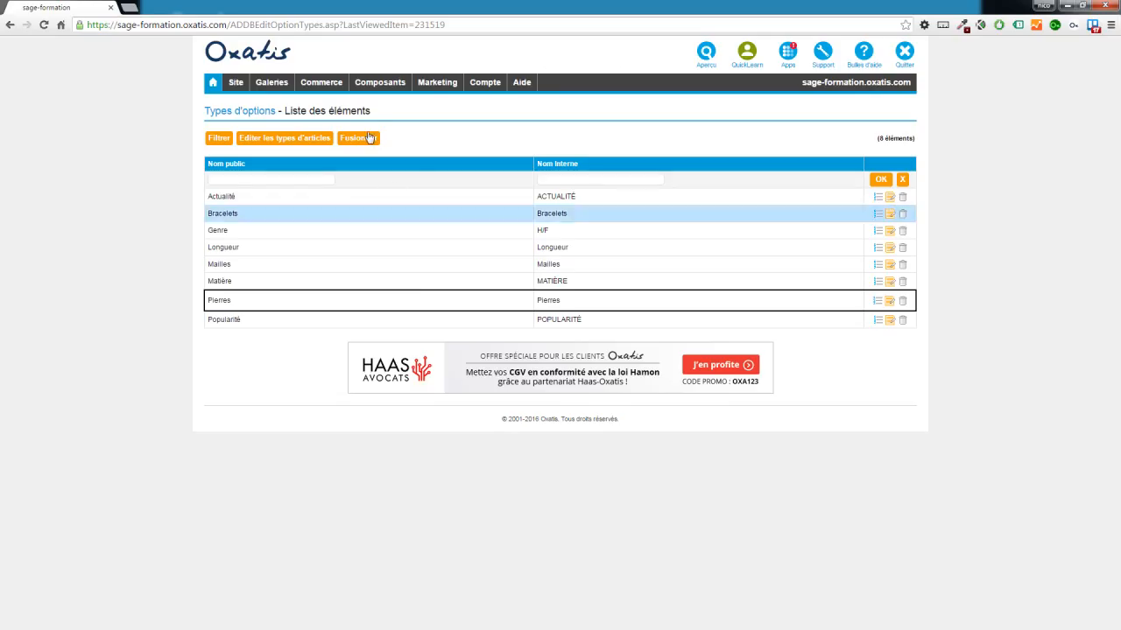
Step: Open the Colissimo delivery method and restrict its display to when the language is Français, saving the change
mouse_move(321, 82)
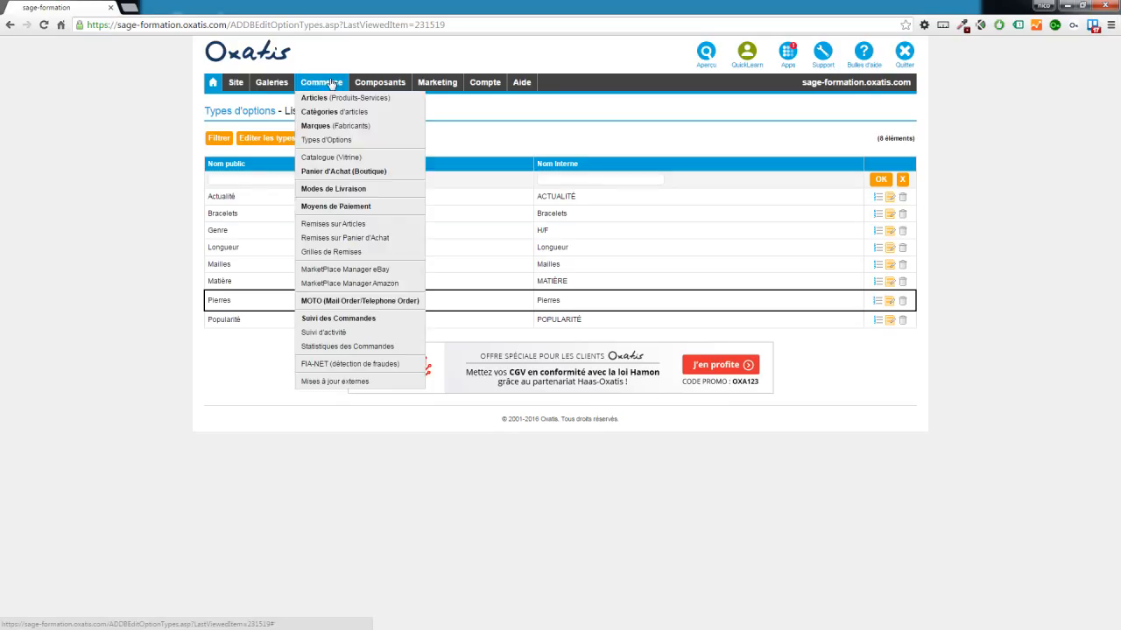
click(332, 188)
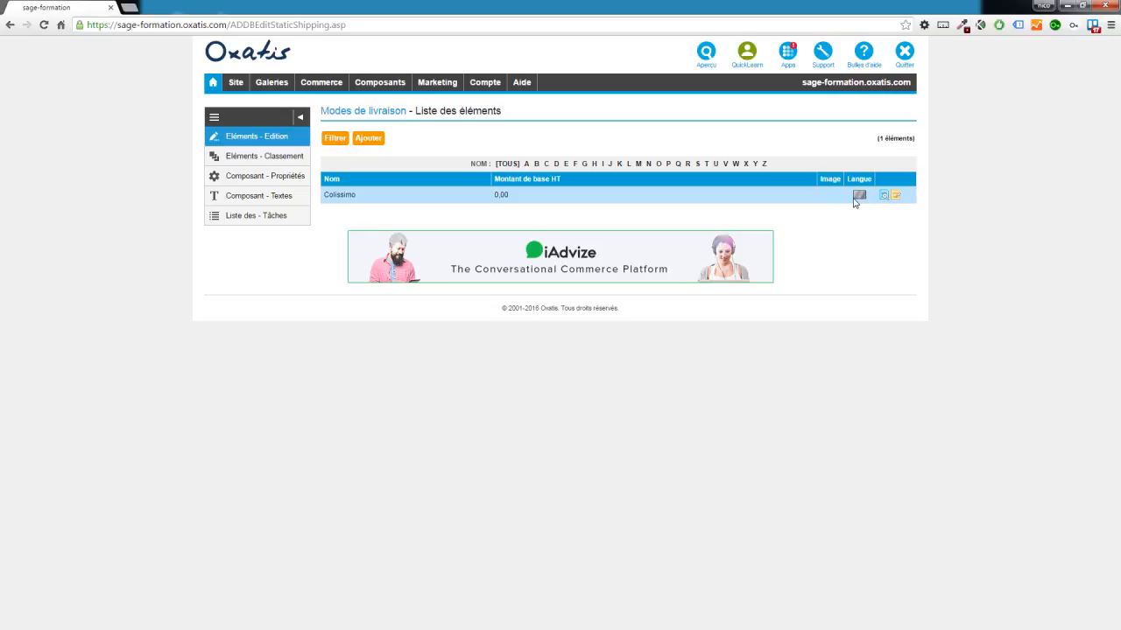
click(883, 196)
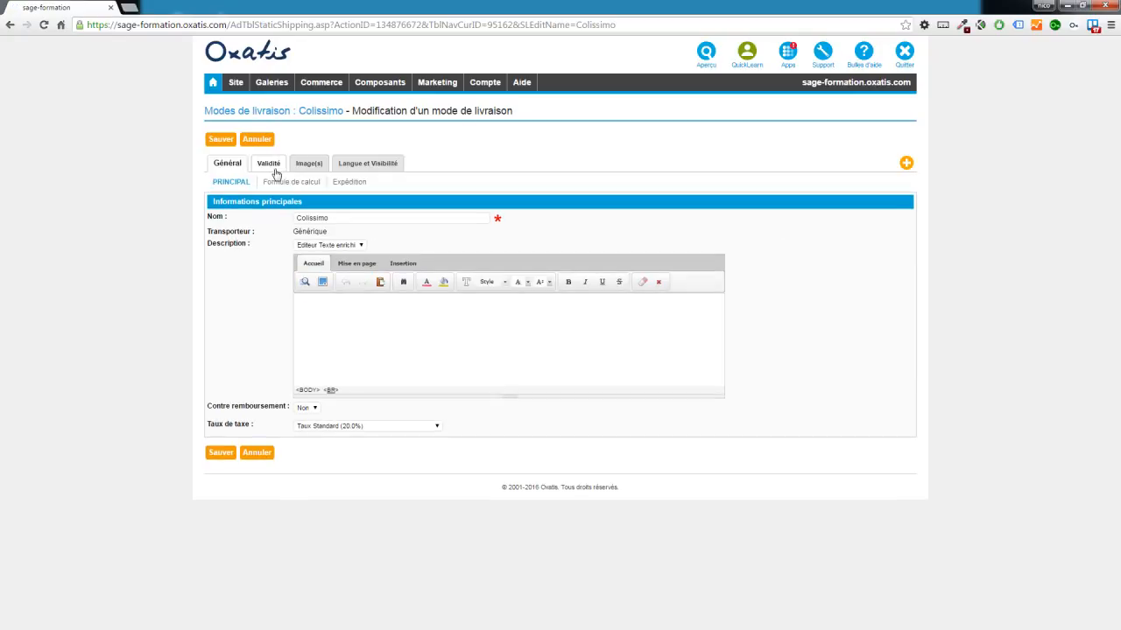
click(364, 164)
click(290, 220)
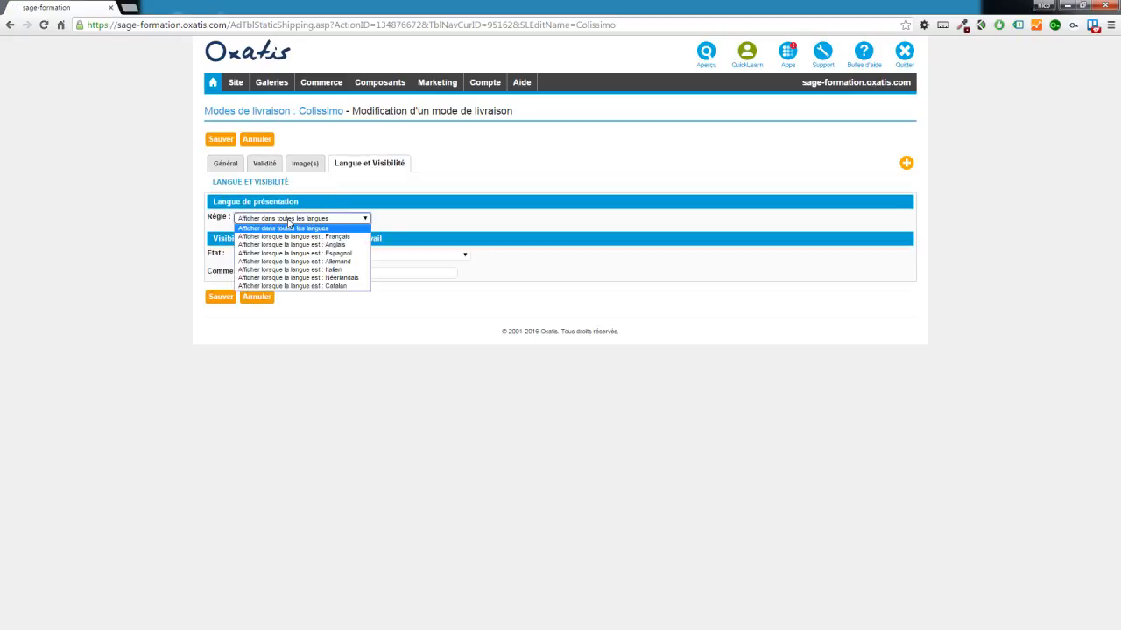
click(287, 236)
click(215, 142)
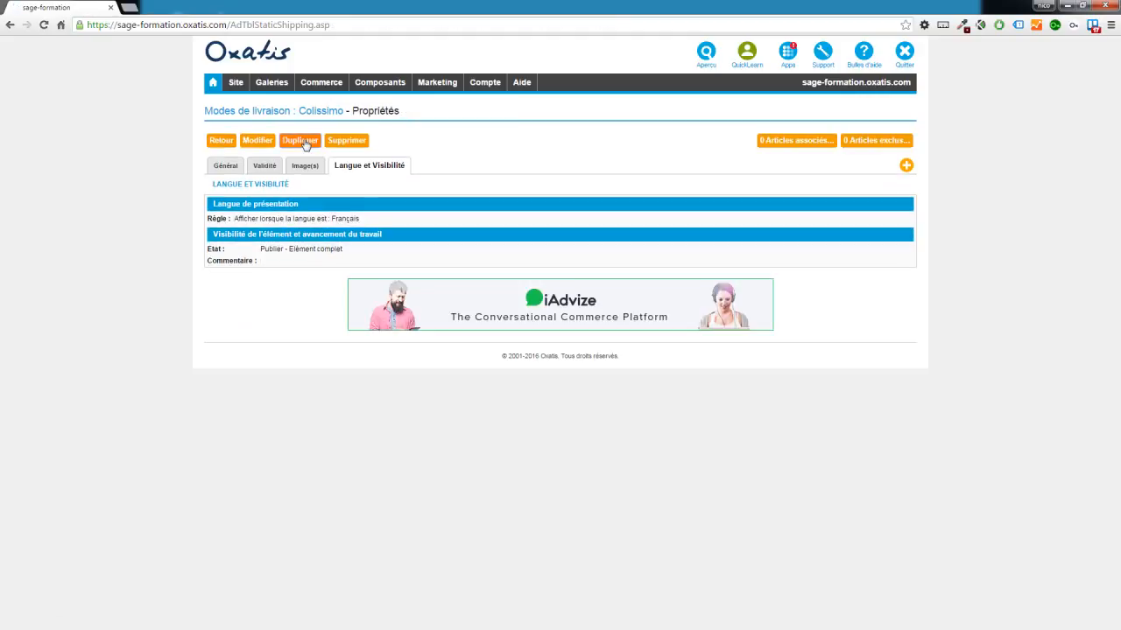
Step: Duplicate the Colissimo delivery method as Colissimo internationale, displayed only when the language is Anglais
click(300, 141)
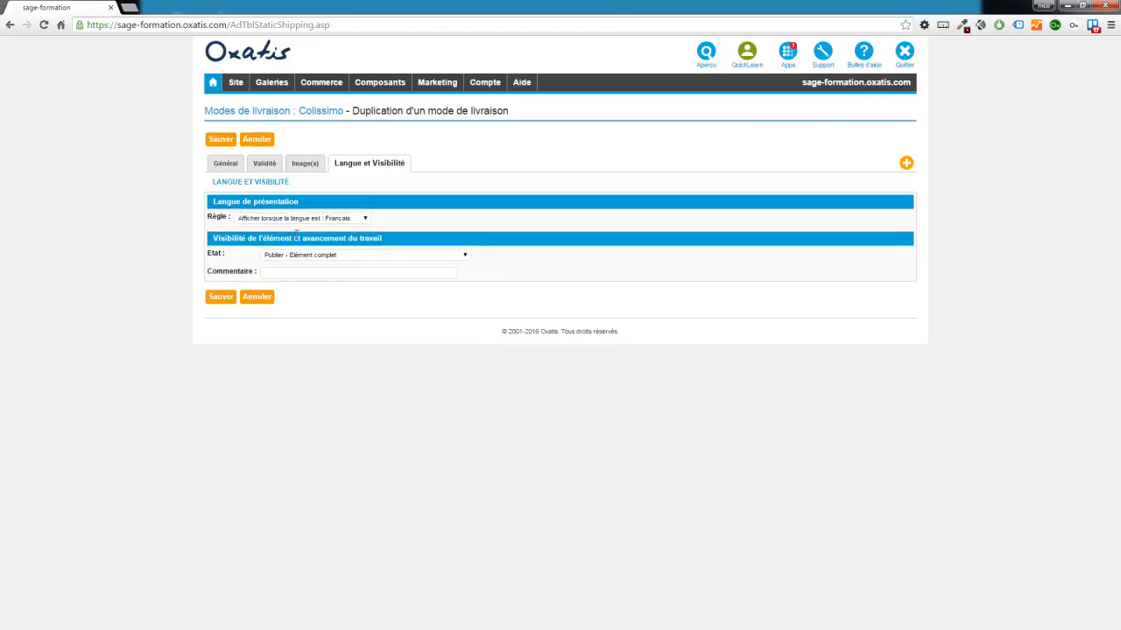
click(352, 219)
click(302, 245)
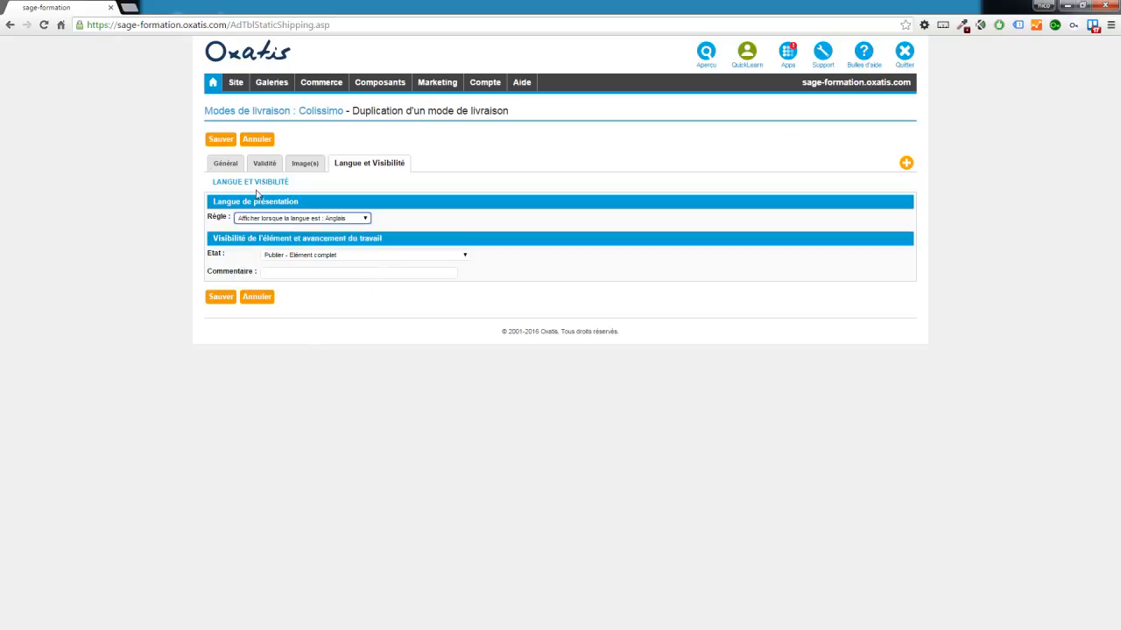
click(217, 163)
click(341, 220)
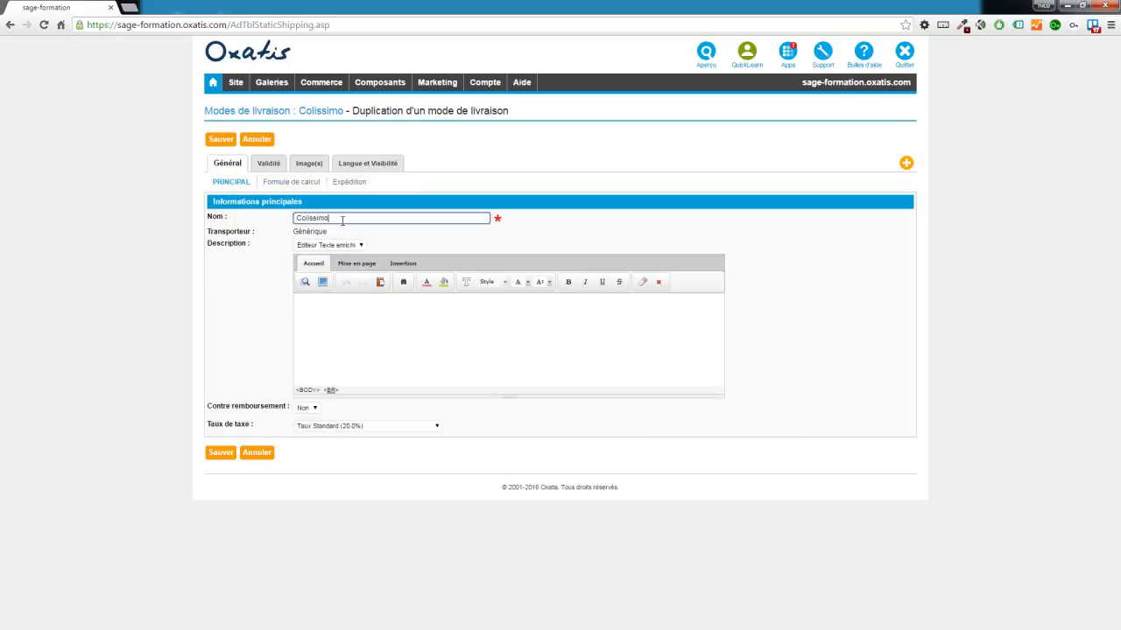
text(I)
Step: Limit the Colissimo internationale method's geographic validity to Royaume-Uni, save it, and return to the delivery methods list
click(268, 165)
click(349, 182)
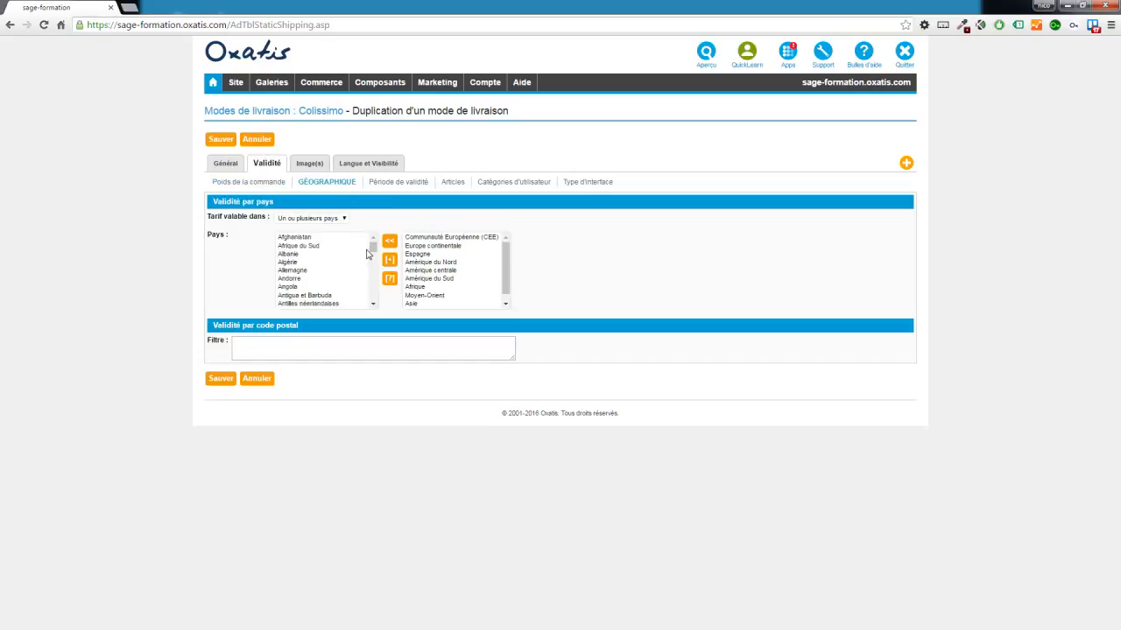
mouse_move(373, 251)
mouse_down()
mouse_move(373, 278)
mouse_move(373, 264)
mouse_up()
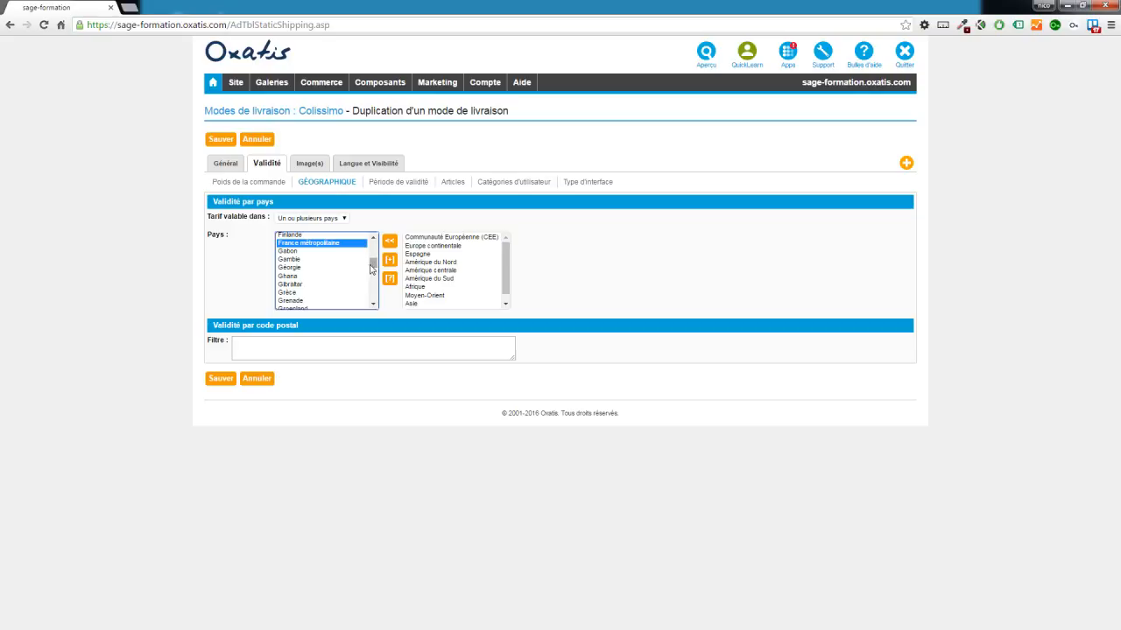
key(r)
key(r)
key(r)
key(r)
key(r)
key(r)
key(r)
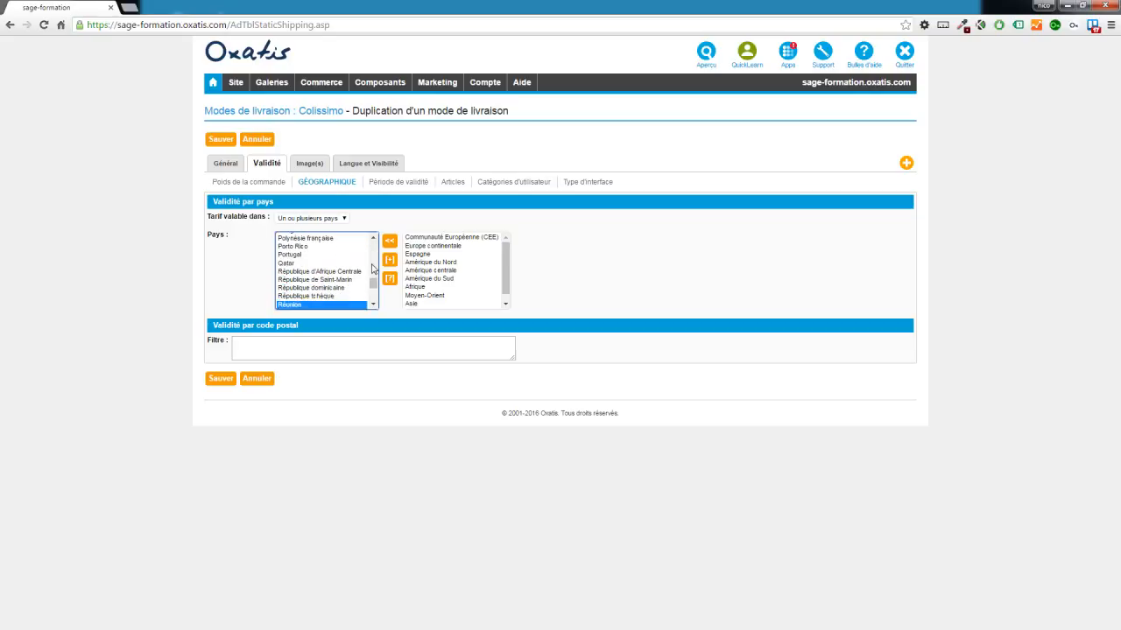
key(r)
click(330, 297)
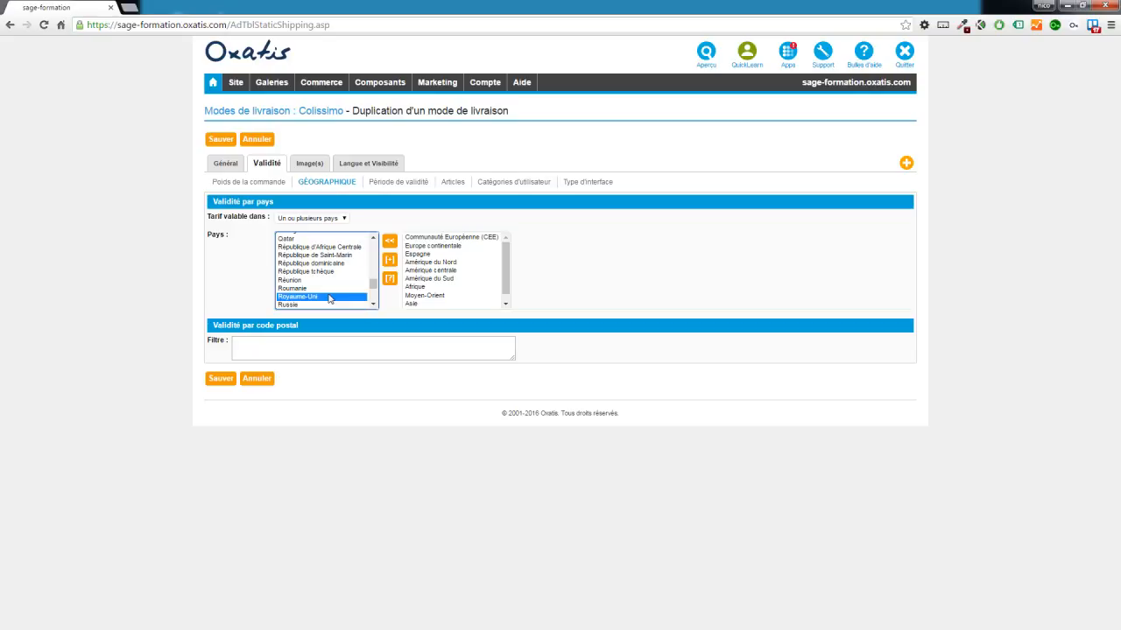
click(222, 140)
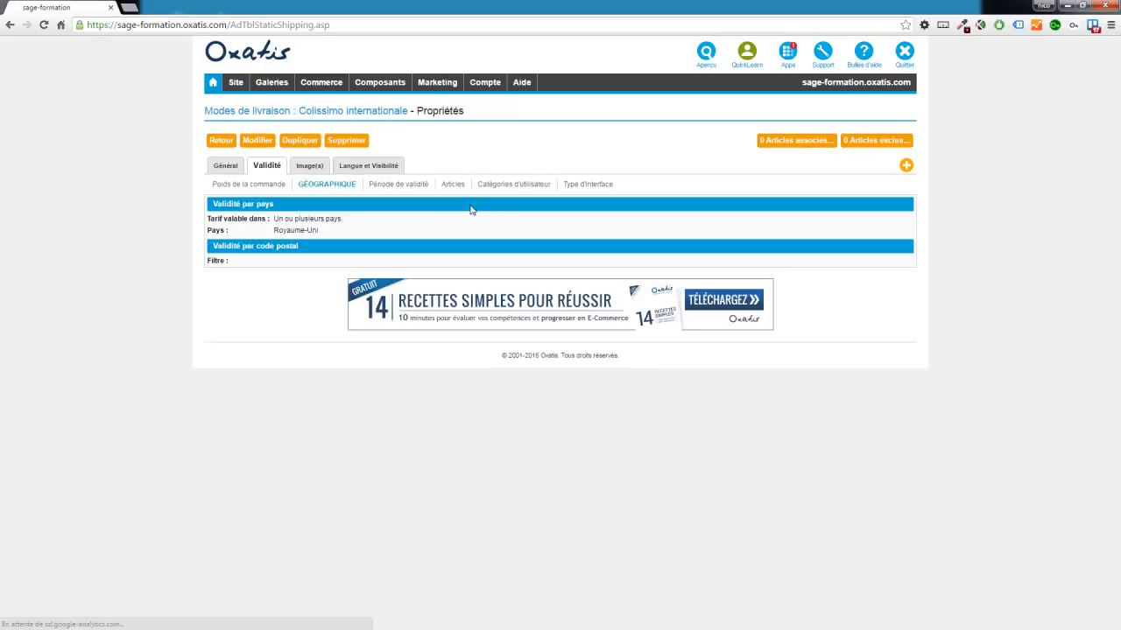
click(220, 141)
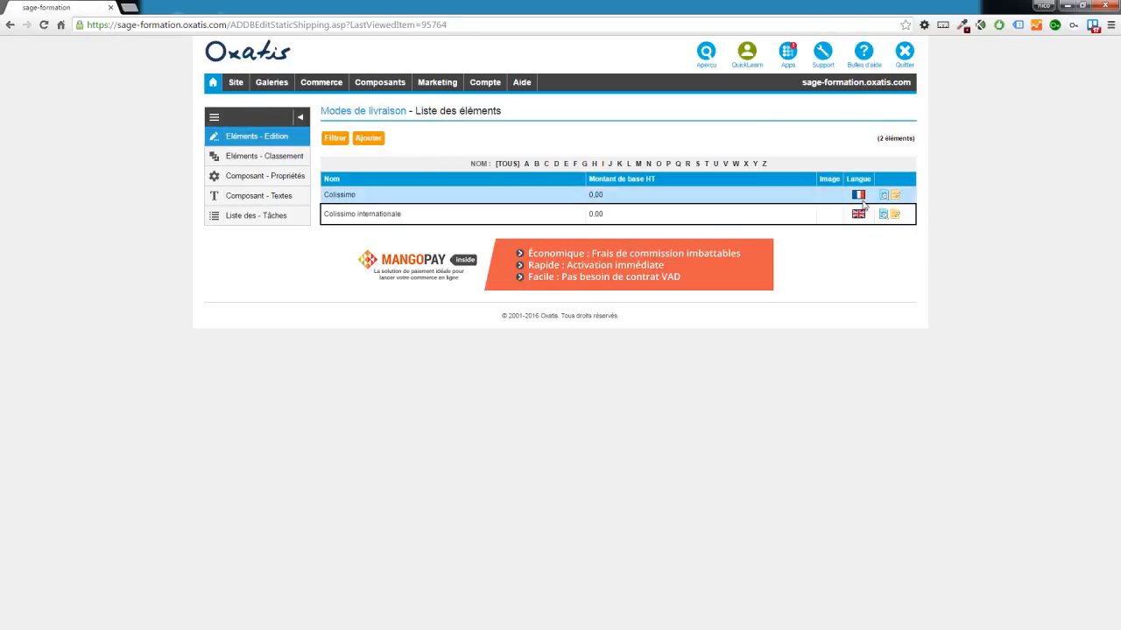
Step: Open the Virement bancaire payment method and restrict its display to when the language is Français, saving the change
mouse_move(321, 82)
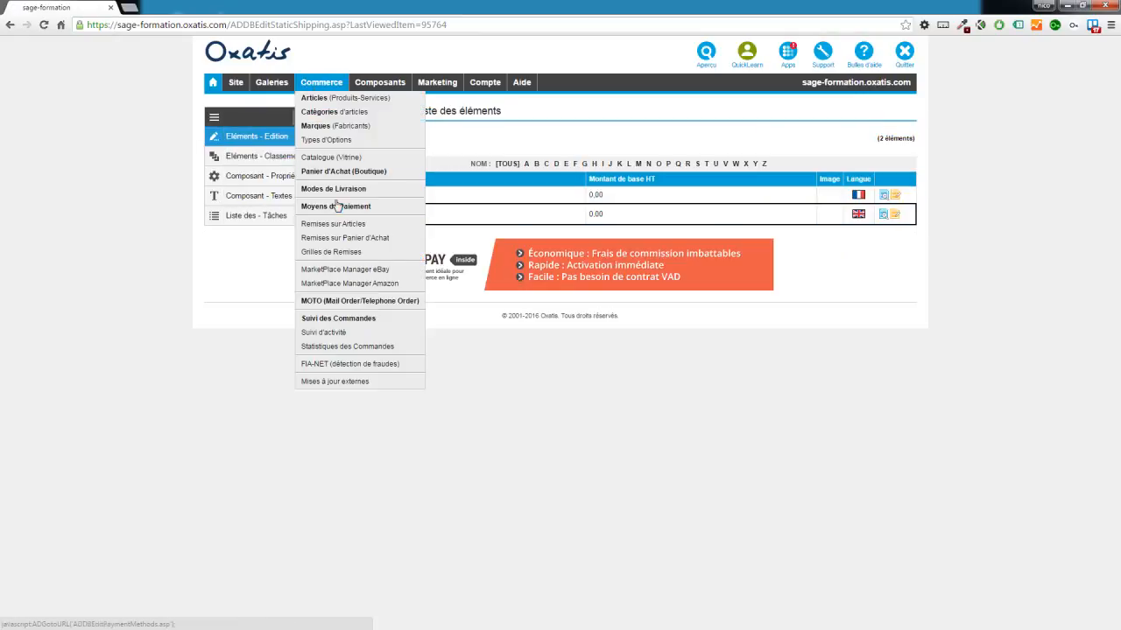
click(338, 275)
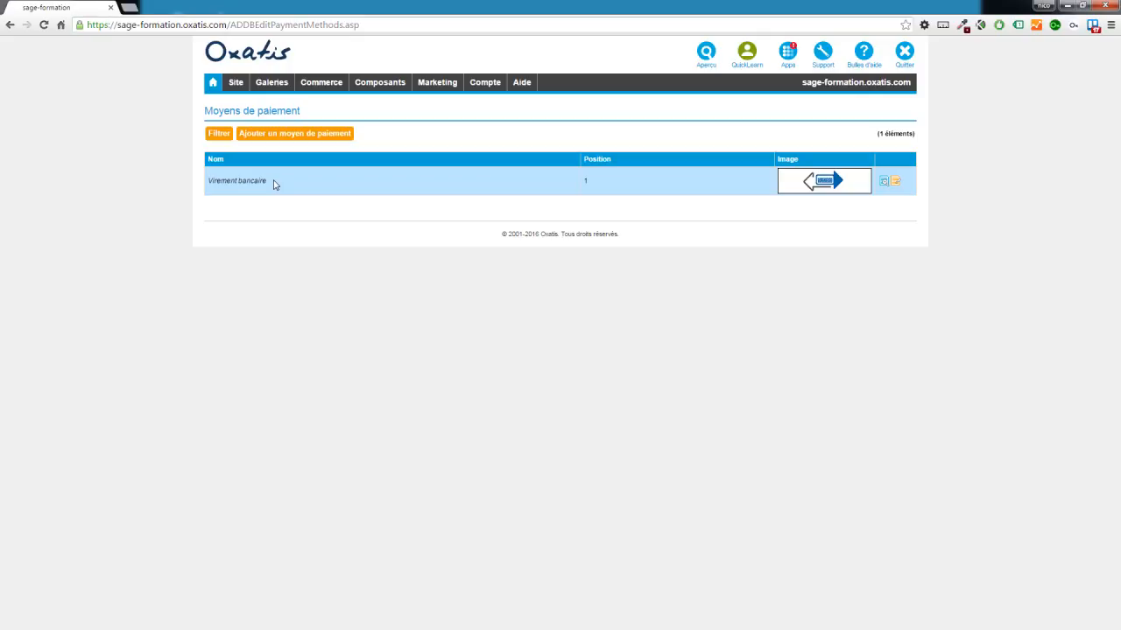
drag(275, 181, 213, 188)
click(894, 181)
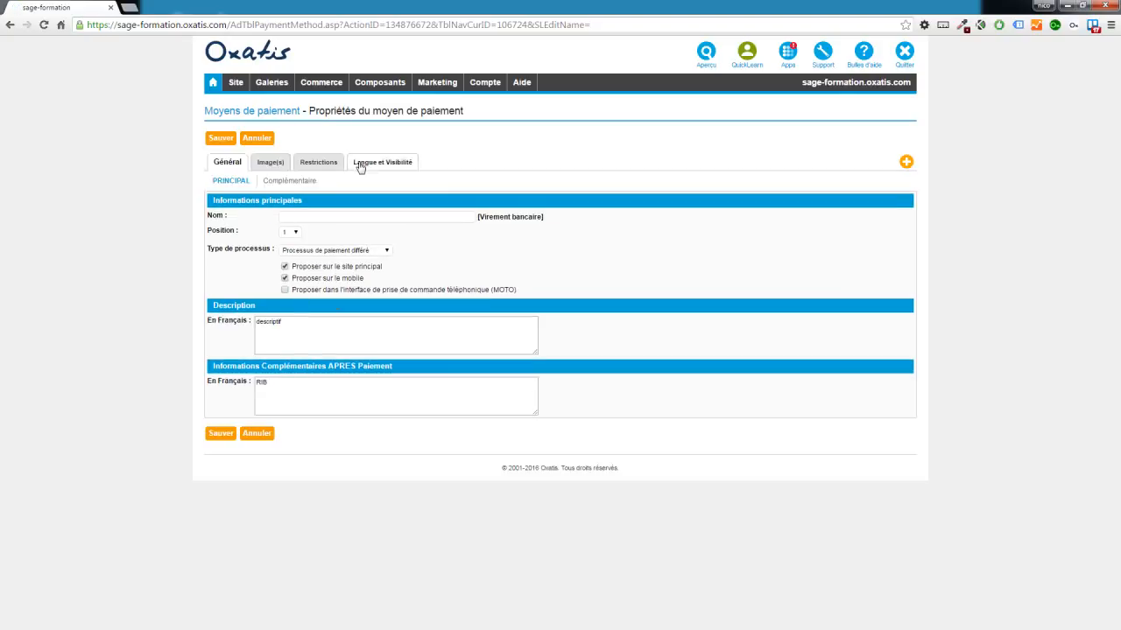
click(355, 164)
click(315, 217)
click(296, 229)
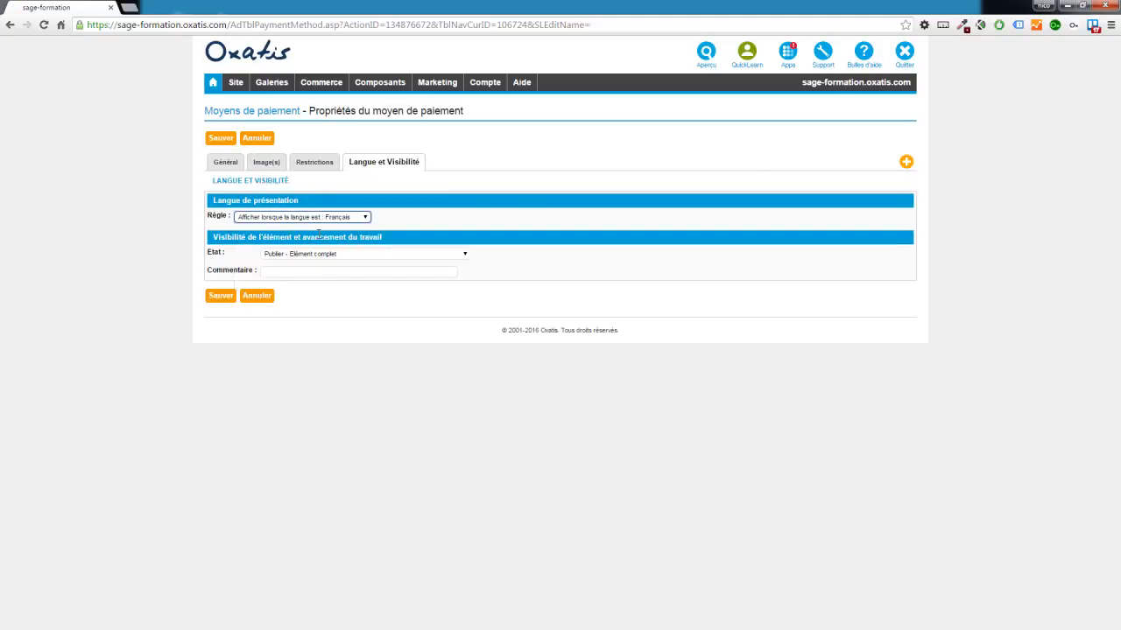
click(227, 144)
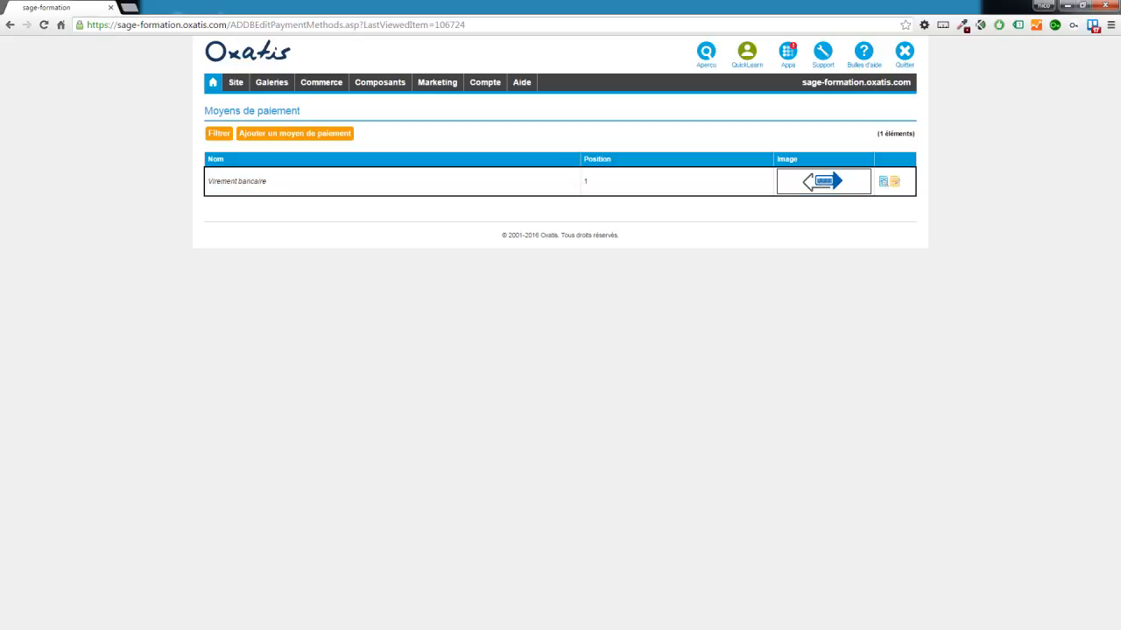
Step: Download the generated CSV file of the third DataPlug export in SmartFeeds and open it
mouse_move(426, 85)
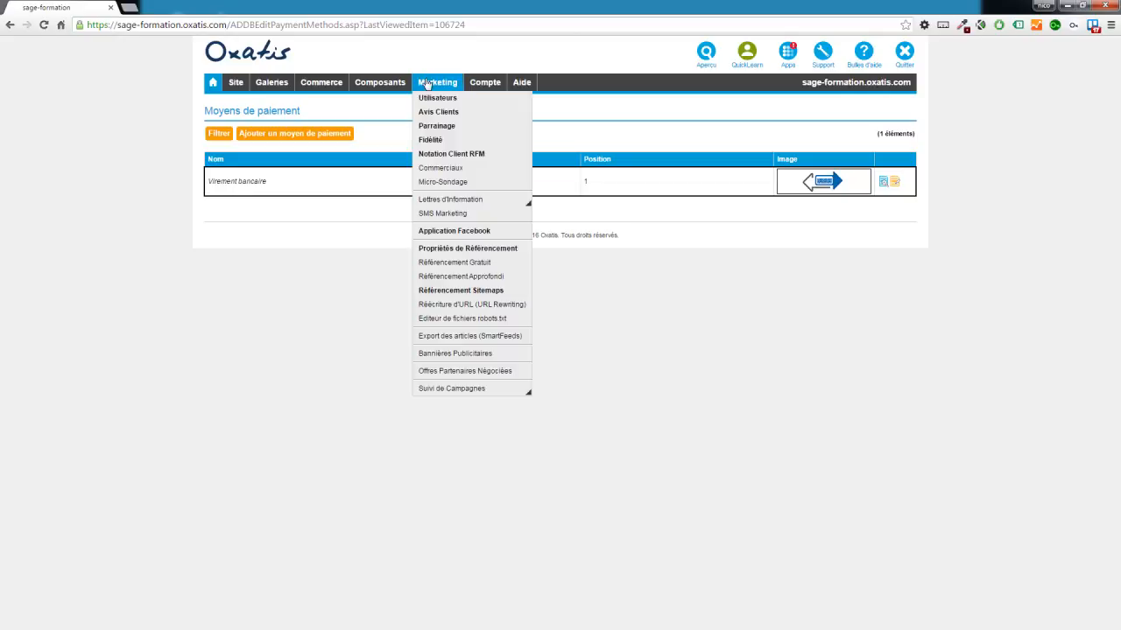
click(517, 342)
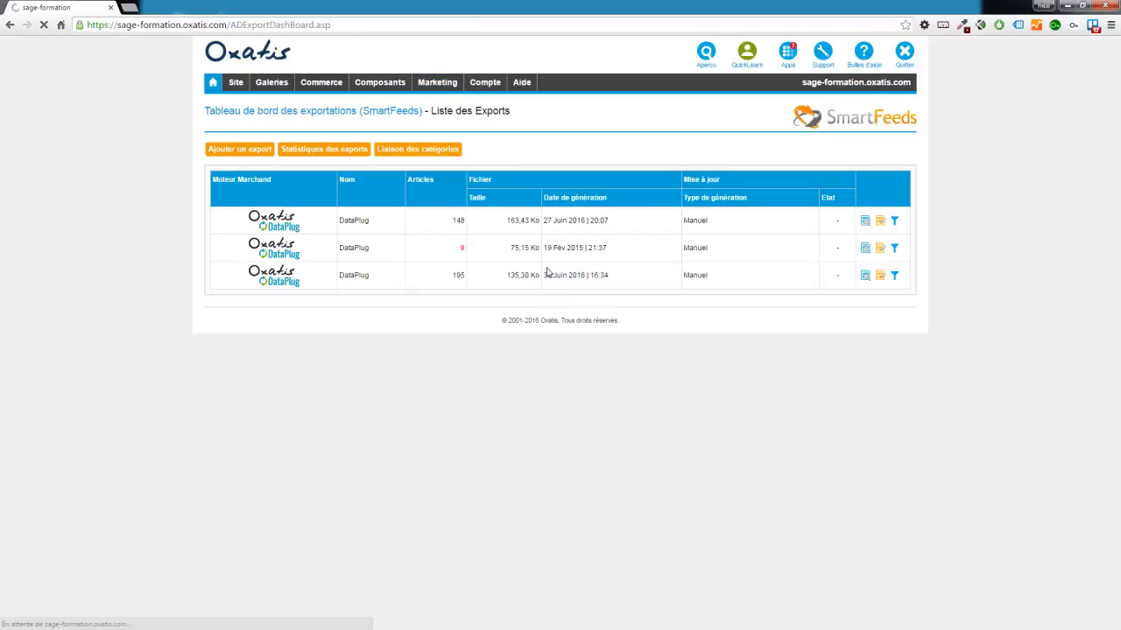
click(864, 277)
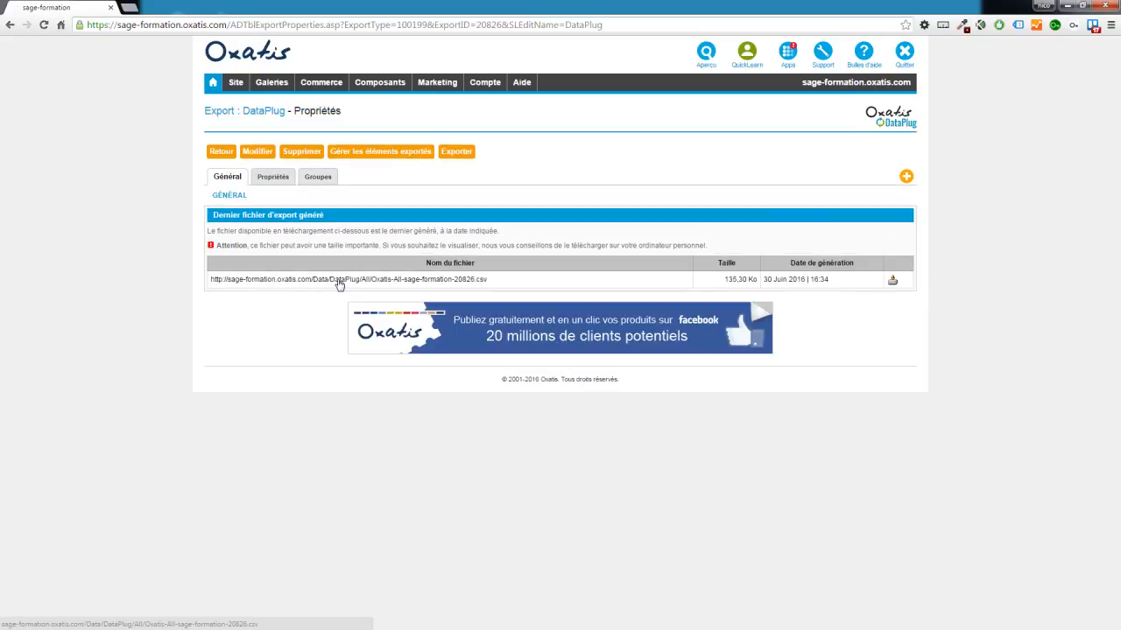
click(338, 281)
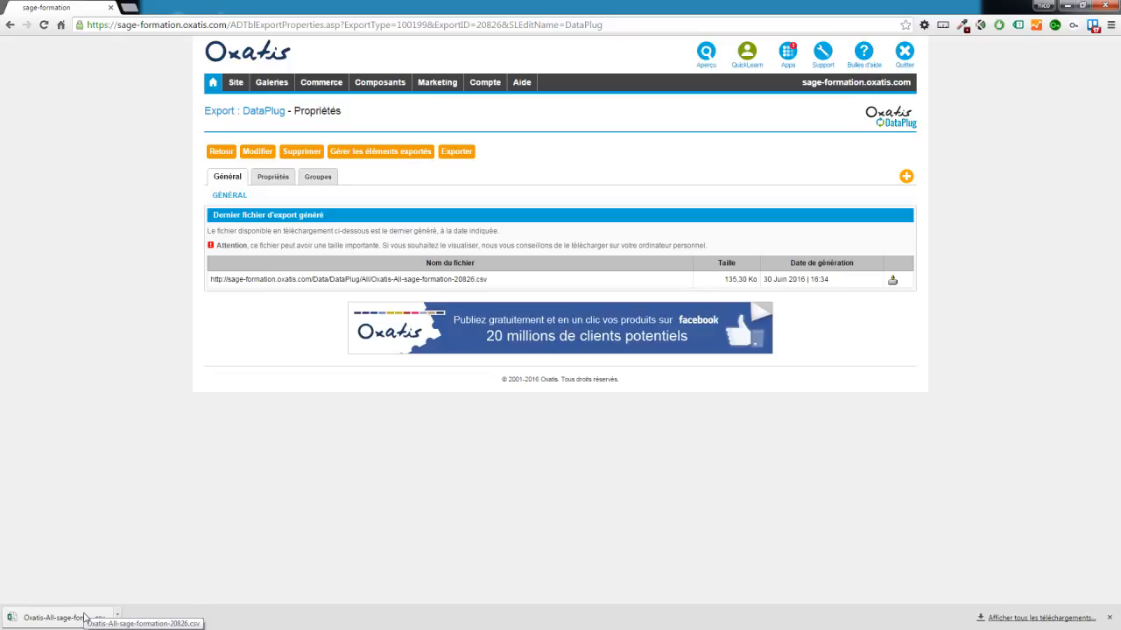
click(85, 618)
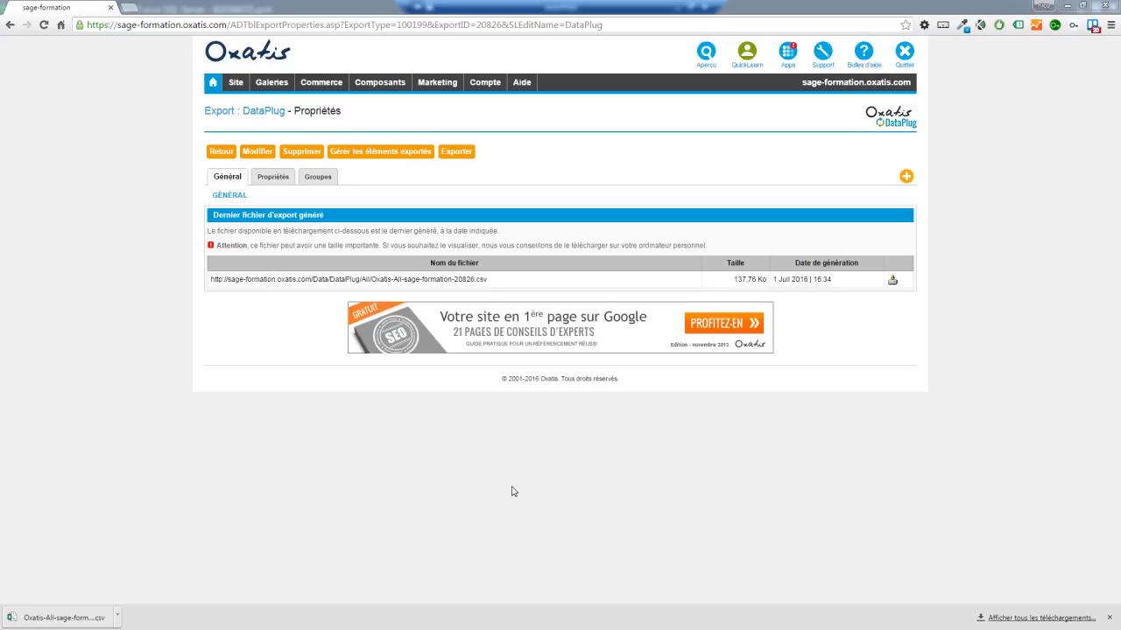
Step: Add a new DataPlug manual catalogue export in SmartFeeds with its file generation type set to Manuel
mouse_move(434, 82)
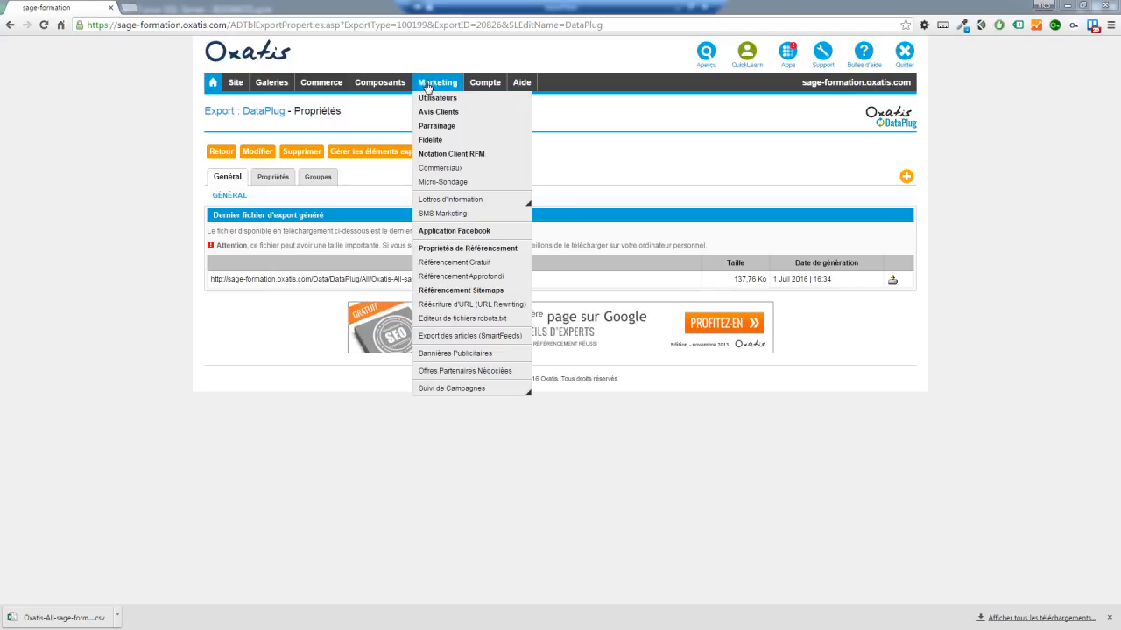
click(507, 342)
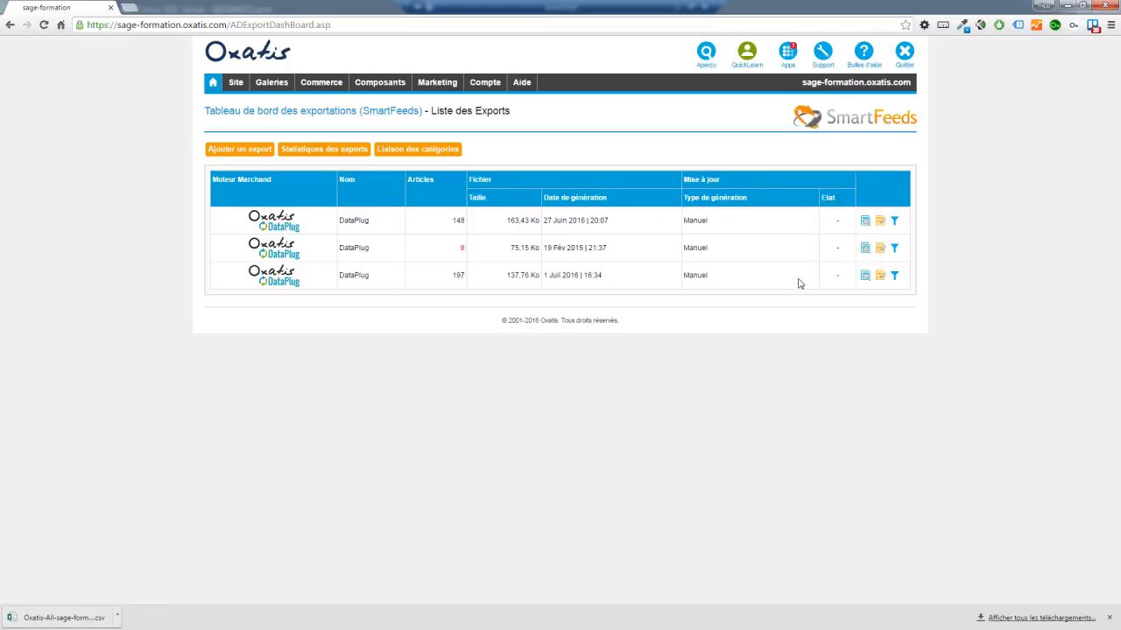
click(269, 153)
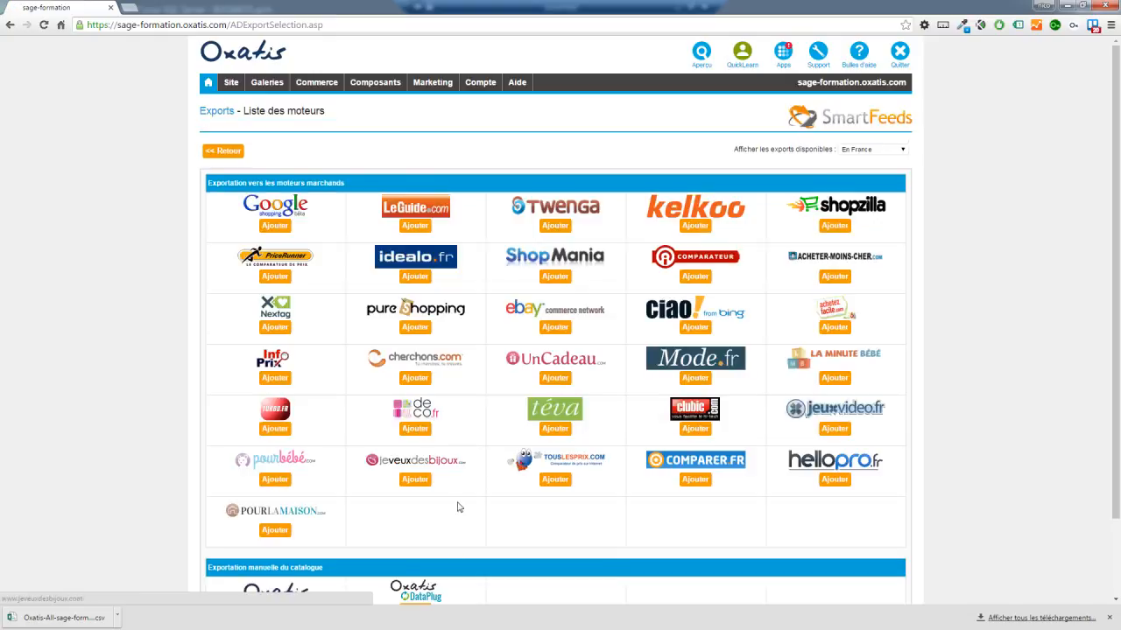
scroll(433, 596, down, 3)
click(414, 521)
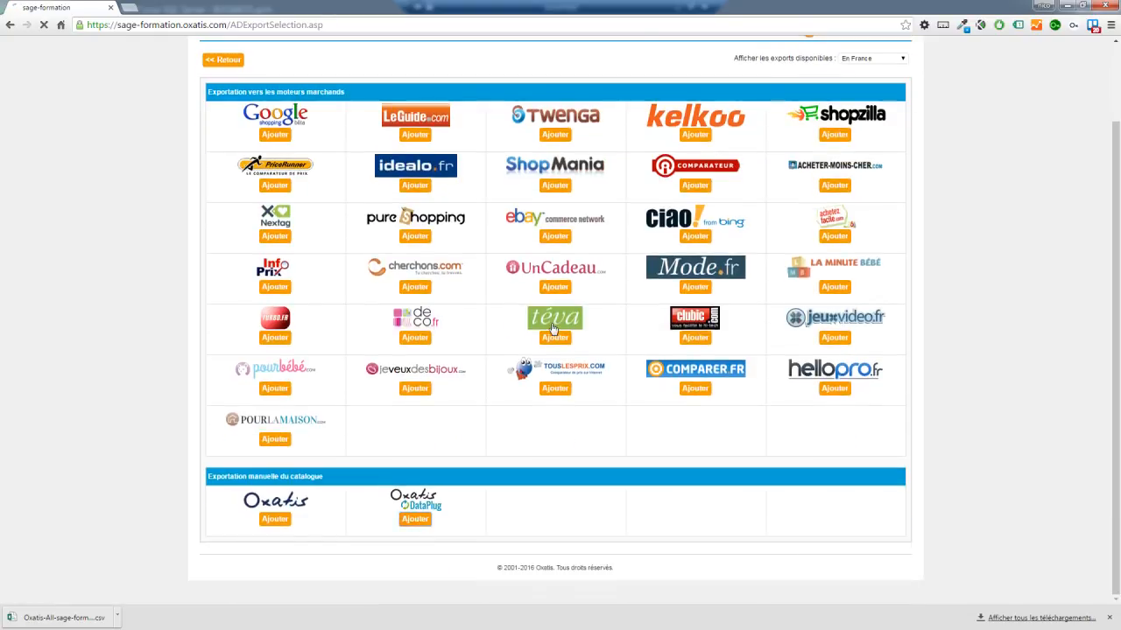
click(337, 260)
click(337, 289)
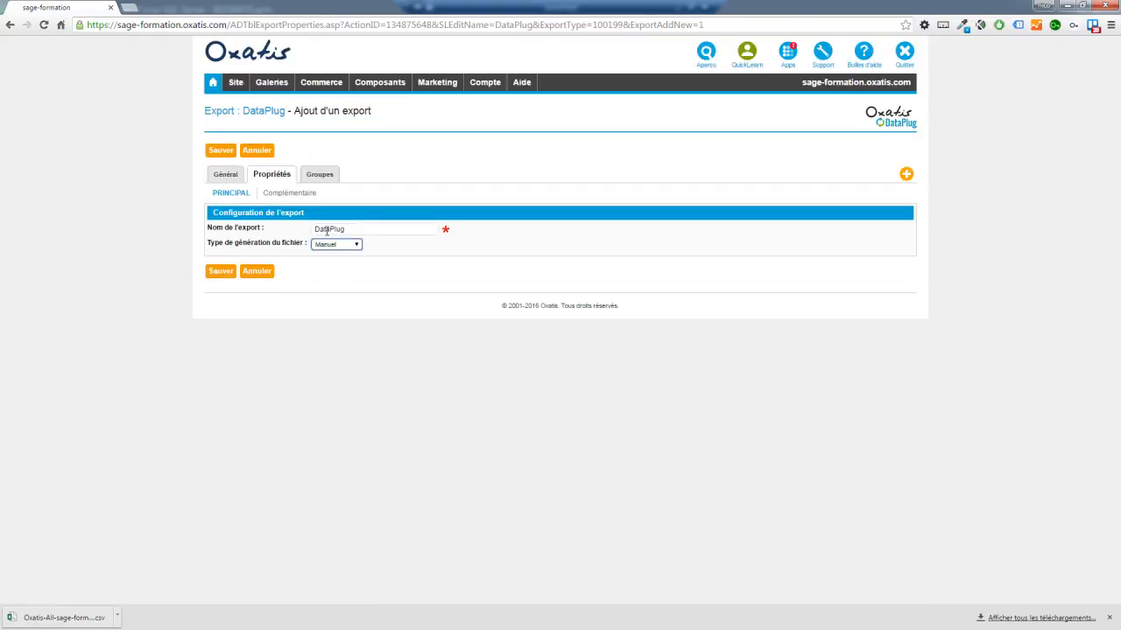
Step: Include the Fiche article de base and Images groups in the new DataPlug export and save it
click(301, 193)
click(311, 259)
click(309, 278)
click(317, 175)
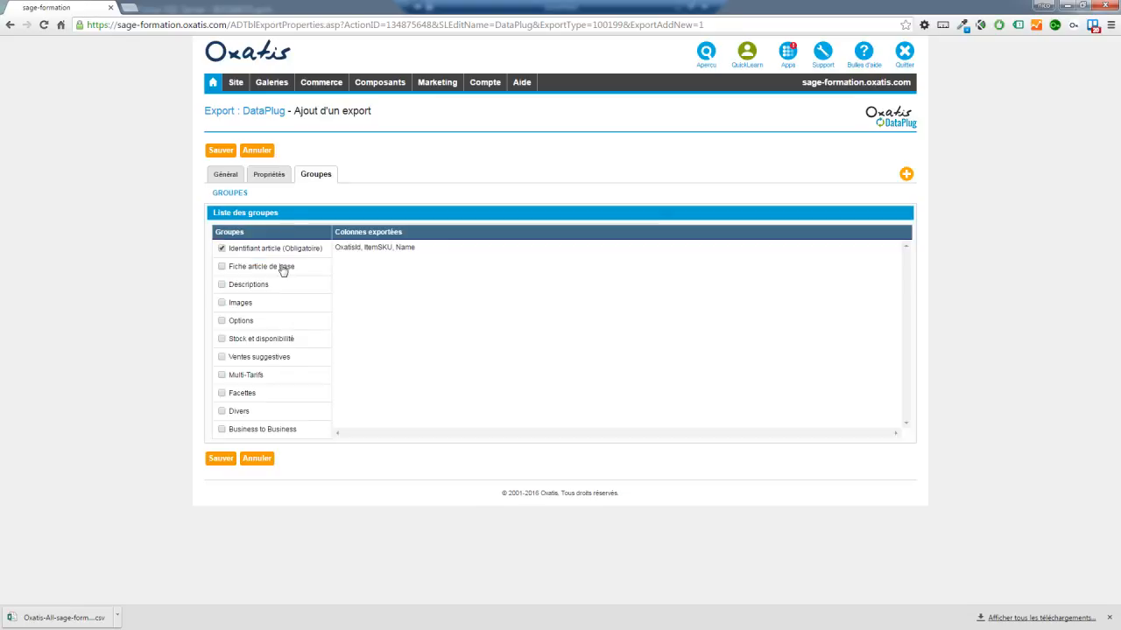
click(221, 266)
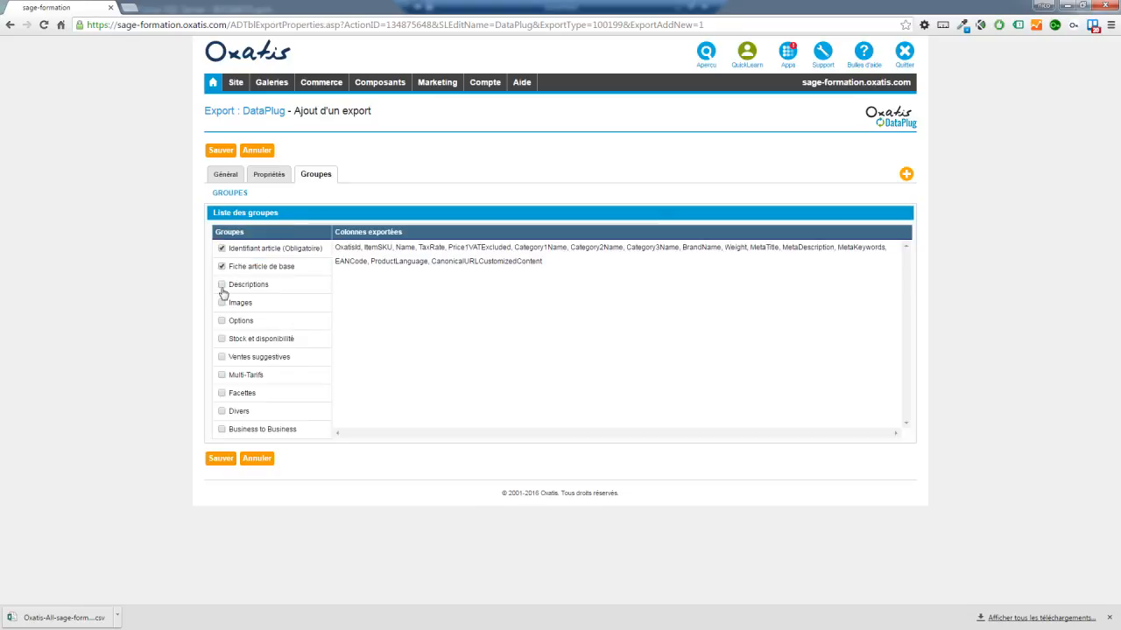
click(222, 302)
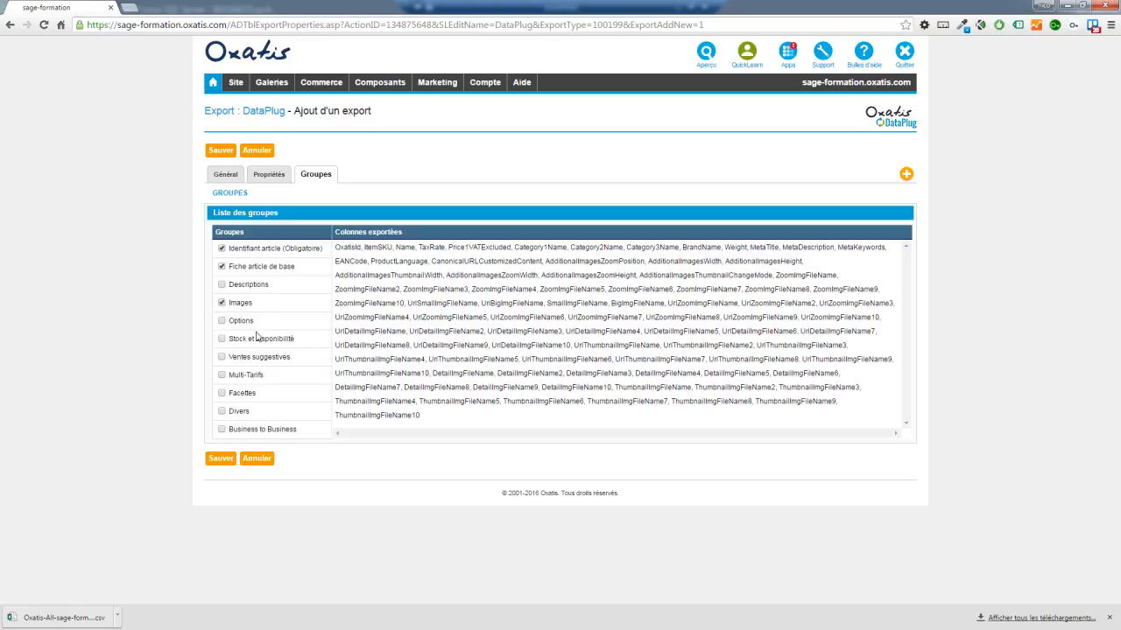
click(226, 462)
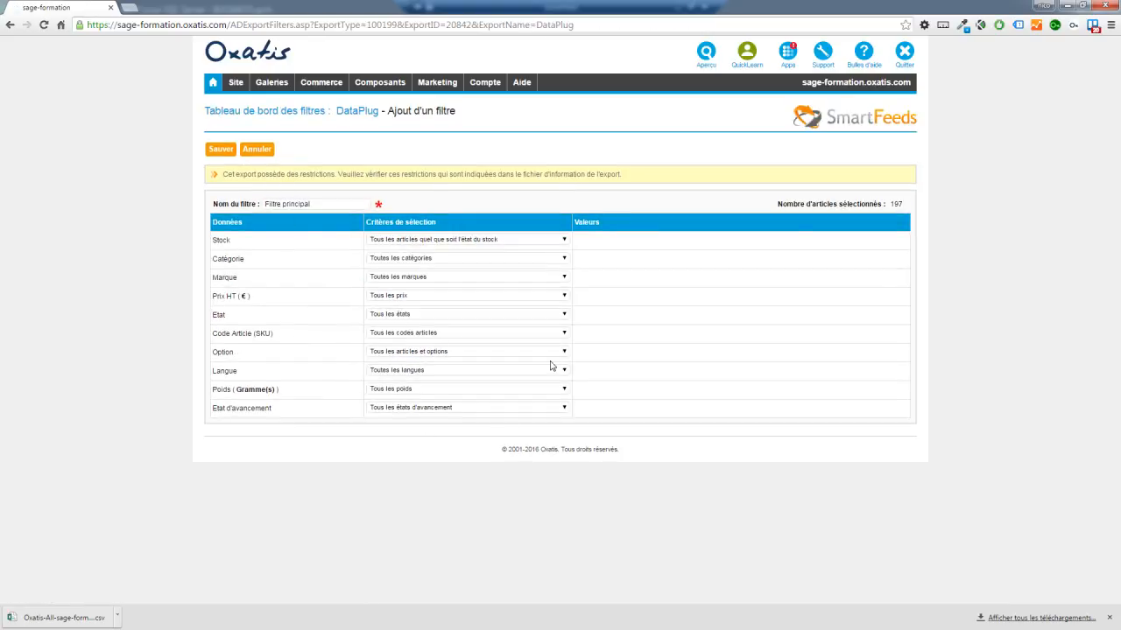
Step: Save the export's Filtre principal with all articles and languages selected, and launch the export
click(221, 150)
click(405, 150)
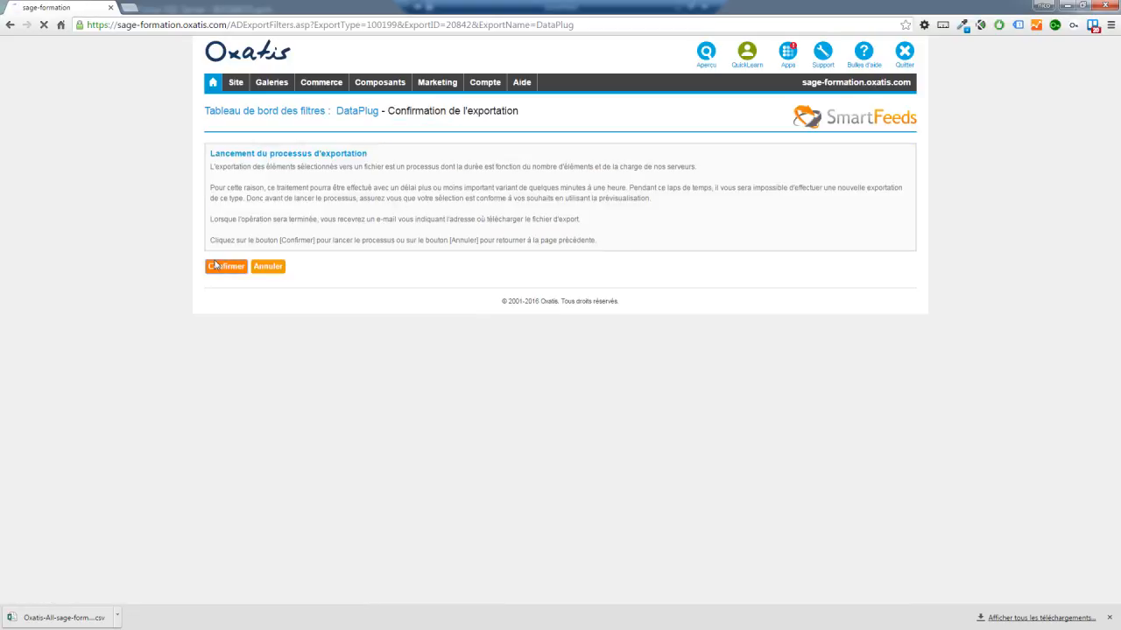
click(219, 265)
drag(825, 311, 794, 307)
click(882, 351)
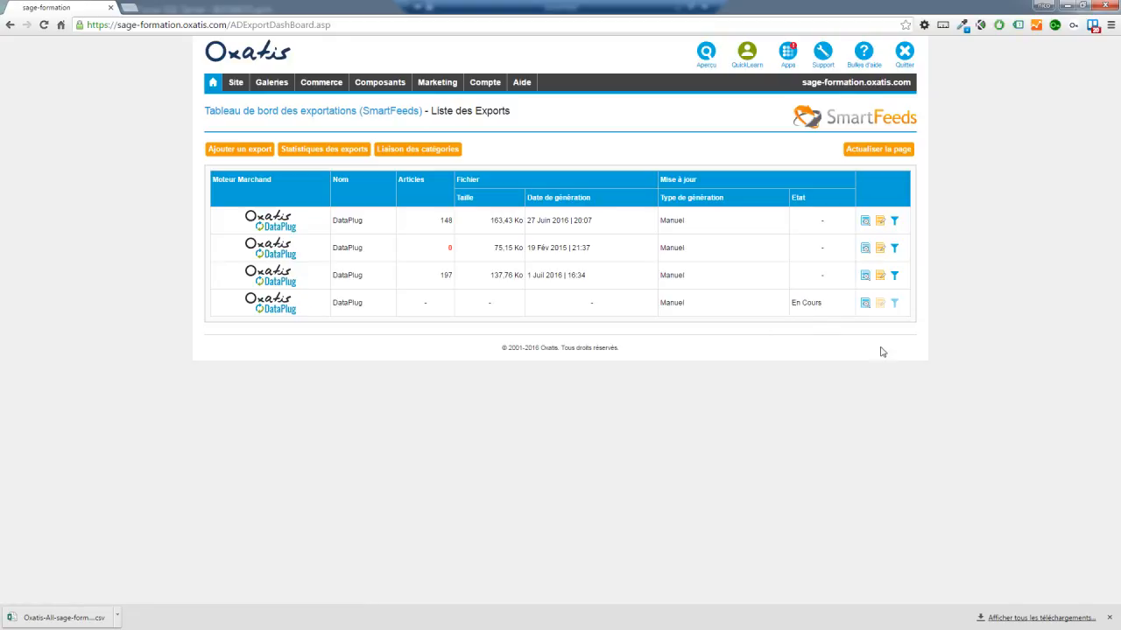
Step: Download the CSV file of the DataPlug export generated on 1 Juil 2016 and open it in Excel
click(865, 276)
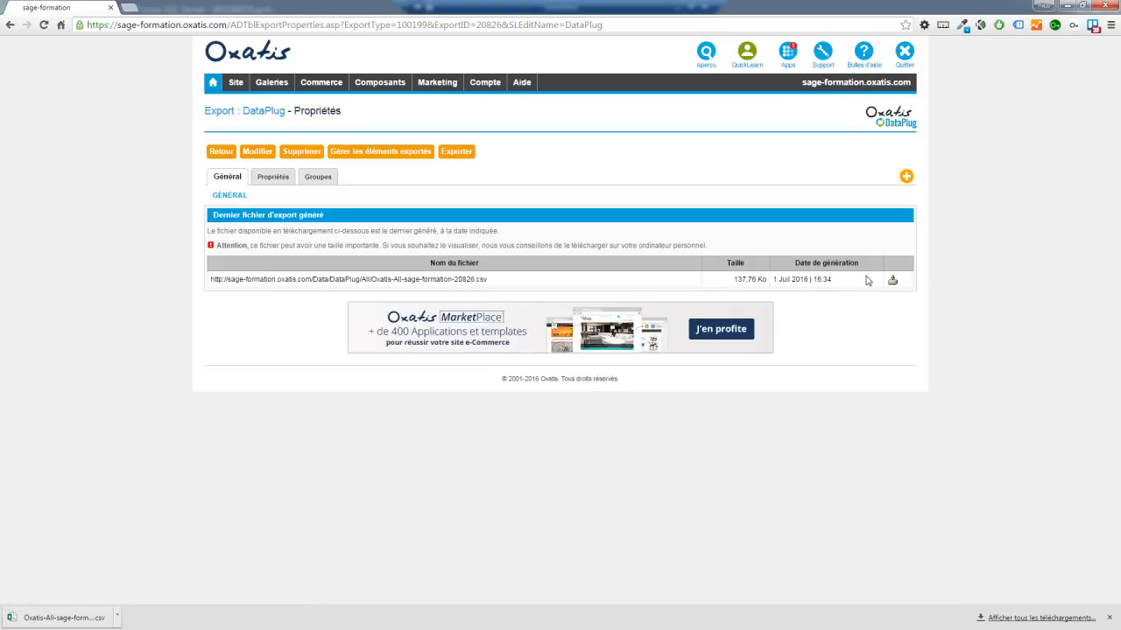
click(477, 279)
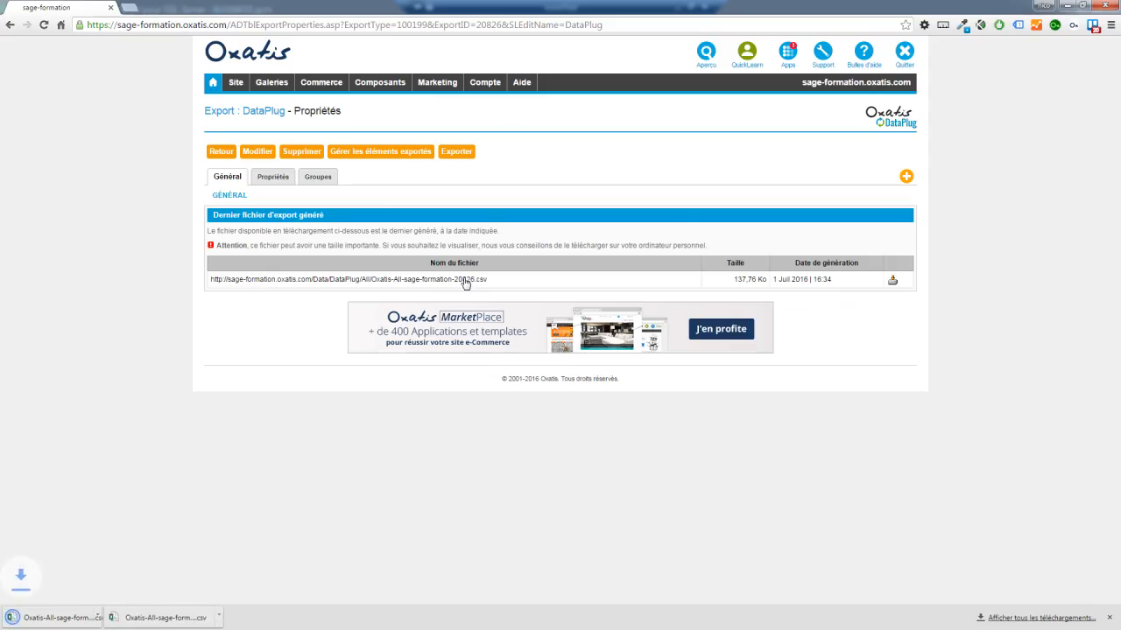
click(71, 618)
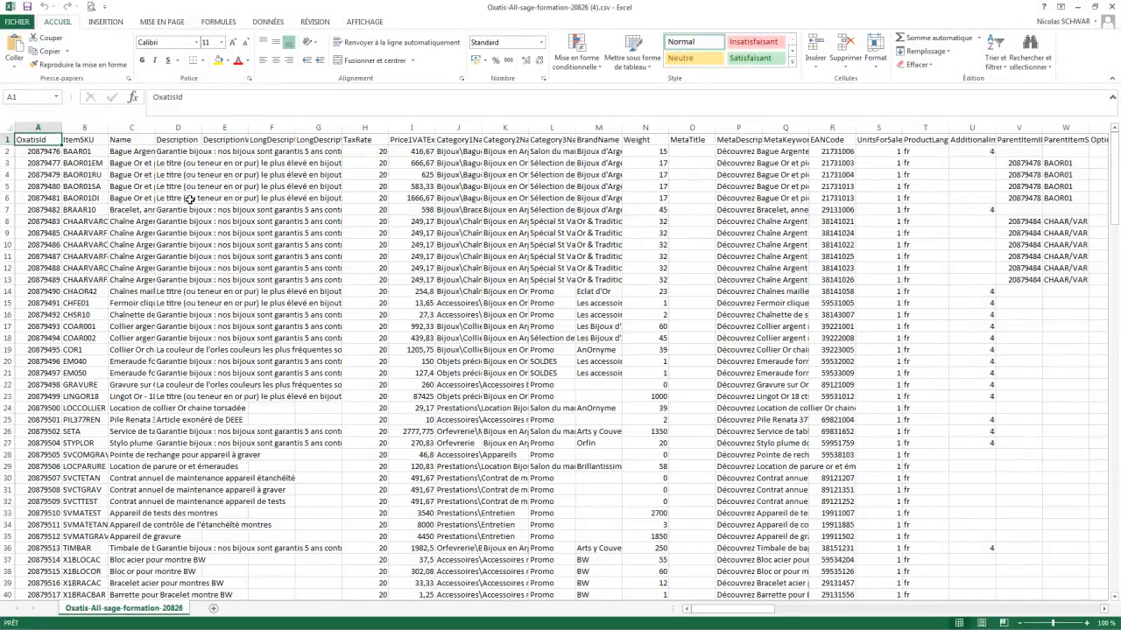
Step: Examine the exported columns for the French articles, from Description through MetaTitle and MetaDescription
scroll(131, 193, down, 1)
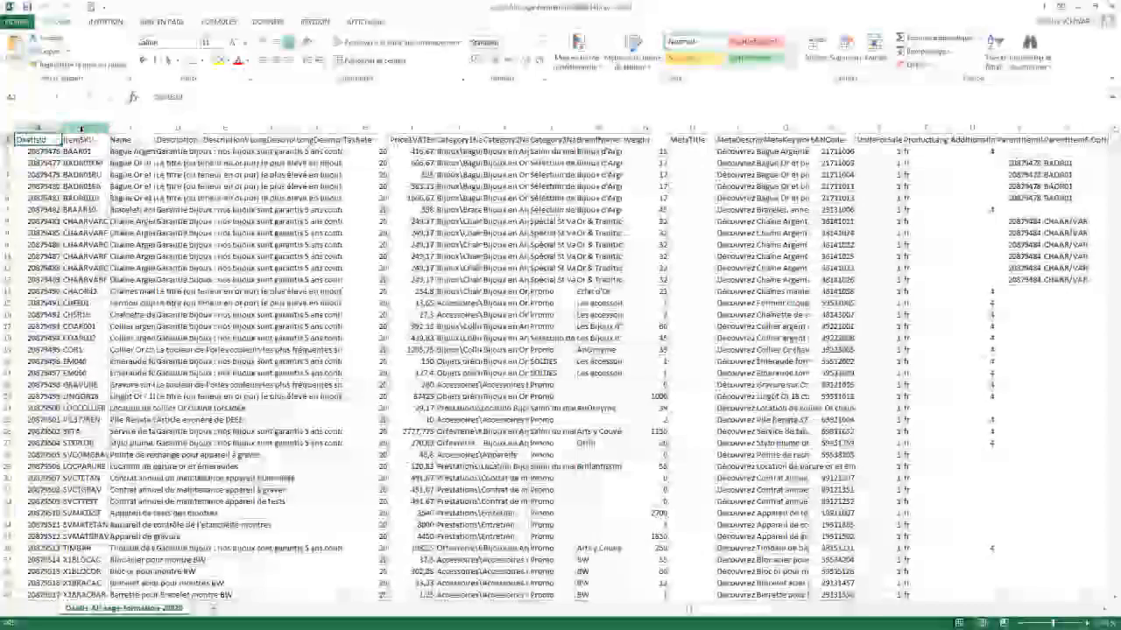
click(178, 128)
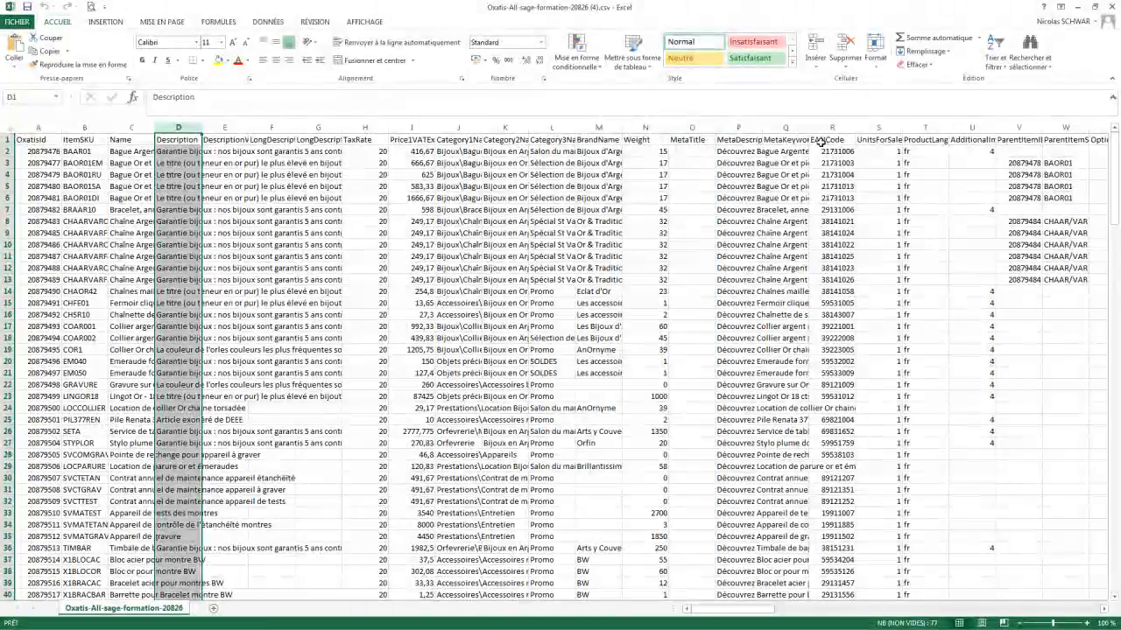
shift+click(690, 127)
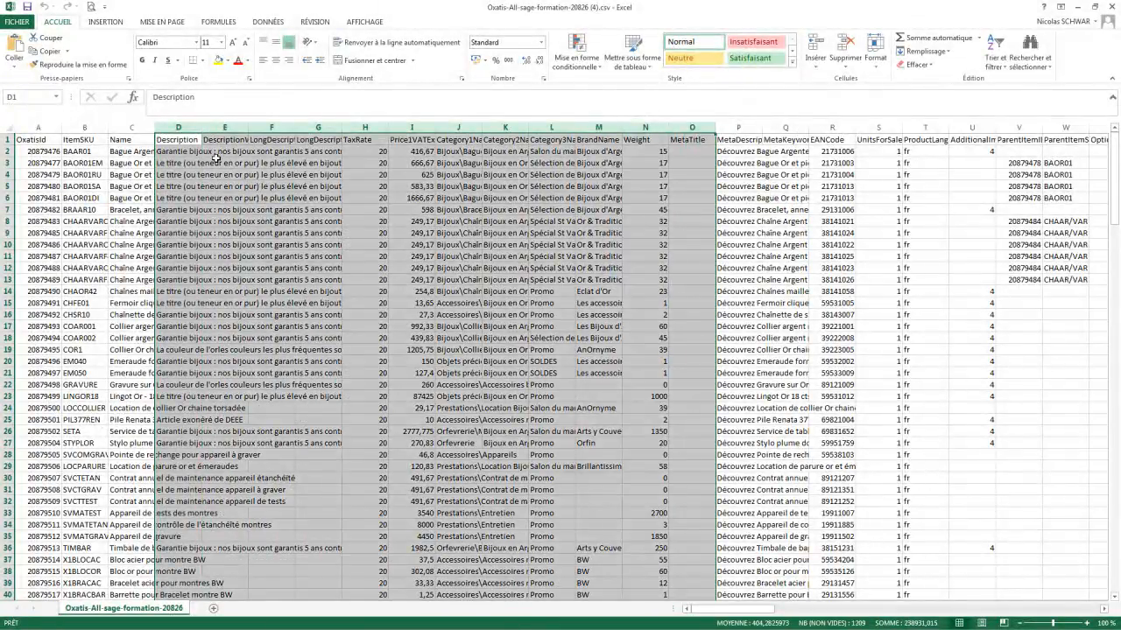
click(139, 152)
click(741, 153)
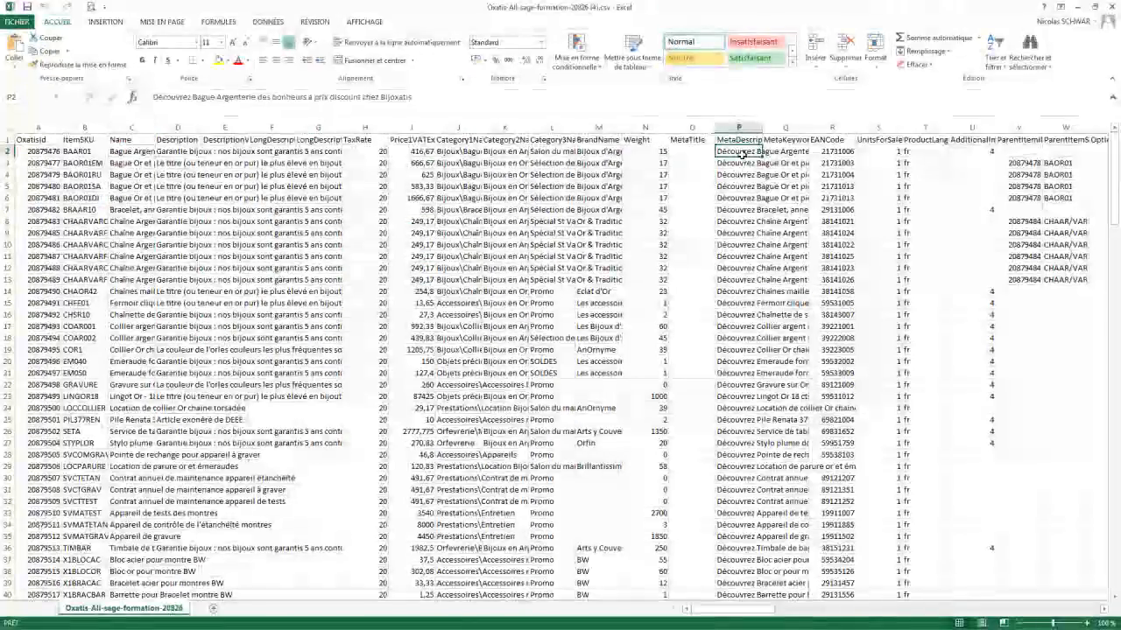
Step: Examine the MetaTitle values of the articles whose ProductLanguage is en
scroll(836, 326, down, 13)
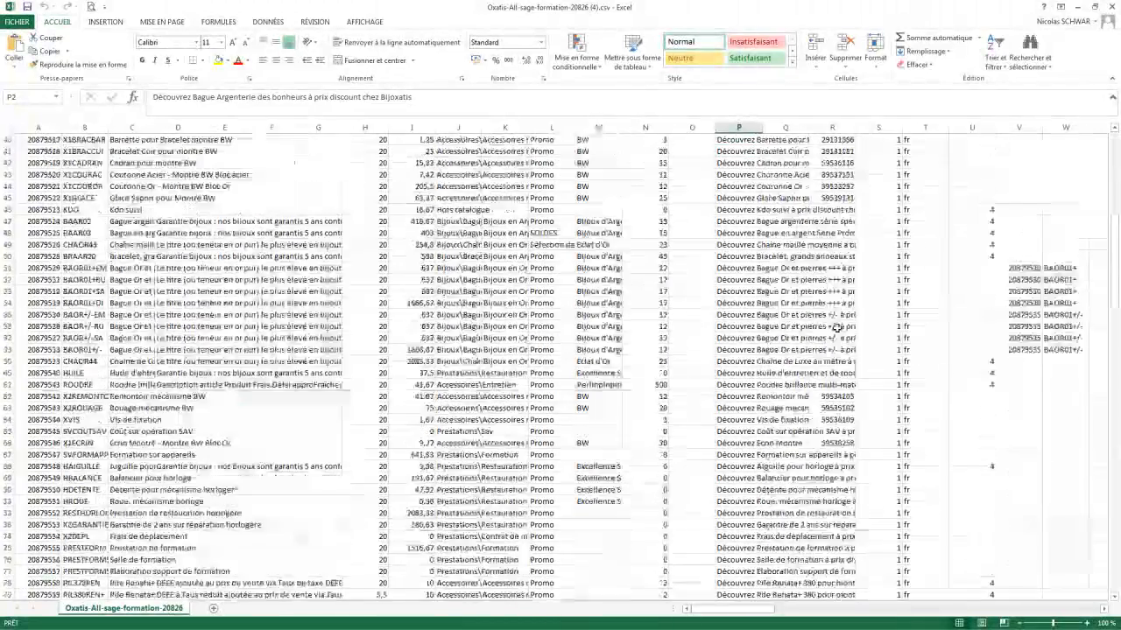
scroll(836, 327, down, 20)
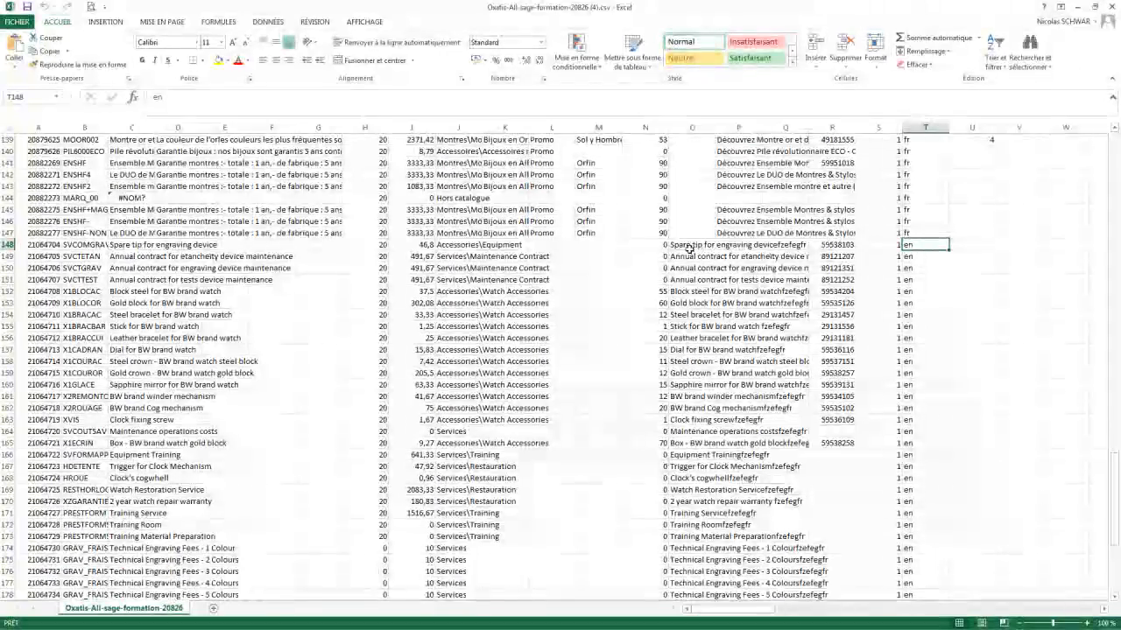
click(692, 245)
click(692, 256)
click(690, 289)
scroll(689, 289, down, 3)
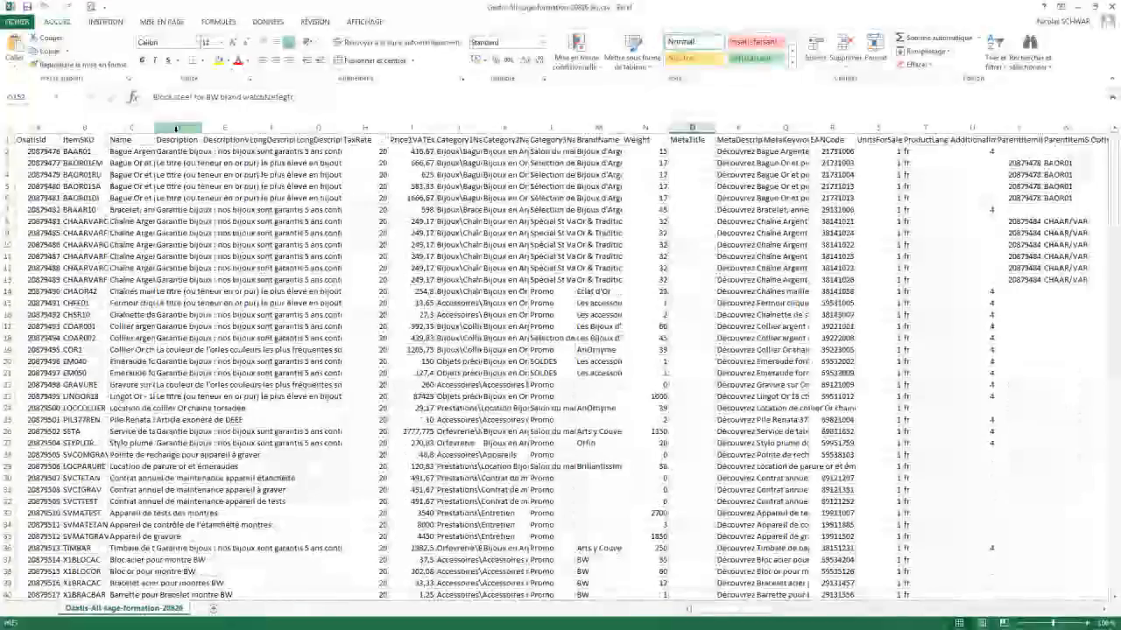
Step: Delete all columns from Description through CanonicalURLCustomizedContent in the export sheet
click(176, 129)
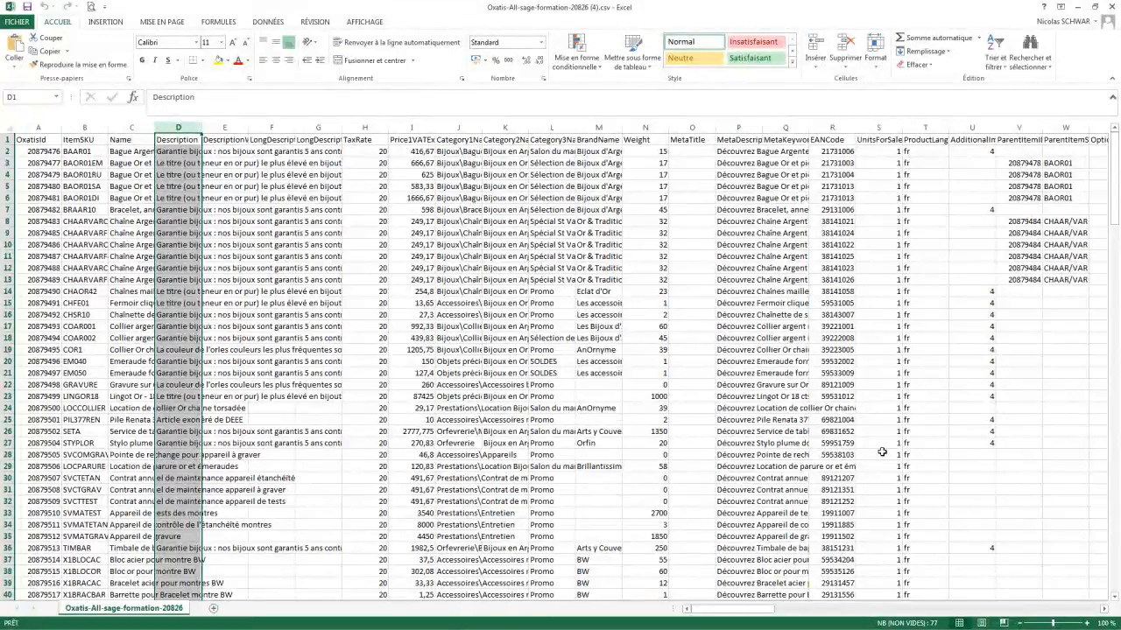
drag(767, 615, 874, 622)
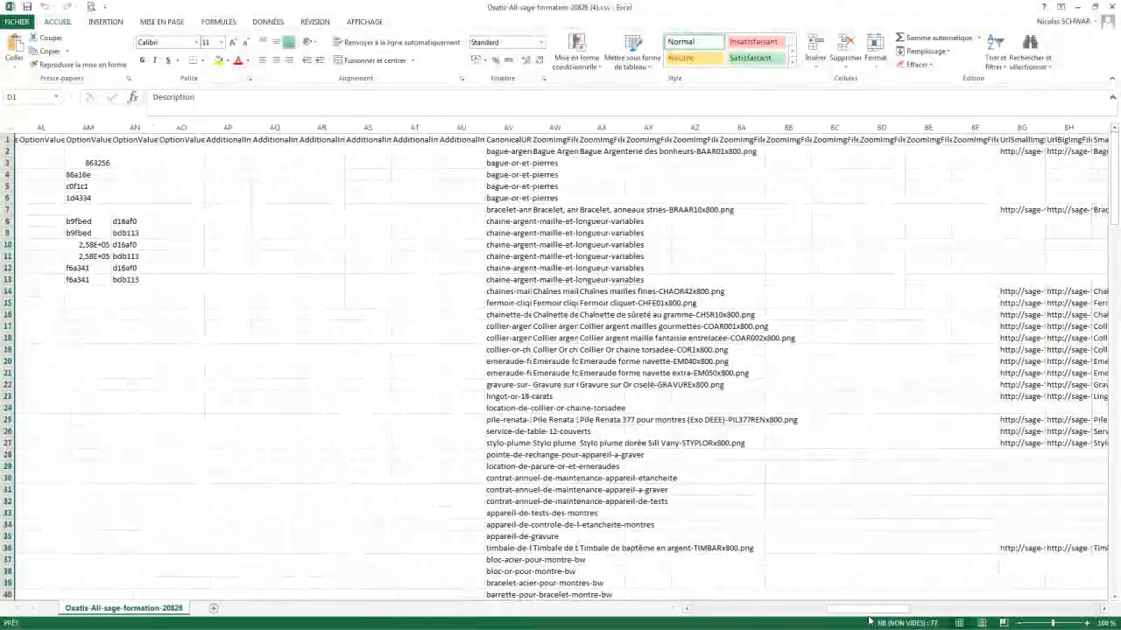
shift+click(510, 127)
right_click(510, 127)
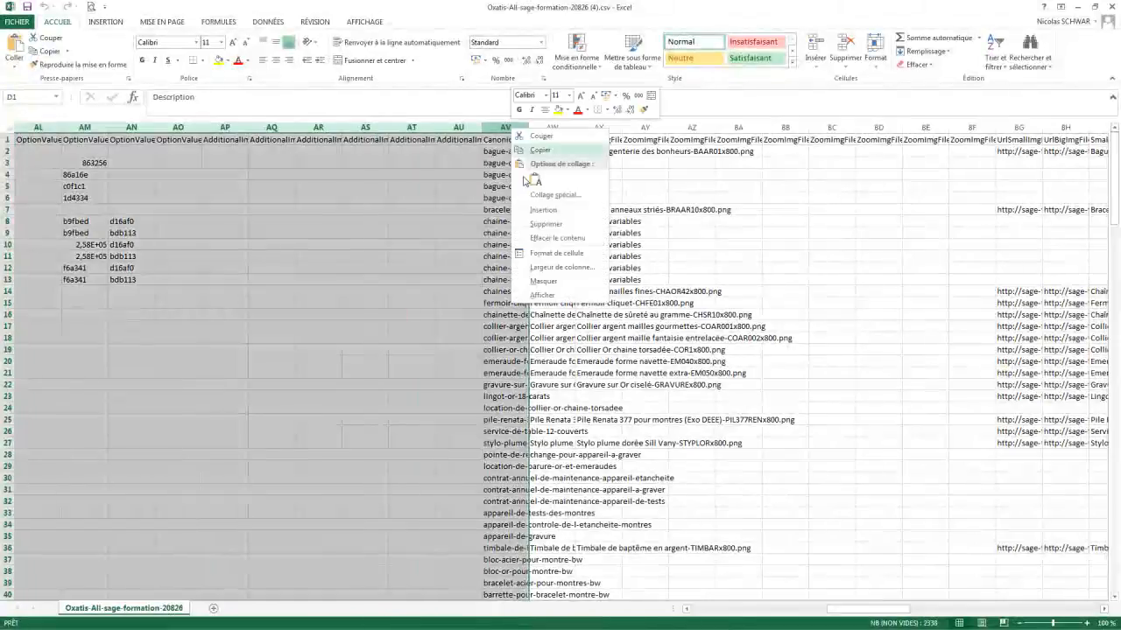
click(534, 233)
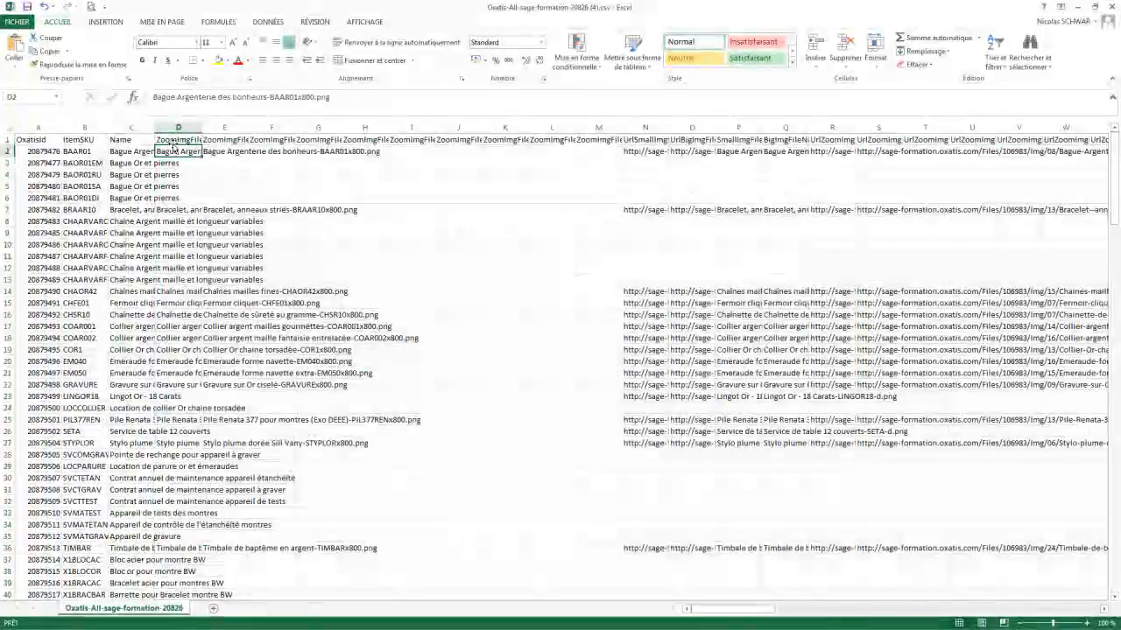
Step: Auto-fit the width of the Name column in the export sheet
click(173, 142)
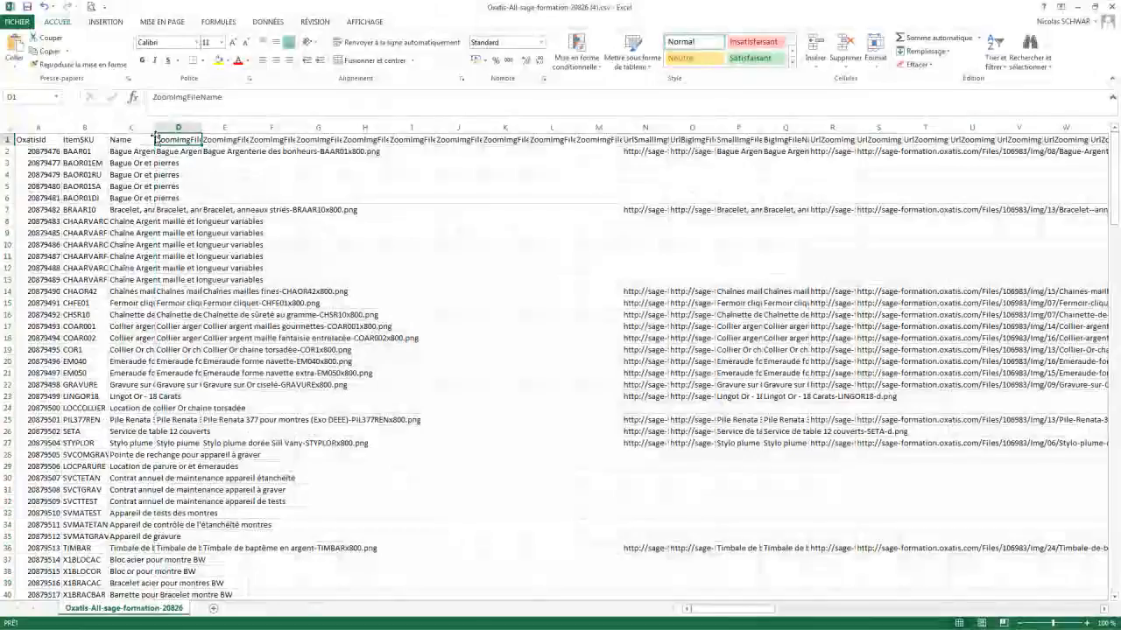
double_click(154, 129)
click(370, 152)
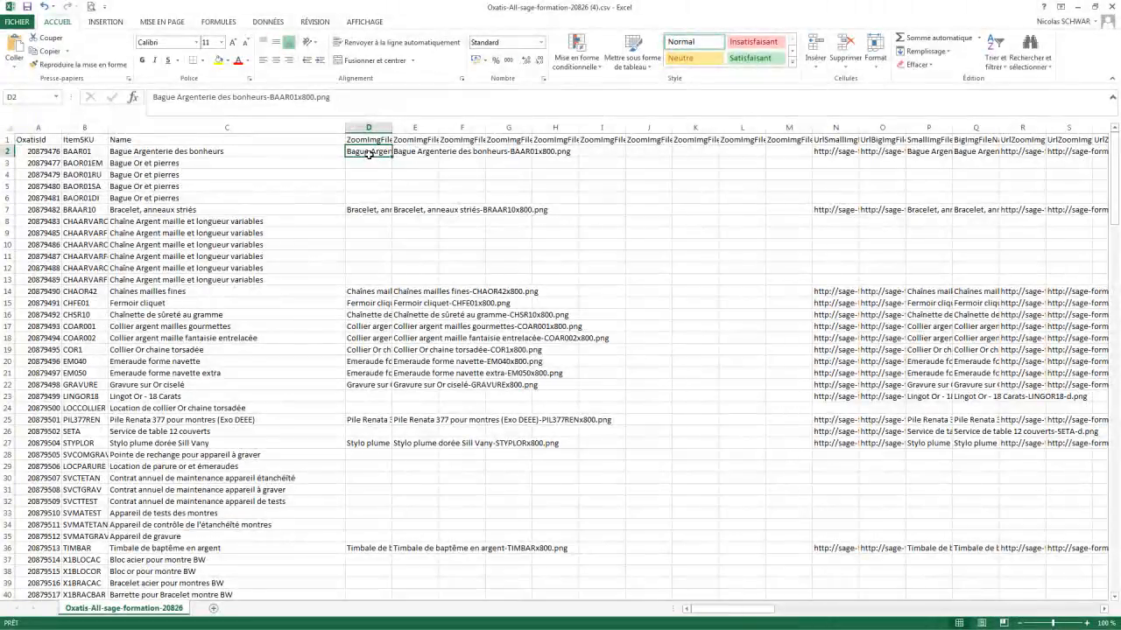
Step: Delete columns N through AU, from UrlSmallImgFileName to the last UrlThumbnail column
drag(722, 609, 751, 609)
click(366, 128)
drag(722, 611, 815, 616)
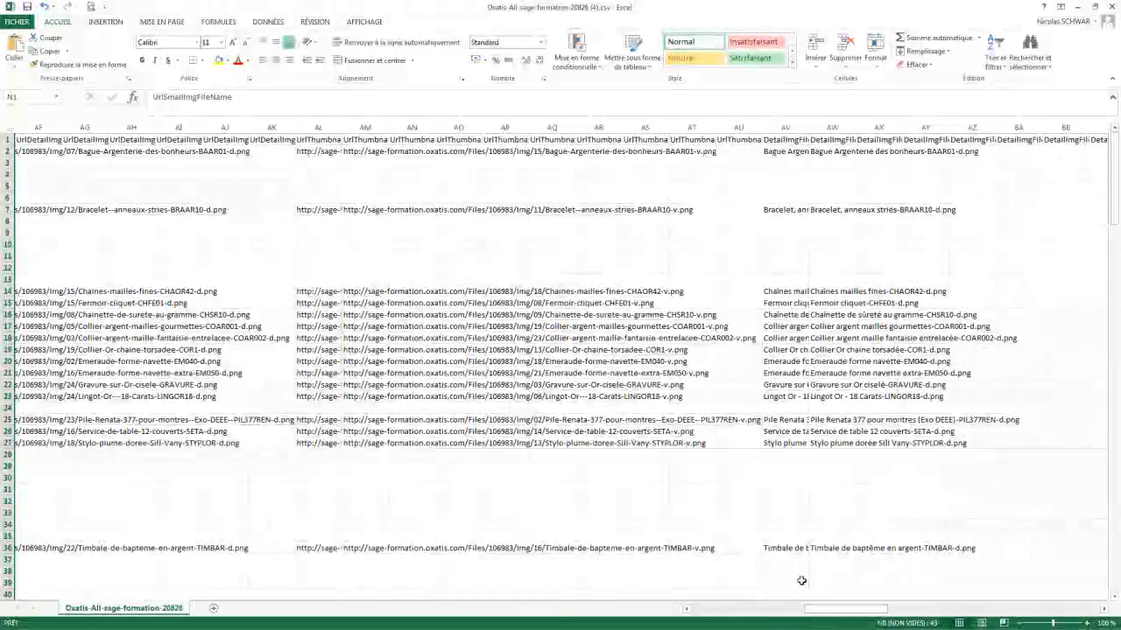
shift+click(738, 129)
right_click(738, 128)
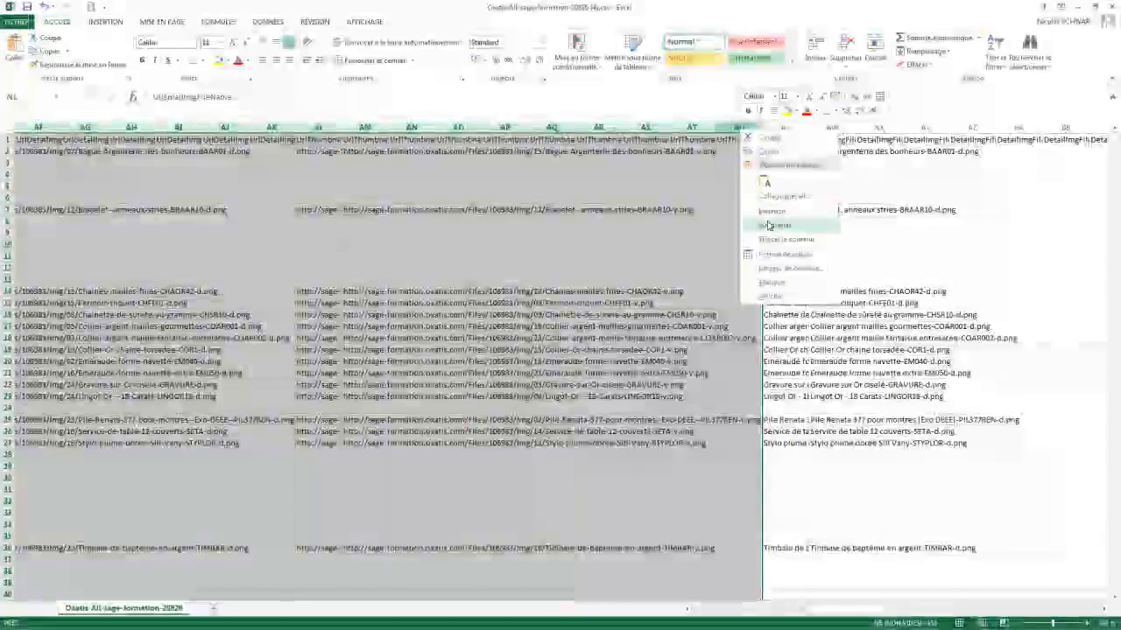
click(753, 241)
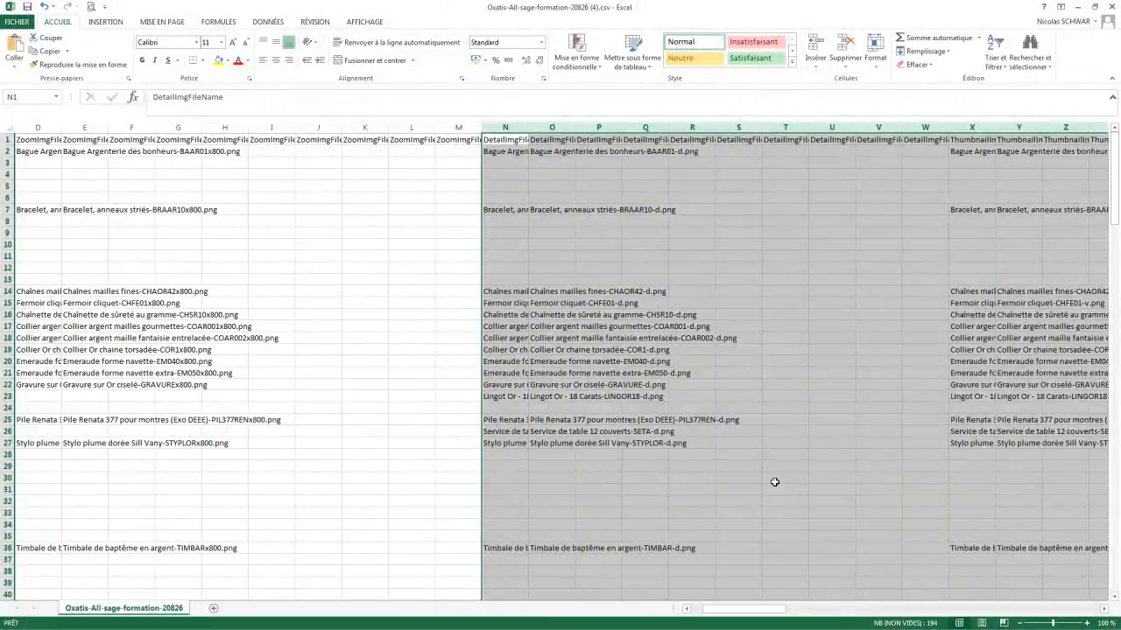
Step: Sort the sheet from A to Z by ItemSKU, extending the selection to all neighbouring columns
drag(744, 608, 630, 606)
click(85, 127)
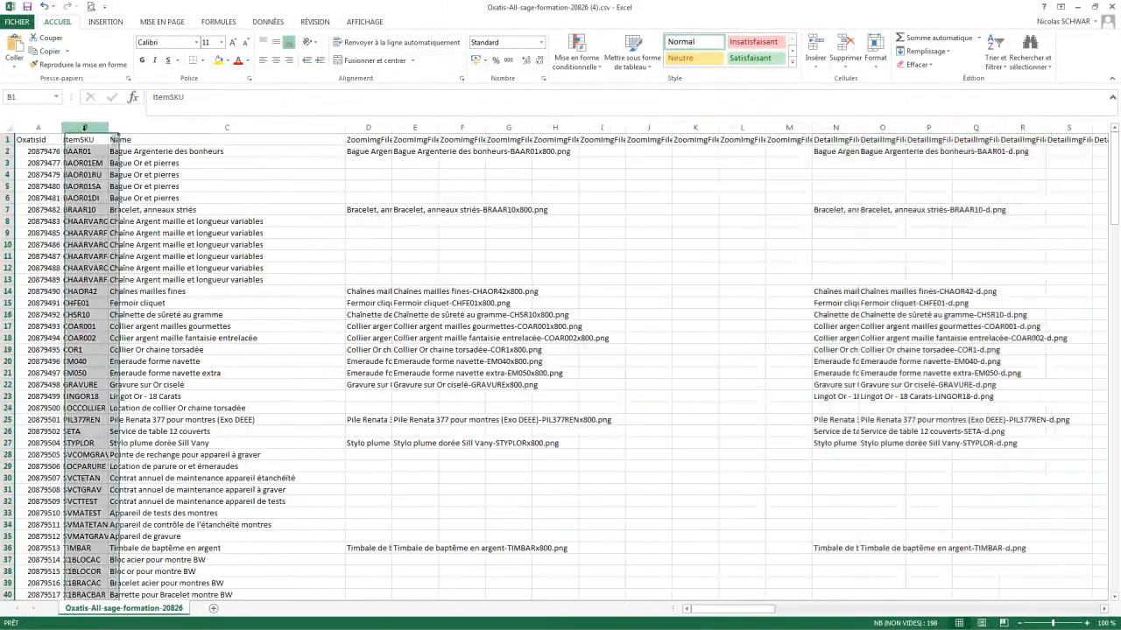
click(995, 52)
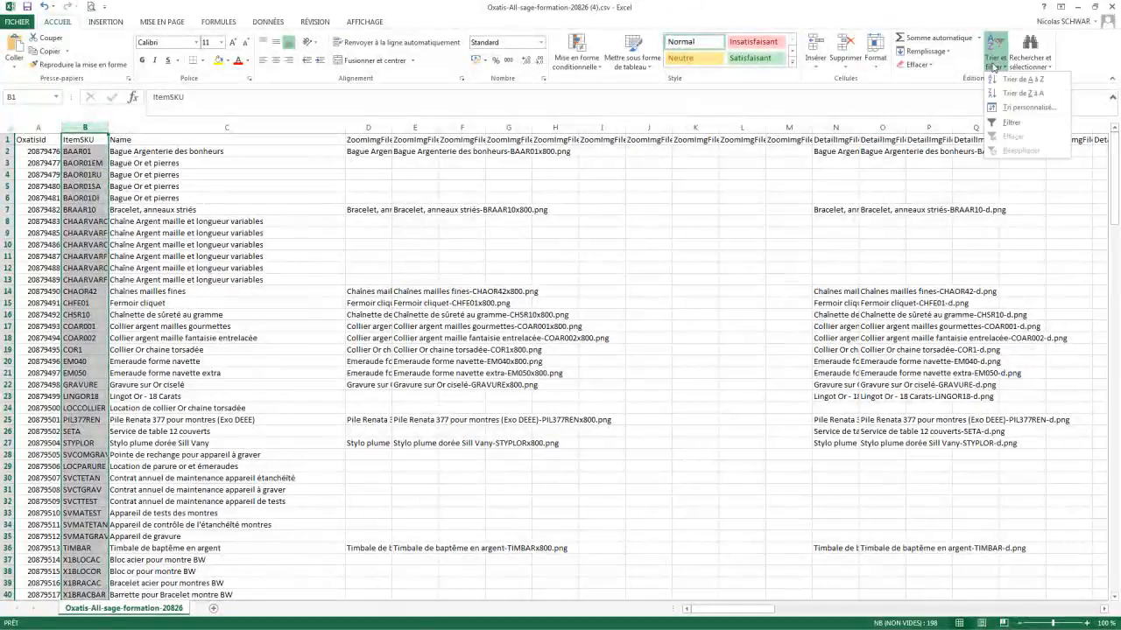
click(1007, 83)
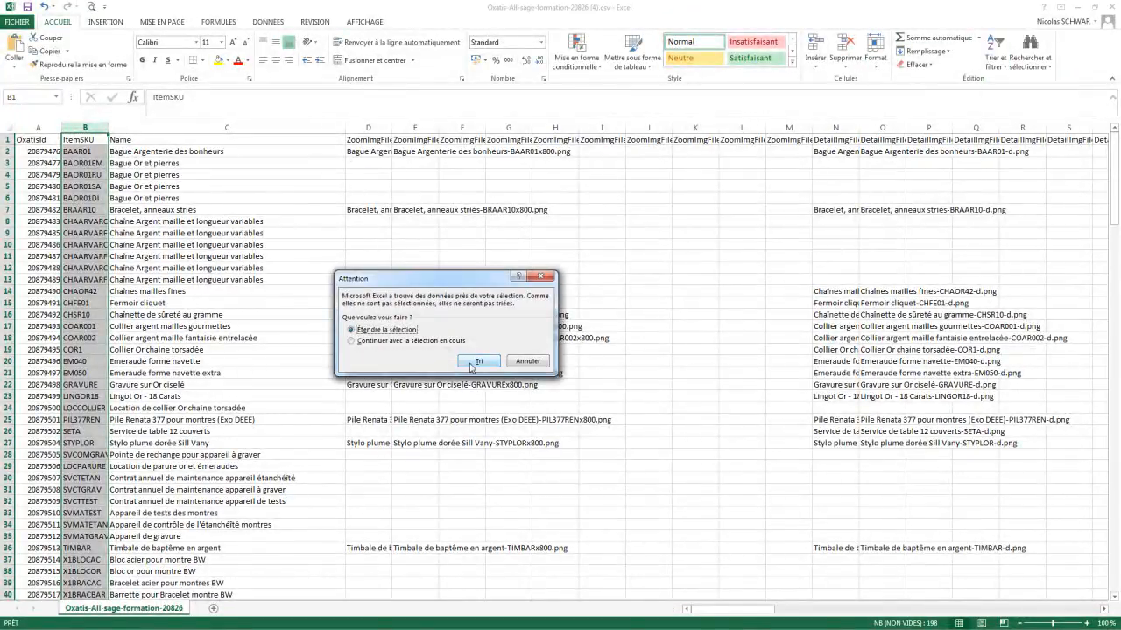
click(477, 361)
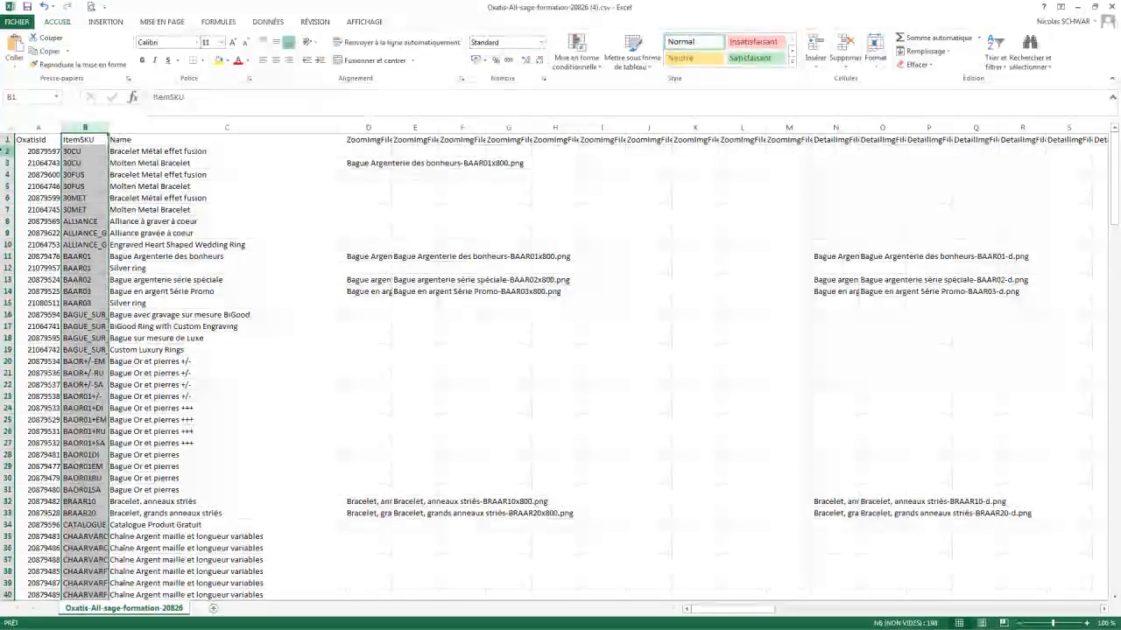
Step: Delete rows 2 to 10, the articles listed above the first BAAR01 row
click(5, 150)
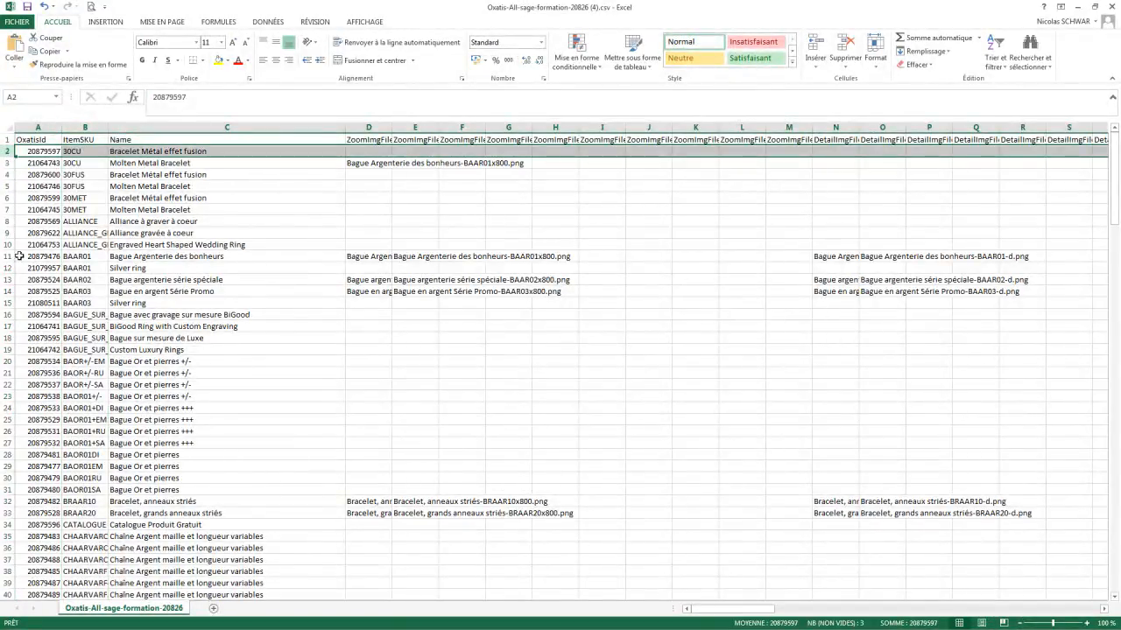
drag(5, 240, 6, 247)
shift+click(5, 246)
right_click(5, 246)
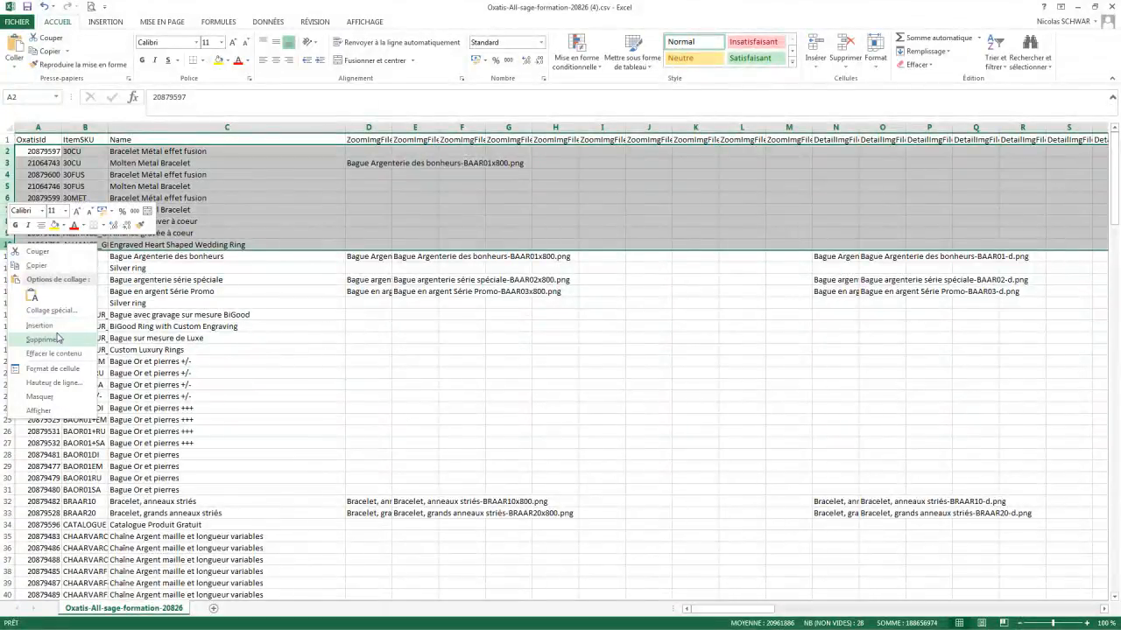
click(57, 339)
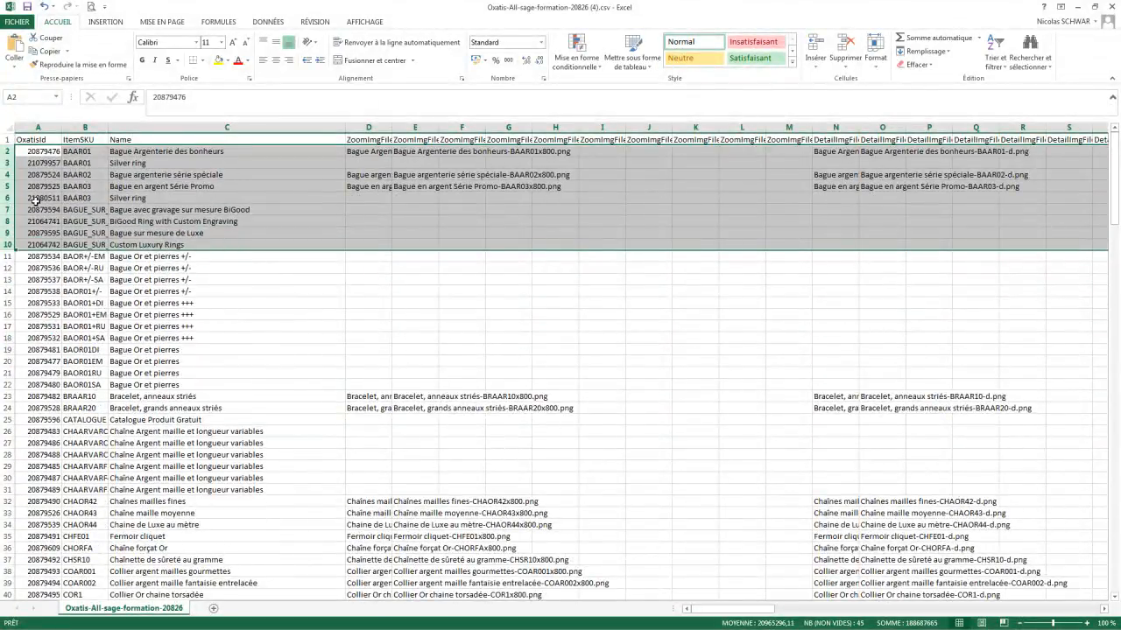
Step: Delete the BAAR02 row and every row below the BAAR03 Silver ring, keeping only the BAAR01 and BAAR03 articles
click(6, 174)
right_click(6, 174)
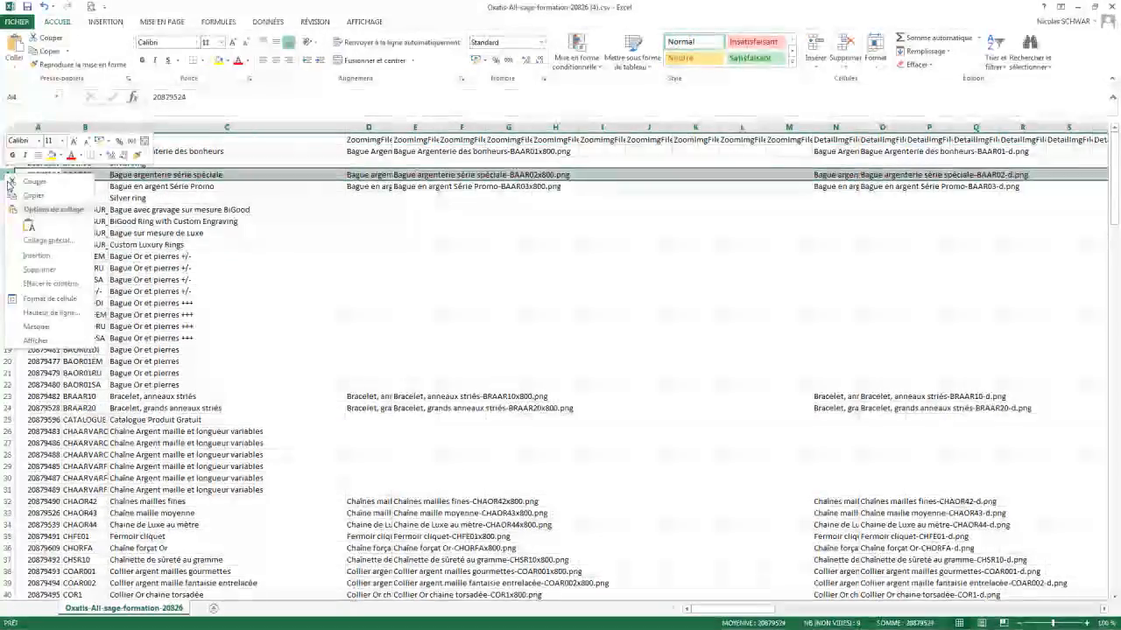
click(50, 271)
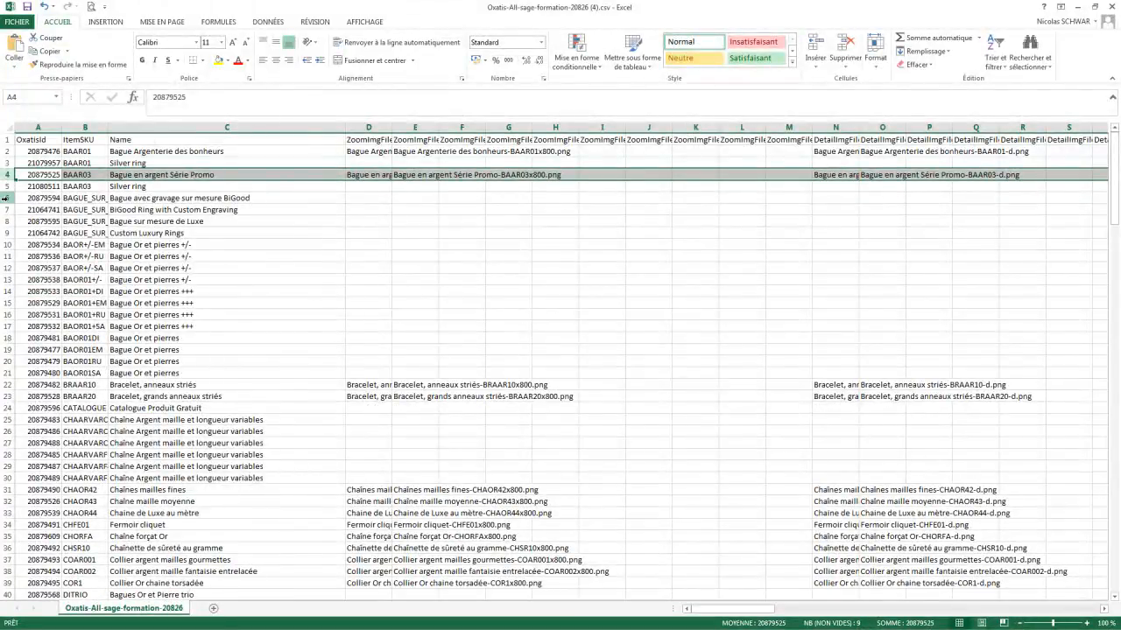
click(6, 197)
key(ctrl+shift+Down)
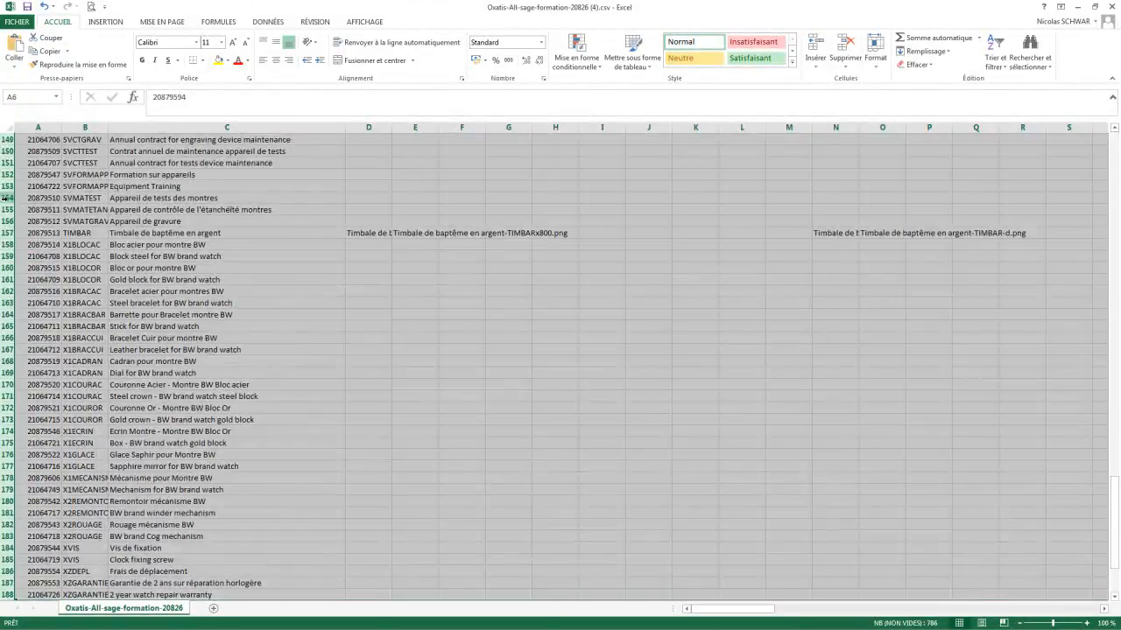
right_click(6, 198)
click(51, 295)
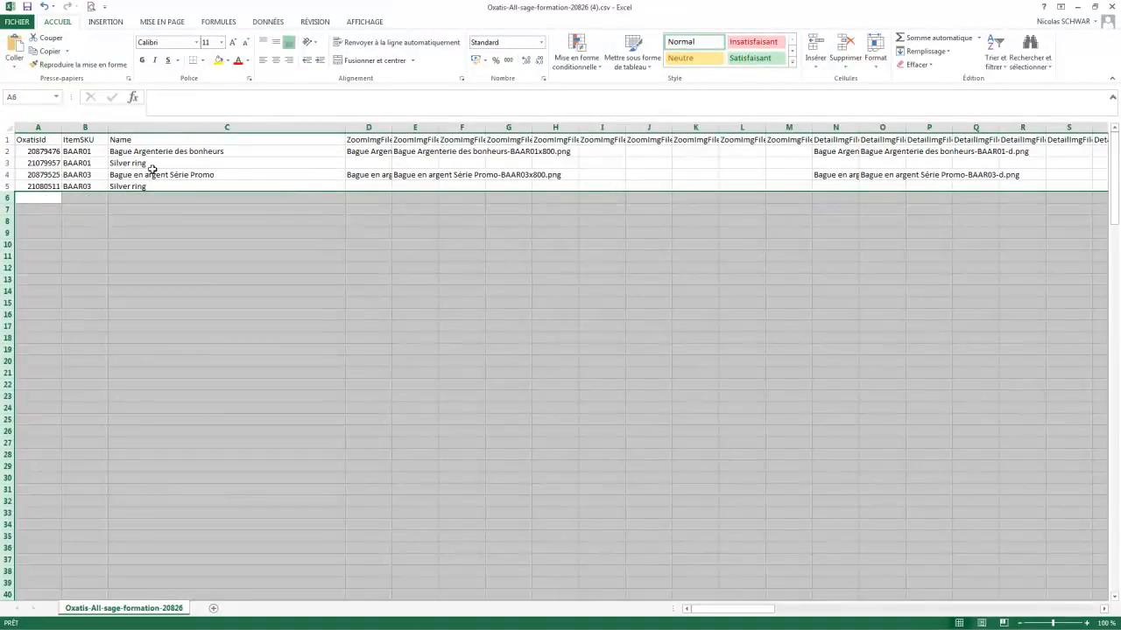
Step: Copy the zoom and detail image file names D2:R2 of the French BAAR01 article into the BAAR01 Silver ring row
click(357, 163)
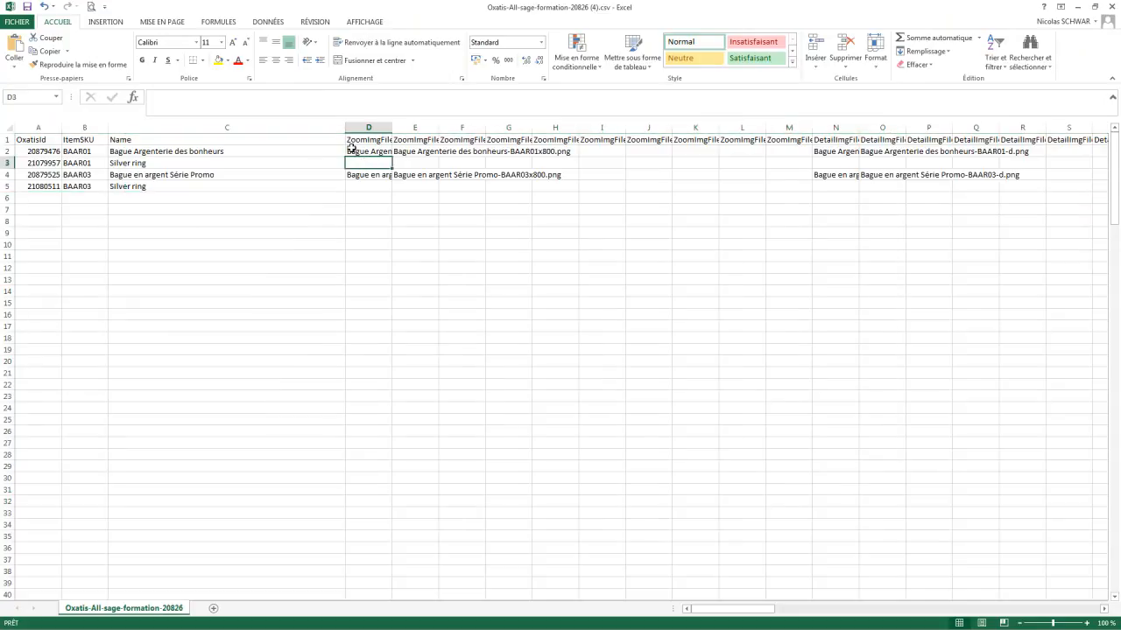
drag(353, 151, 1037, 152)
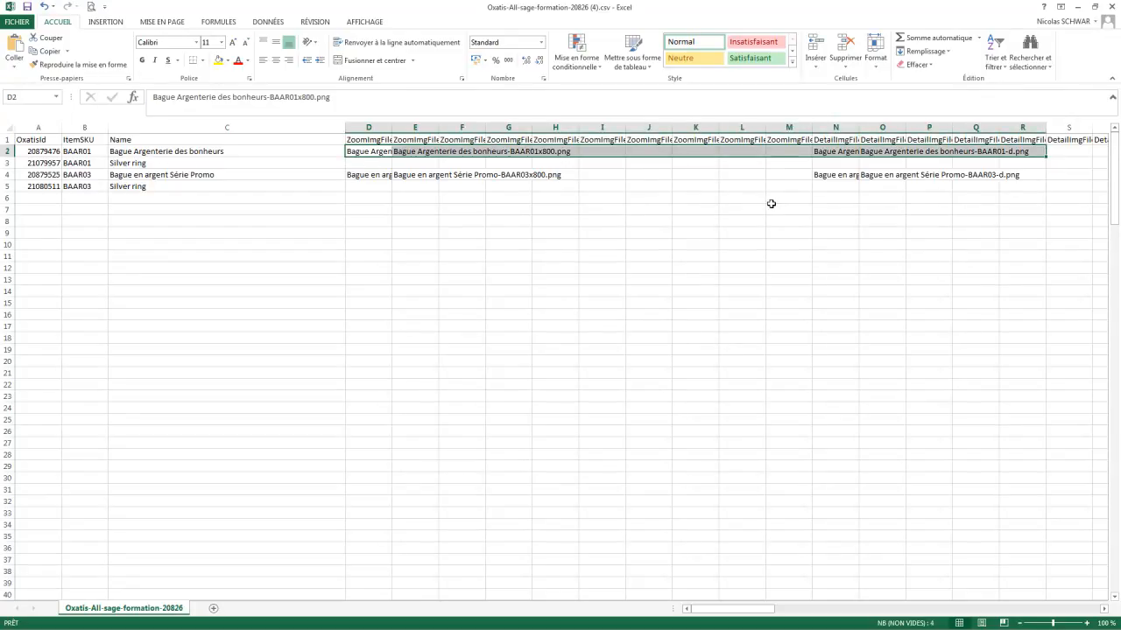
key(ctrl+c)
click(369, 162)
key(ctrl+v)
Step: Copy the image file names D4:Q4 of the French BAAR03 article into the BAAR03 Silver ring row
click(368, 175)
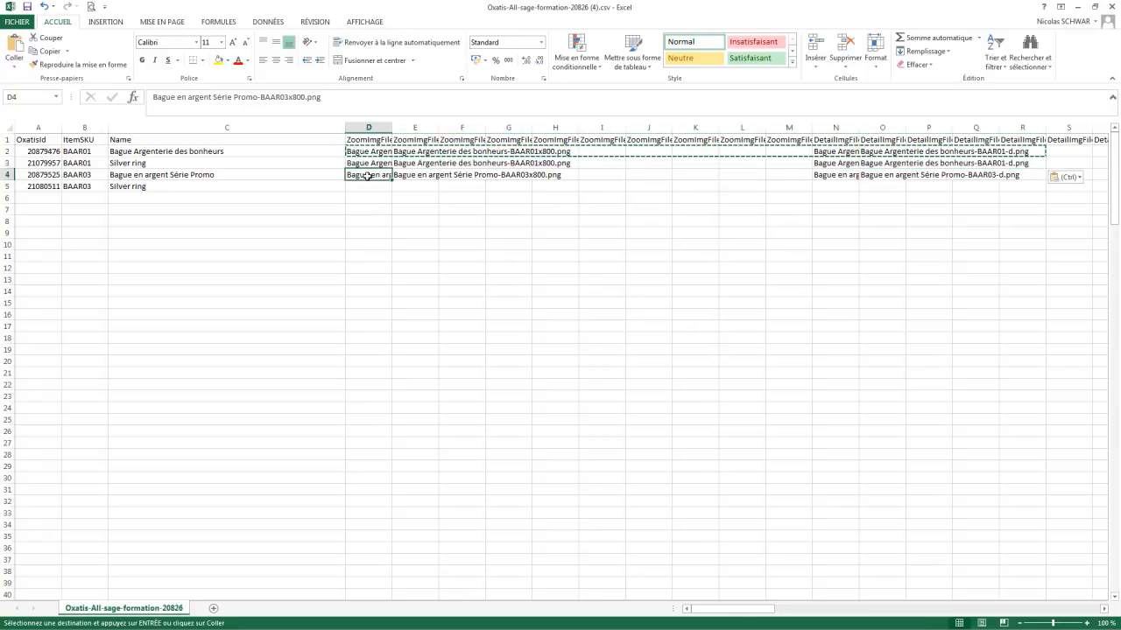
shift+click(983, 176)
key(ctrl+c)
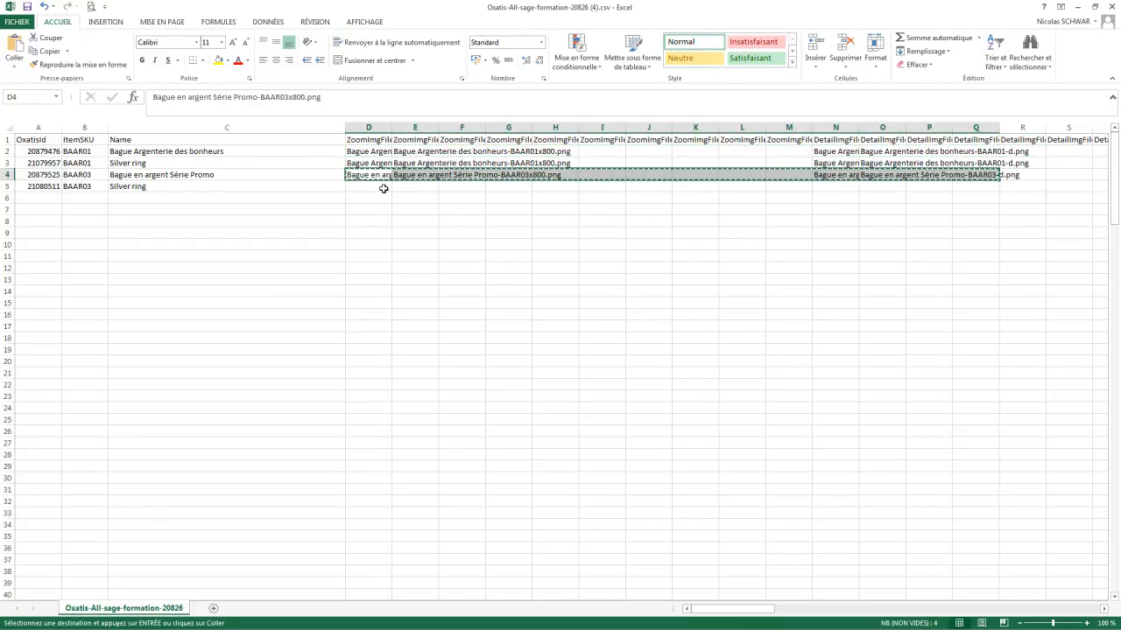
click(376, 186)
key(ctrl+v)
click(388, 219)
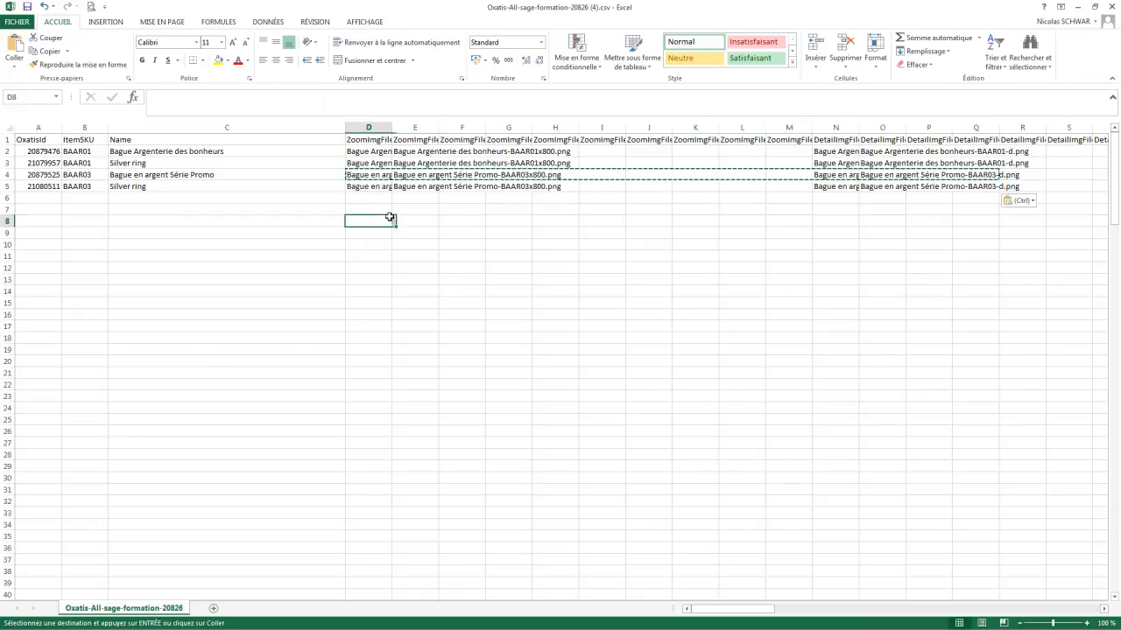
Step: Auto-fit the widths of the ZoomImgFileName and ZoomImgFileName2 columns
double_click(392, 127)
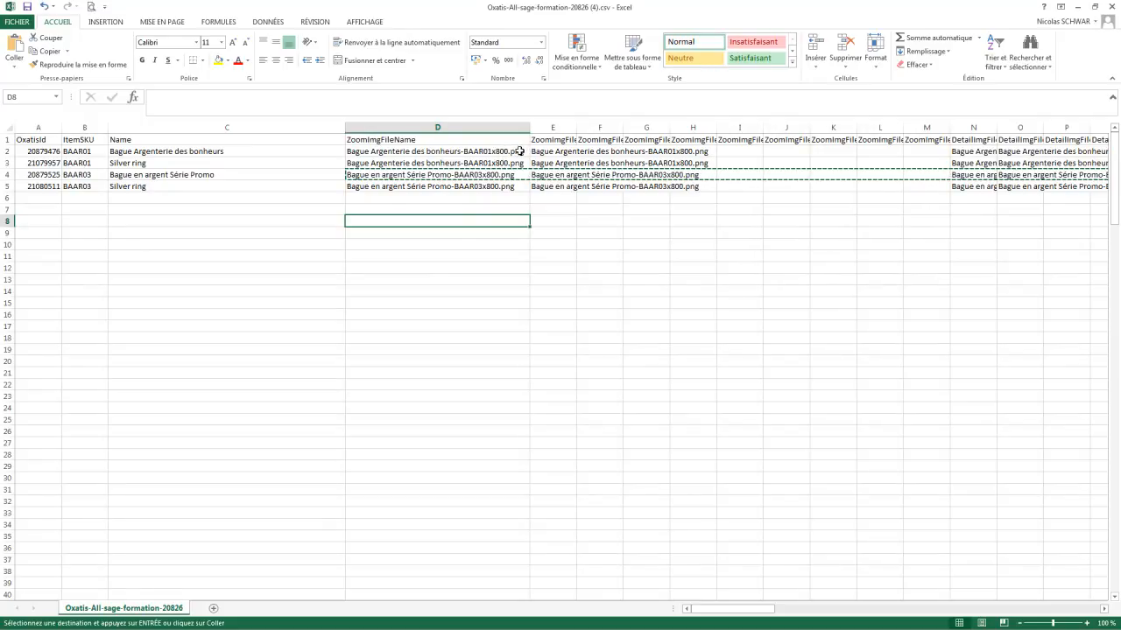
click(501, 152)
click(496, 161)
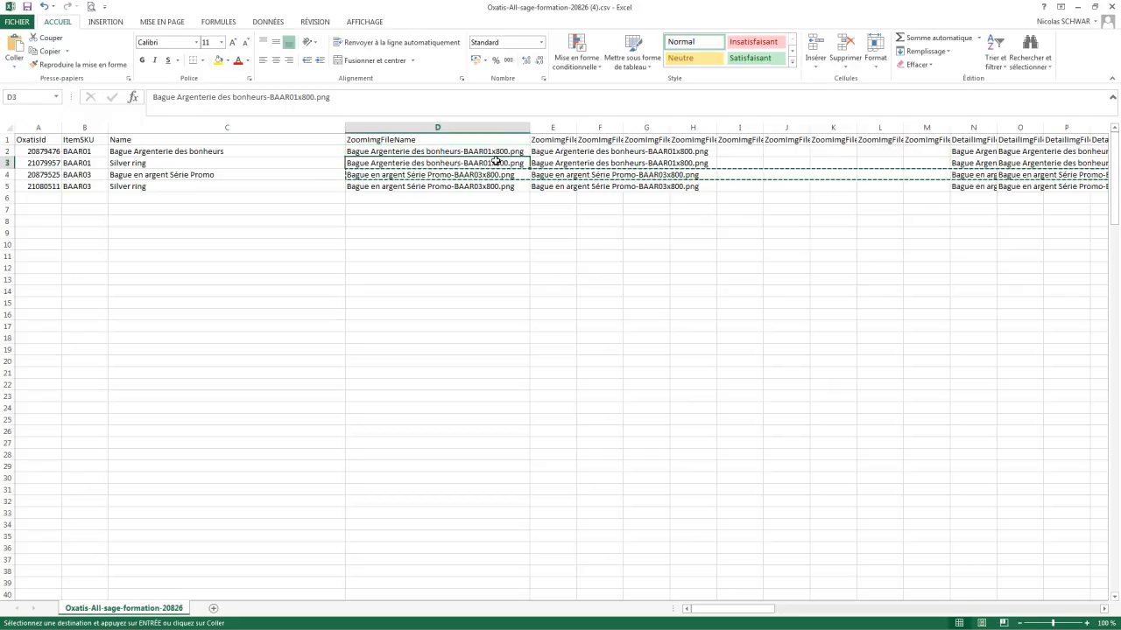
double_click(575, 129)
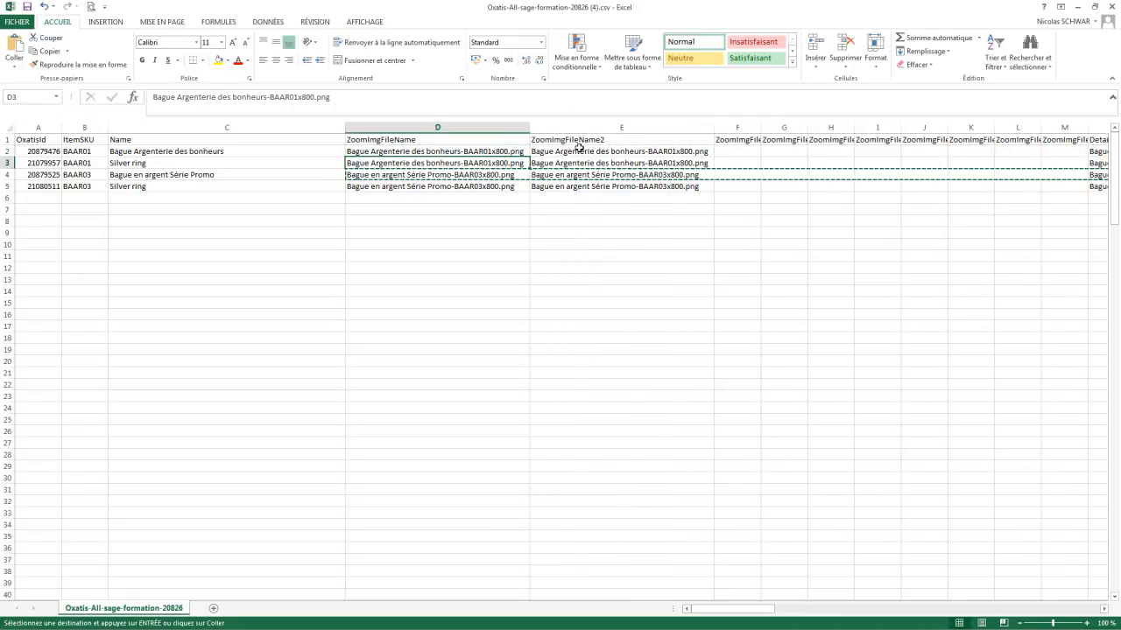
Step: Delete the empty columns from ZoomImgFileName3 through the last ZoomImgFileName column
click(740, 127)
drag(743, 608, 764, 607)
shift+click(325, 130)
right_click(326, 129)
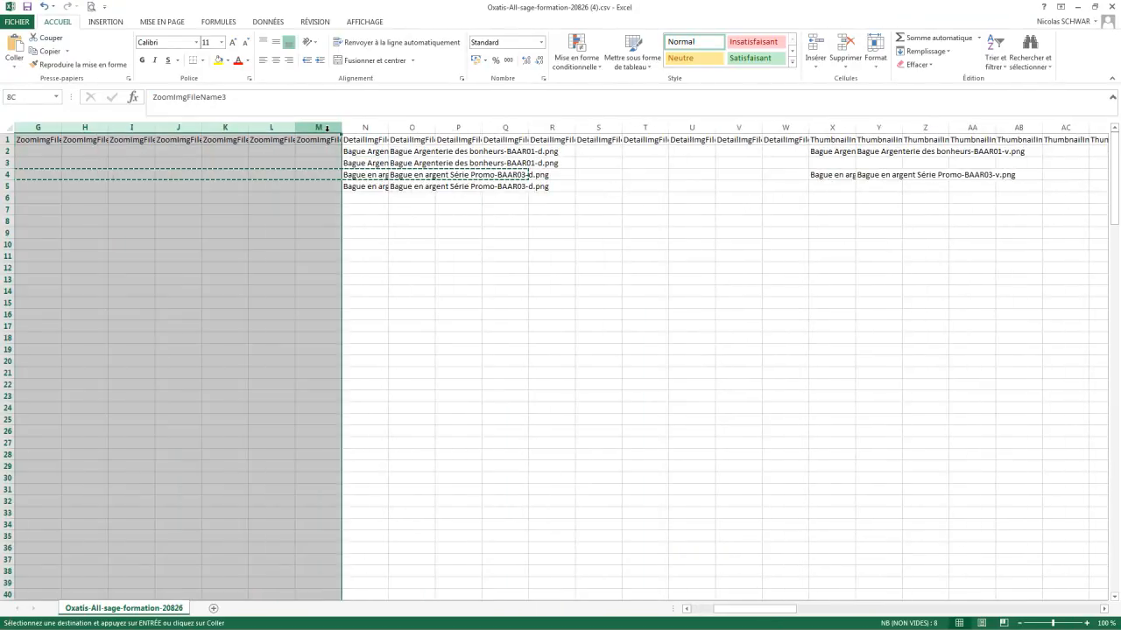
click(348, 231)
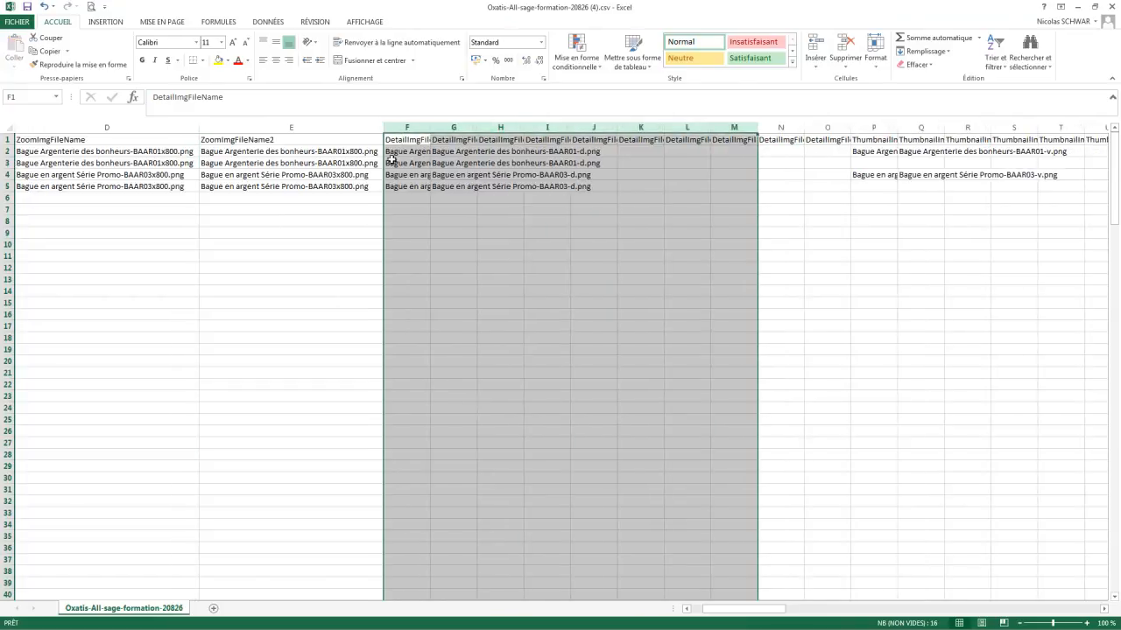
Step: Widen the DetailImgFileName column and delete the empty columns from DetailImgFileName3 through the last DetailImgFileName column
click(394, 152)
click(405, 141)
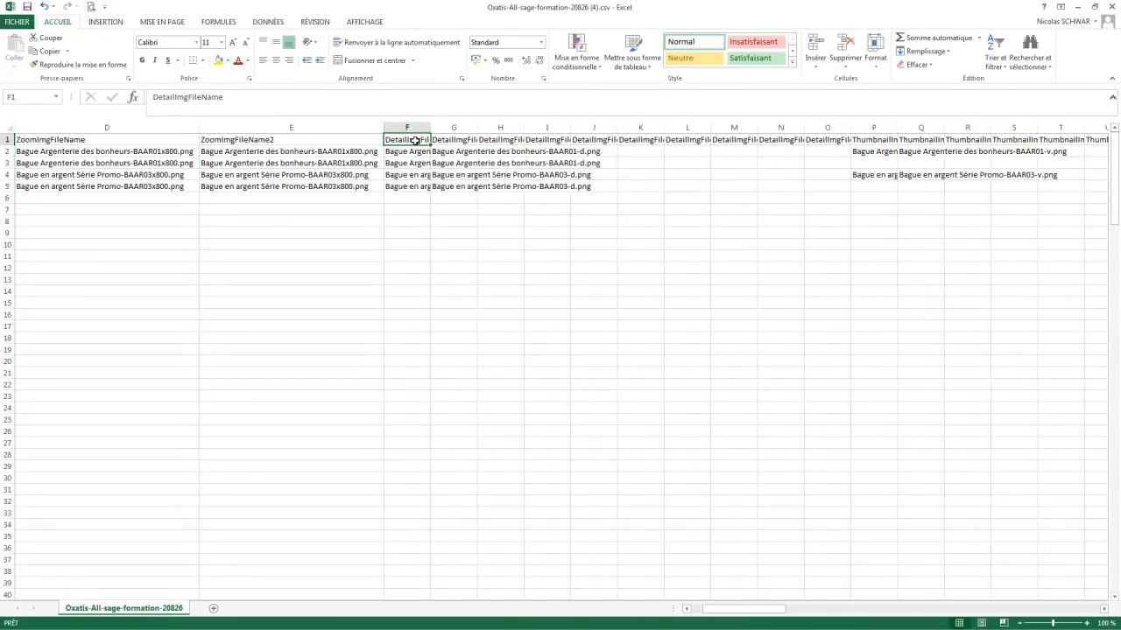
drag(431, 128, 464, 128)
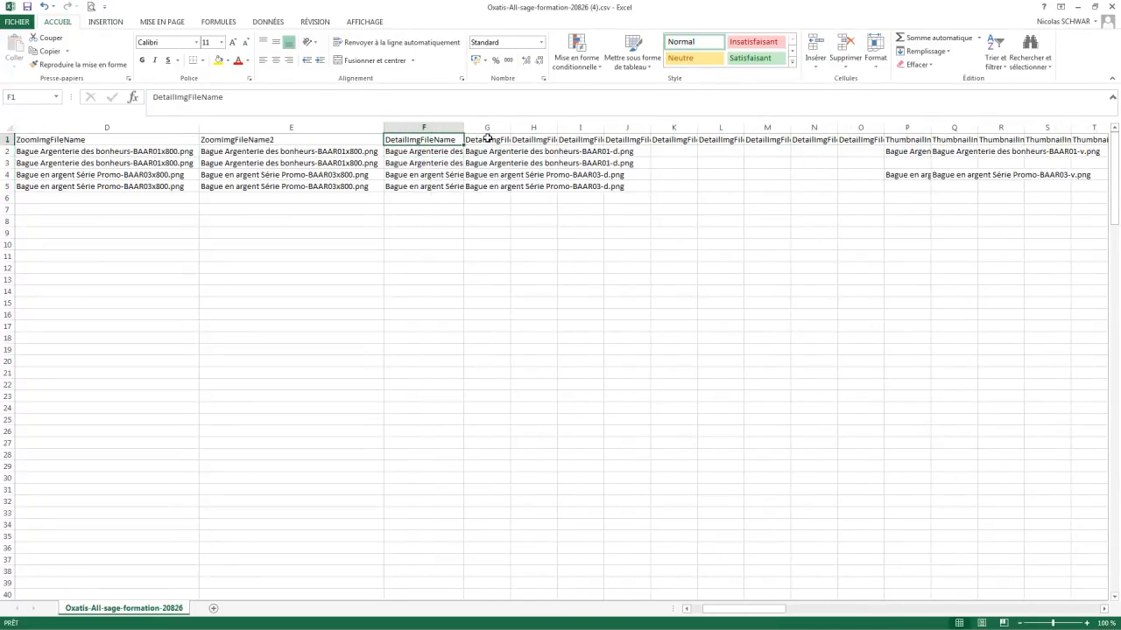
click(487, 140)
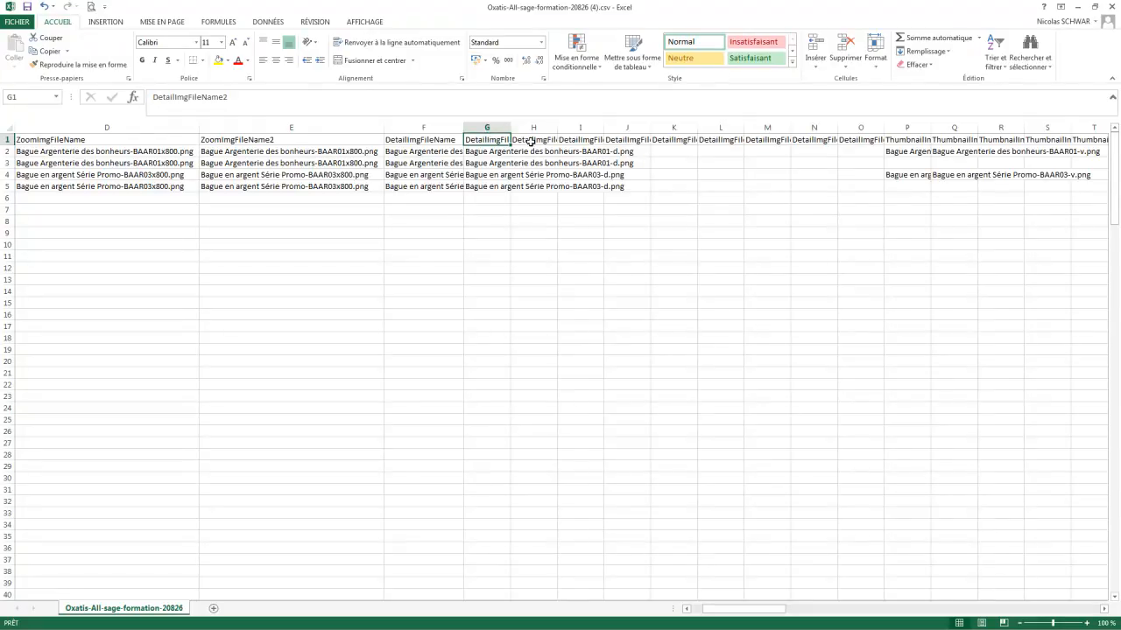
click(531, 141)
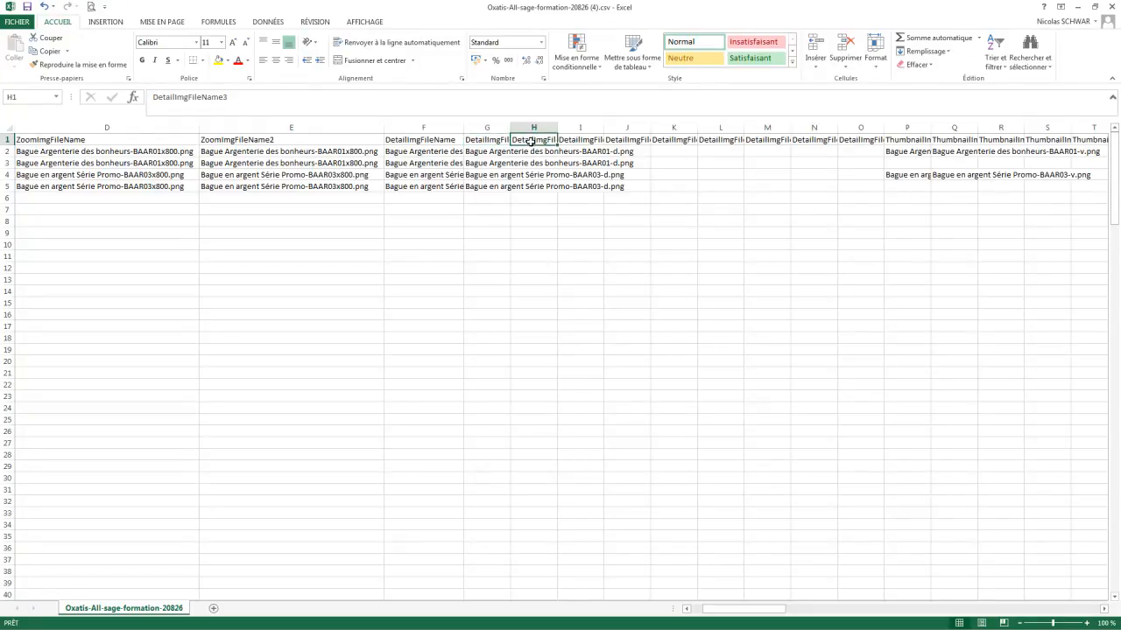
shift+click(861, 128)
right_click(862, 130)
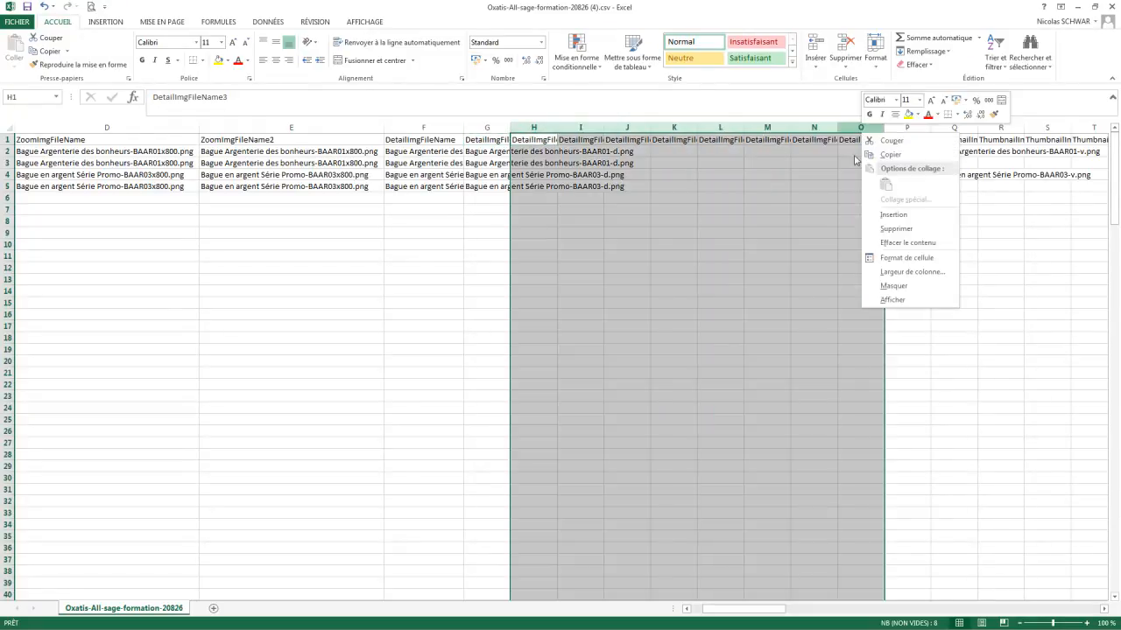
click(886, 231)
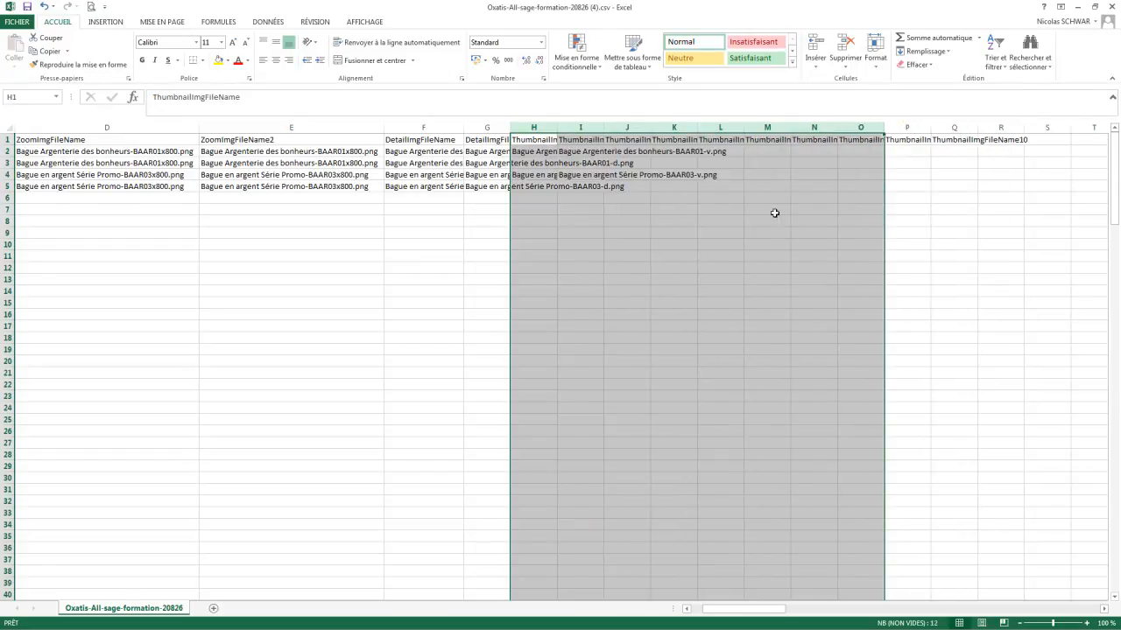
Step: Delete the empty columns from ThumbnailImgFileName2 through ThumbnailImgFileName10
click(538, 153)
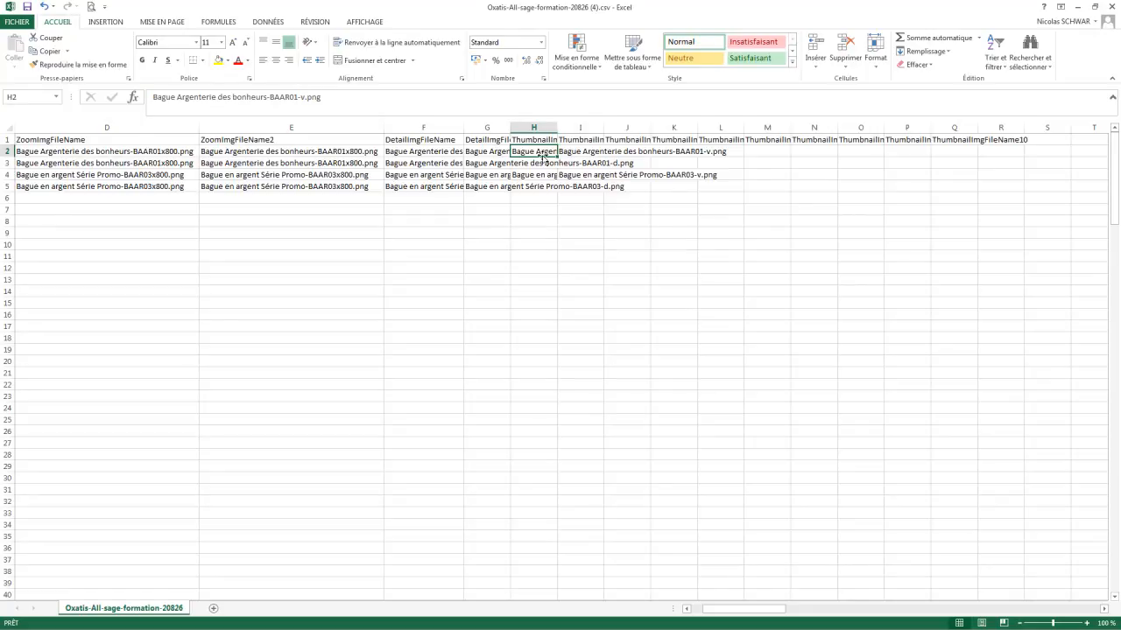
click(576, 152)
click(585, 163)
click(581, 187)
click(581, 142)
click(583, 127)
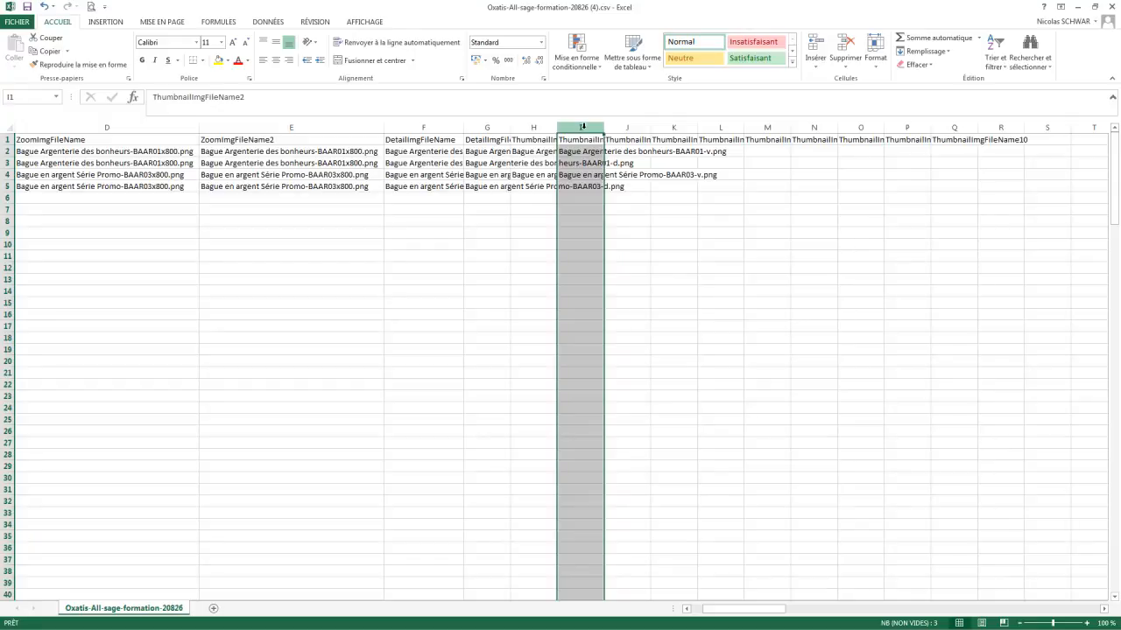
right_click(584, 129)
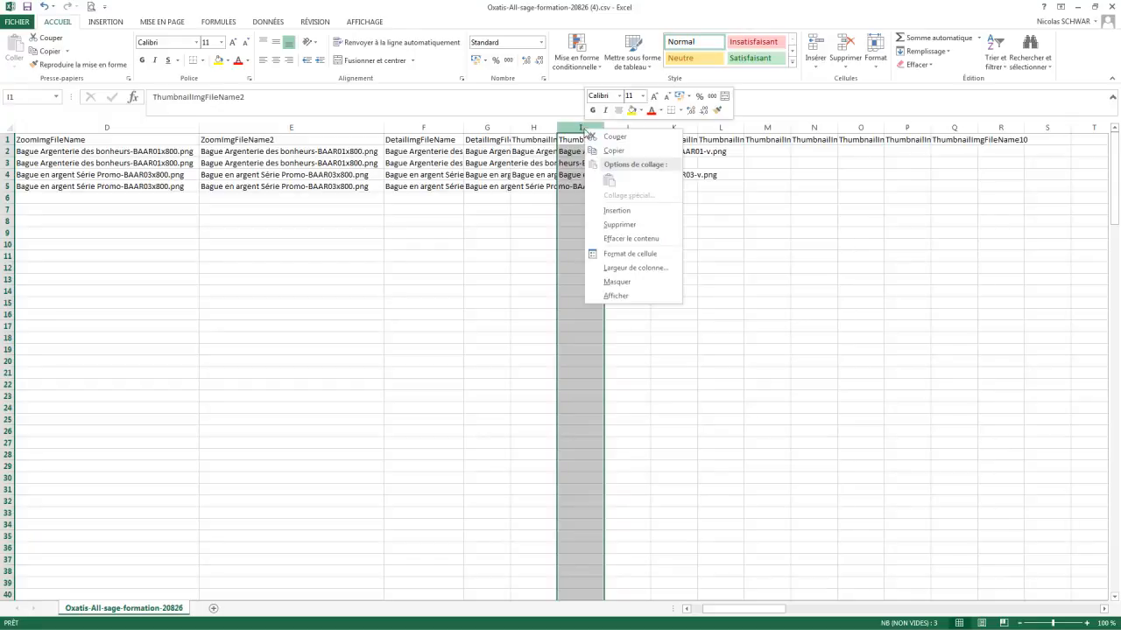
click(1004, 124)
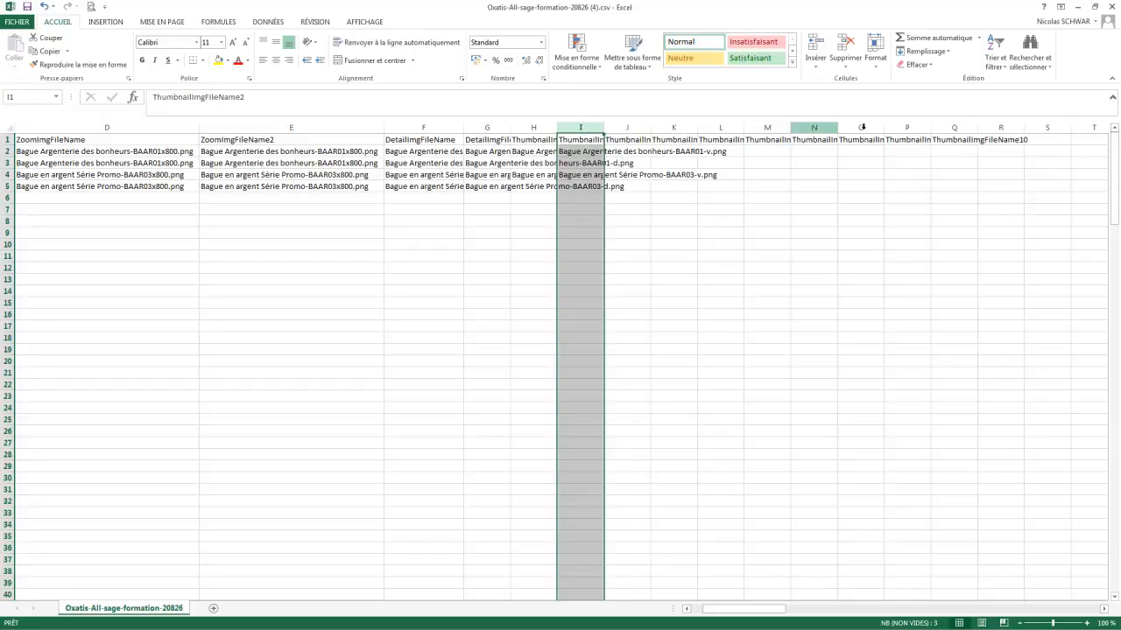
shift+click(998, 128)
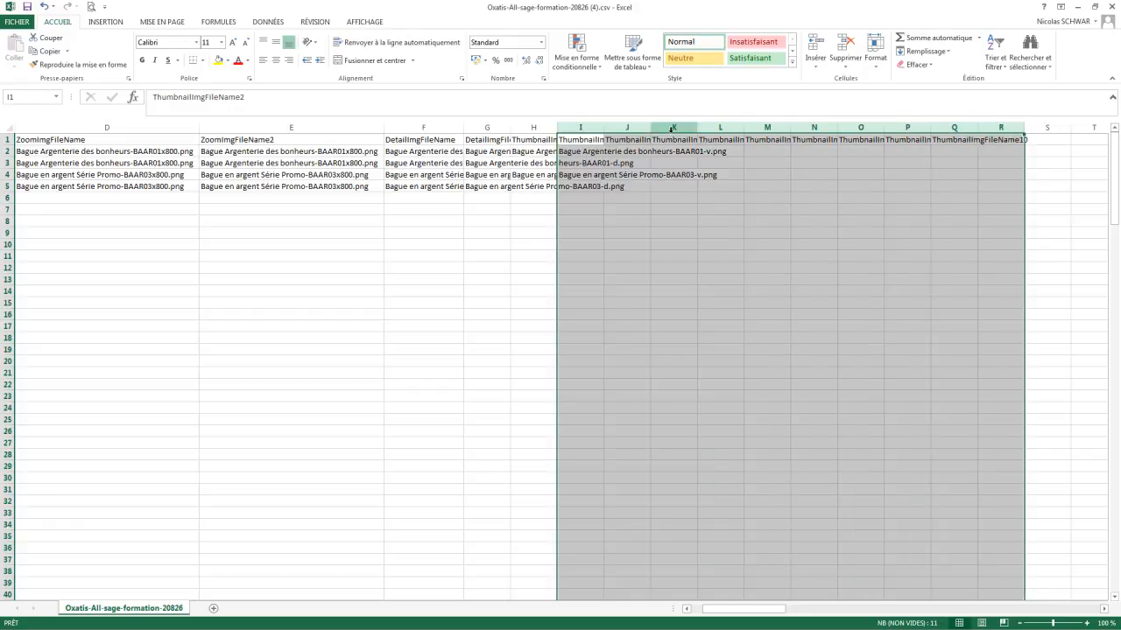
right_click(673, 133)
click(701, 244)
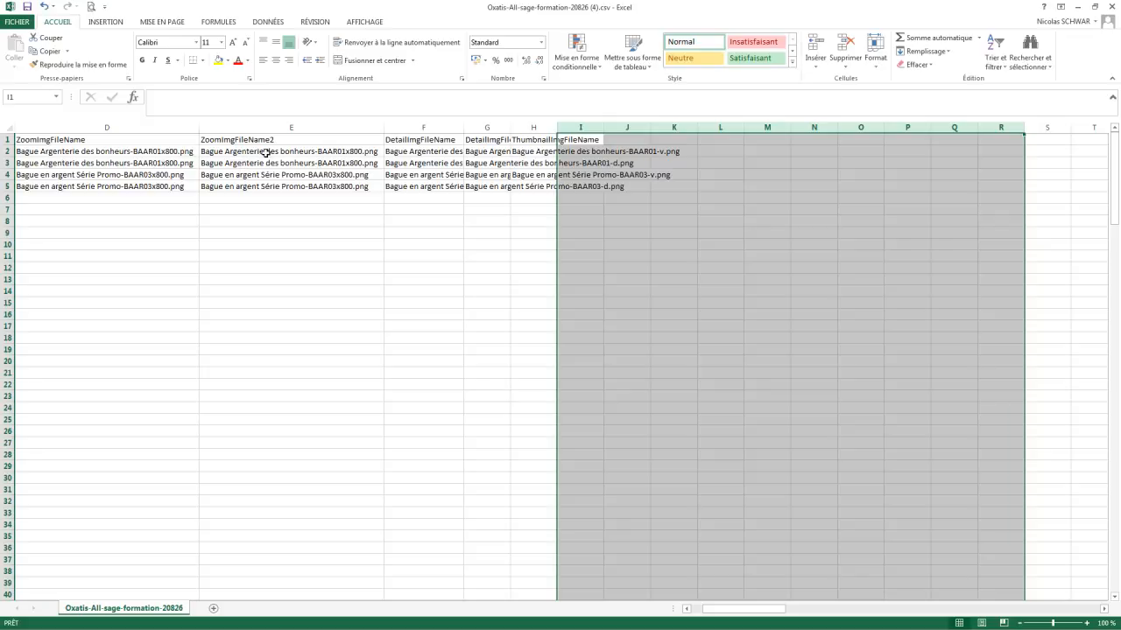
Step: Auto-fit the widths of the DetailImgFileName2 and ThumbnailImgFileName columns
click(68, 144)
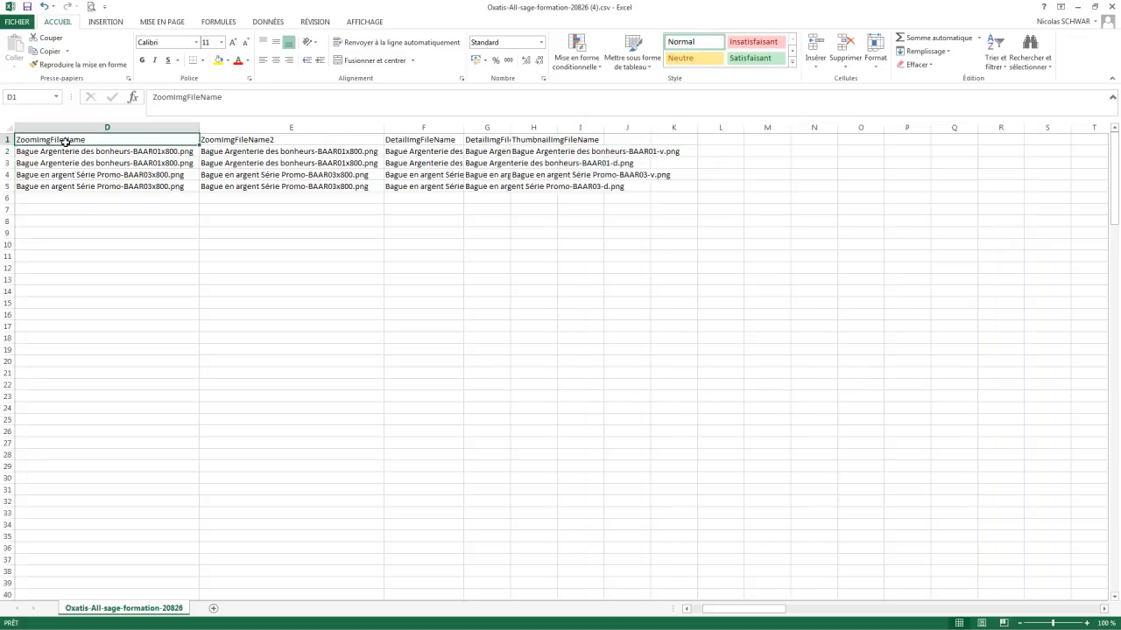
click(418, 143)
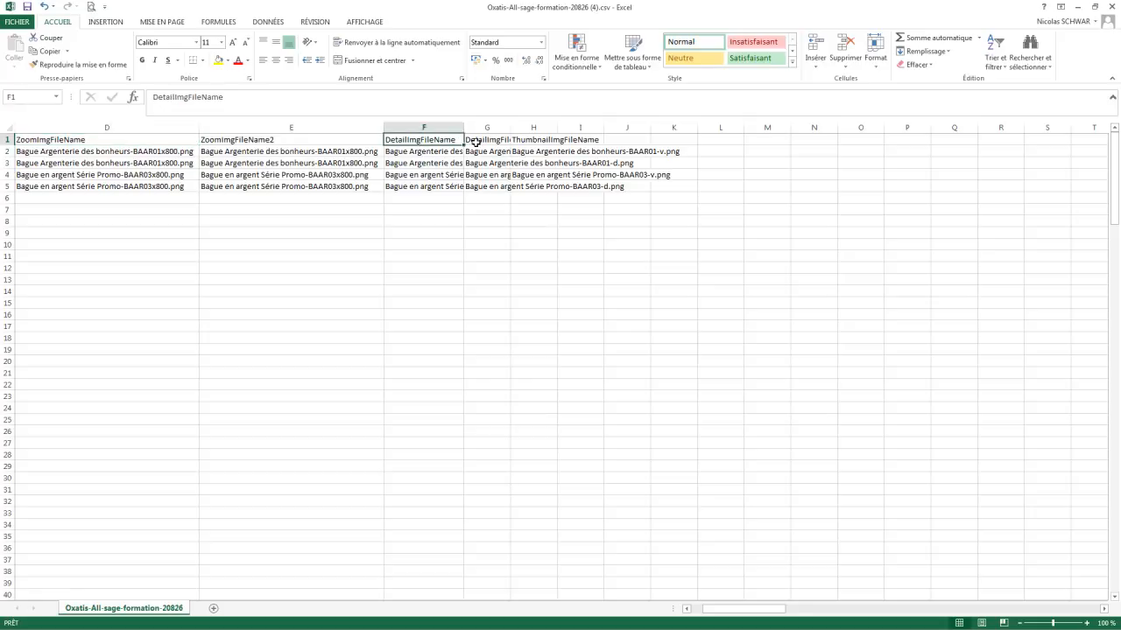
double_click(510, 128)
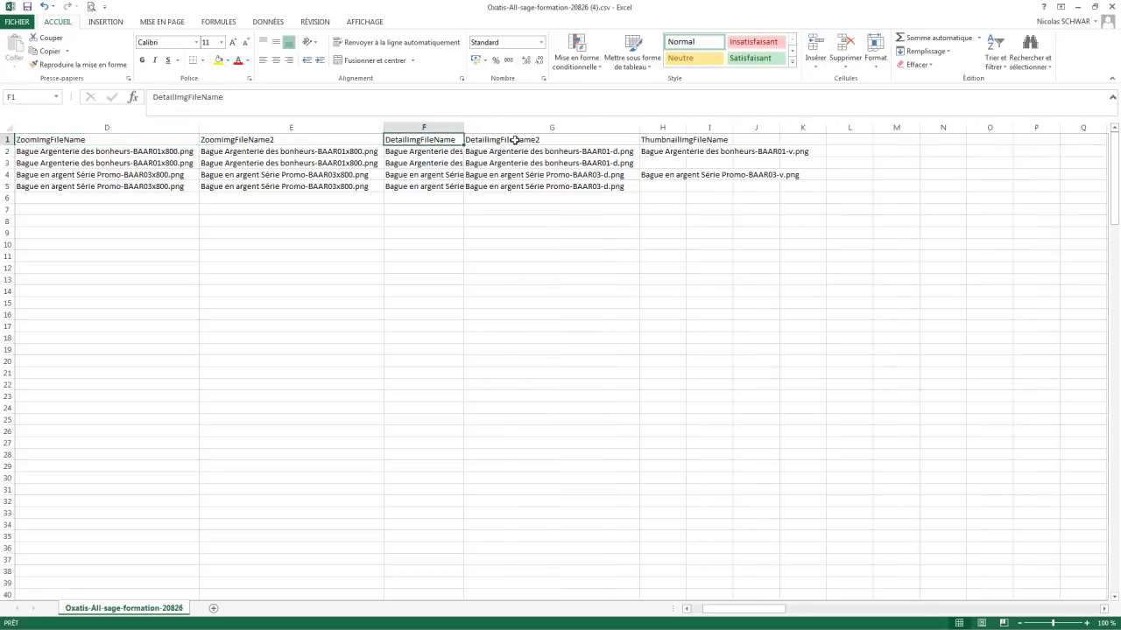
click(515, 140)
click(675, 128)
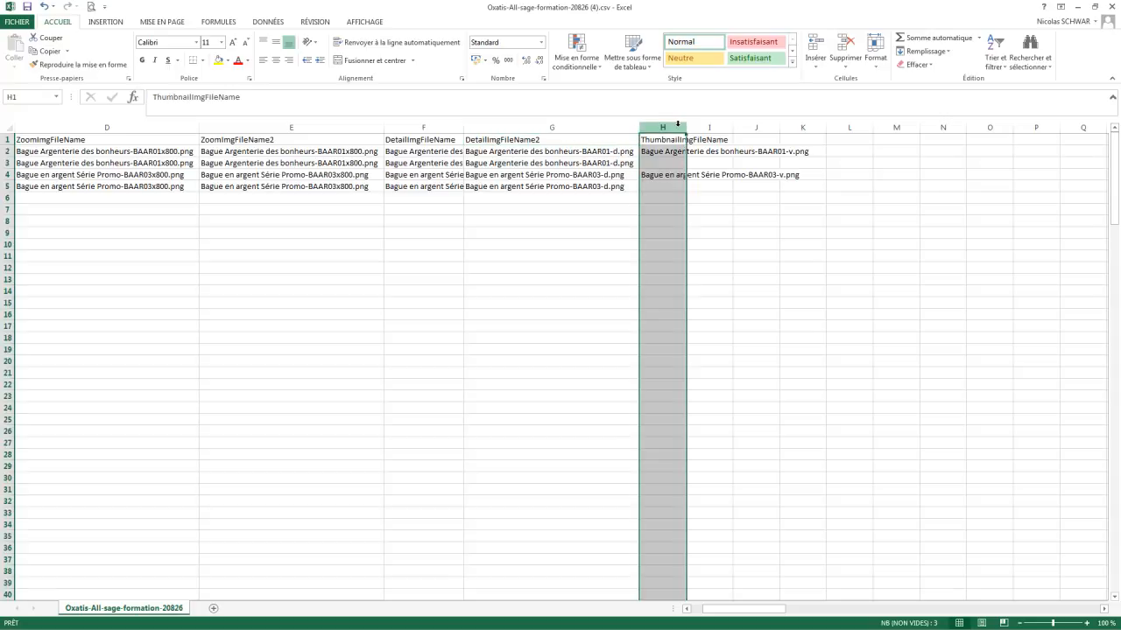
double_click(685, 128)
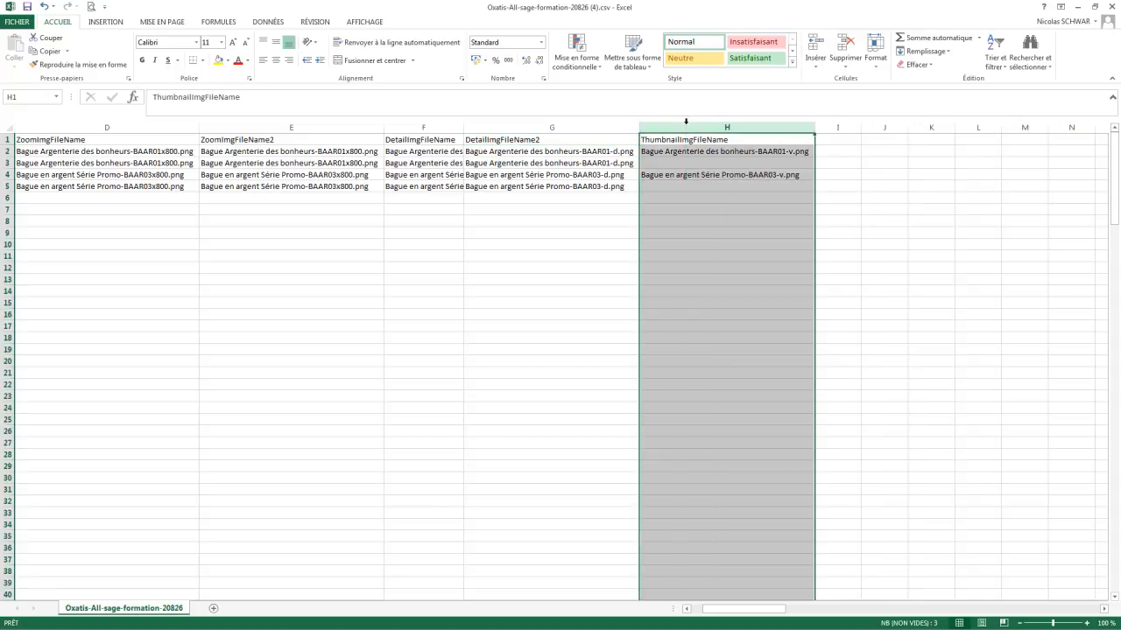
click(104, 142)
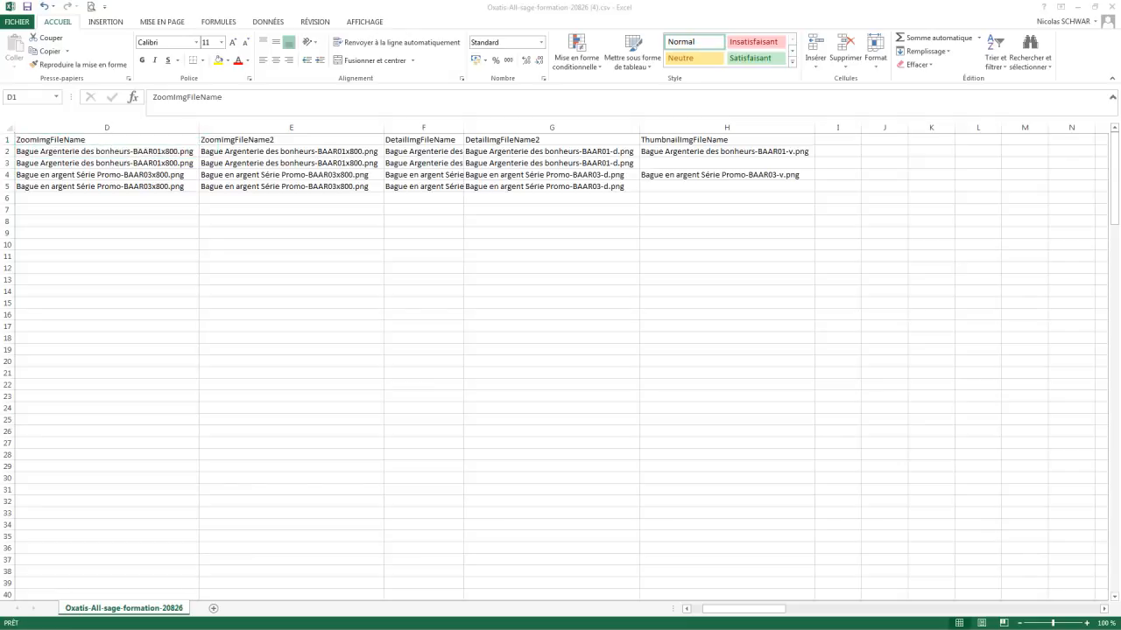
Step: Switch to the Dataplug-Oxatis-Exemple-v6-50 workbook and copy the technical names BigImgFileName and SmallImgFileName from the Aide Articles sheet for the CSV
click(708, 625)
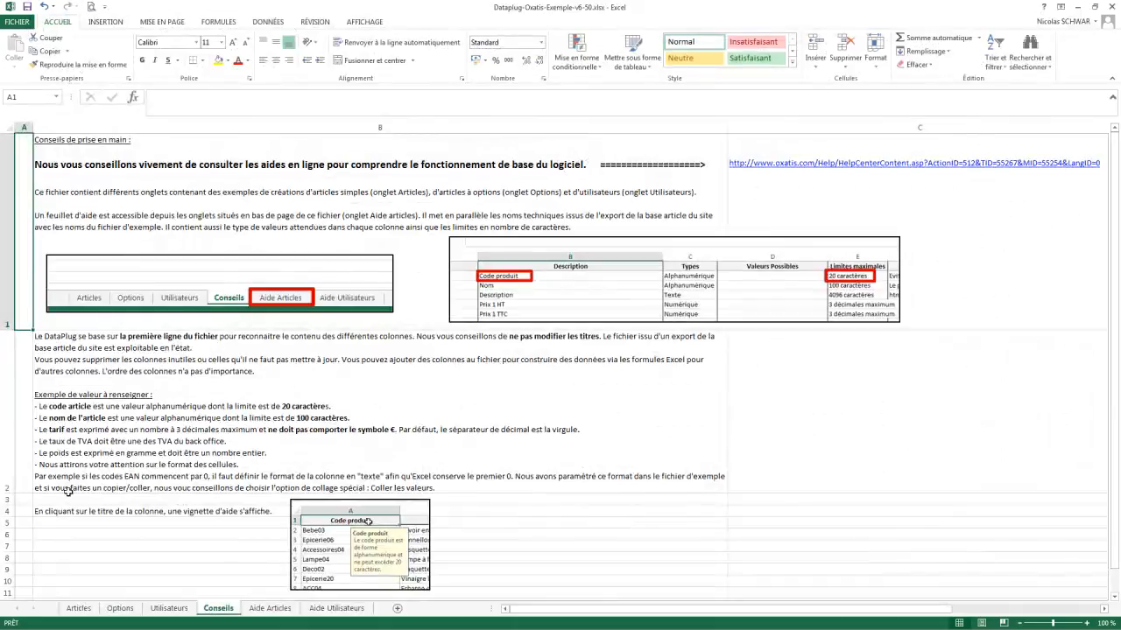
click(78, 607)
click(270, 608)
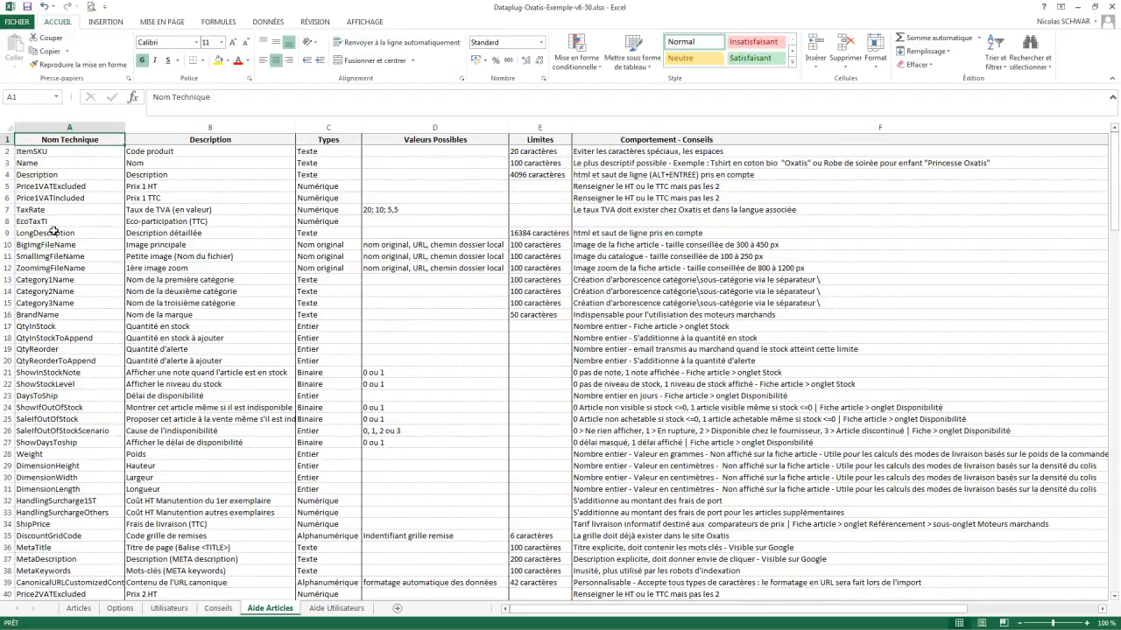
drag(32, 246, 37, 252)
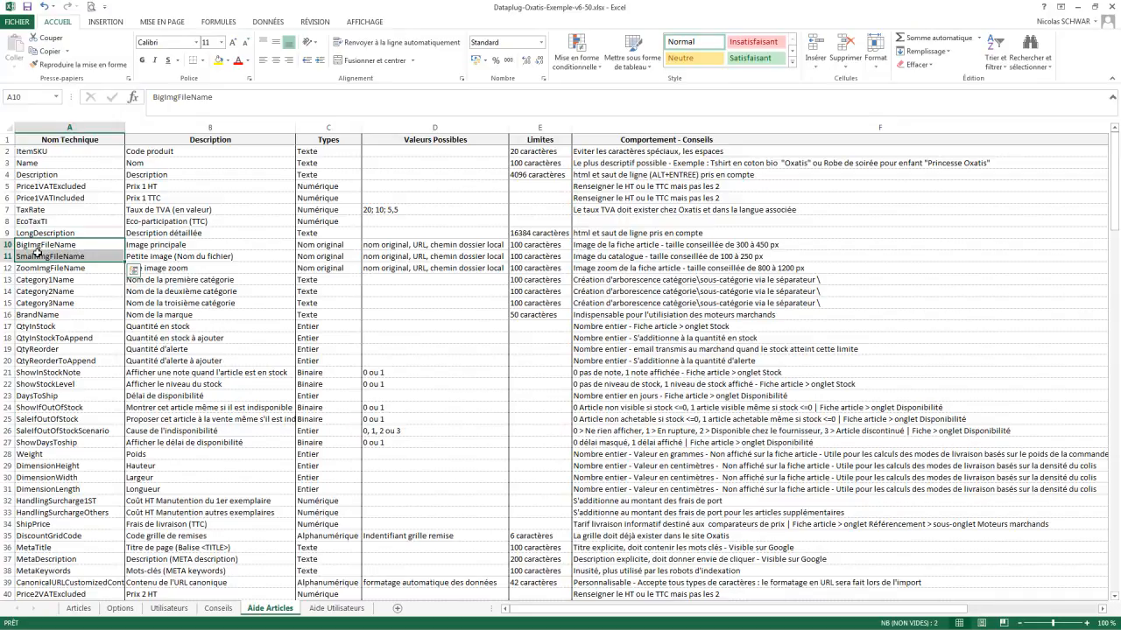
key(ctrl+c)
key(alt+Tab)
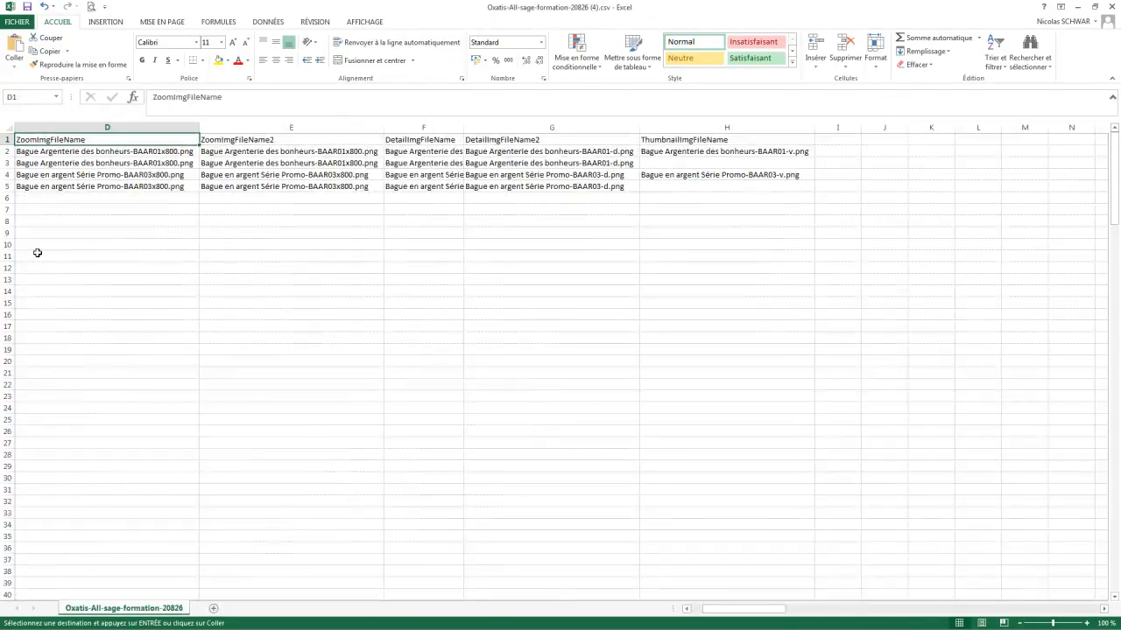
Step: Paste the copied names into the CSV as column headers, with BigImgFileName in I1 and SmallImgFileName in J1
click(828, 139)
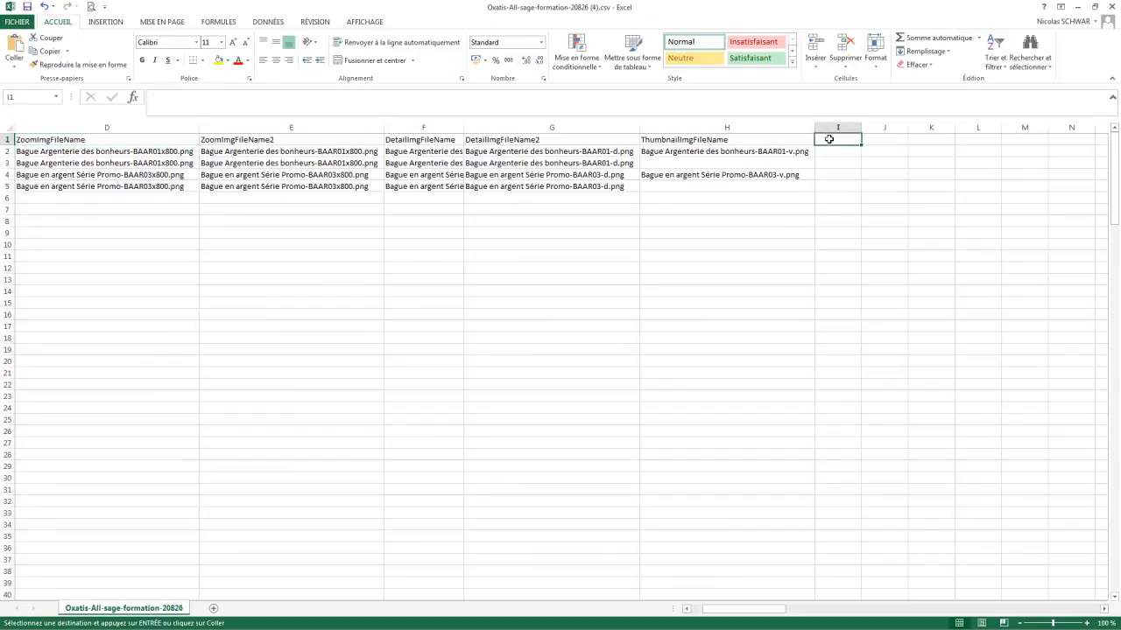
key(ctrl+v)
click(832, 152)
drag(834, 160, 880, 149)
Step: Copy the DetailImgFileName values of both Silver ring rows into their BigImgFileName cells I3 and I5
click(835, 152)
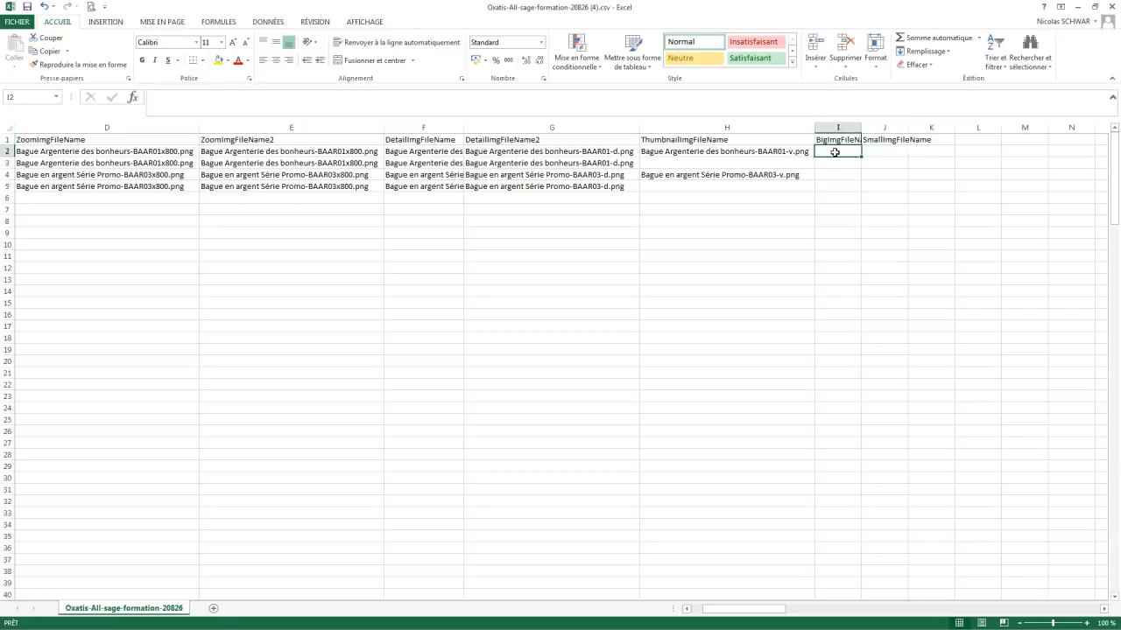
click(440, 155)
click(430, 165)
key(ctrl+c)
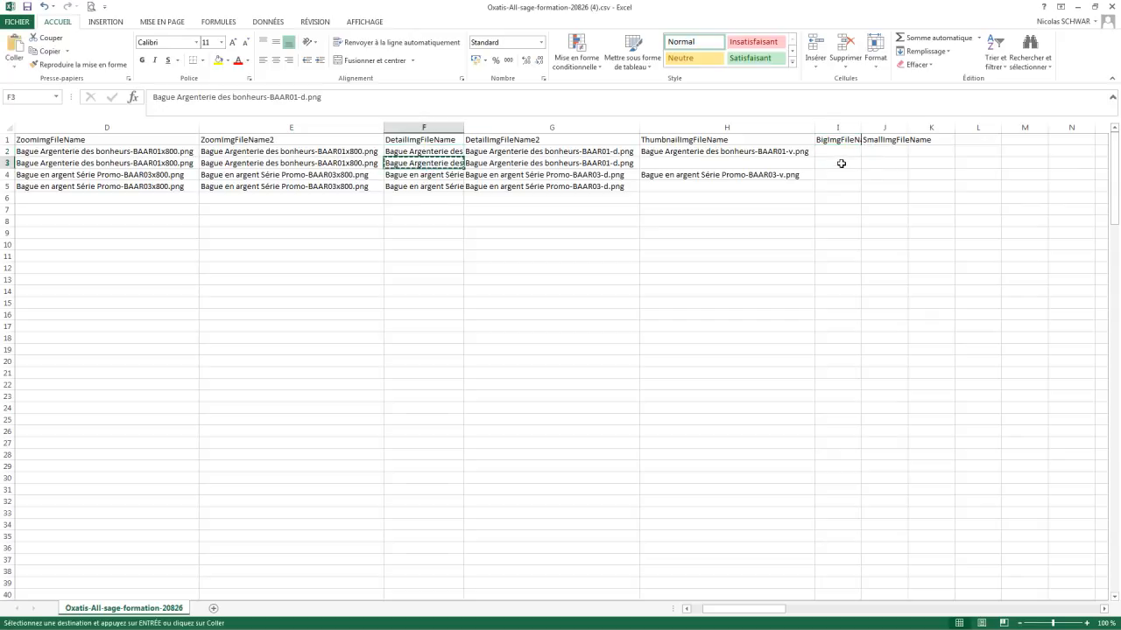
click(841, 163)
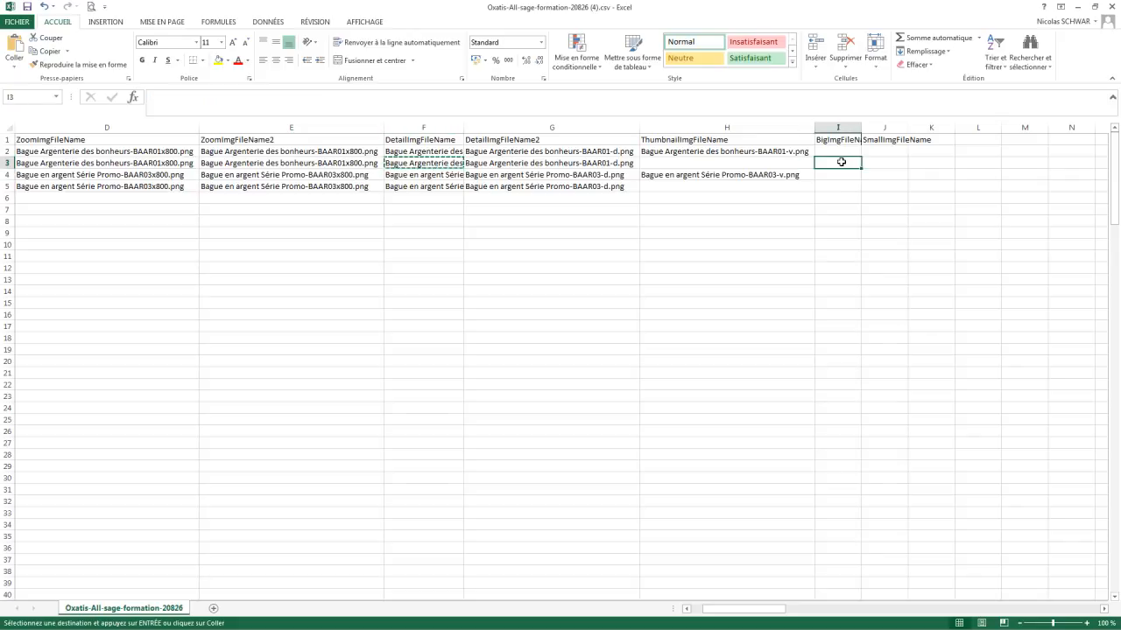
key(ctrl+v)
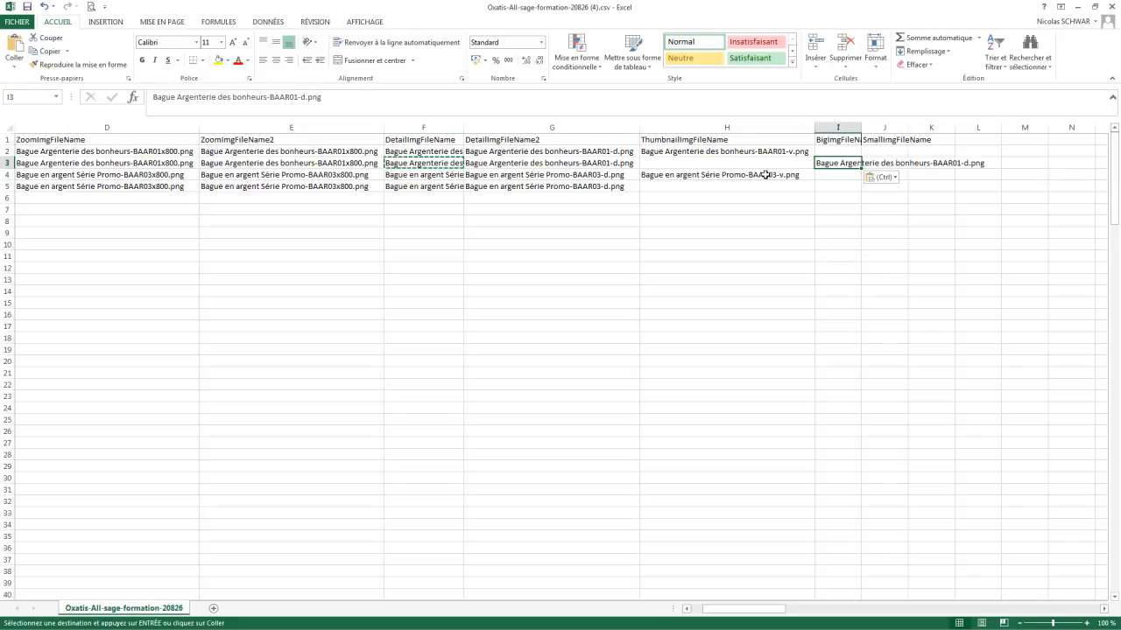
click(424, 187)
key(ctrl+c)
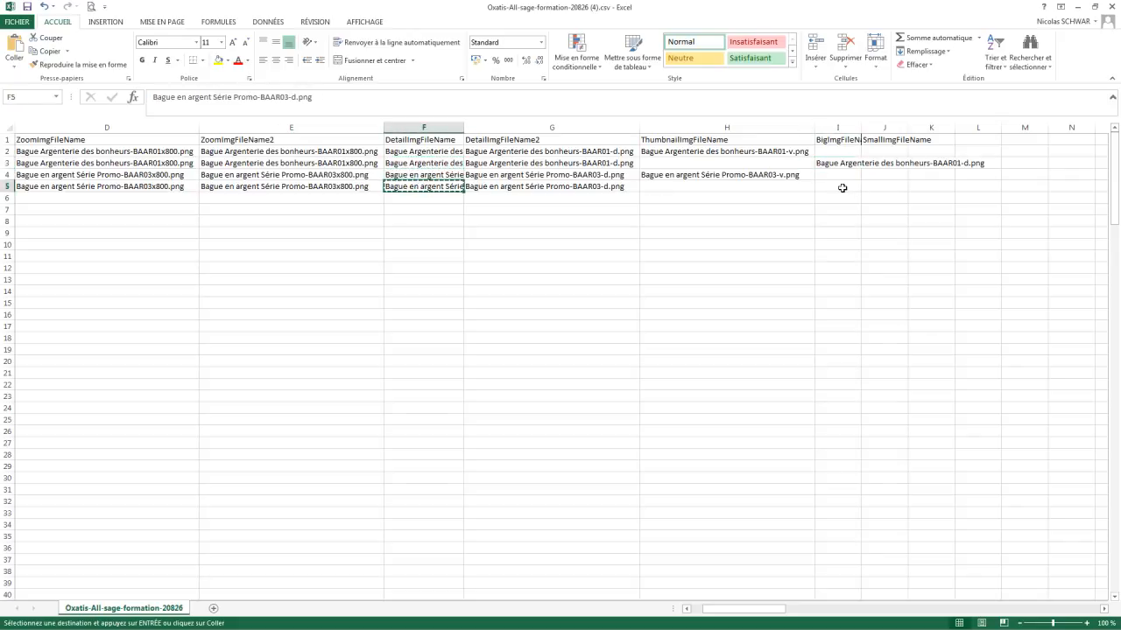
click(841, 187)
key(ctrl+v)
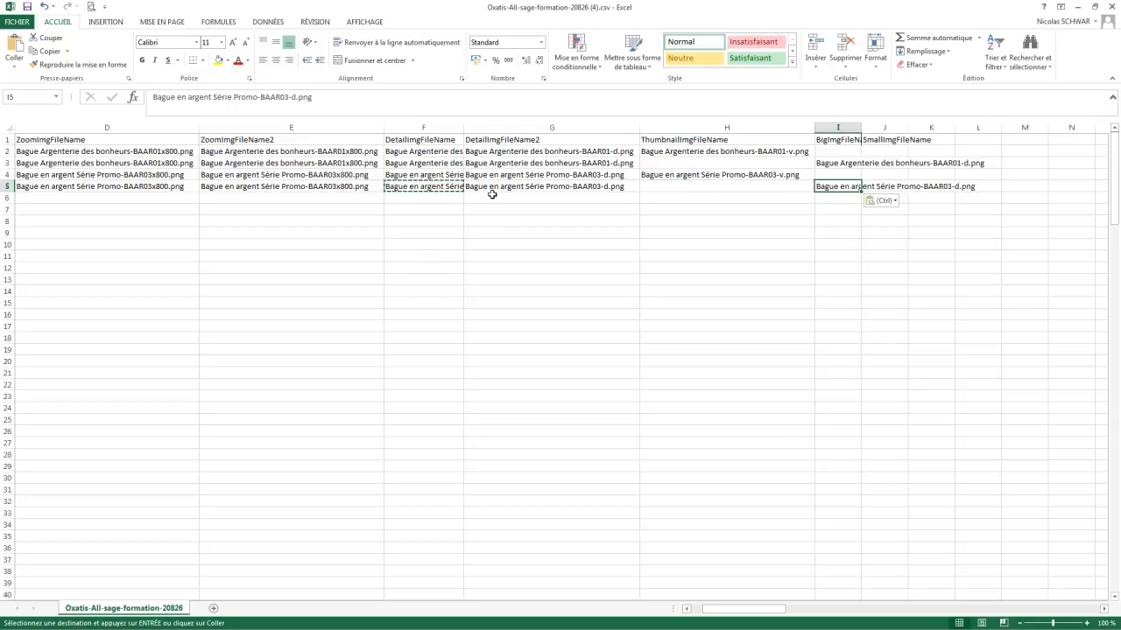
Step: Copy the French articles' thumbnail file names from H2 and H4 into the Silver ring rows' SmallImgFileName cells J3 and J5
click(676, 152)
key(ctrl+c)
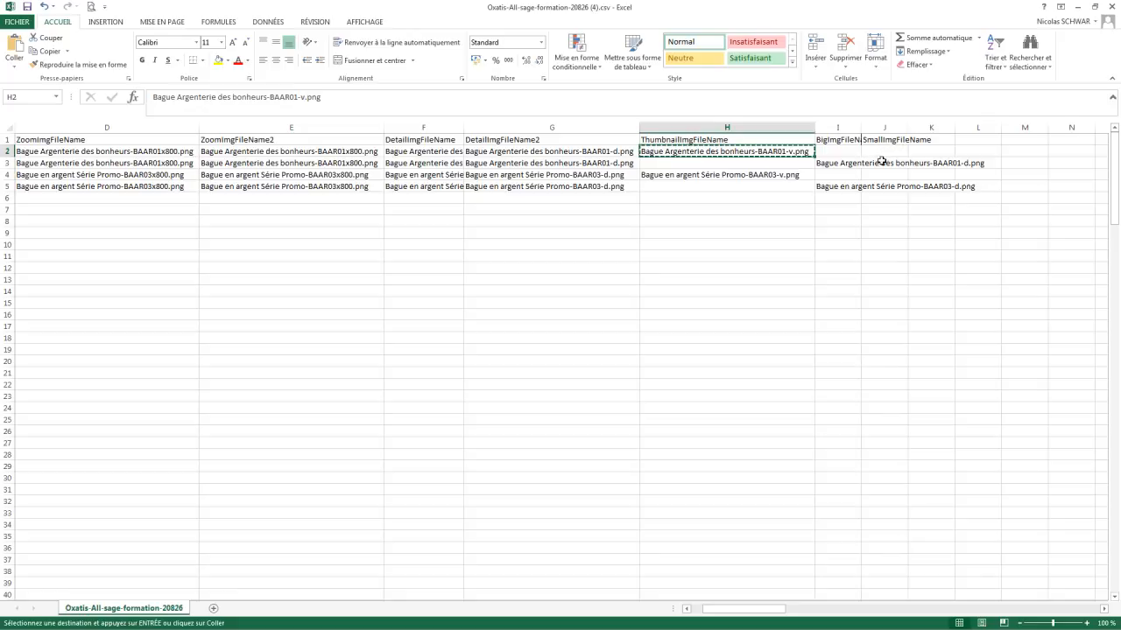
click(884, 163)
key(ctrl+v)
click(718, 176)
key(ctrl+c)
click(895, 187)
key(ctrl+v)
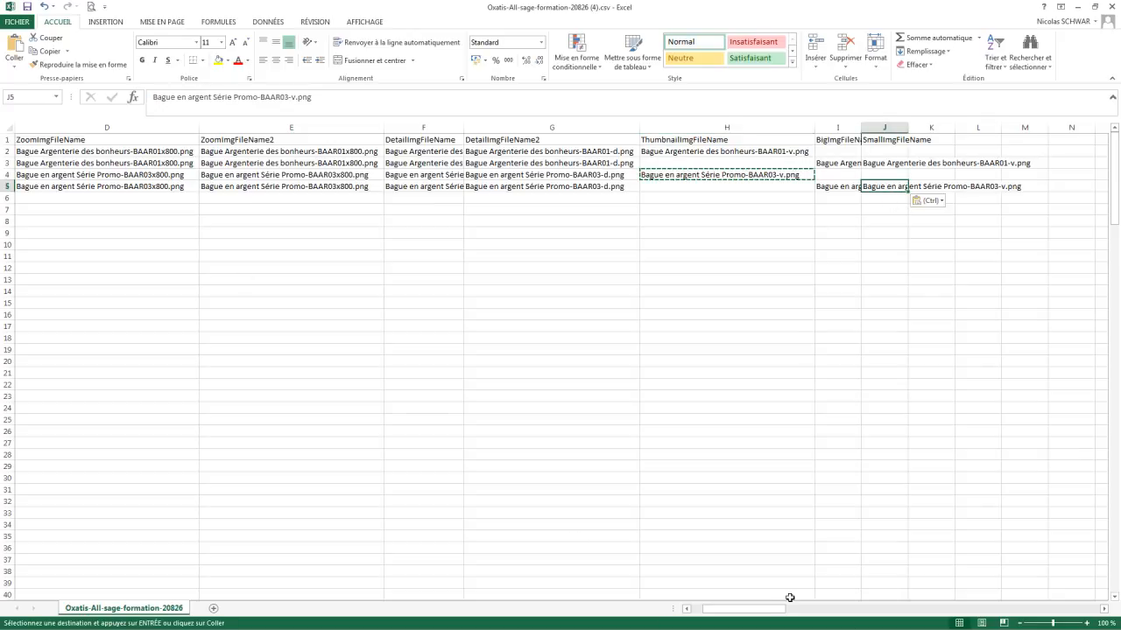
Step: Try deleting the French article rows 2 and 4, and undo the deletion
drag(758, 608, 743, 607)
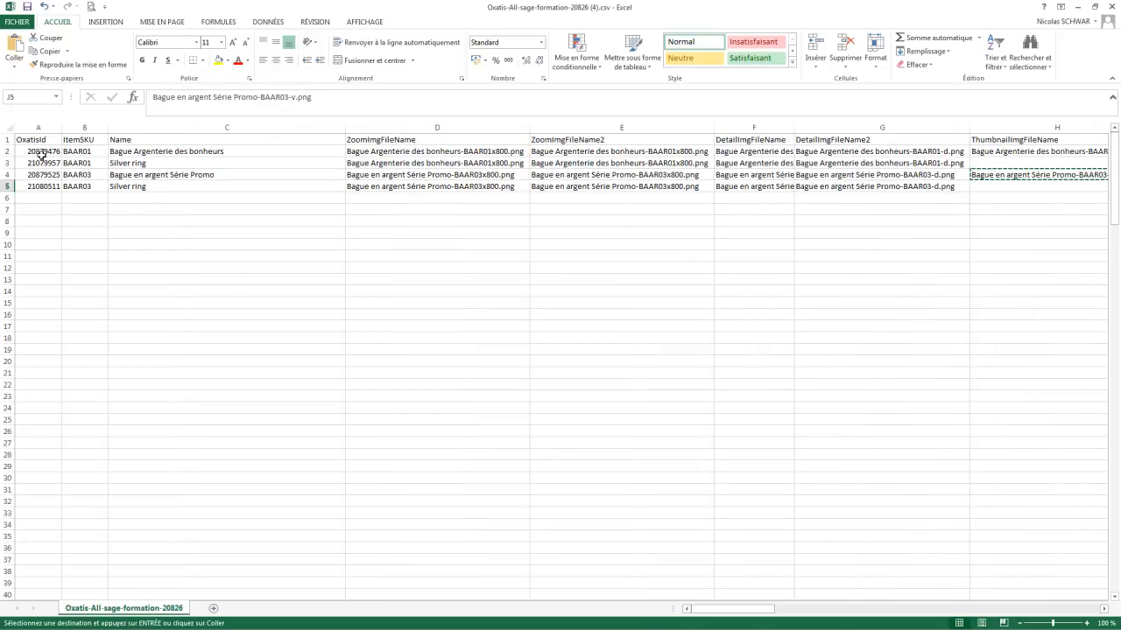
click(7, 151)
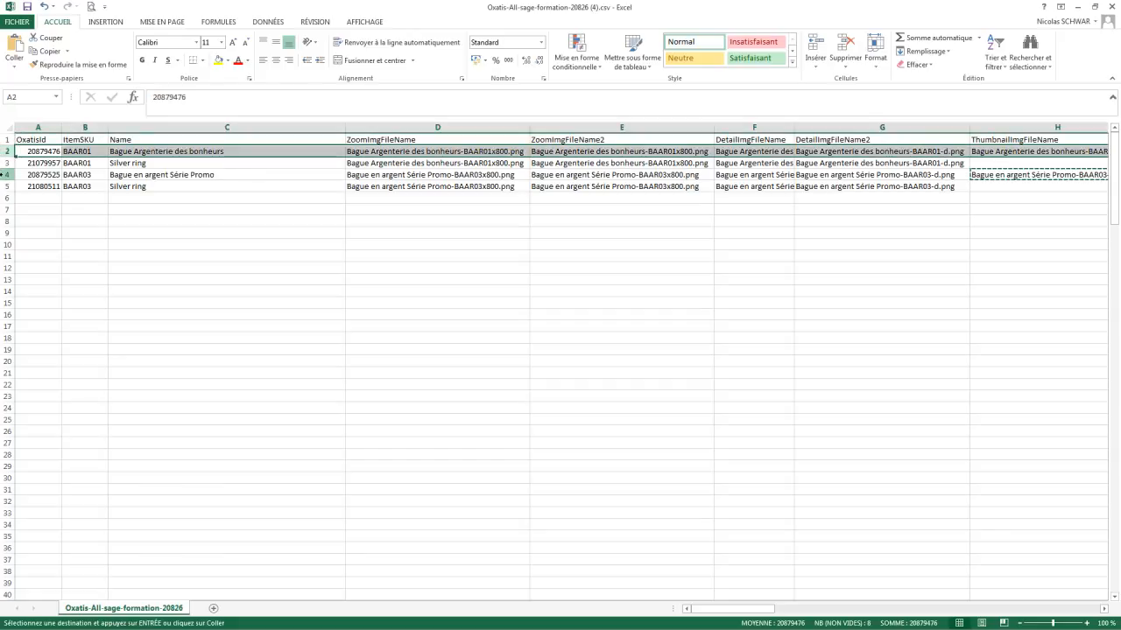
ctrl+click(6, 174)
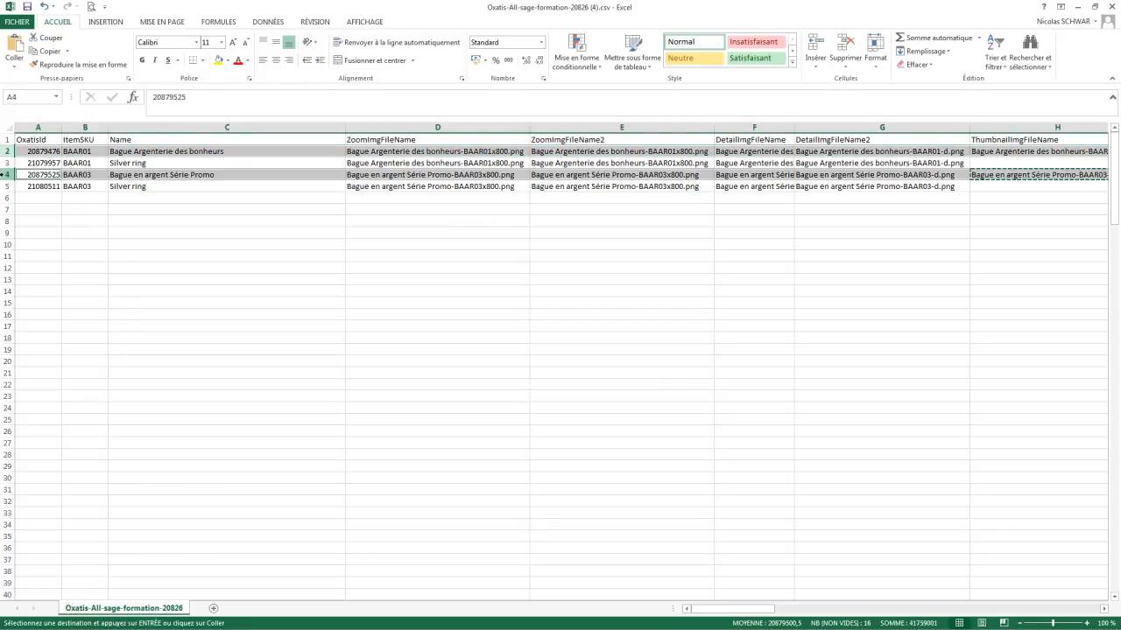
right_click(6, 174)
click(40, 271)
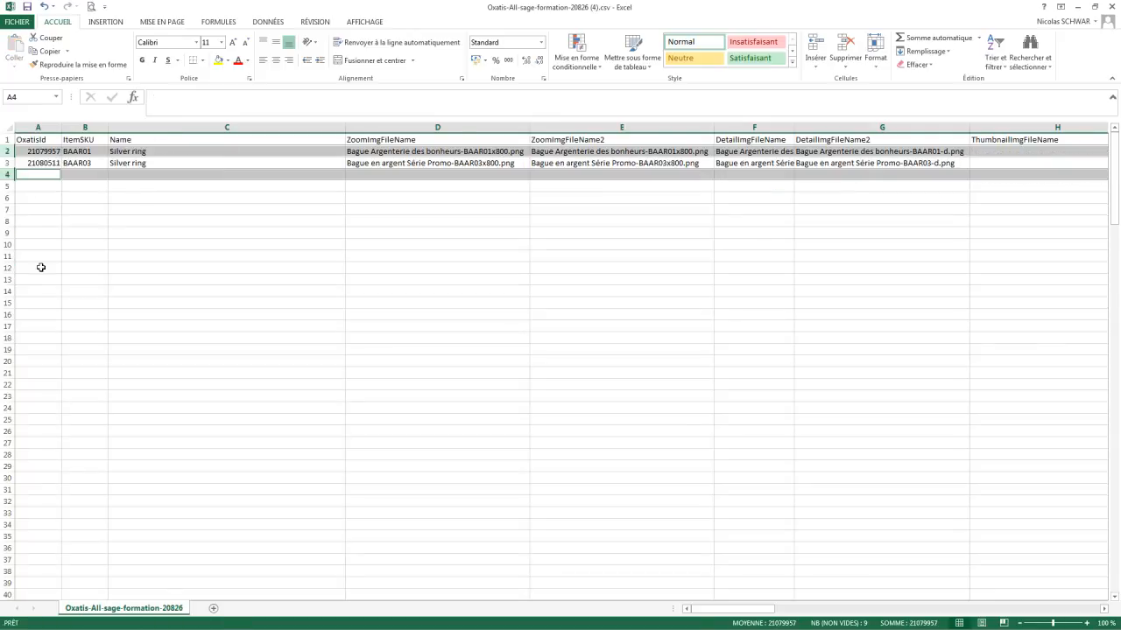
key(ctrl+z)
Step: Move the French articles' ThumbnailImgFileName values from H2 and H4 to the Silver ring rows' cells H3 and H5
click(1004, 151)
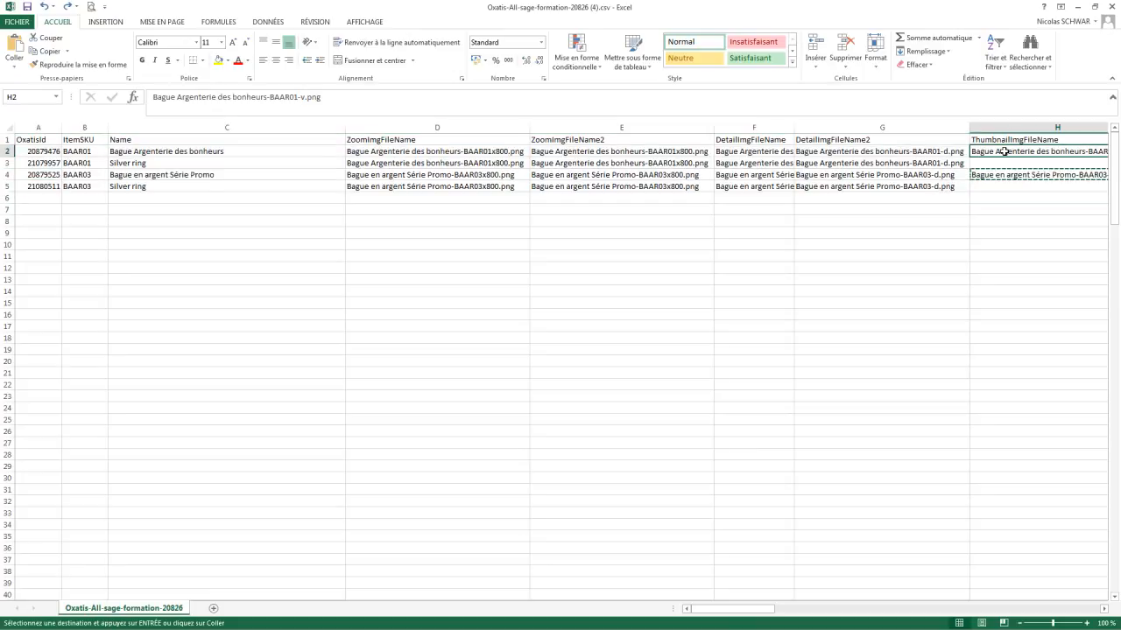
ctrl+click(1004, 175)
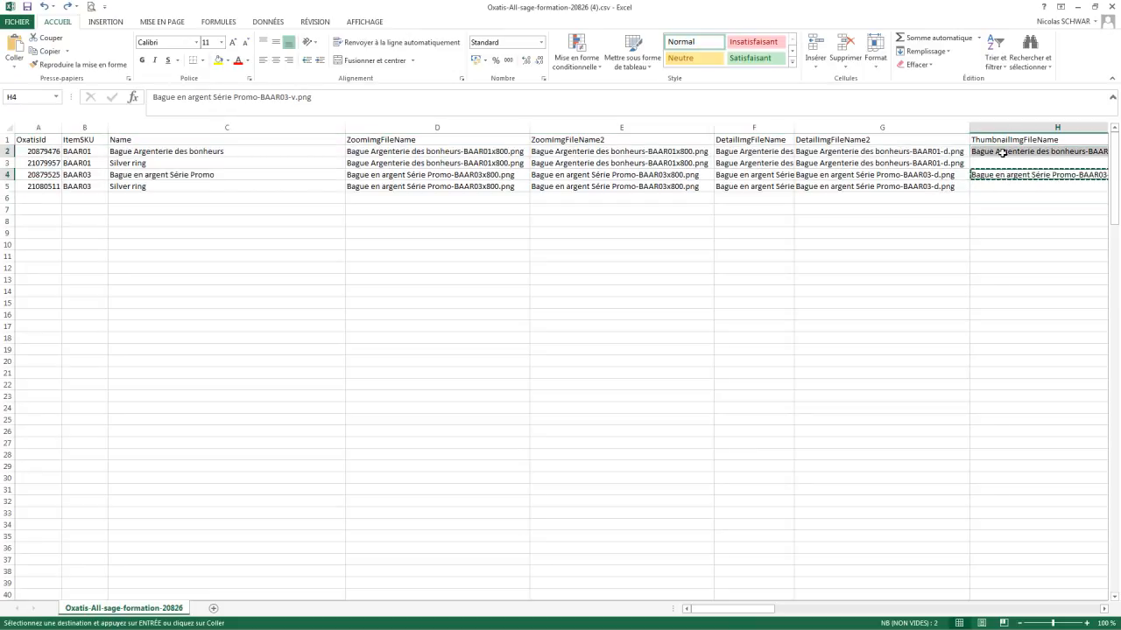
click(1003, 154)
drag(1001, 156, 995, 187)
click(996, 176)
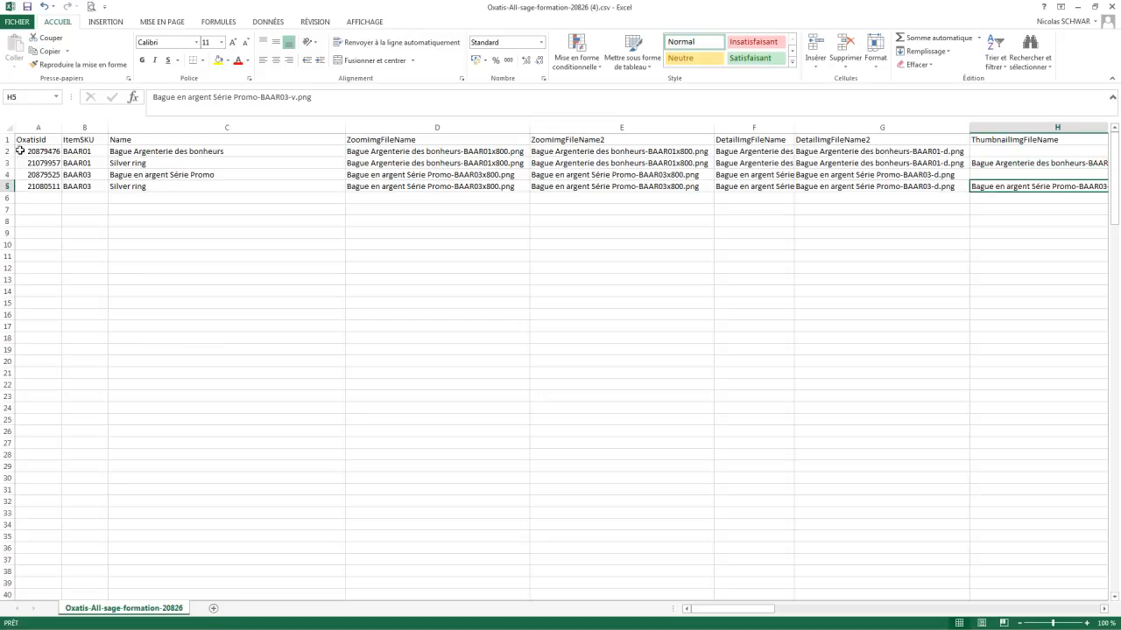
Step: Delete rows 2 and 4 containing the French BAAR01 and BAAR03 articles
click(7, 152)
ctrl+click(7, 174)
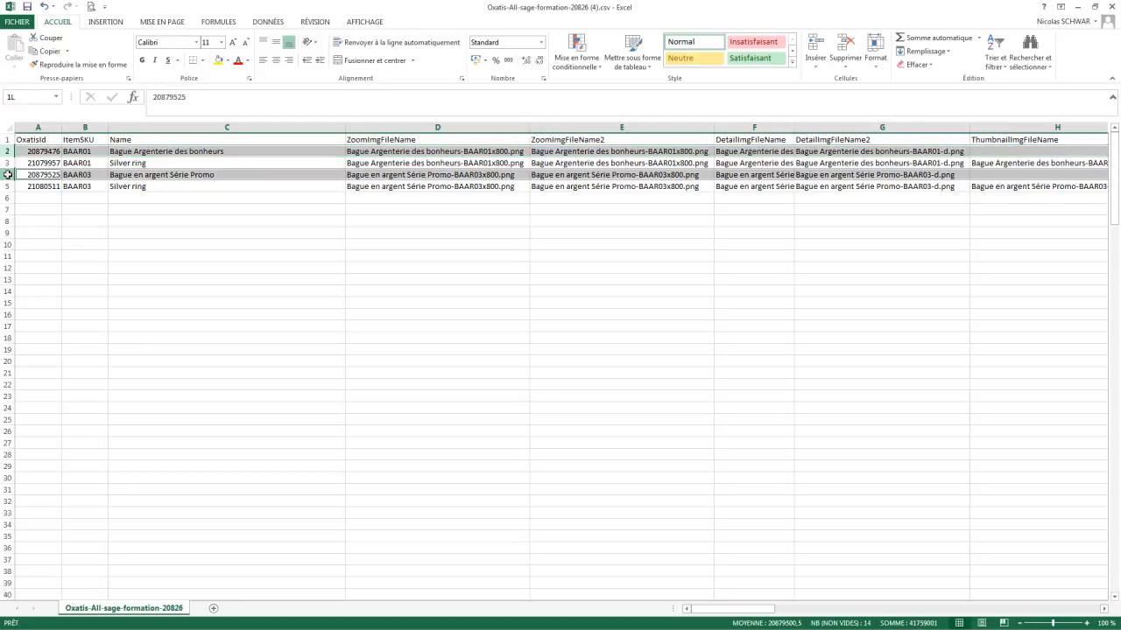
right_click(7, 175)
click(53, 271)
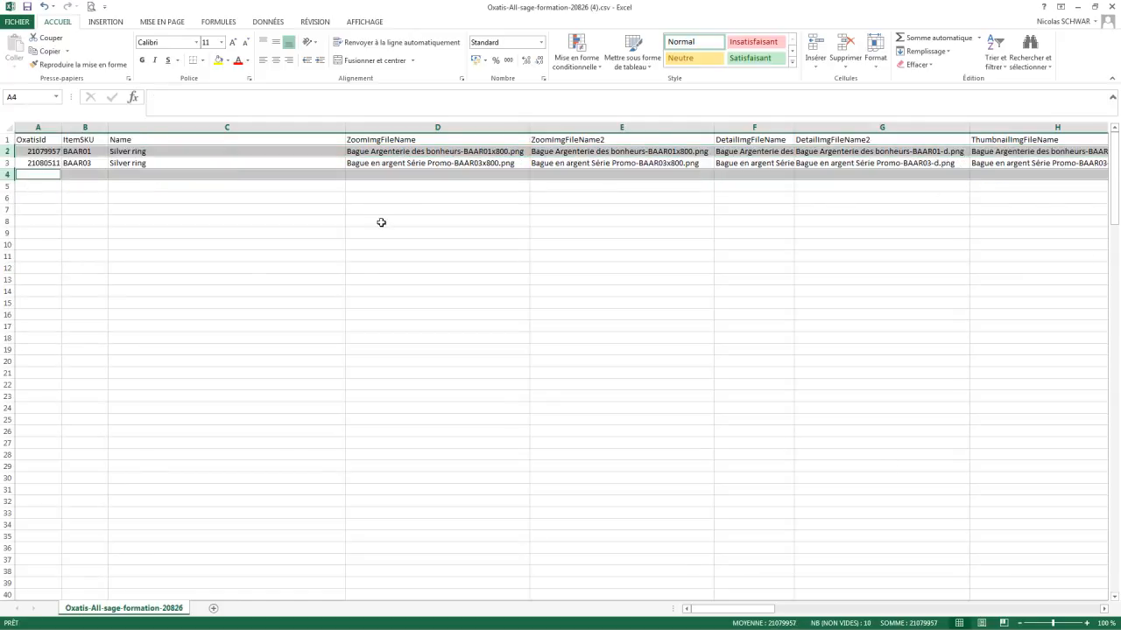
click(387, 150)
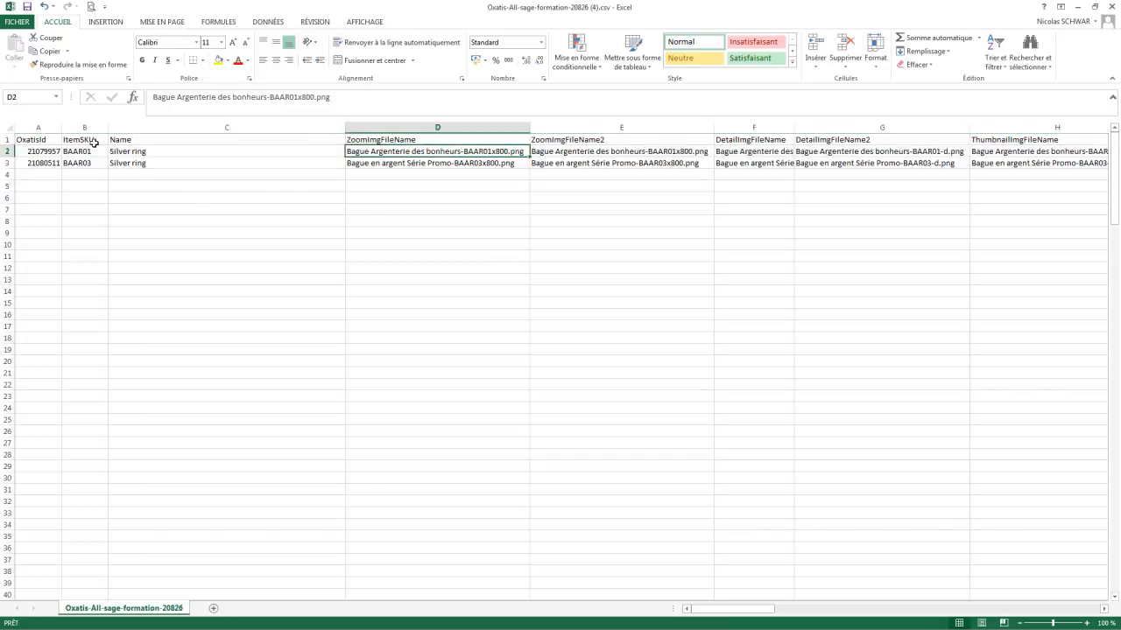
Step: Clear the ItemSKU and Name headers in cells B1 and C1
drag(78, 140, 111, 140)
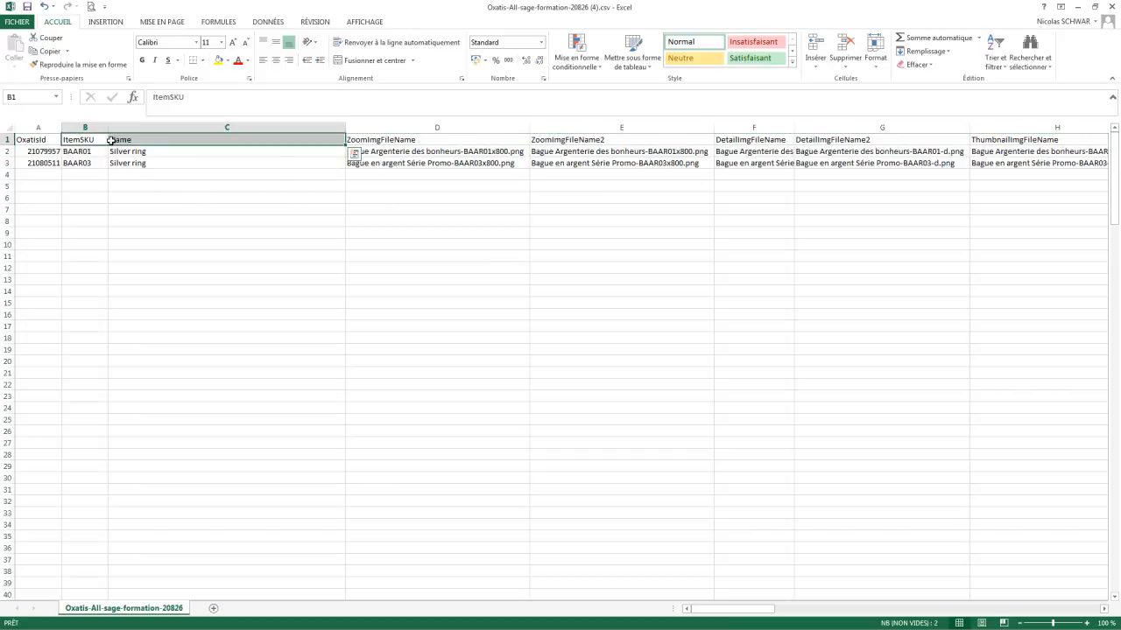
key(Delete)
click(41, 141)
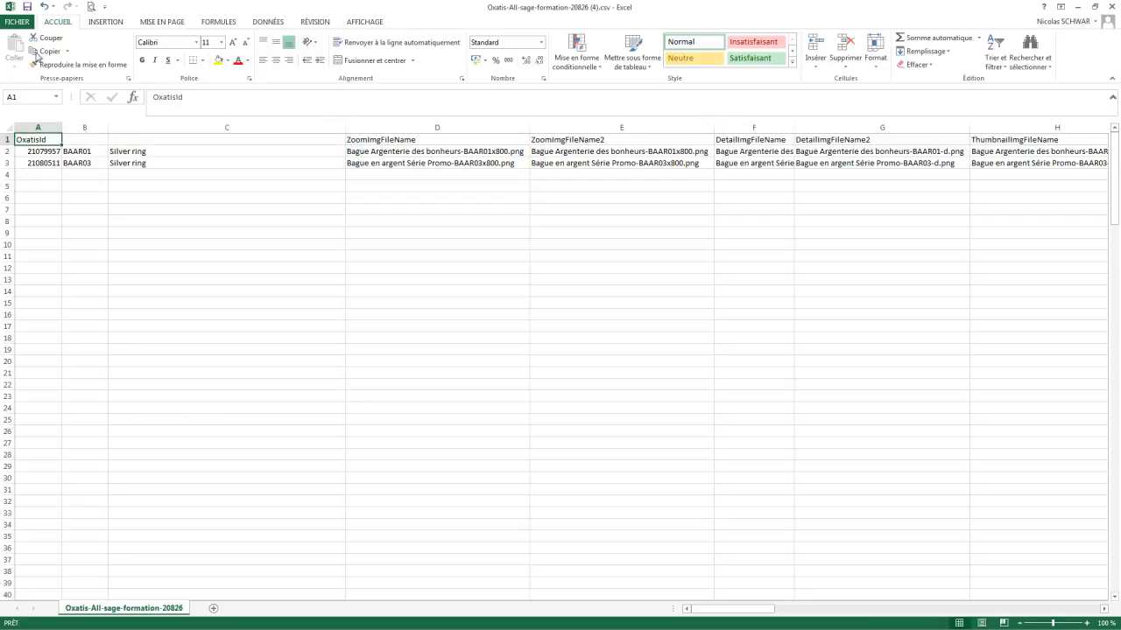
Step: Start saving the edited articles file under a new name in the Bureau folder
click(19, 21)
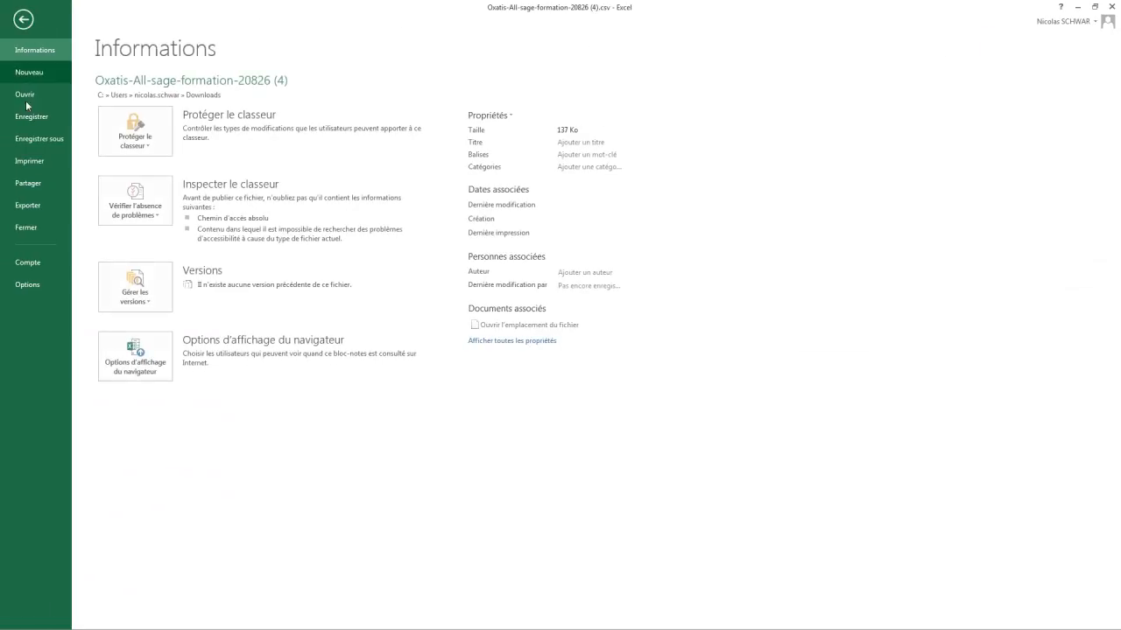
click(42, 137)
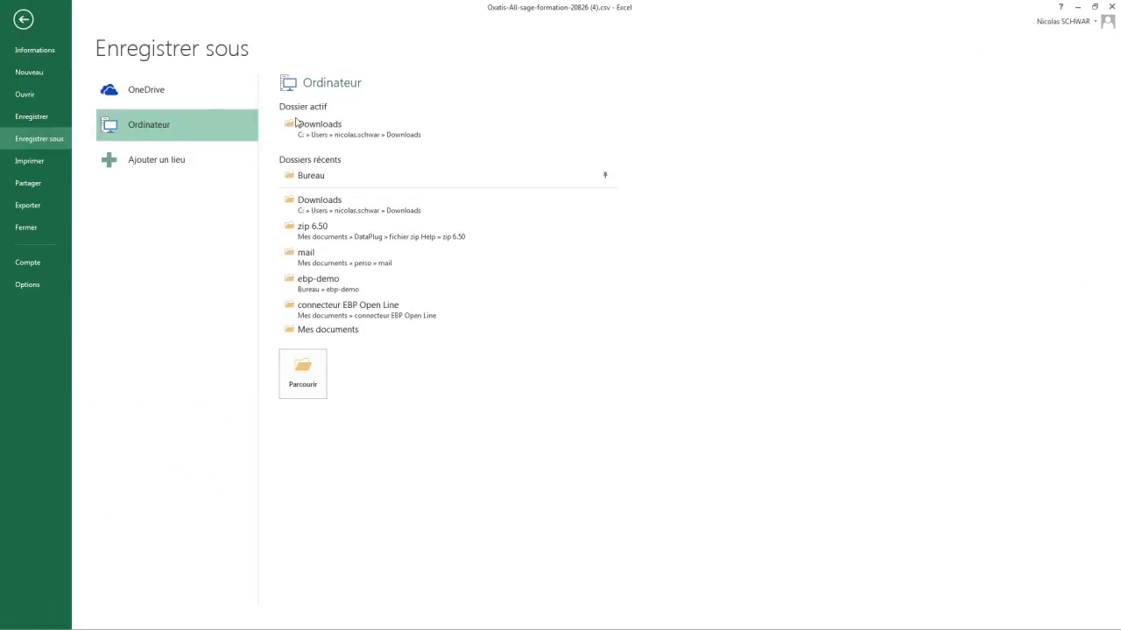
click(311, 175)
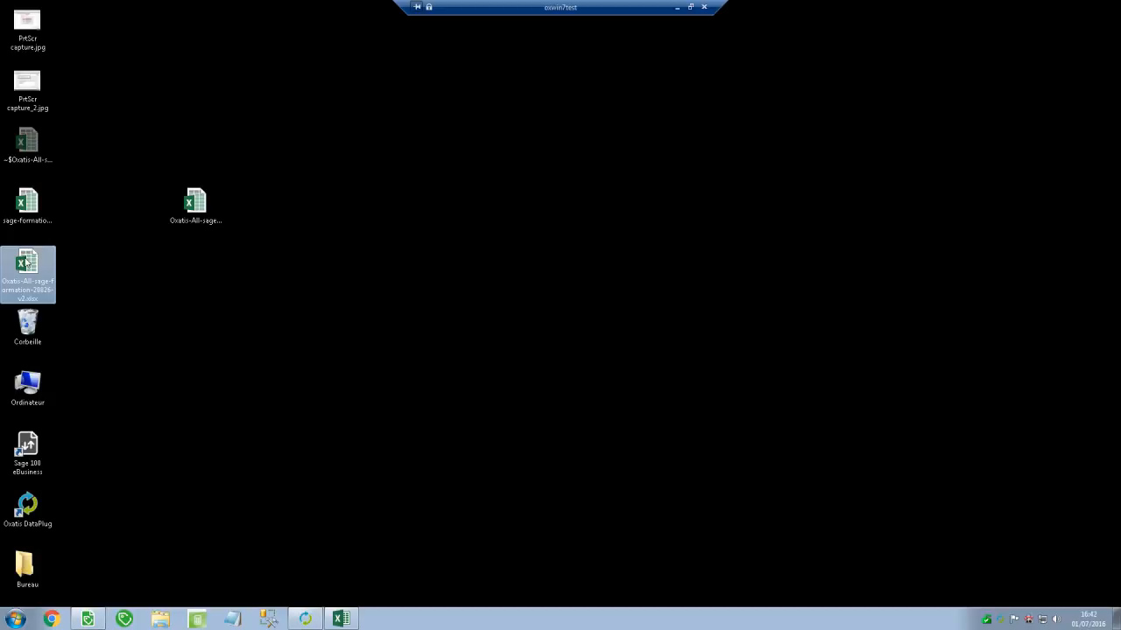
Step: Switch to Oxatis DataPlug and start an Excel or CSV article import from the desktop file Oxatis-All-sage-formation-20826-v2.xlsx
drag(27, 262, 284, 315)
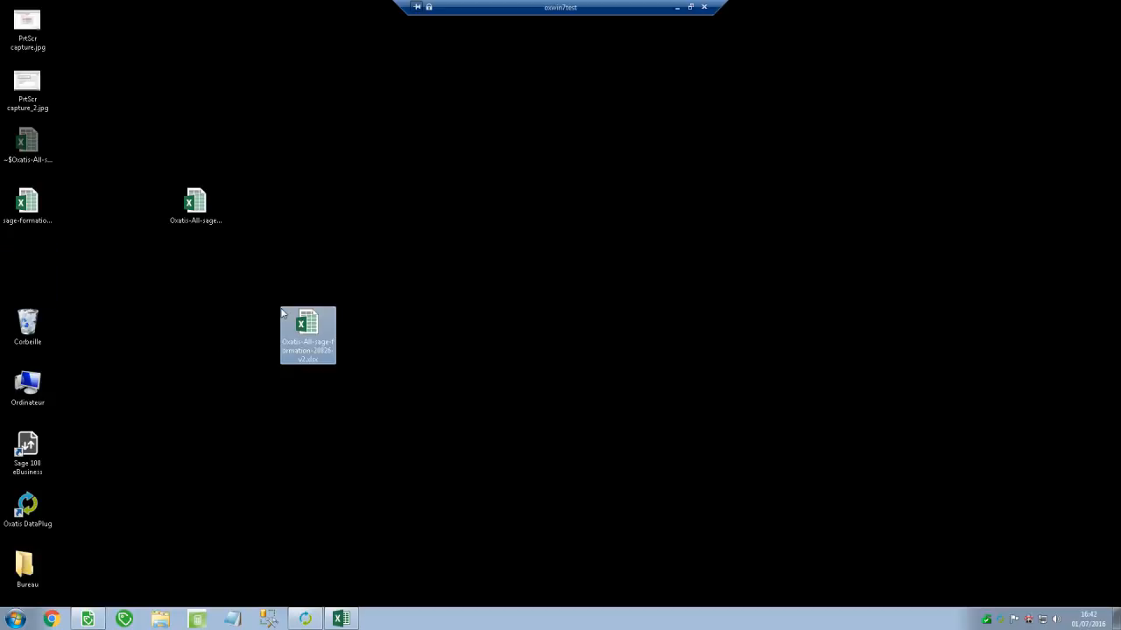
mouse_move(304, 621)
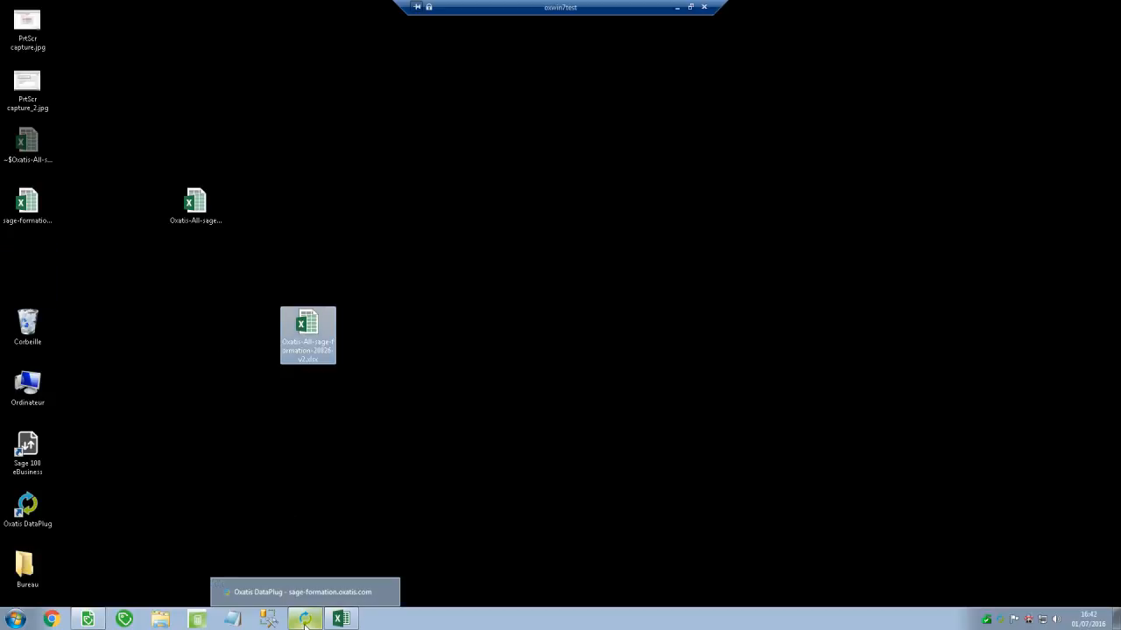
click(312, 592)
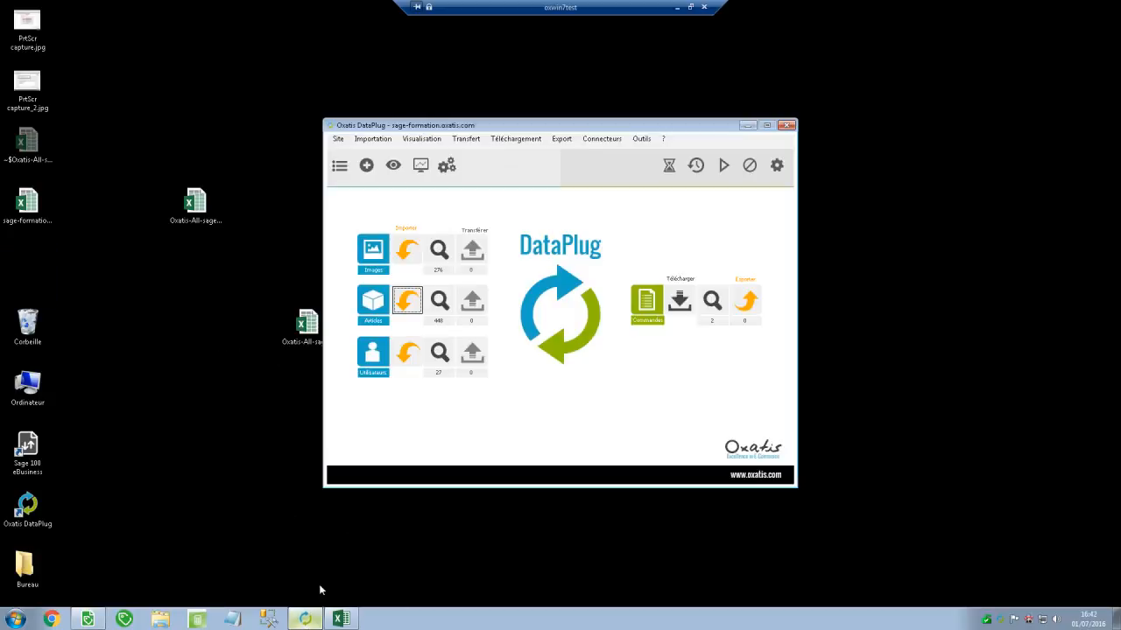
click(412, 305)
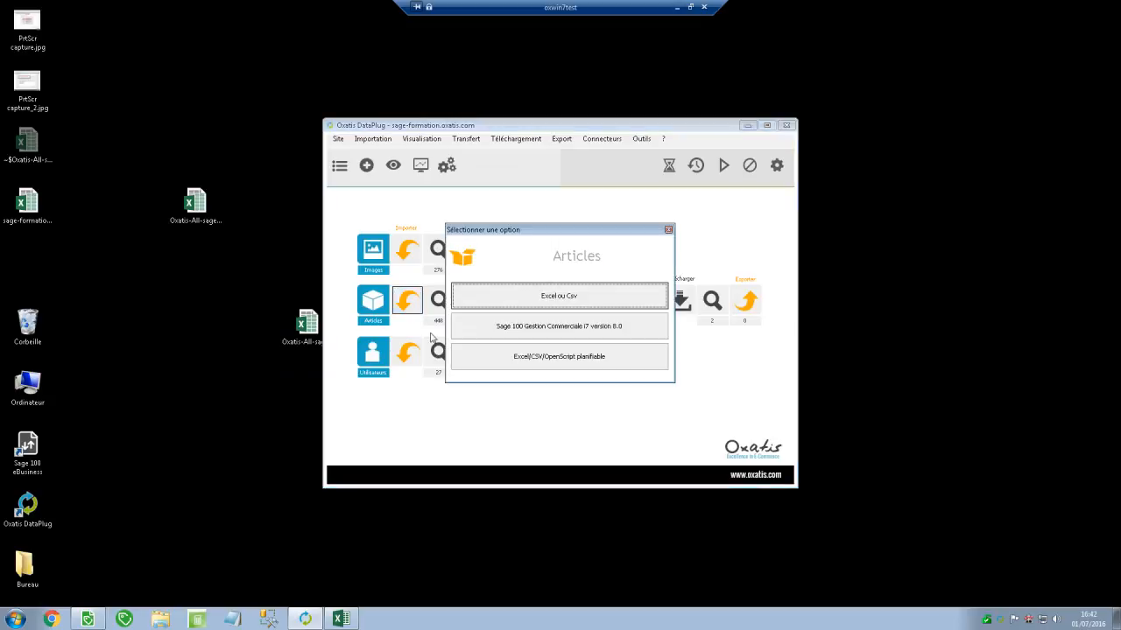
click(529, 306)
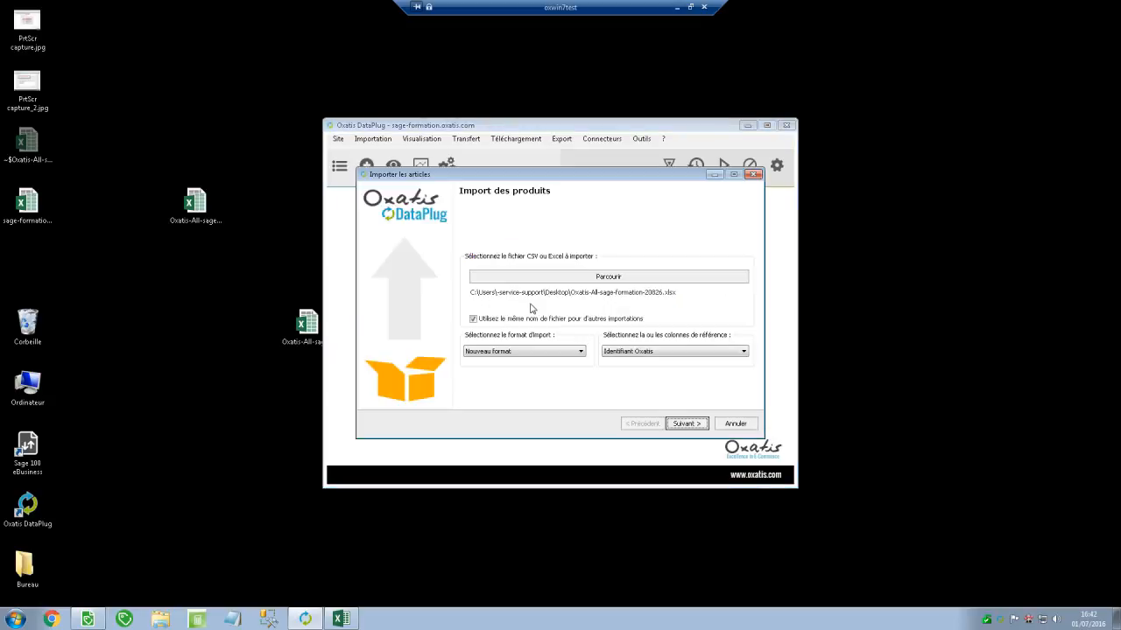
click(615, 280)
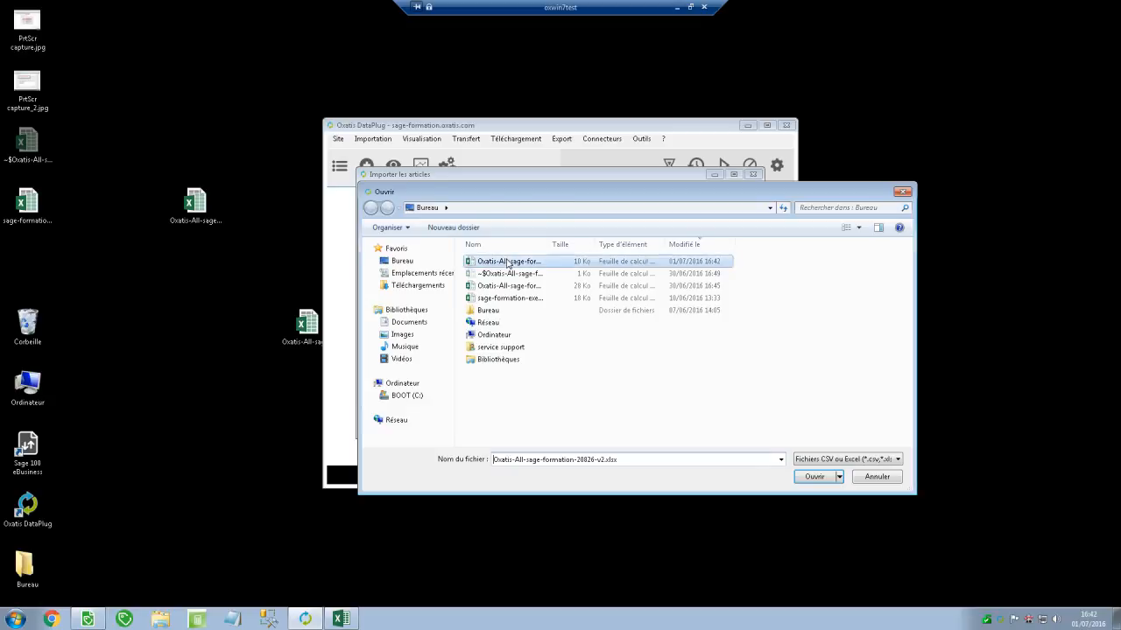
double_click(506, 262)
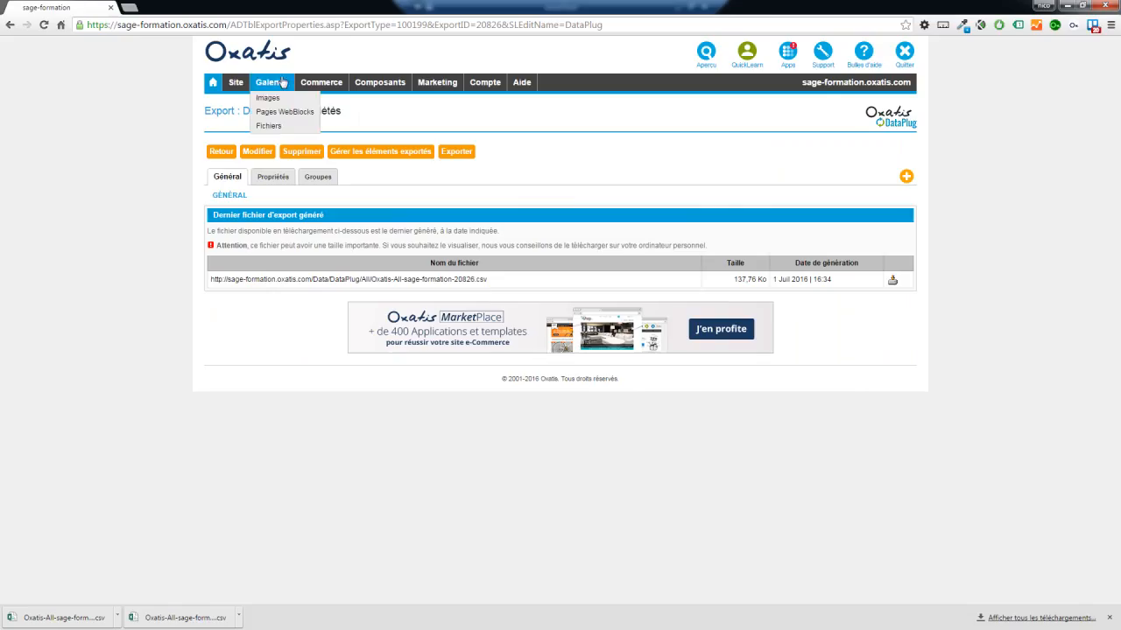
Step: Switch to the Oxatis back office in the browser and save a new article with code 20 and name _test
mouse_move(320, 83)
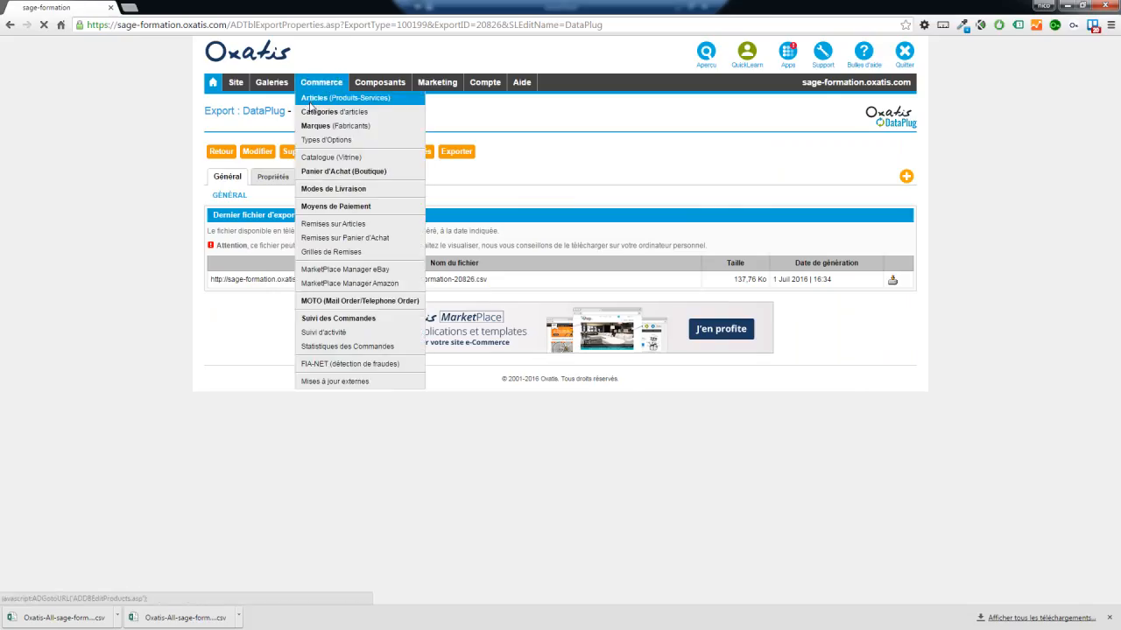
click(310, 103)
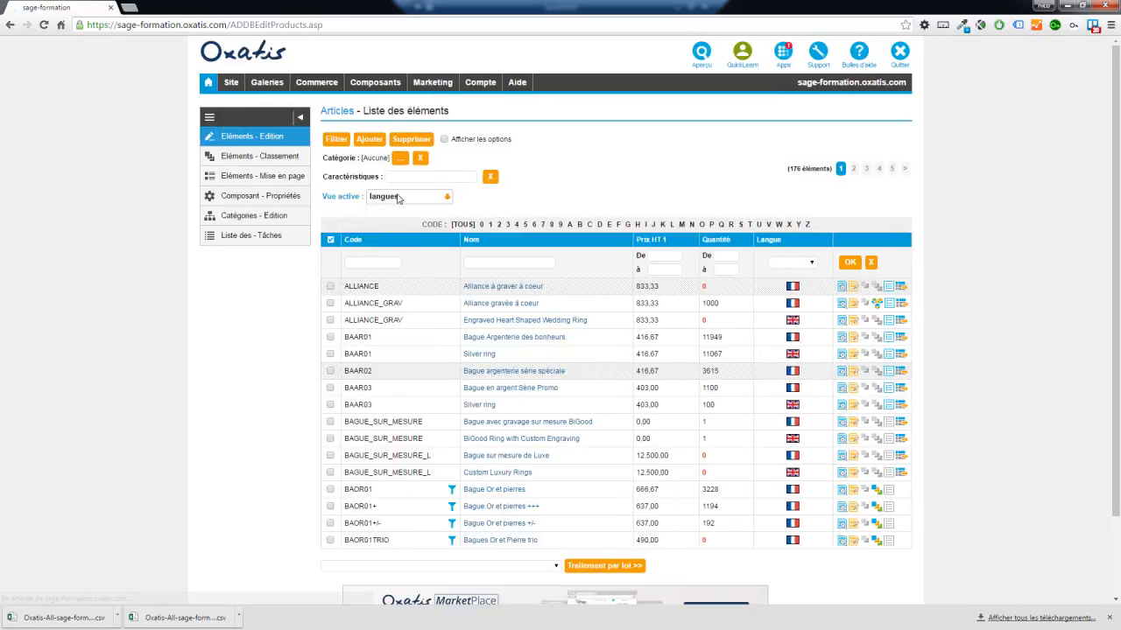
click(371, 142)
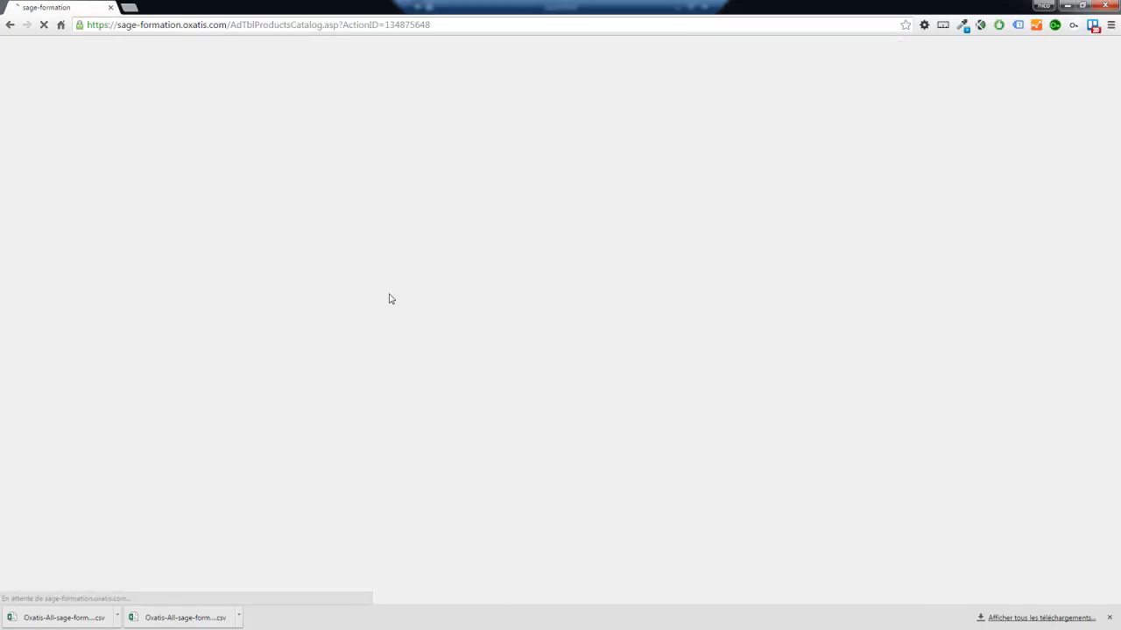
click(309, 215)
text(01)
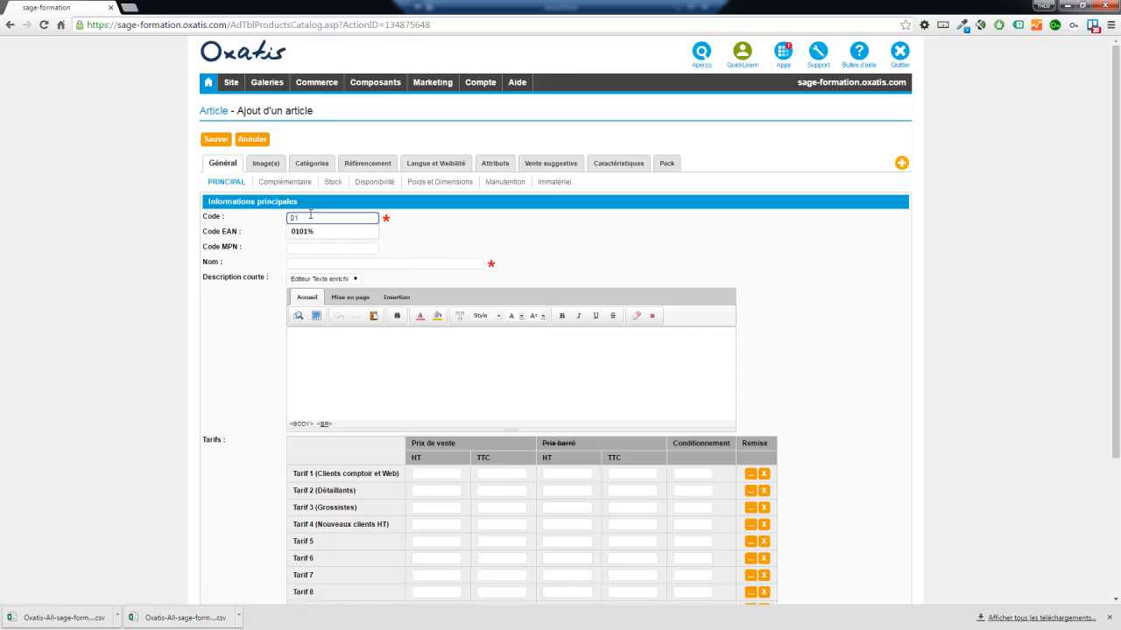
text(2)
click(342, 263)
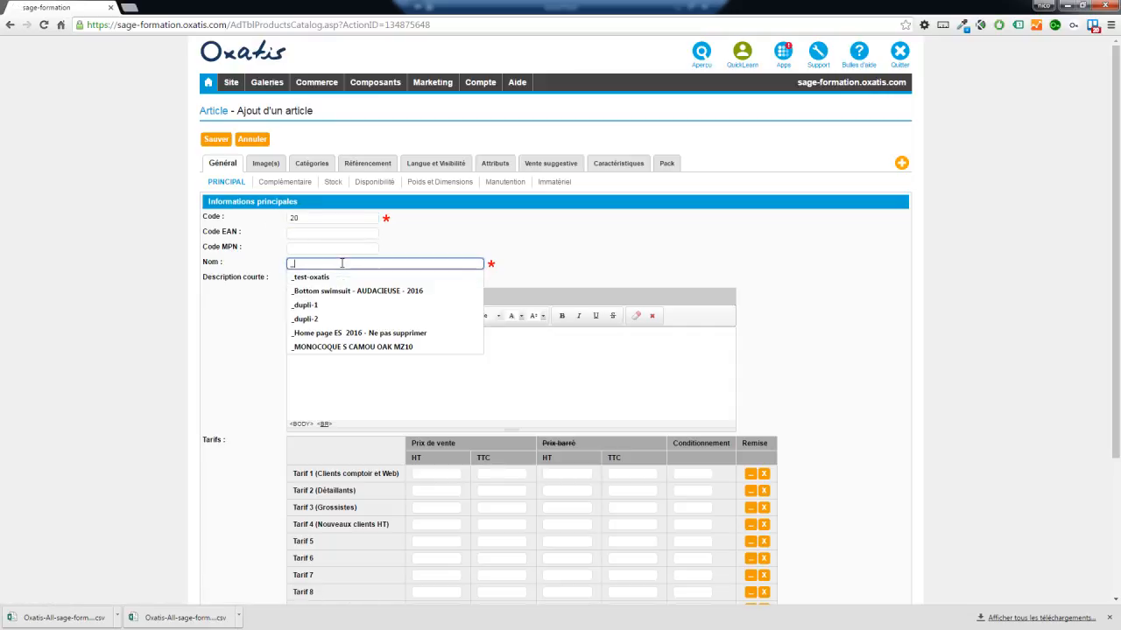
text(_test)
click(226, 142)
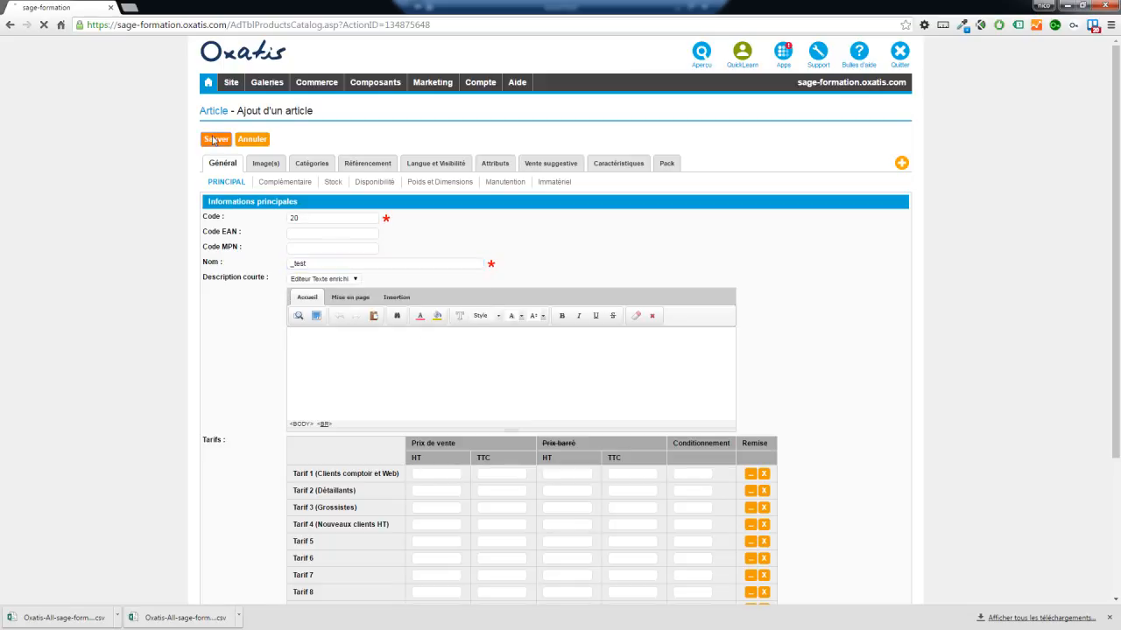
click(226, 143)
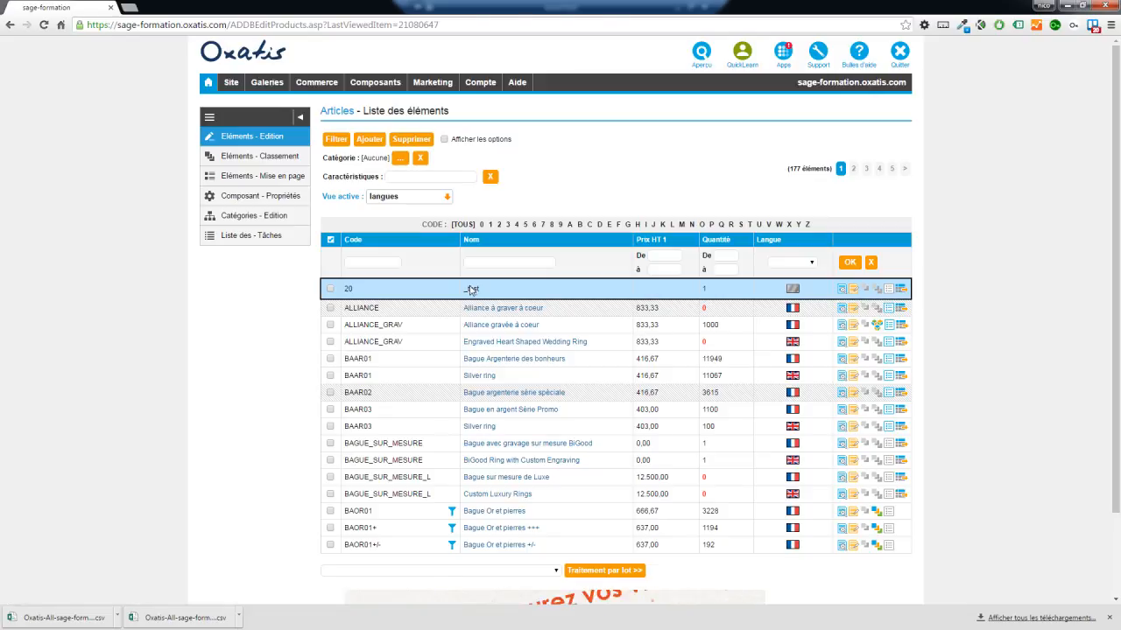
Step: Examine the _test article's item ID in its shop page address, close that page and look up the article export option
click(471, 290)
drag(303, 25, 346, 25)
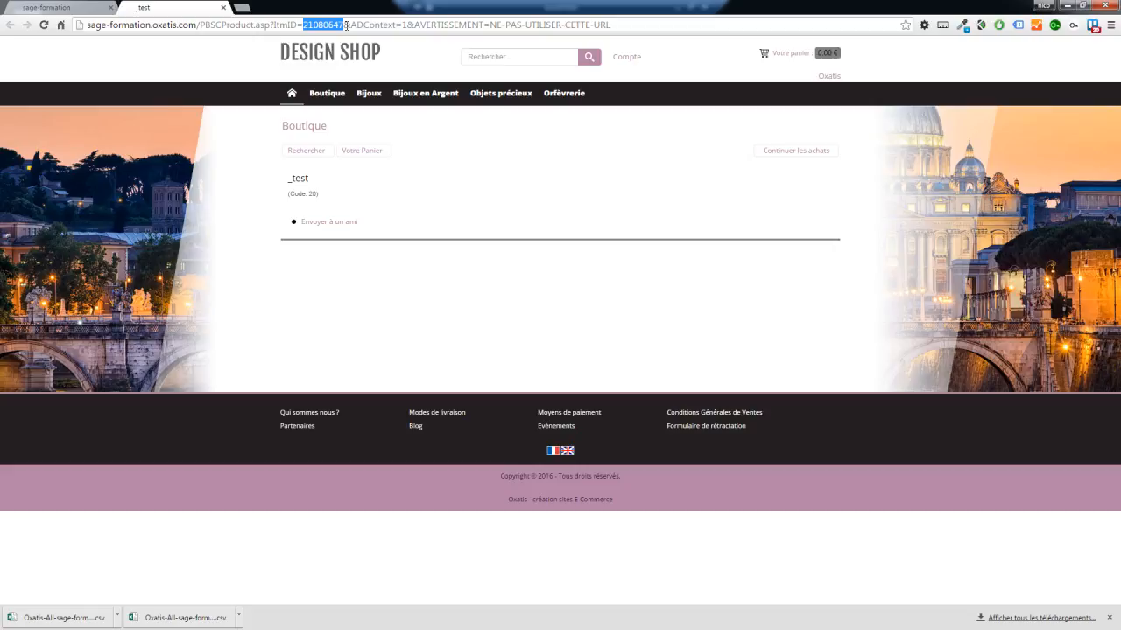
click(222, 7)
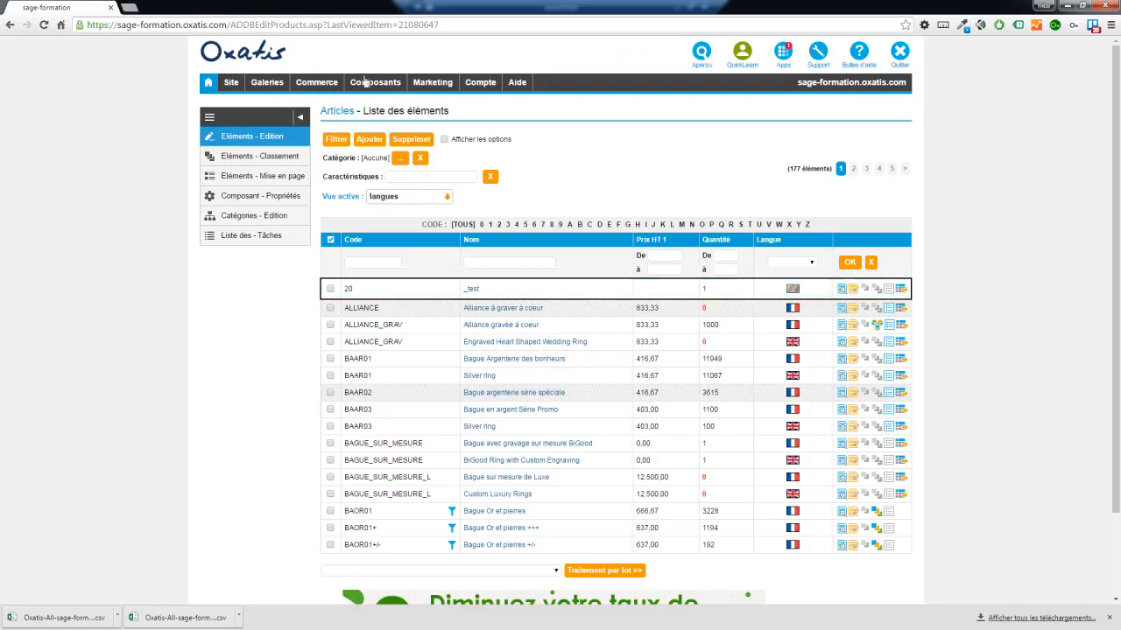
mouse_move(433, 81)
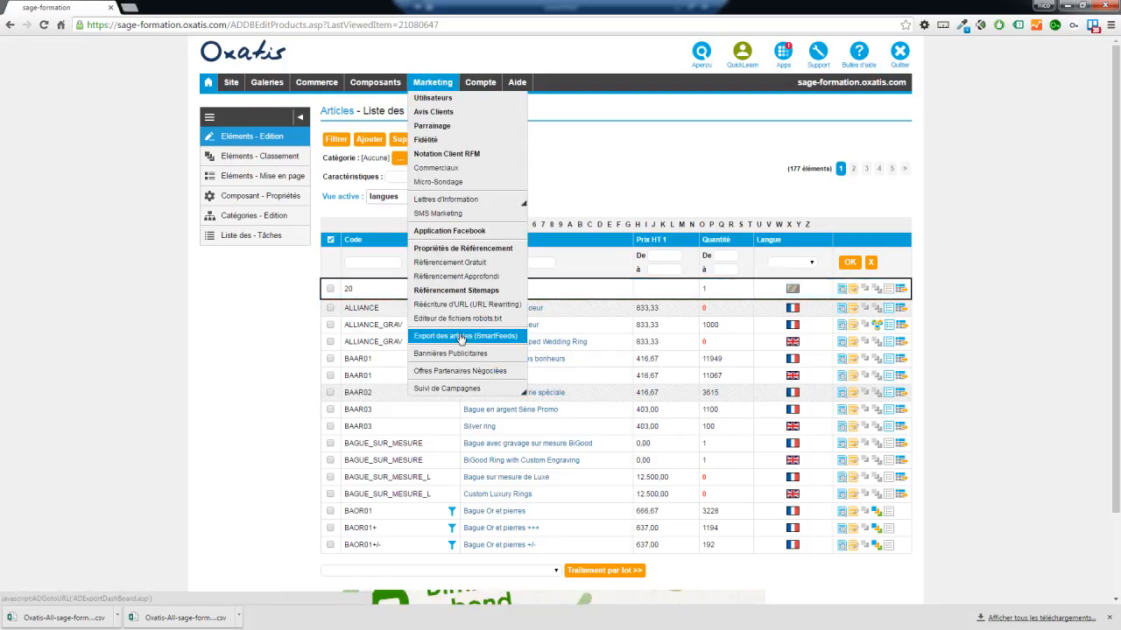
Step: Switch back to the desktop and check the OxatisId, ItemSKU and Name headers in the v2 workbook, closing it when done
click(1067, 6)
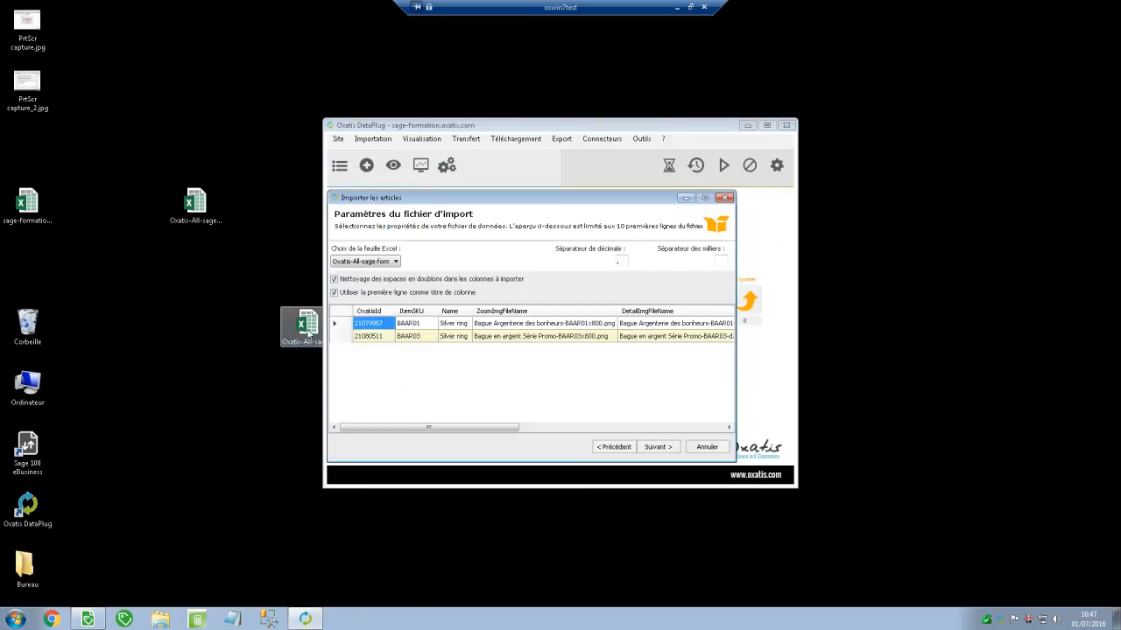
double_click(311, 337)
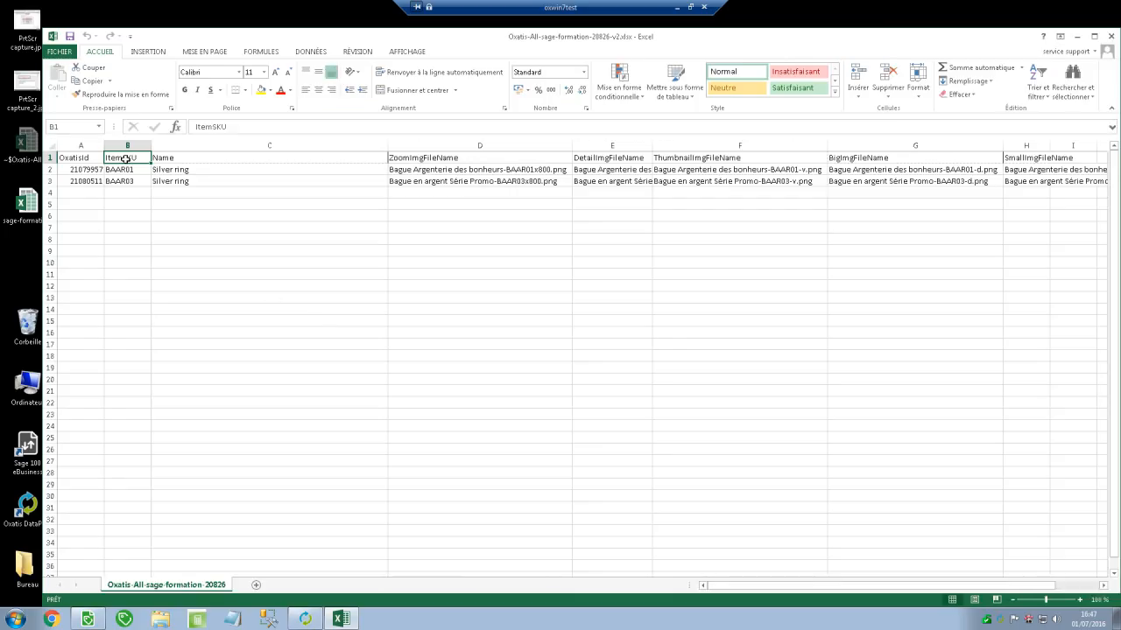
click(188, 157)
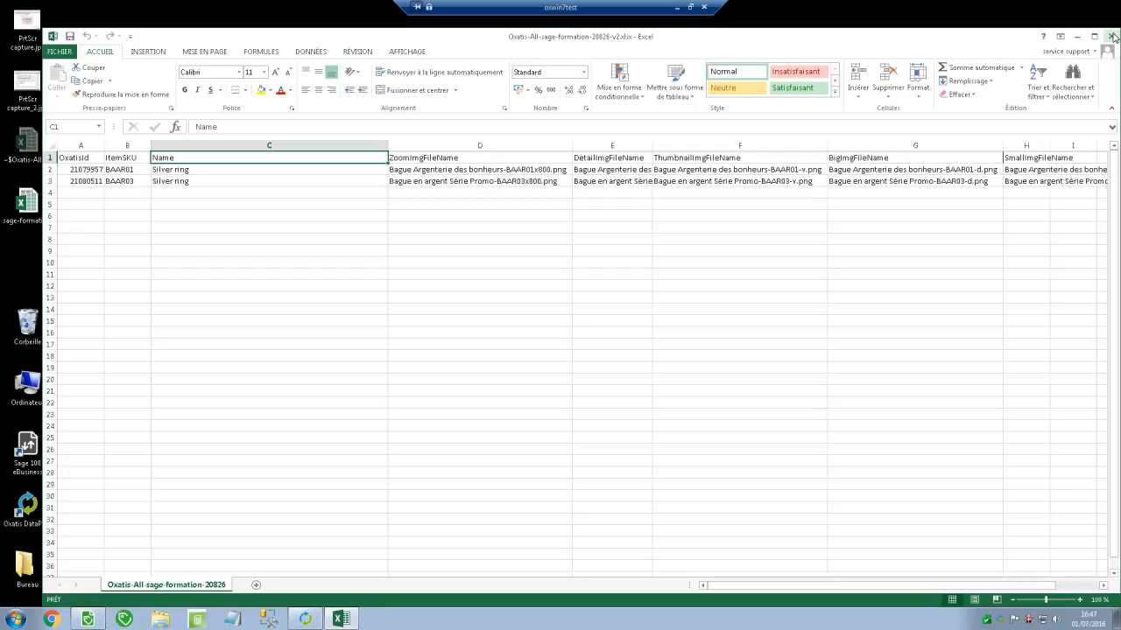
click(79, 159)
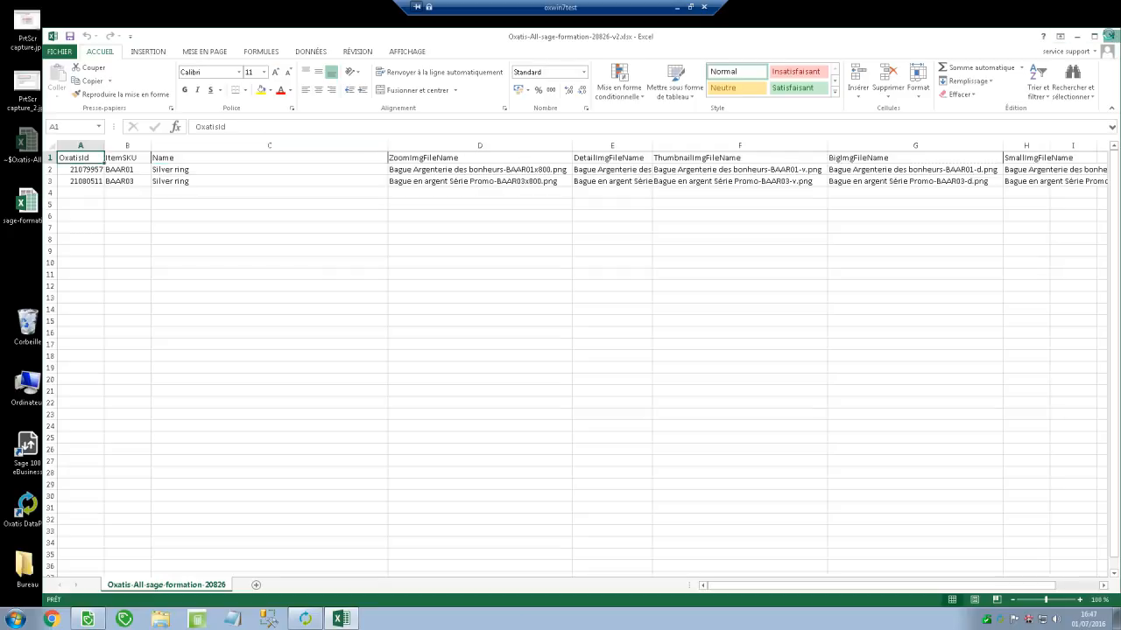
click(1110, 36)
Step: Run the DataPlug article import with the existing column associations, importing only the names of images that exist on the site
click(663, 451)
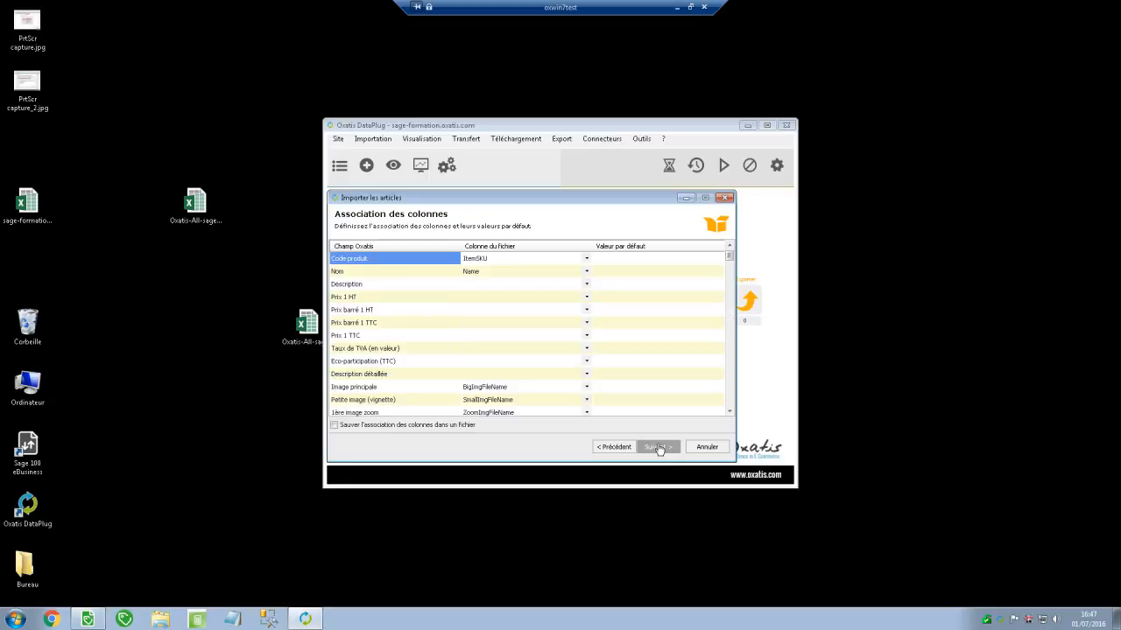
click(658, 450)
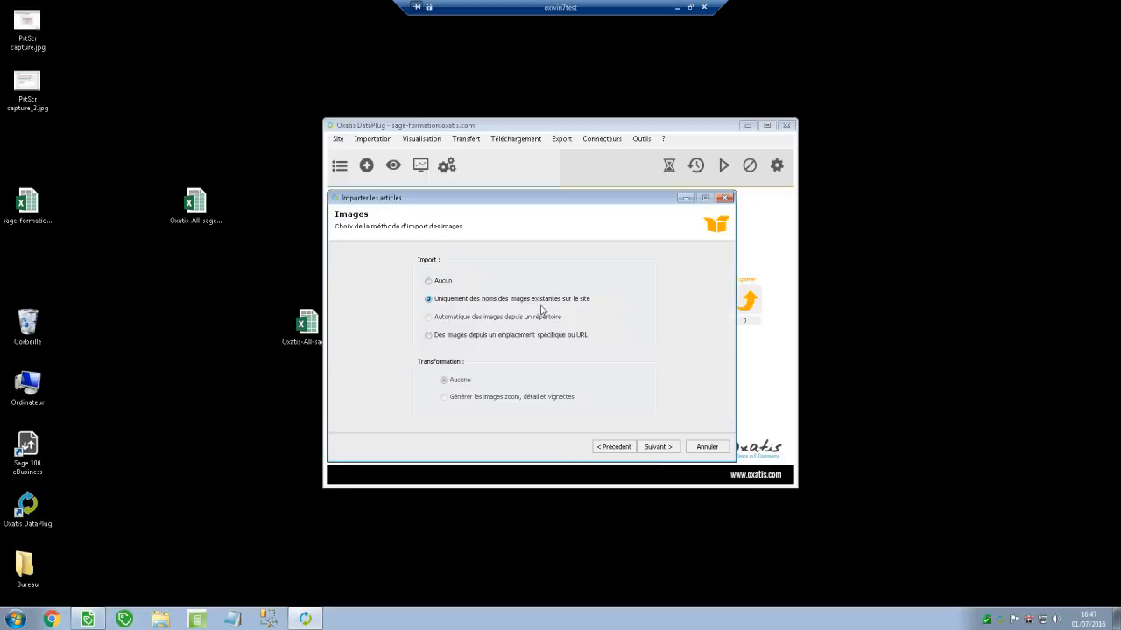
click(652, 450)
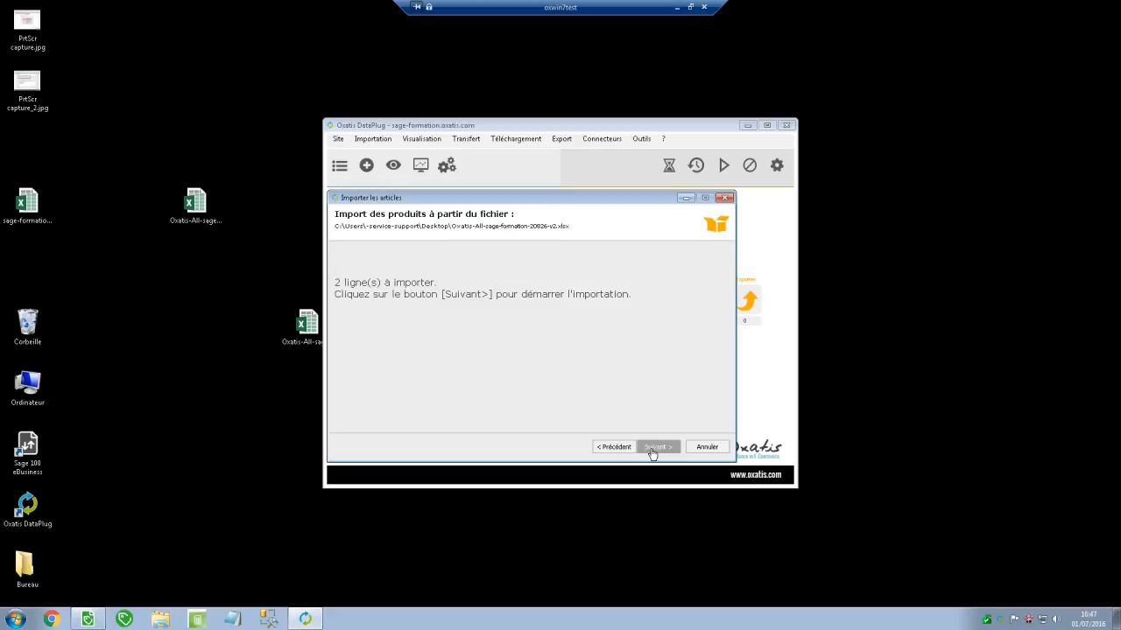
click(653, 450)
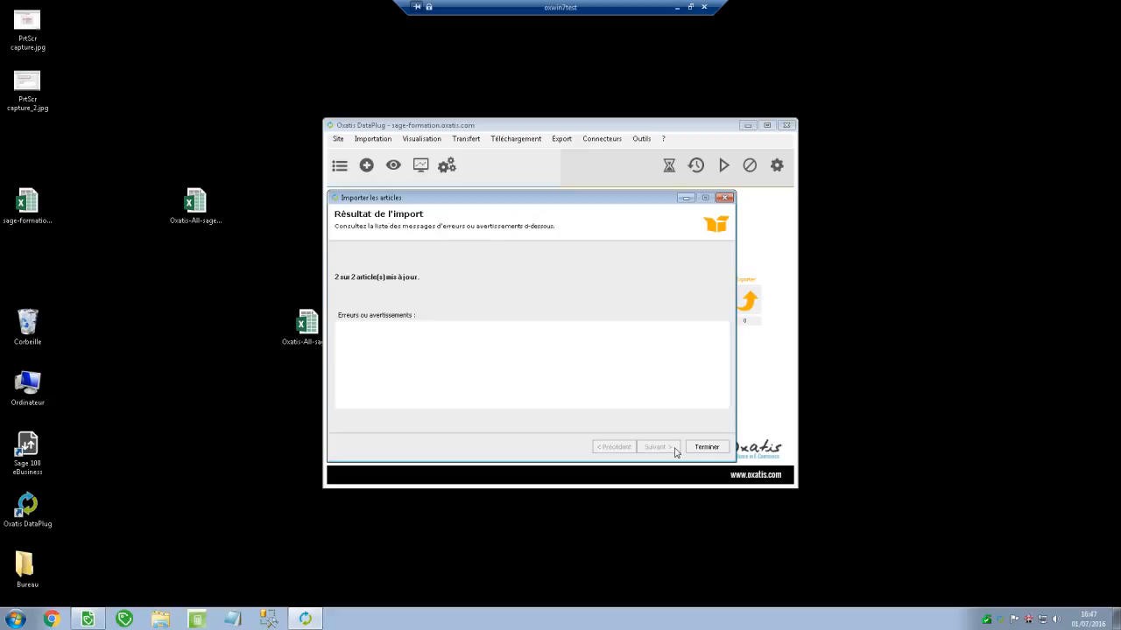
click(707, 447)
Step: Transfer the updated articles from DataPlug to sage-formation.oxatis.com and finish the transfer
click(473, 299)
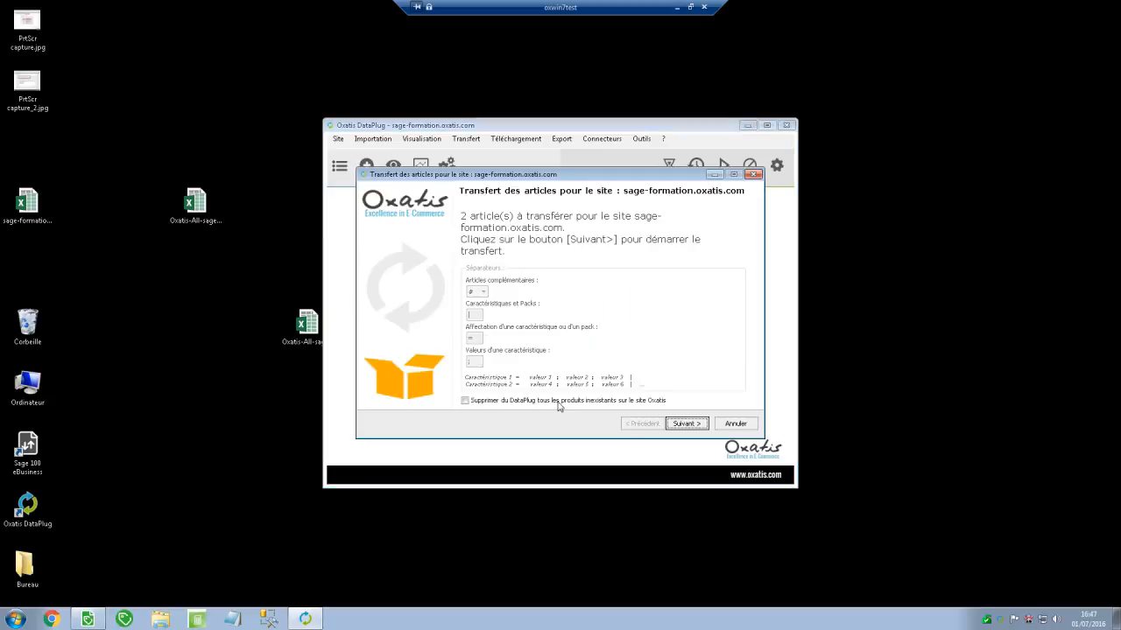
click(682, 427)
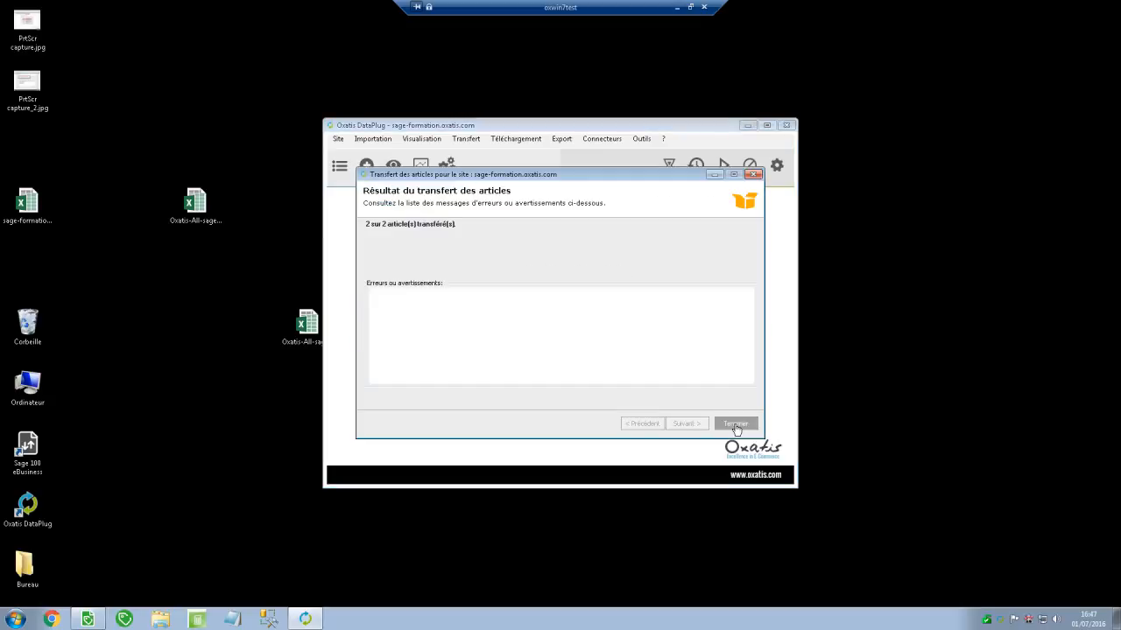
click(728, 428)
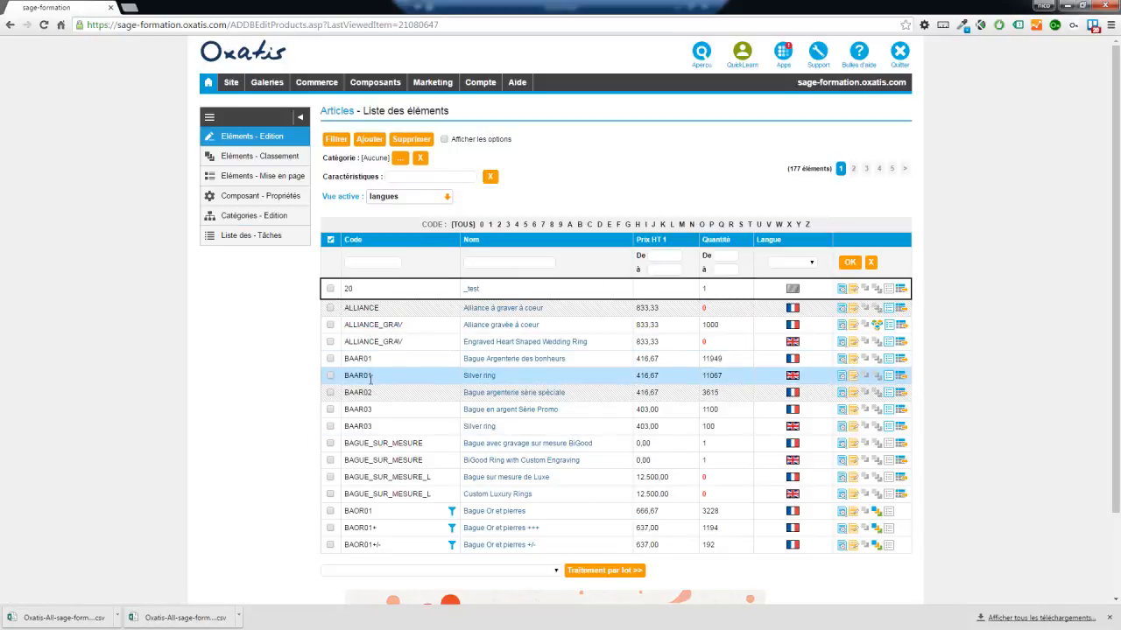
Step: Switch to the browser and examine the images assigned to the English BAAR01 article Silver ring
click(841, 380)
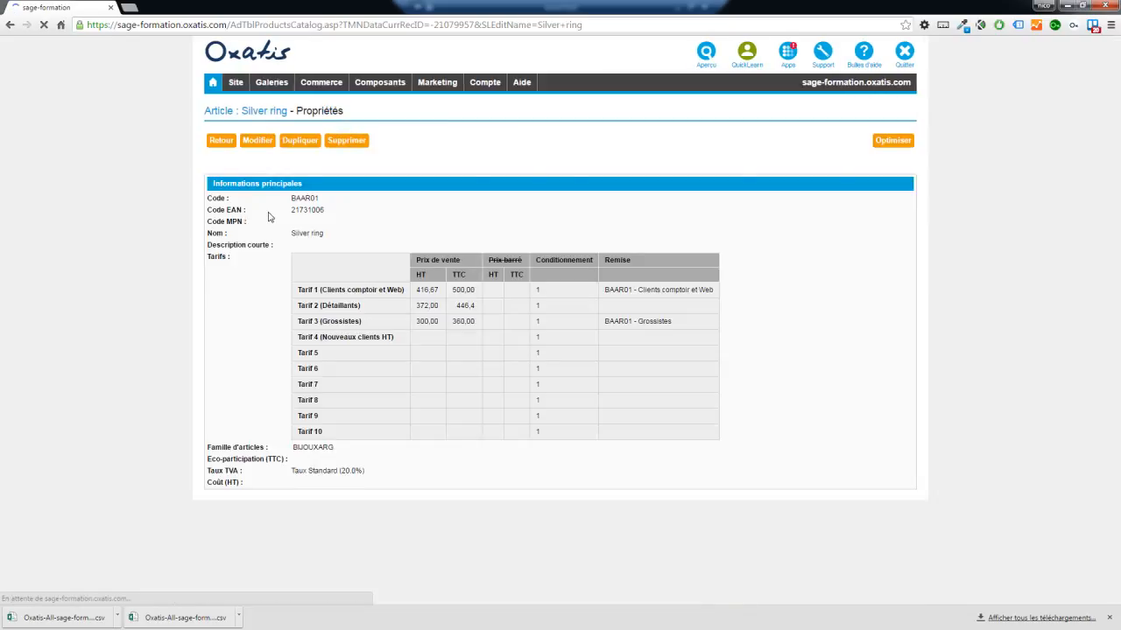
click(266, 166)
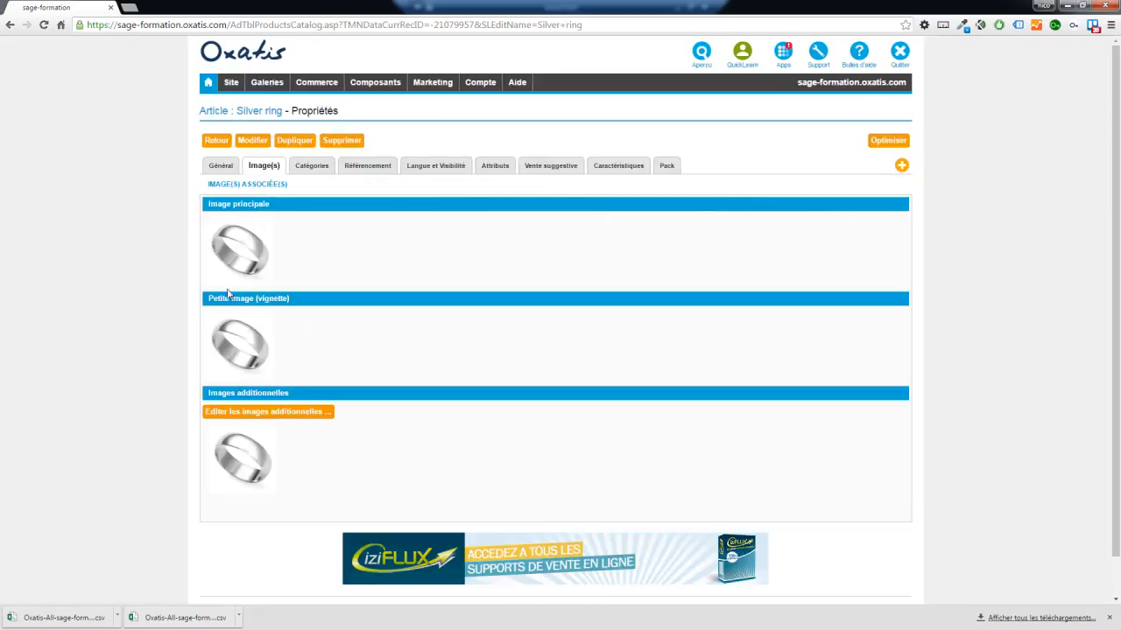
Step: Check the images assigned to the English BAAR03 article Silver ring, returning to the article list when done
click(213, 142)
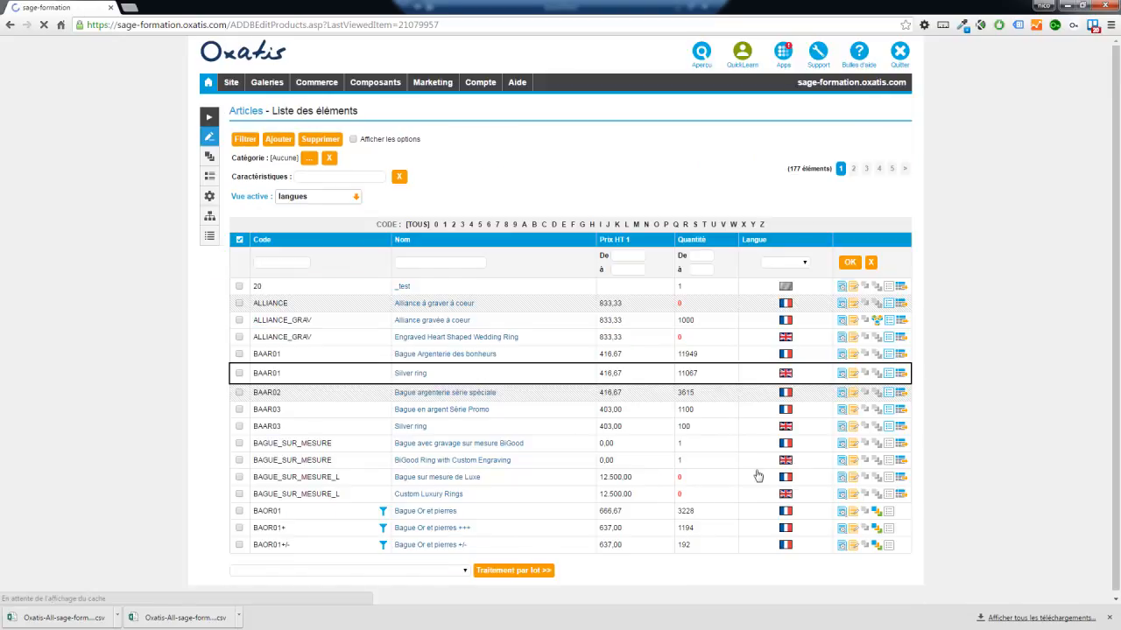
click(841, 428)
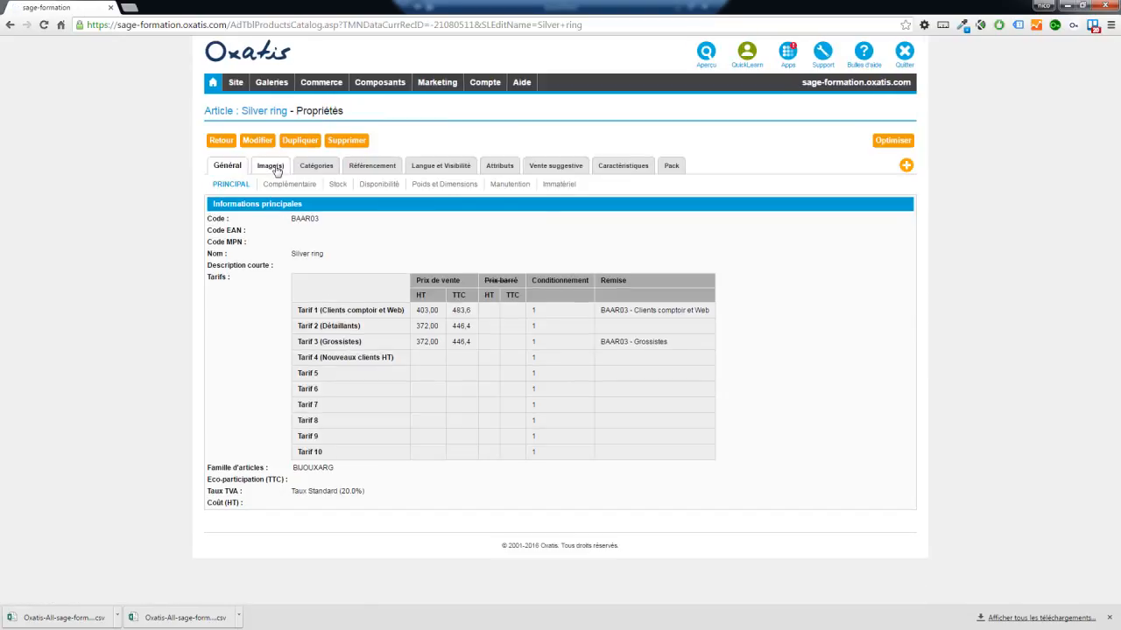
click(271, 168)
click(220, 141)
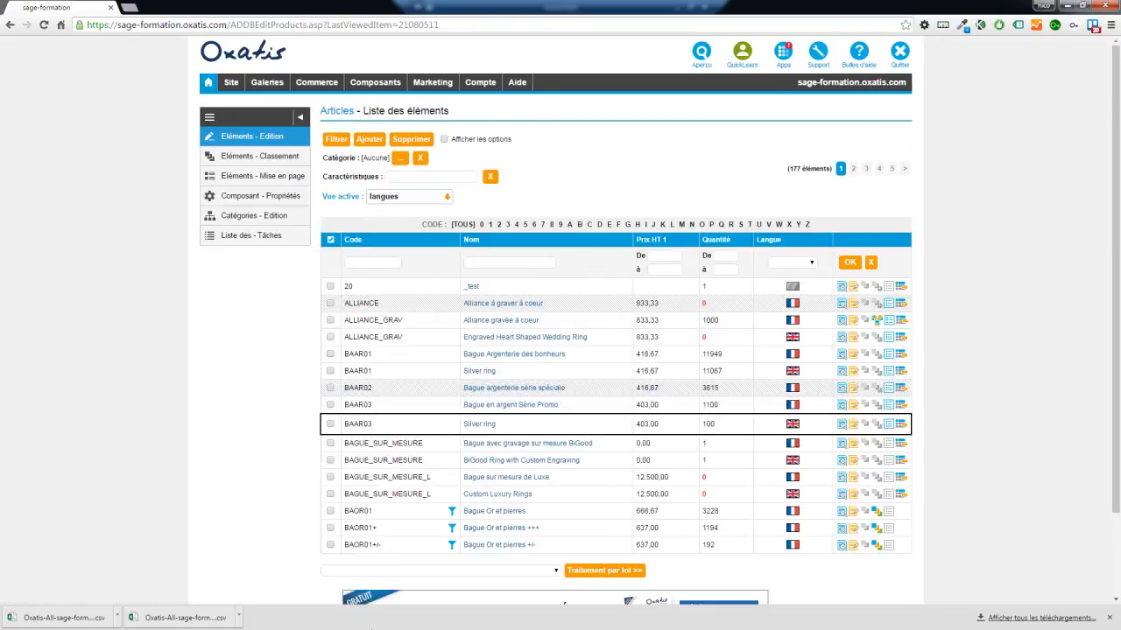
Step: Switch back to DataPlug and view the available sources for importing articles, closing the selection without starting an import
click(1066, 5)
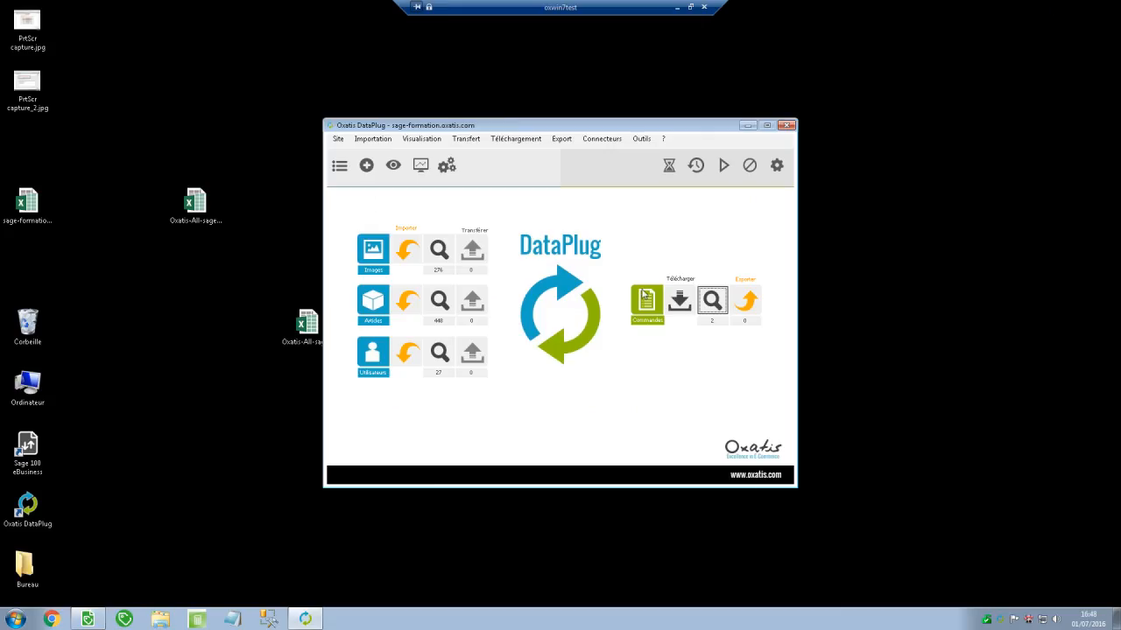
click(406, 300)
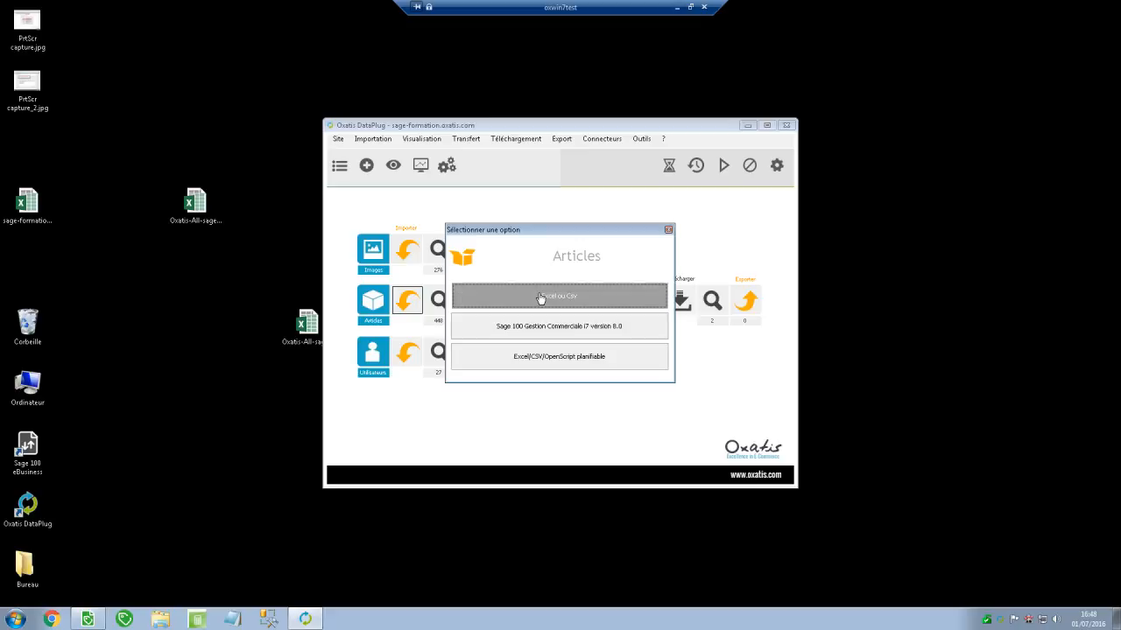
click(668, 231)
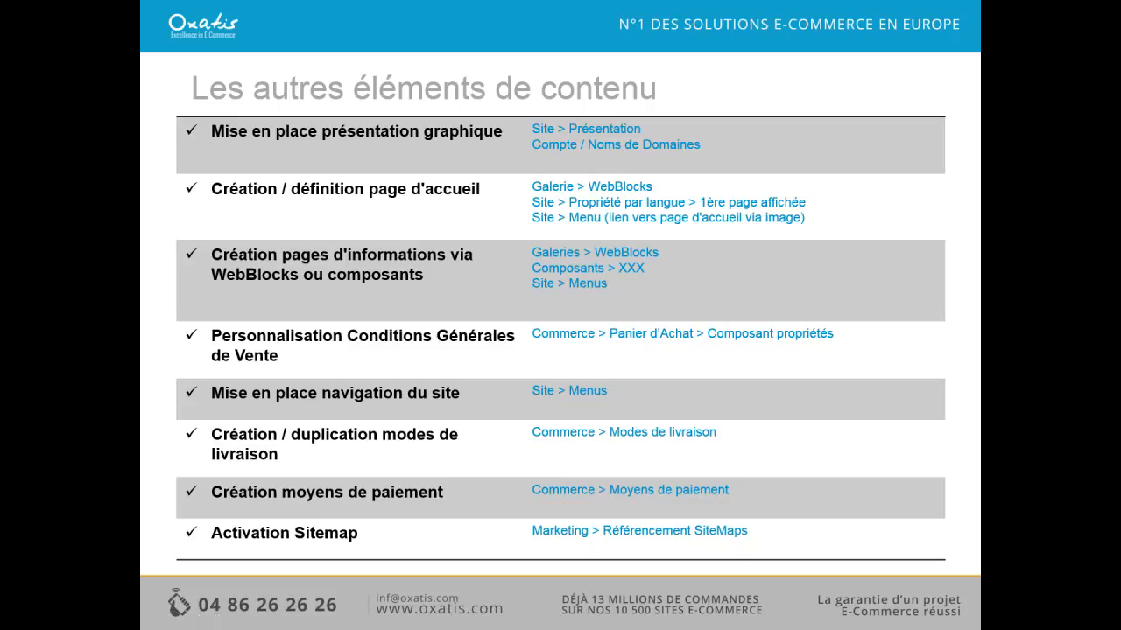
key(Right)
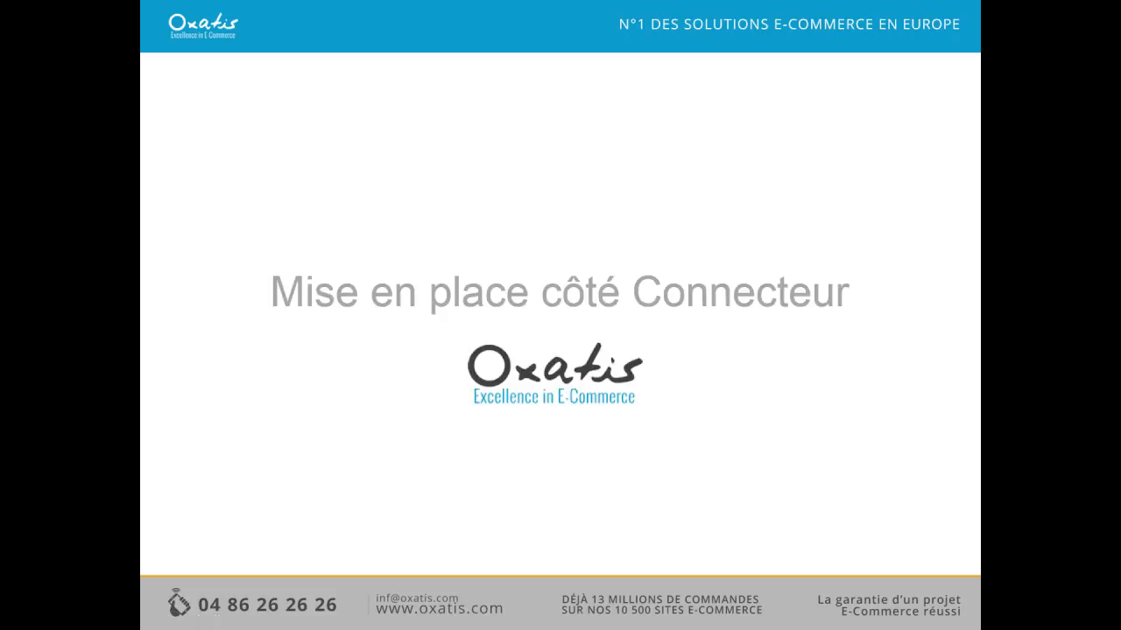